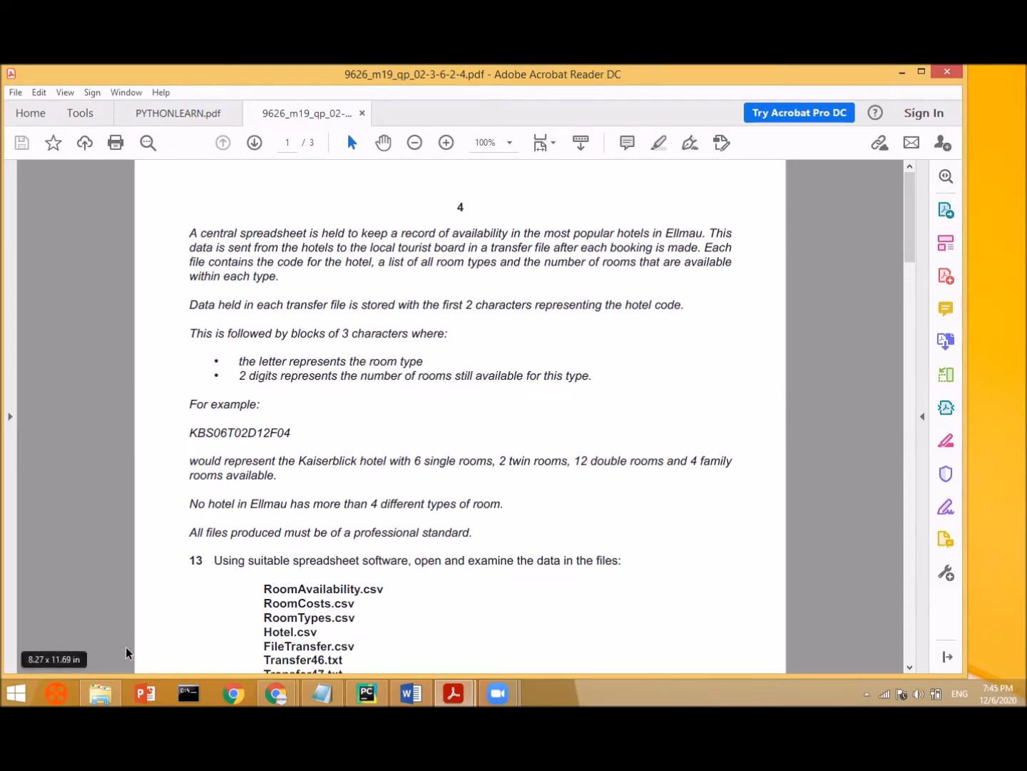
- Look over the Term exam sources folder and read the task instructions on page 1 of the exam paper PDF
mouse_move(100, 692)
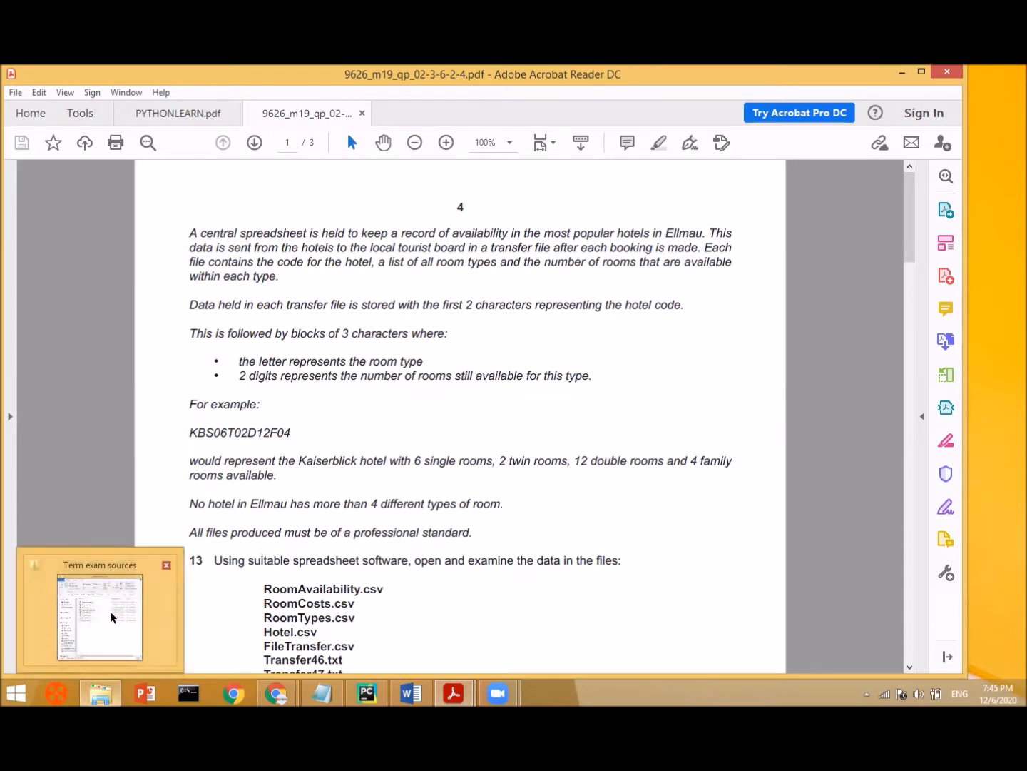
click(111, 617)
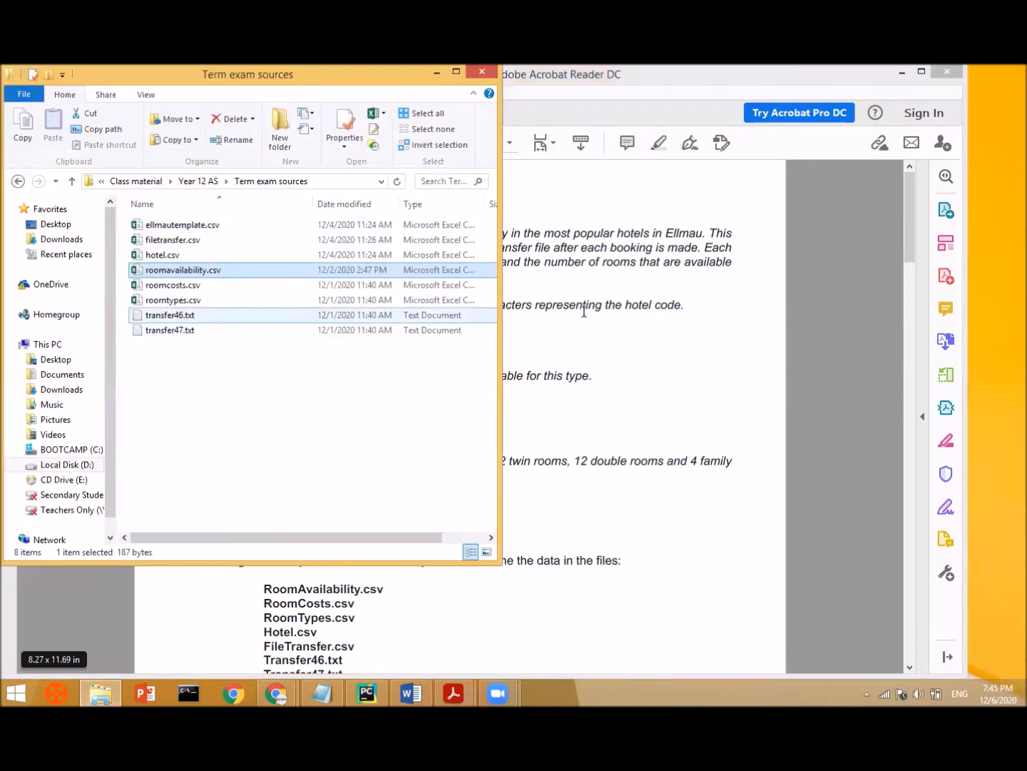
click(576, 332)
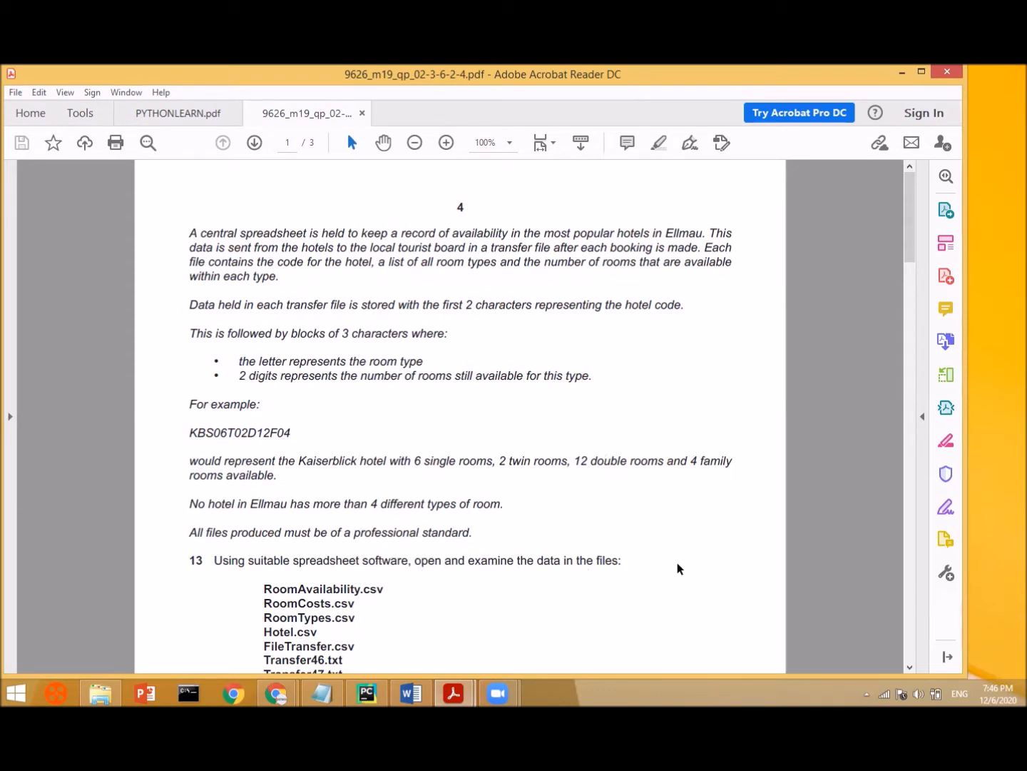
drag(913, 263, 921, 298)
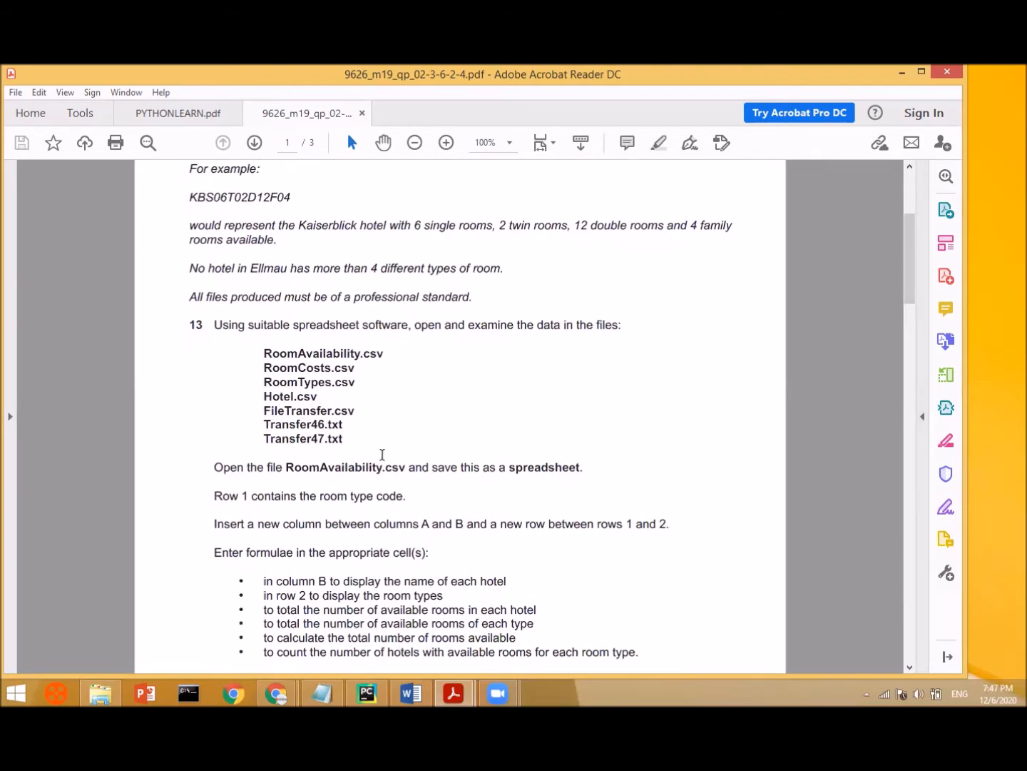
scroll(353, 437, up, 5)
scroll(354, 435, down, 2)
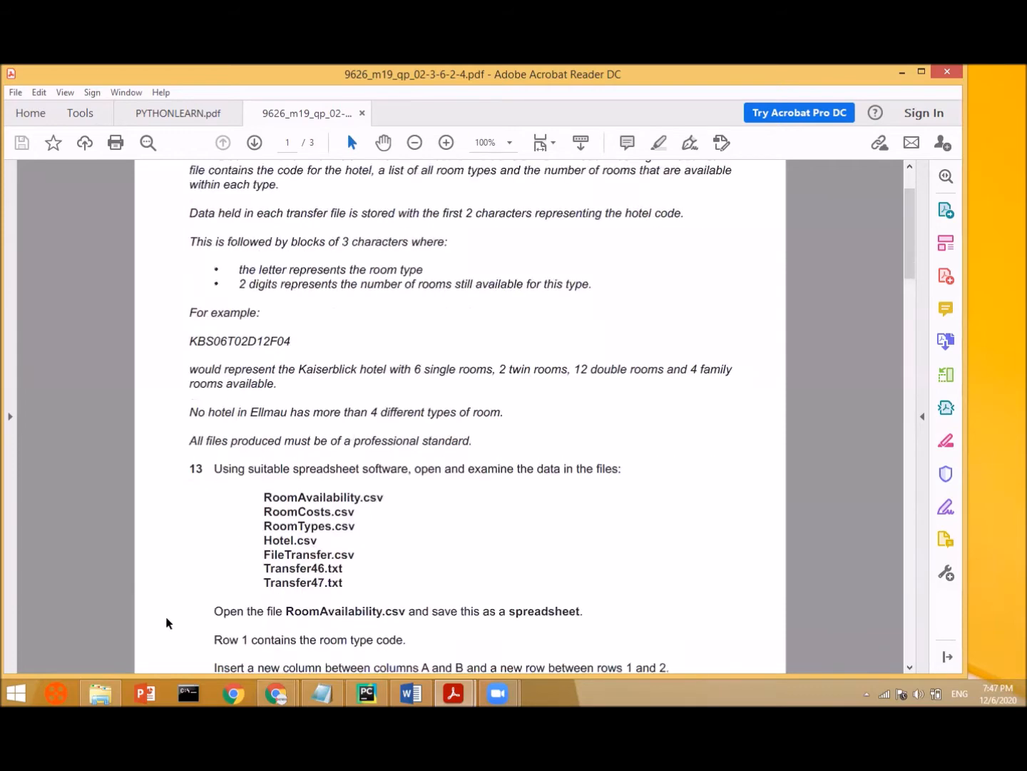
- Open ellmautemplate.csv from the Term exam sources folder in Excel and widen columns A and B
click(100, 692)
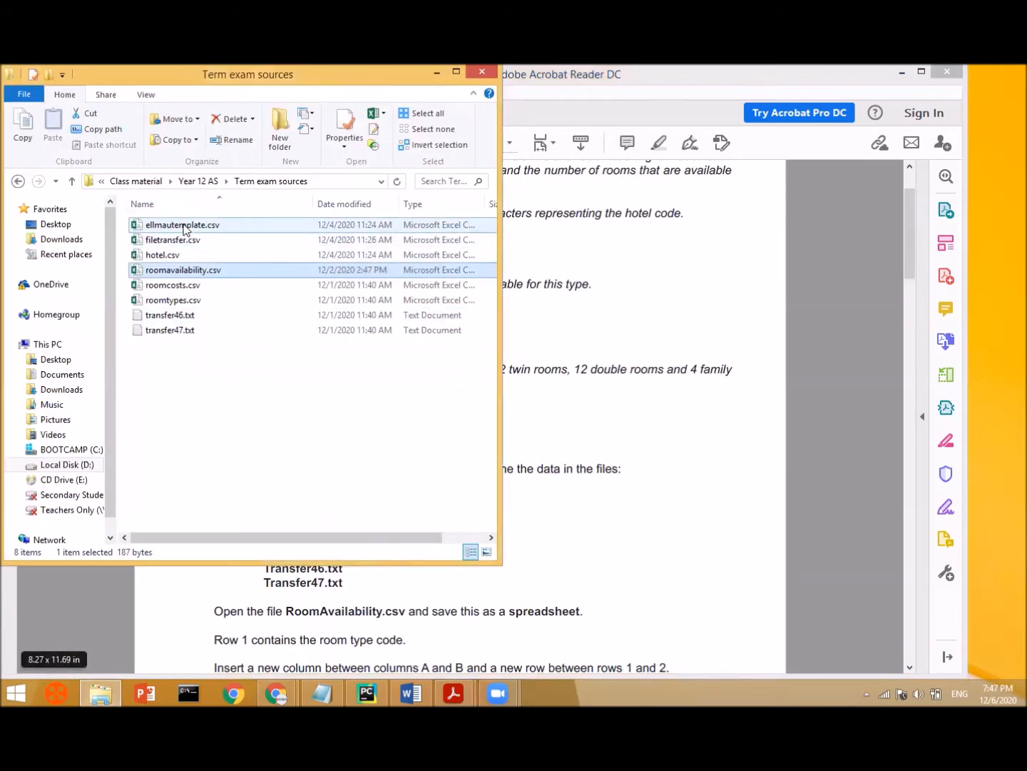
click(229, 228)
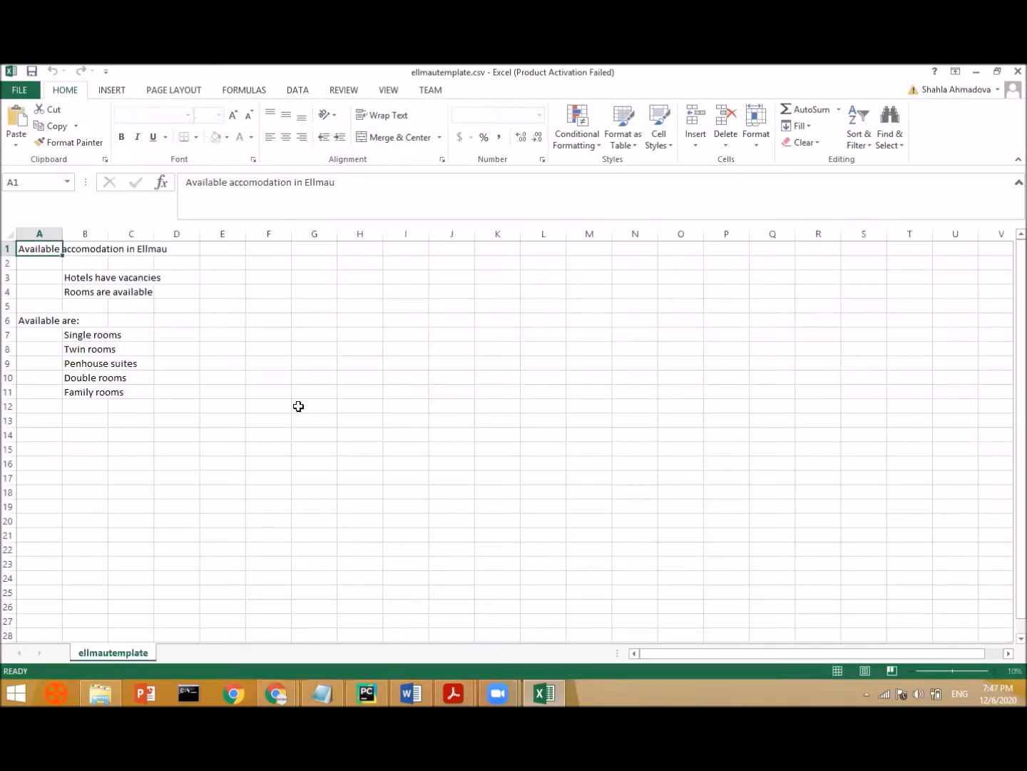
click(682, 221)
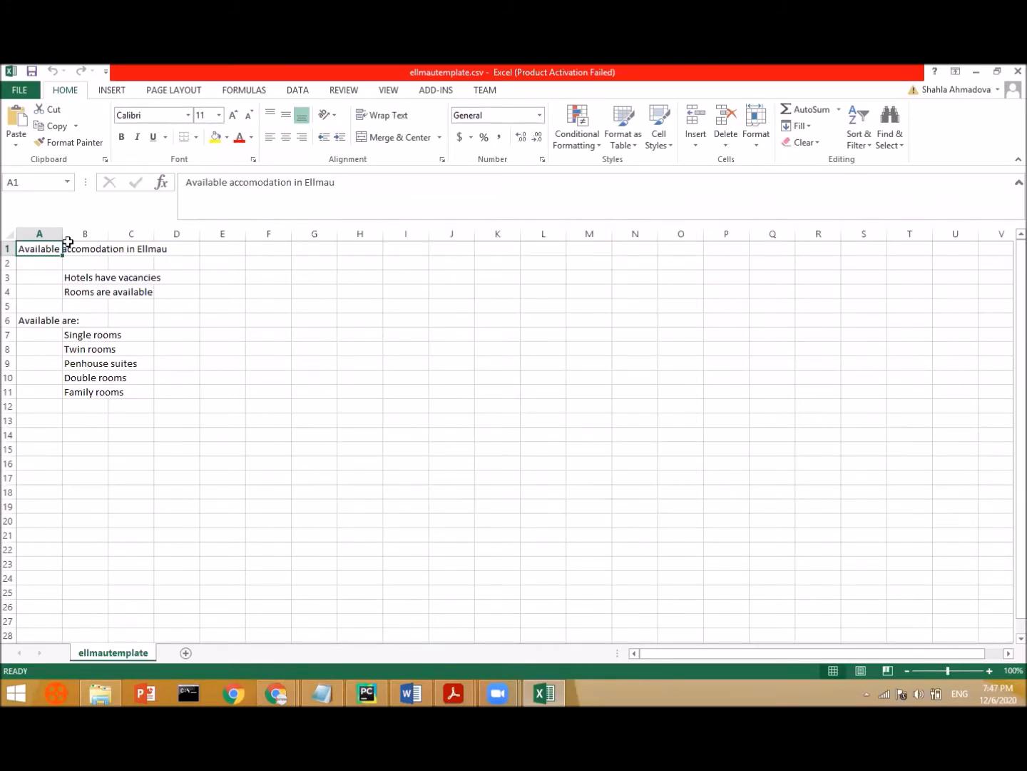
drag(65, 235, 204, 234)
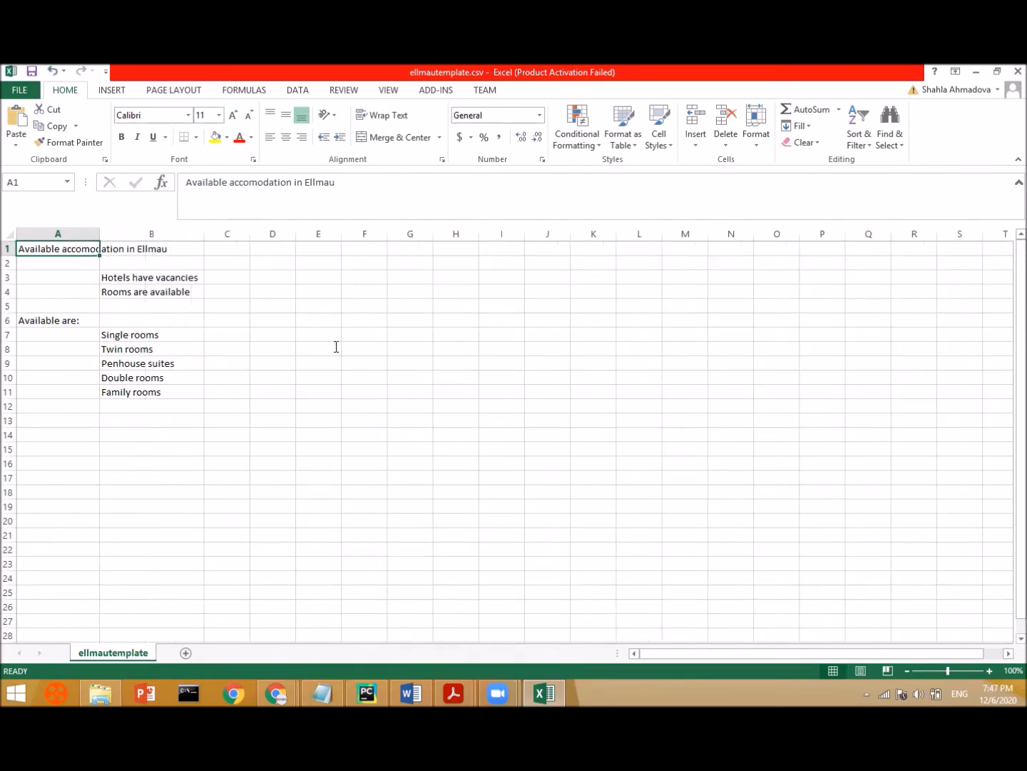
click(979, 71)
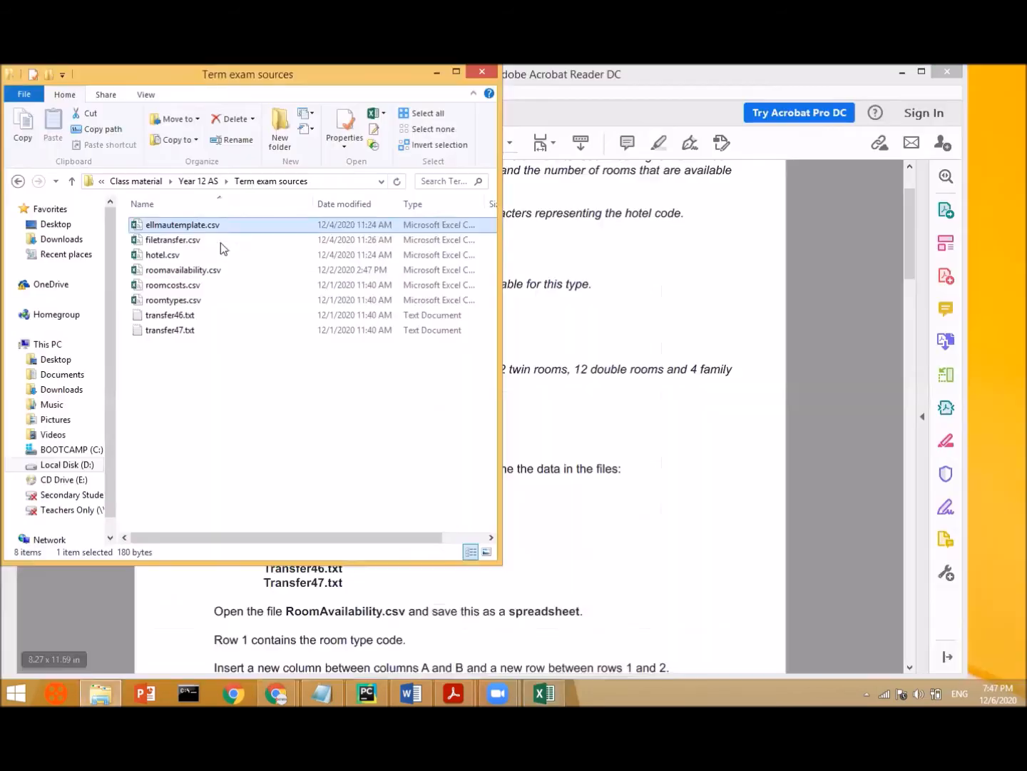
- Open filetransfer.csv from the source folder, widen column A to fit its title, and return to the folder
click(219, 239)
double_click(219, 240)
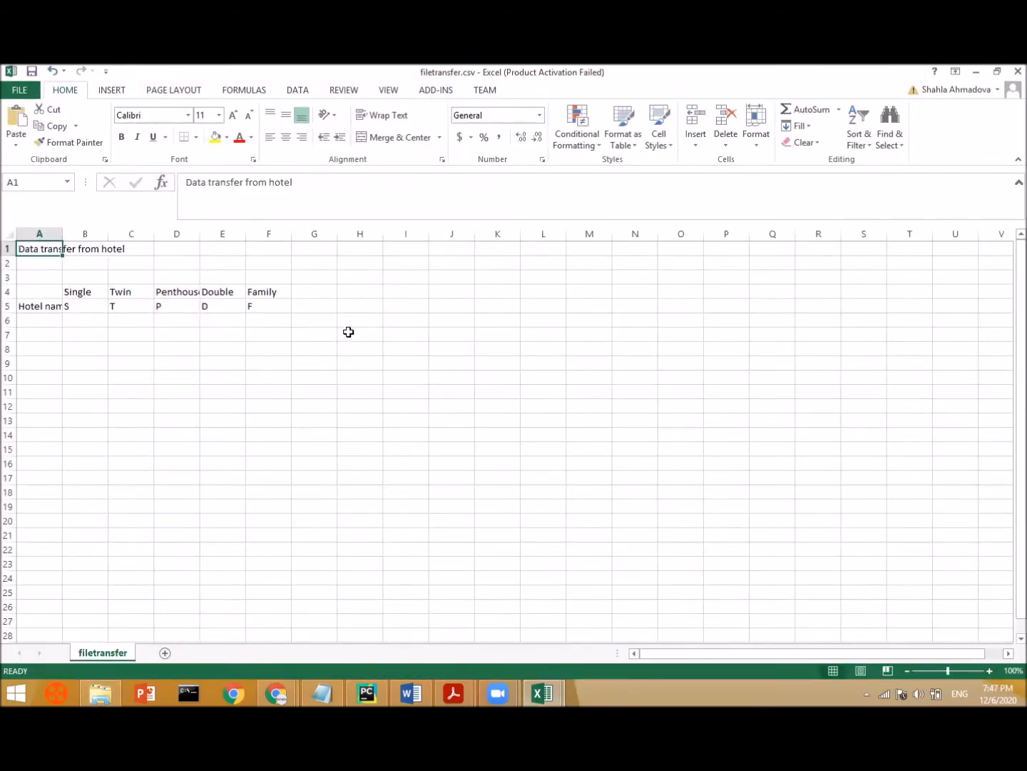
drag(61, 229, 144, 234)
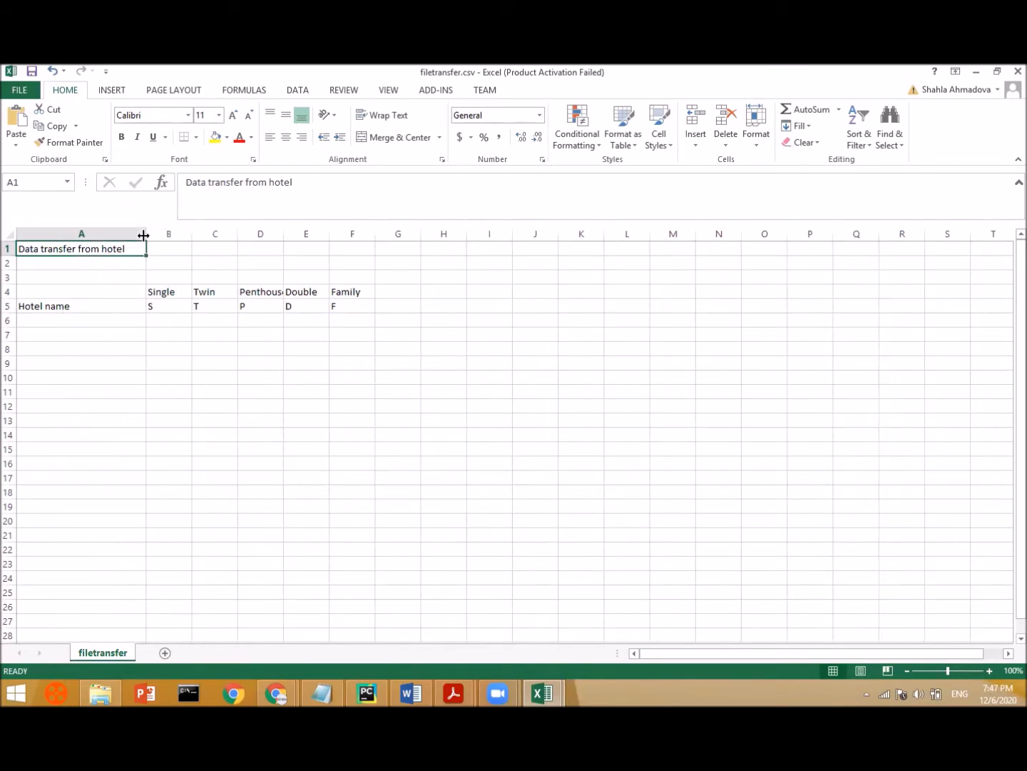
click(978, 71)
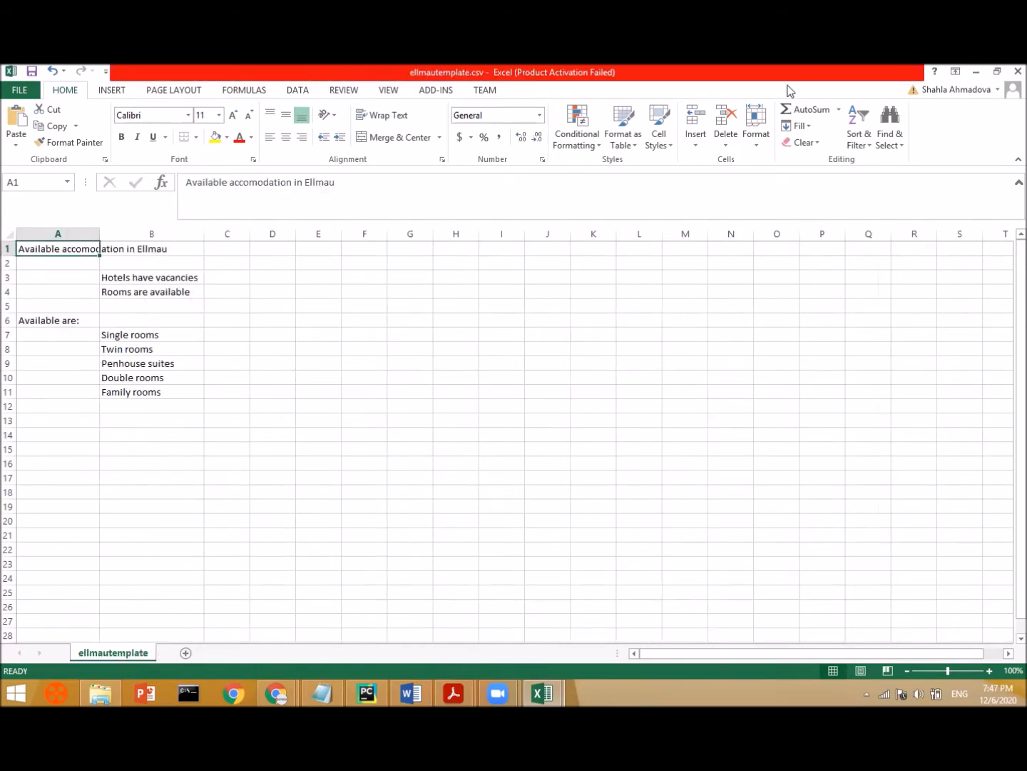
click(976, 71)
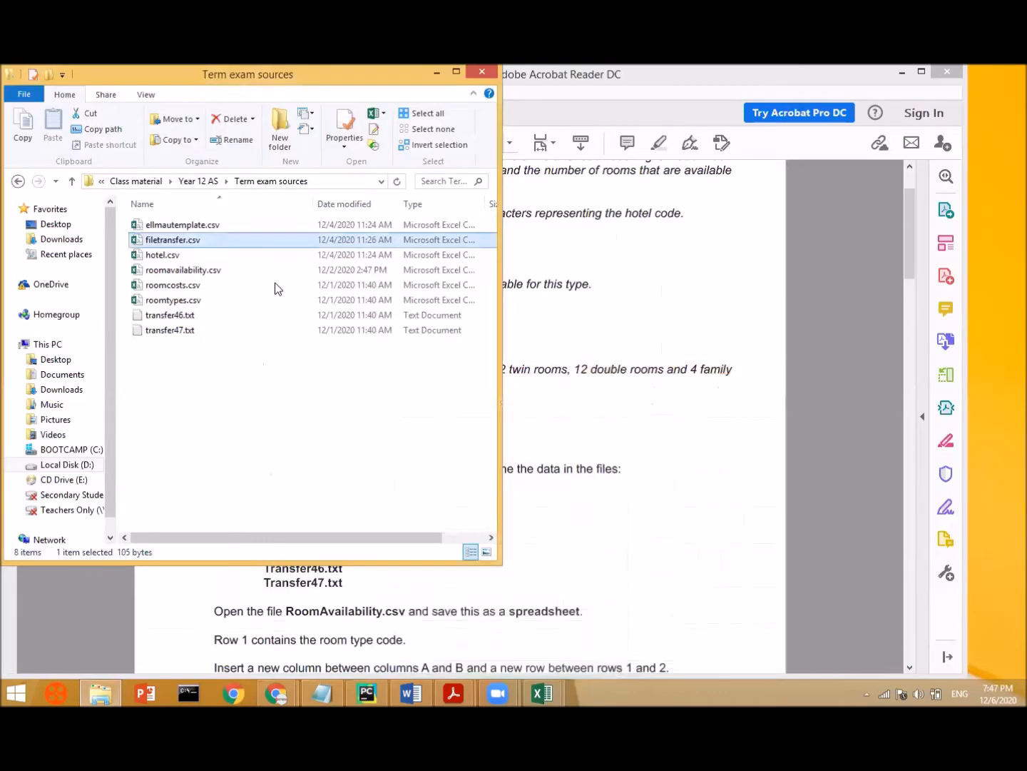
- Open hotel.csv and widen the VenueCode, VenueName and Address2 columns
double_click(187, 255)
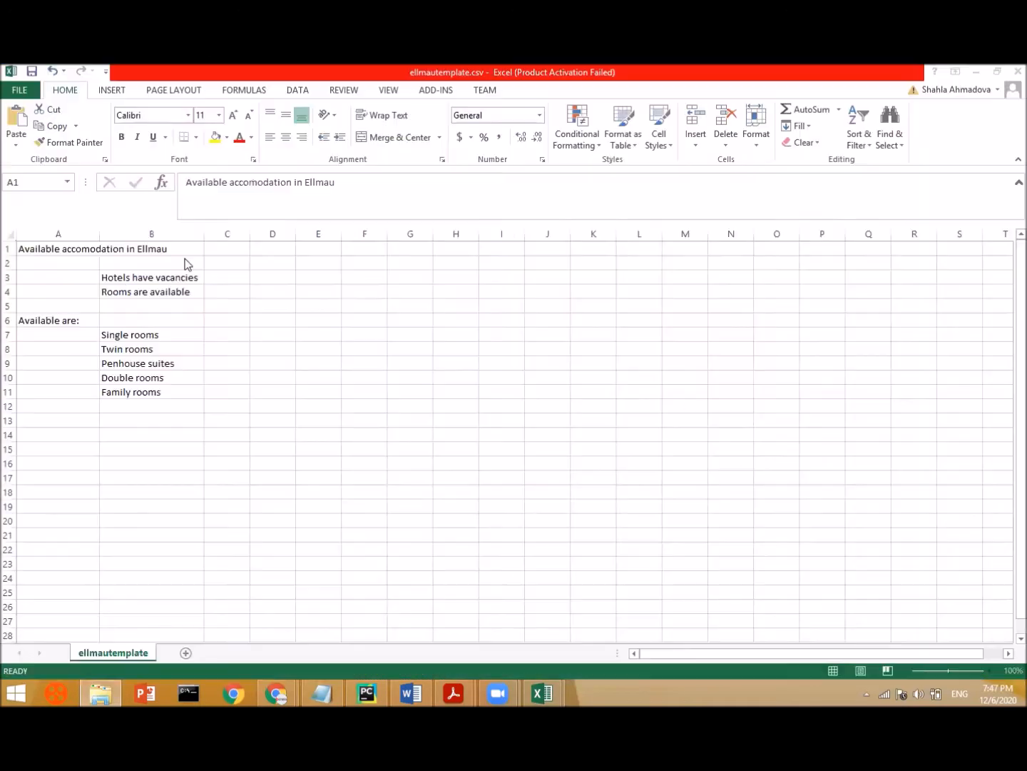
drag(62, 232, 210, 232)
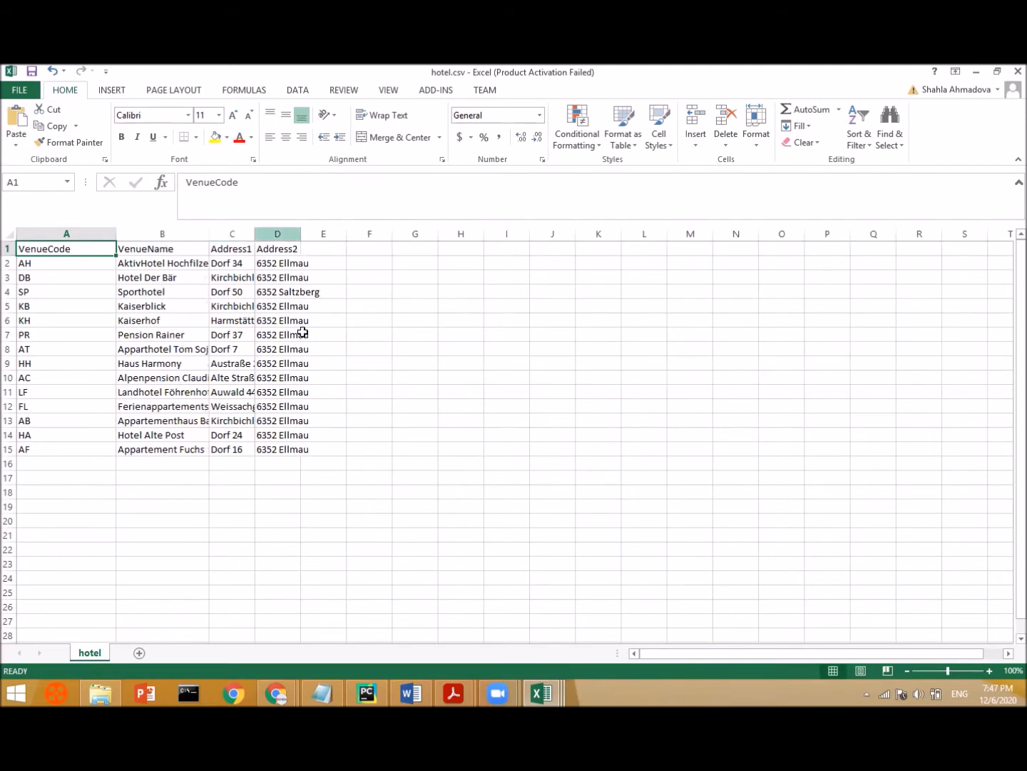
drag(300, 231, 324, 231)
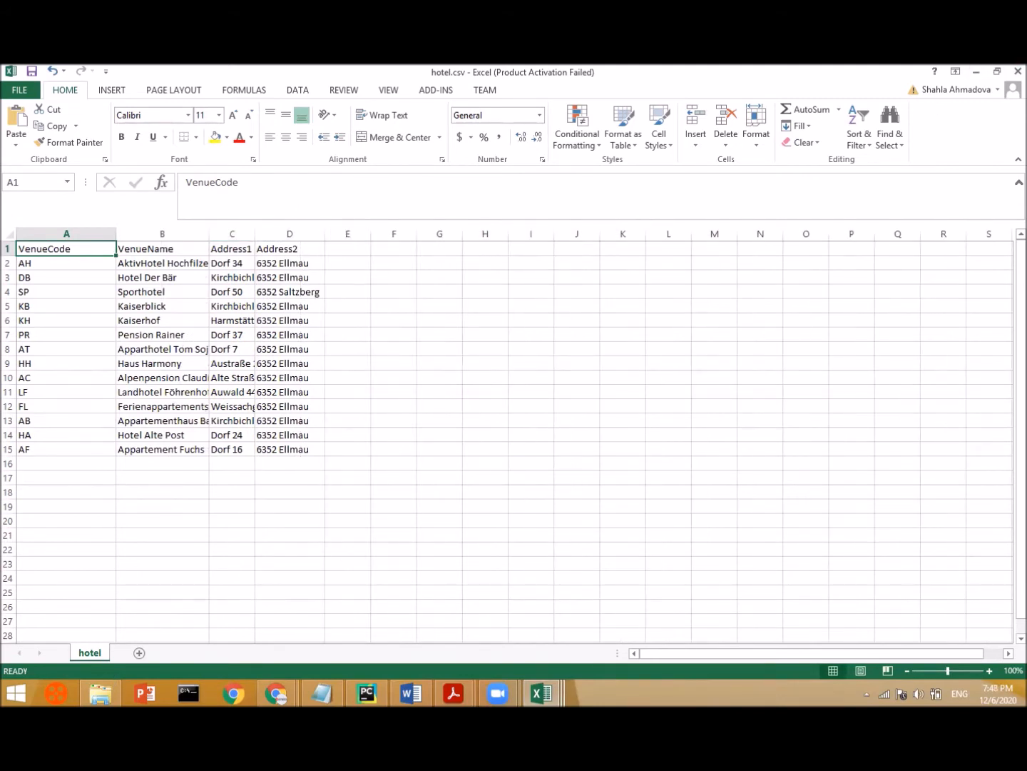
- Open roomavailability.csv and roomcosts.csv from the Term exam sources folder
click(112, 691)
double_click(200, 270)
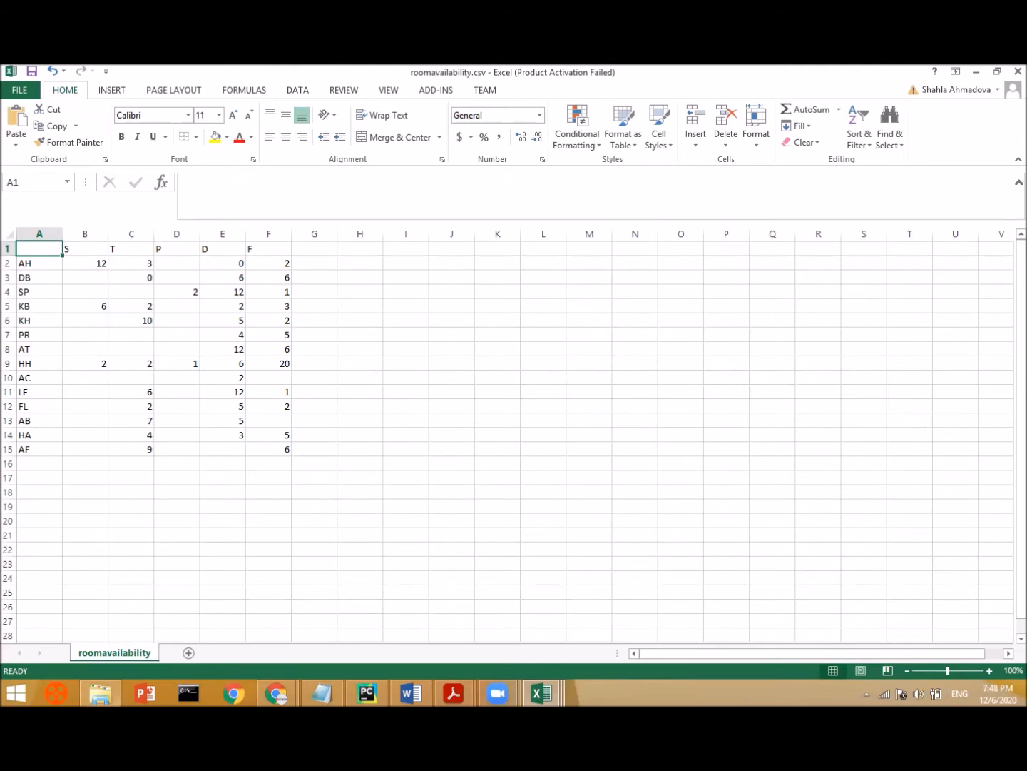
click(100, 693)
double_click(192, 288)
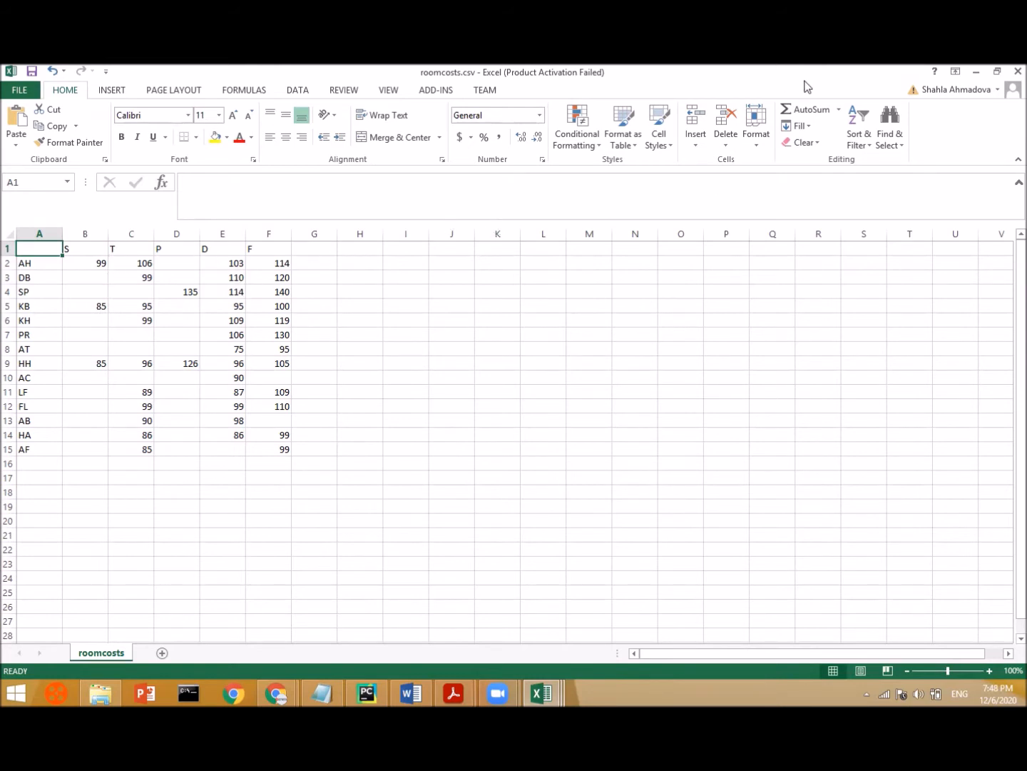
- Open roomtypes.csv, widen column A to fit its labels, and minimise the workbook
click(100, 693)
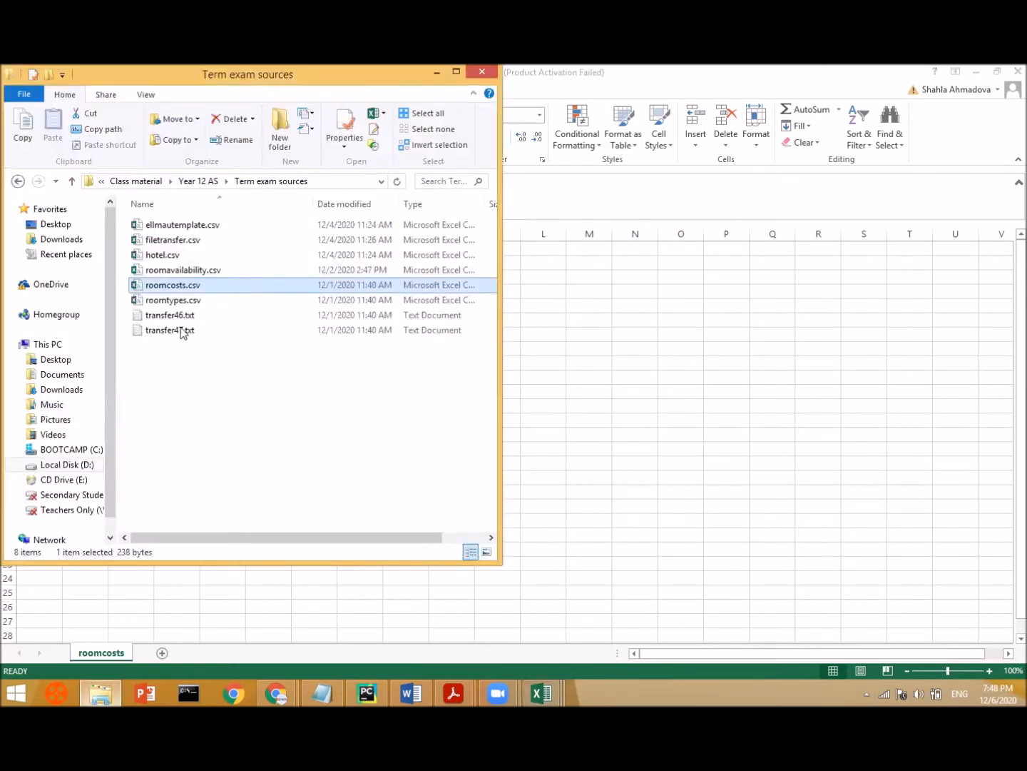
double_click(175, 298)
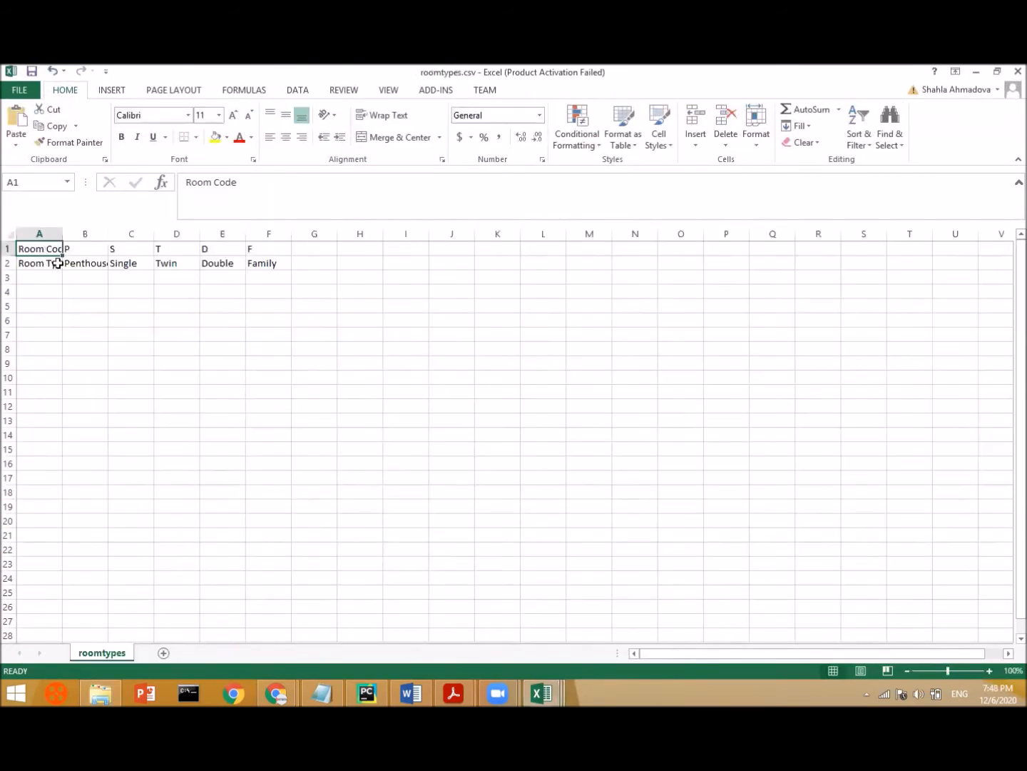
drag(99, 234, 137, 235)
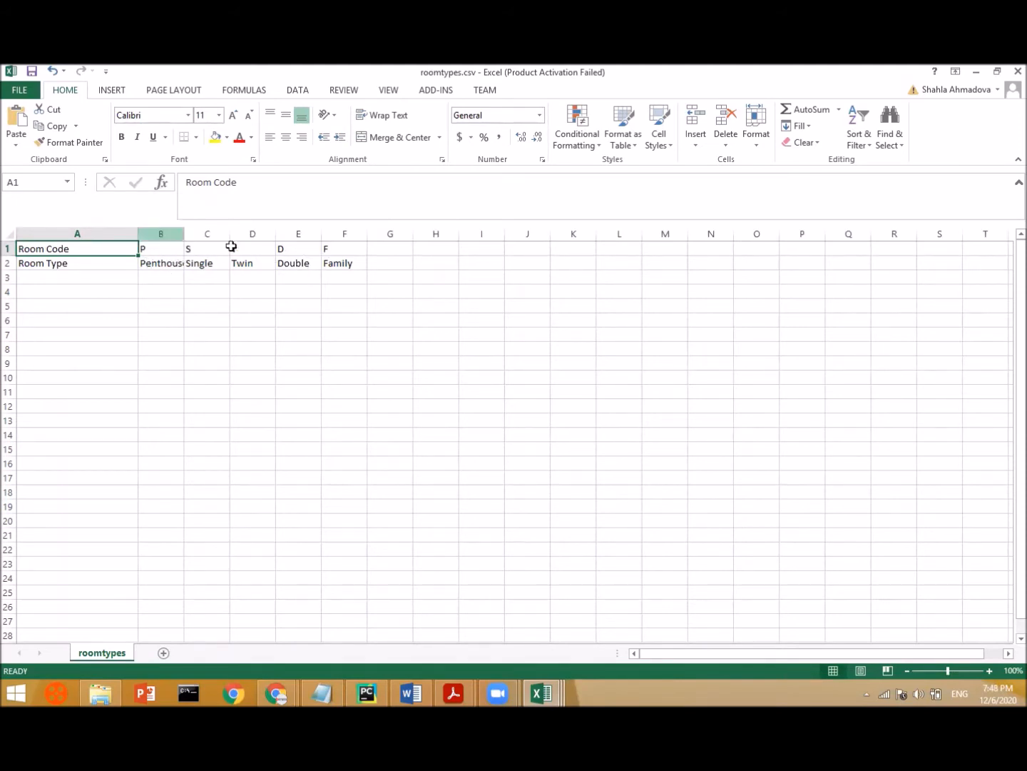
click(961, 69)
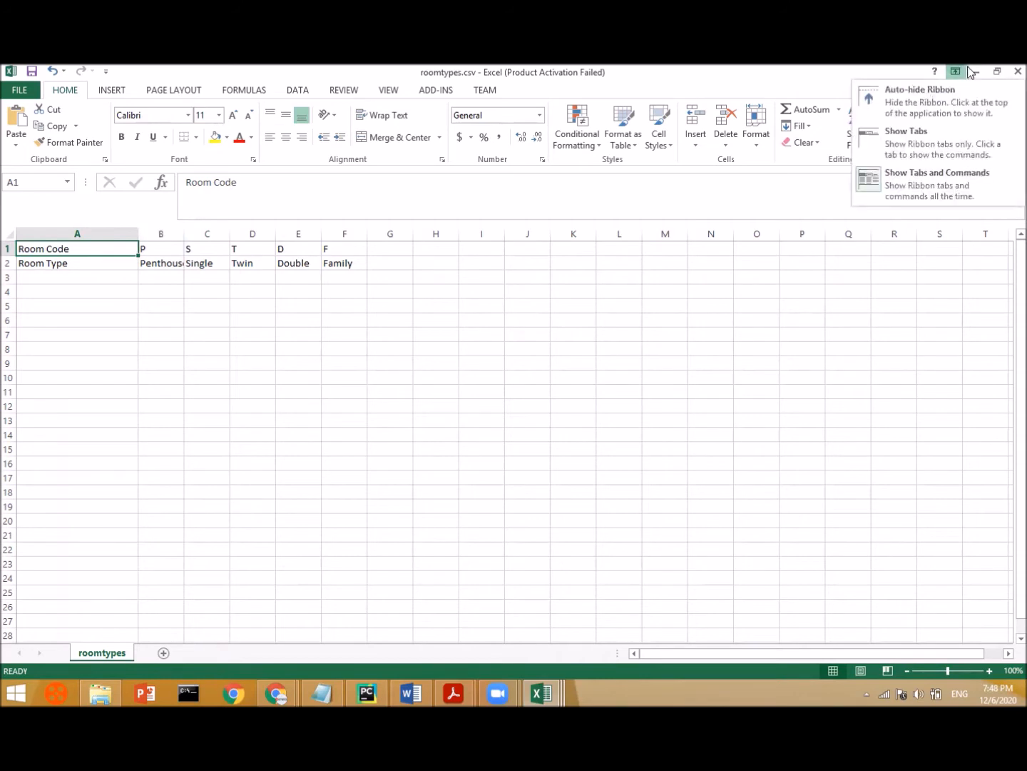
click(976, 73)
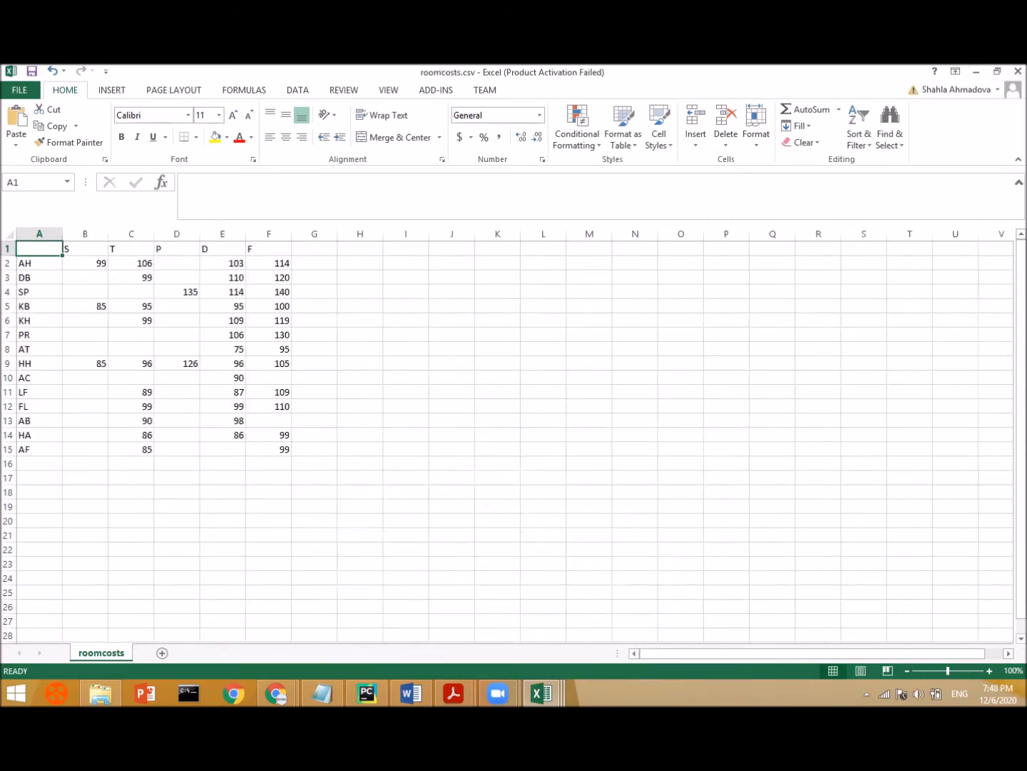
- Switch to the 9626_m19_qp_02-3-6-2-4.pdf exam paper in Acrobat Reader and narrow its window to about half the screen width
click(101, 694)
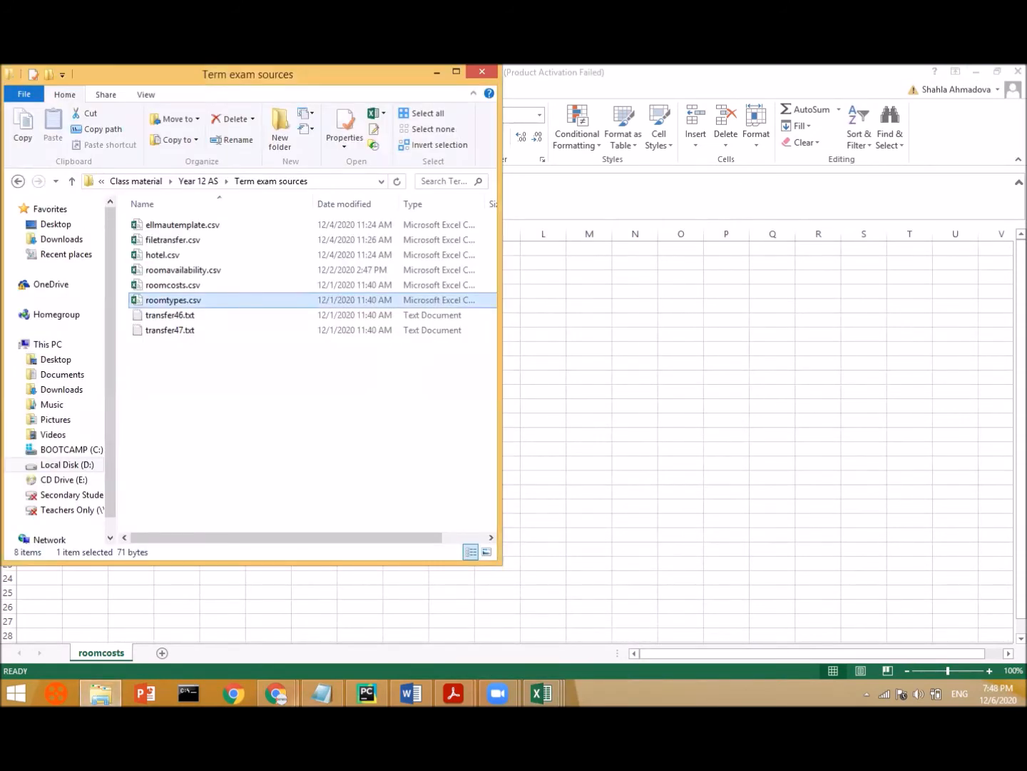
click(453, 693)
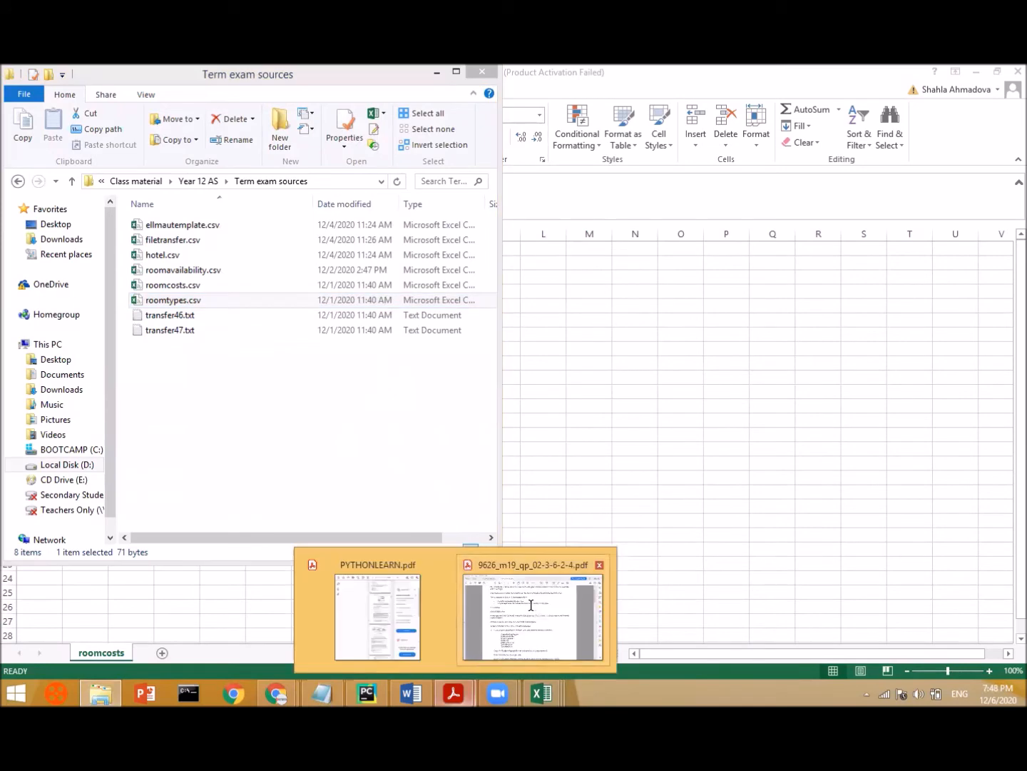
click(530, 609)
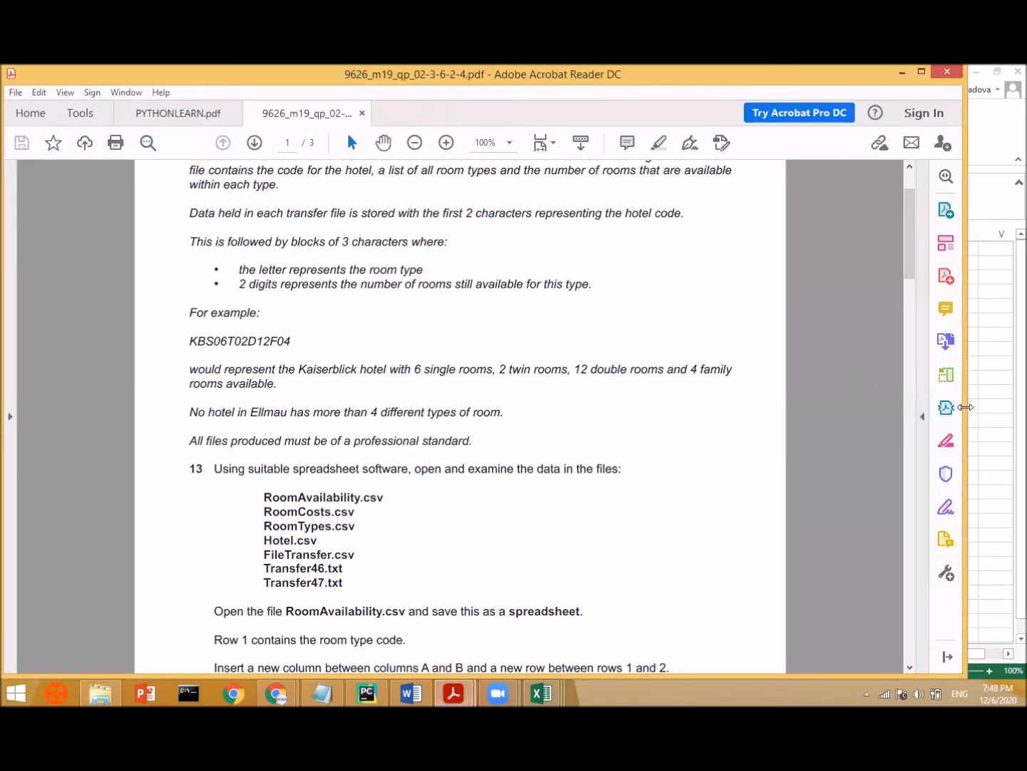
drag(965, 406, 662, 389)
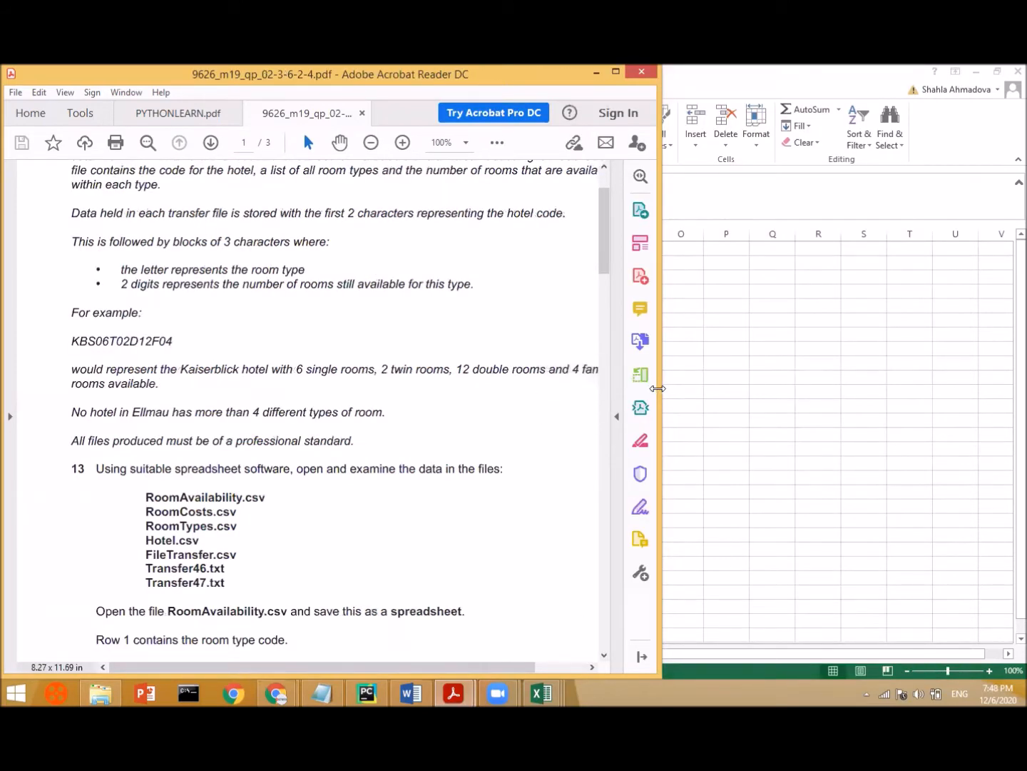
drag(657, 389, 547, 388)
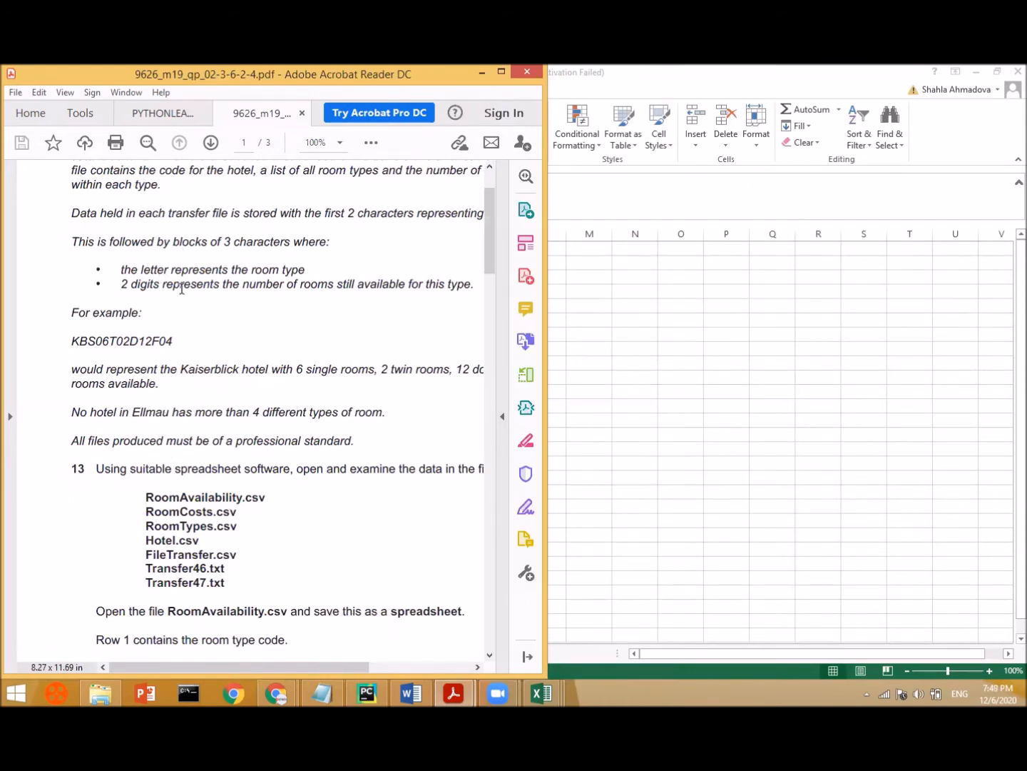
- Highlight the instruction "Open the file RoomAvailability.csv and save this as a spreadsheet" under question 13 in the exam paper
scroll(182, 289, up, 3)
scroll(183, 288, down, 6)
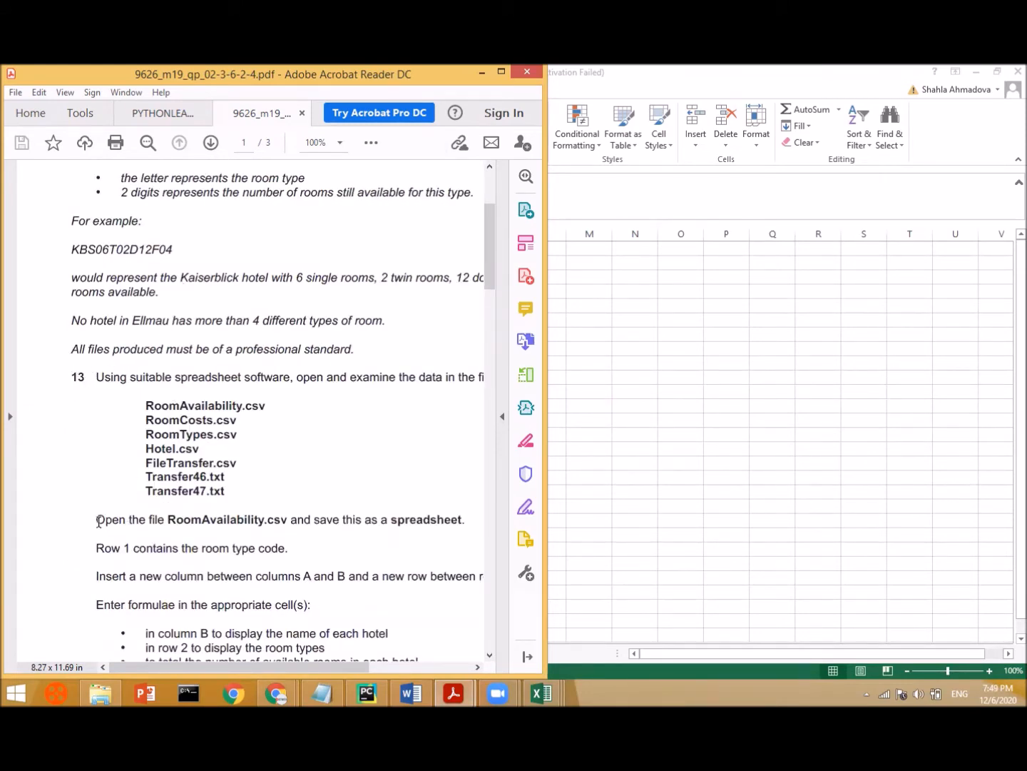
drag(96, 518, 402, 530)
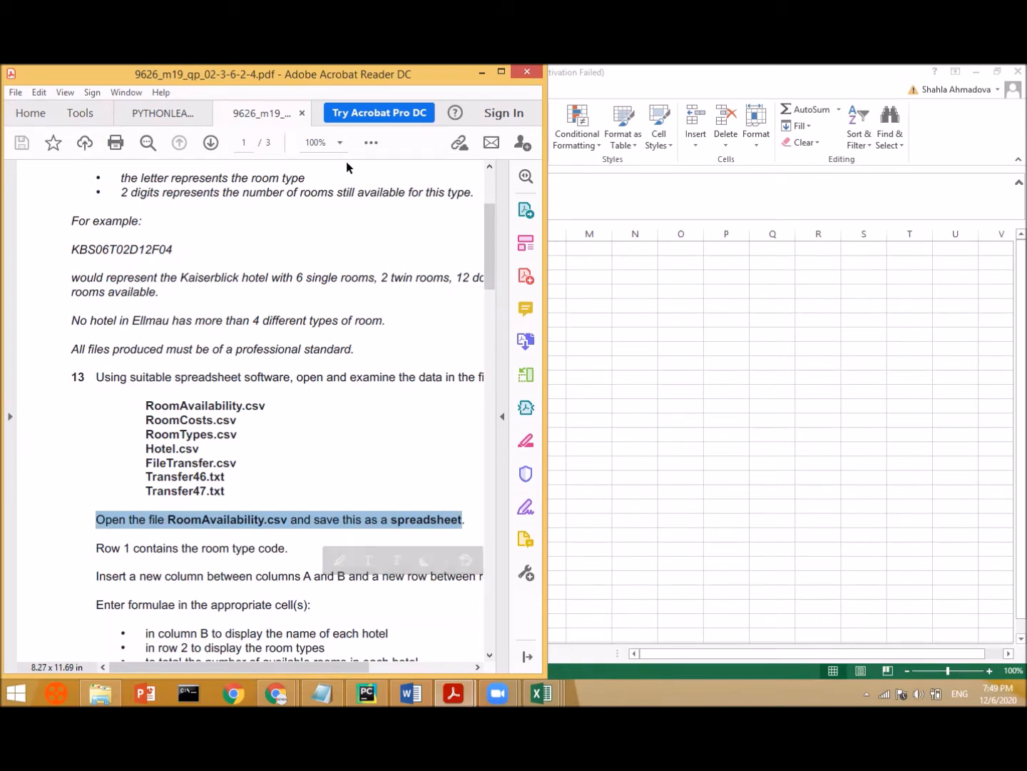
click(503, 72)
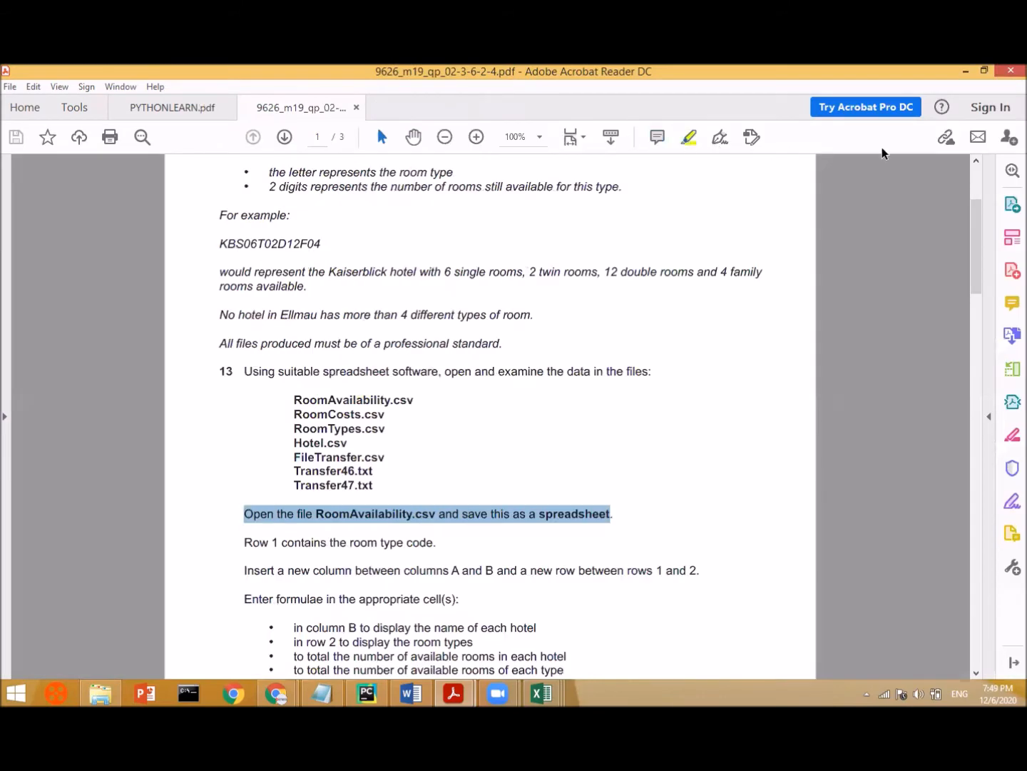
click(984, 71)
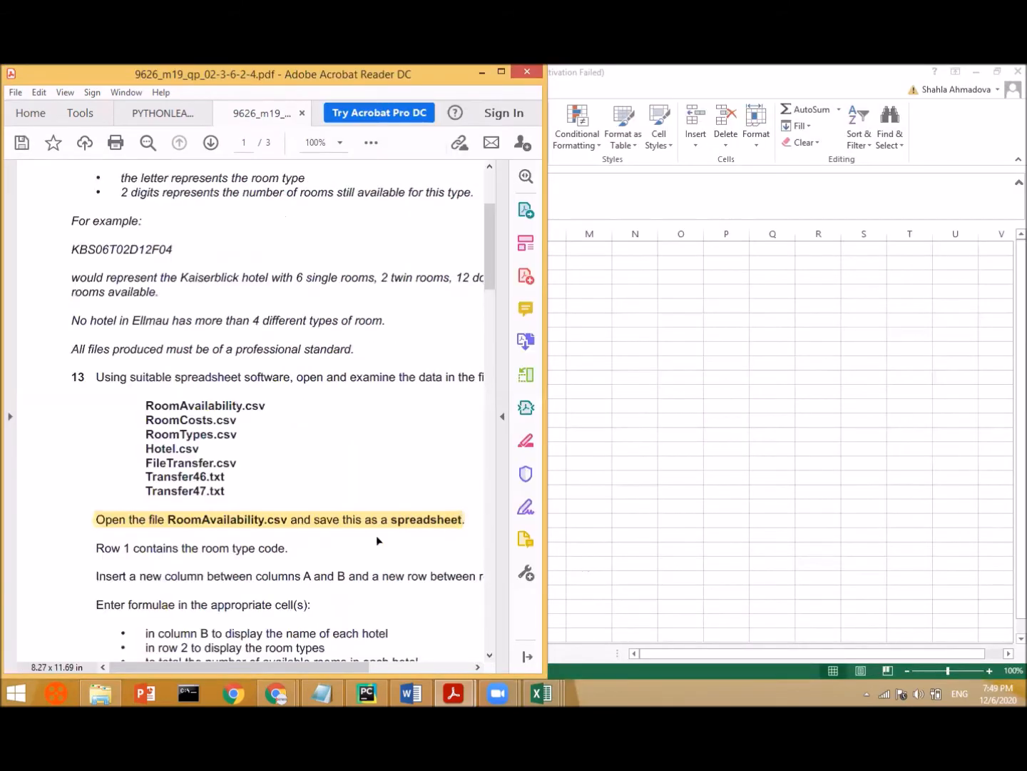
- Save the roomavailability.csv workbook in the Term exam sources folder as an Excel Workbook named spreadsheet
click(714, 415)
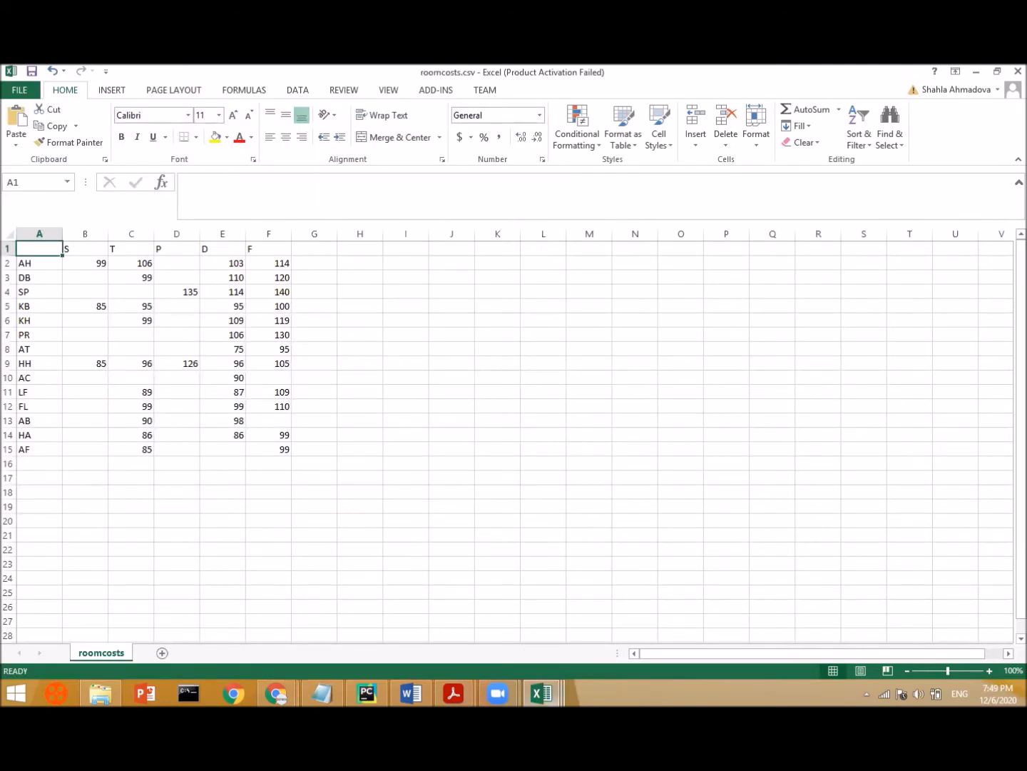
mouse_move(542, 691)
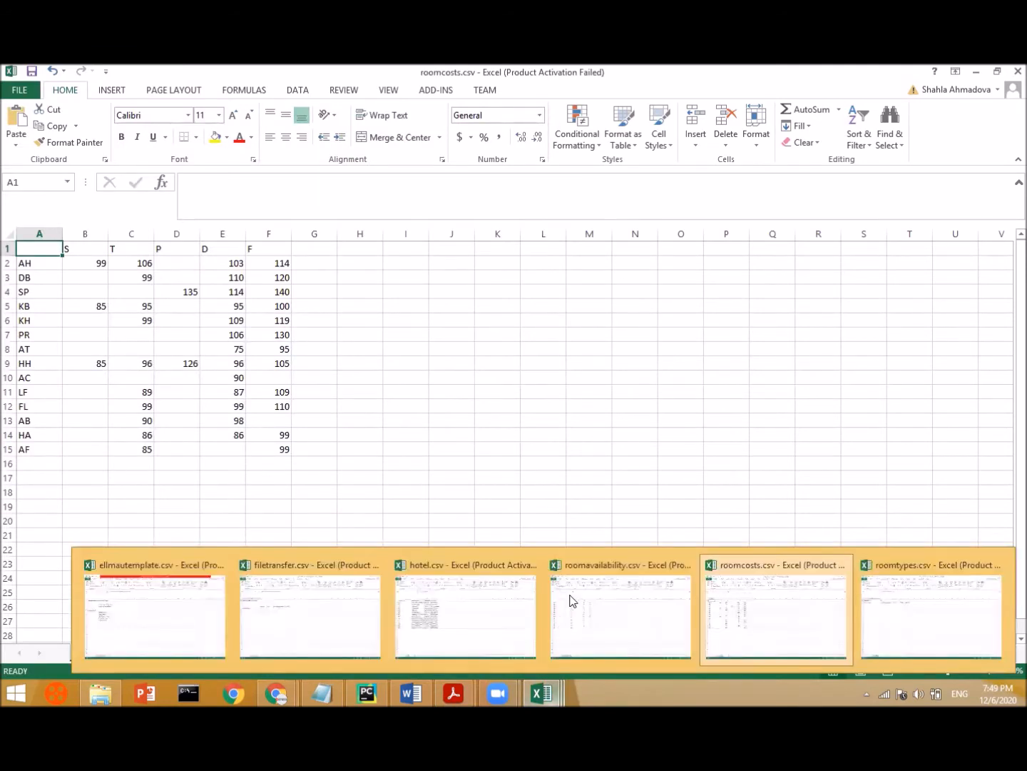
click(633, 587)
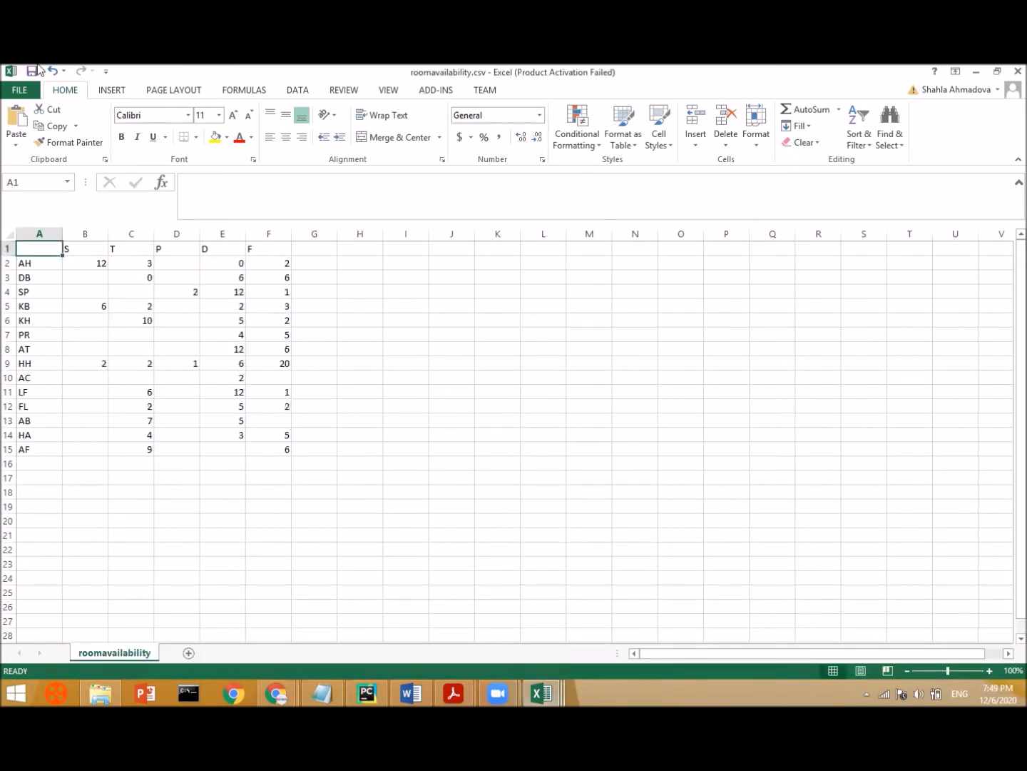
click(16, 91)
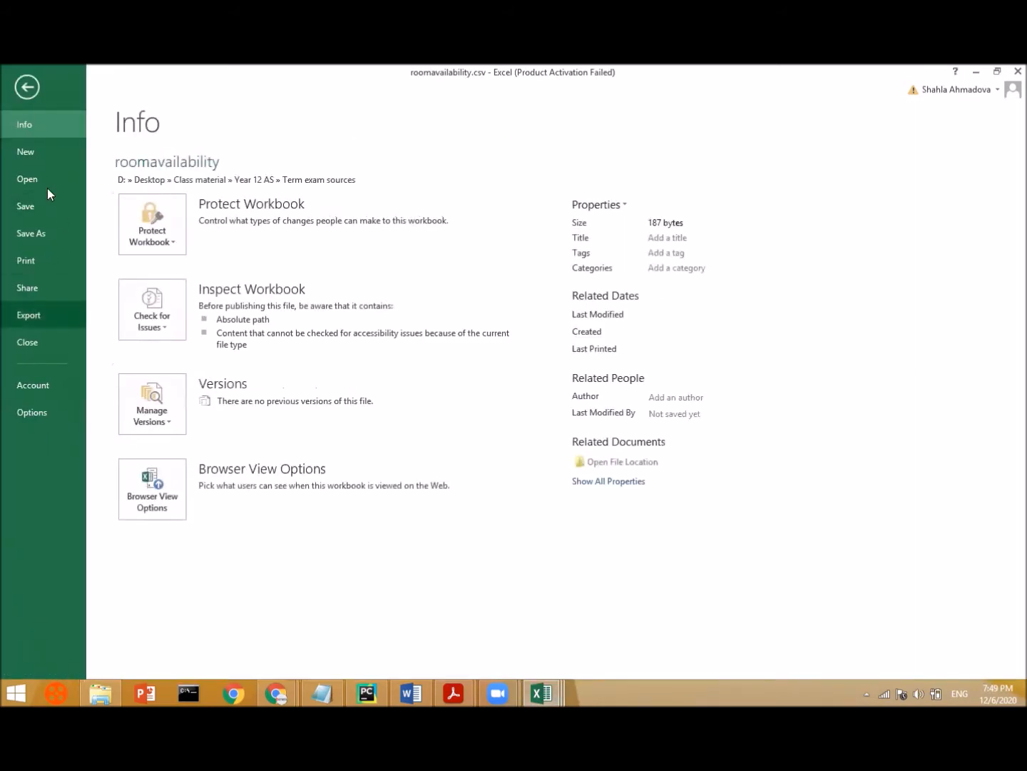
click(42, 236)
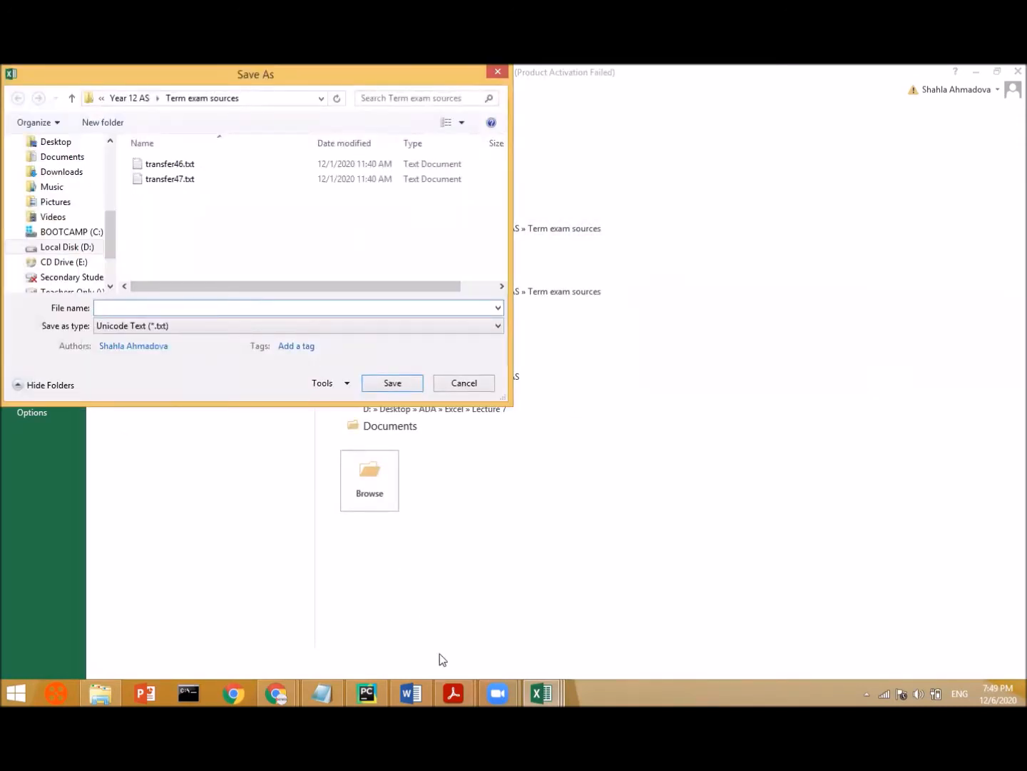
mouse_move(453, 693)
click(530, 603)
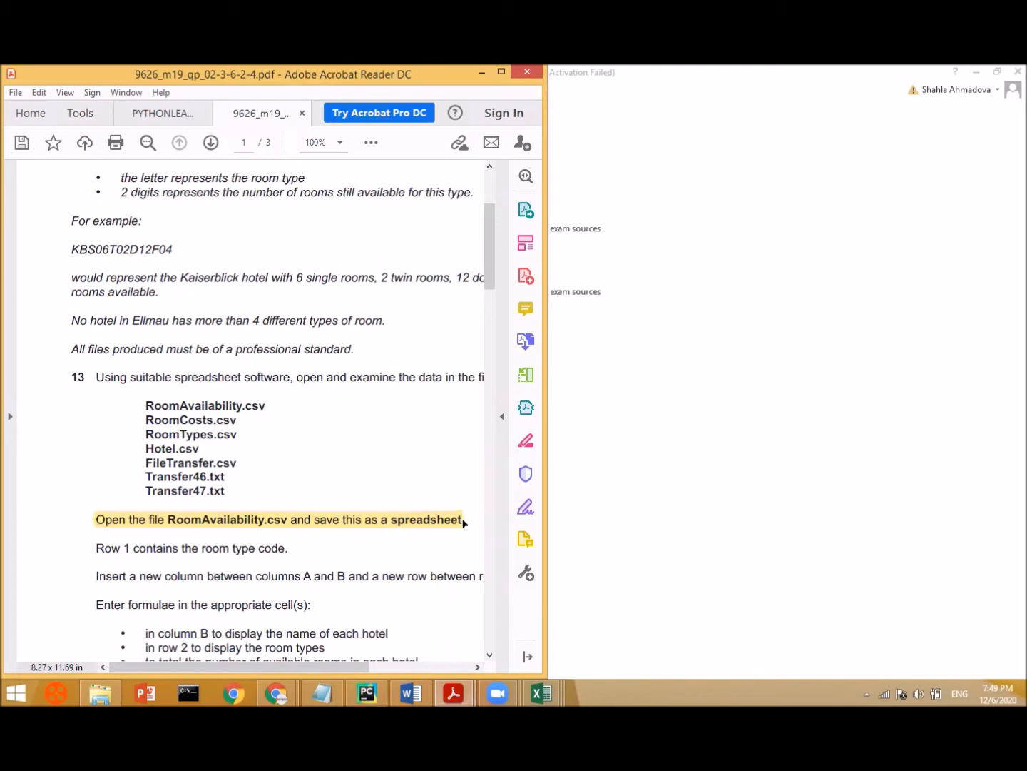
click(404, 526)
click(624, 455)
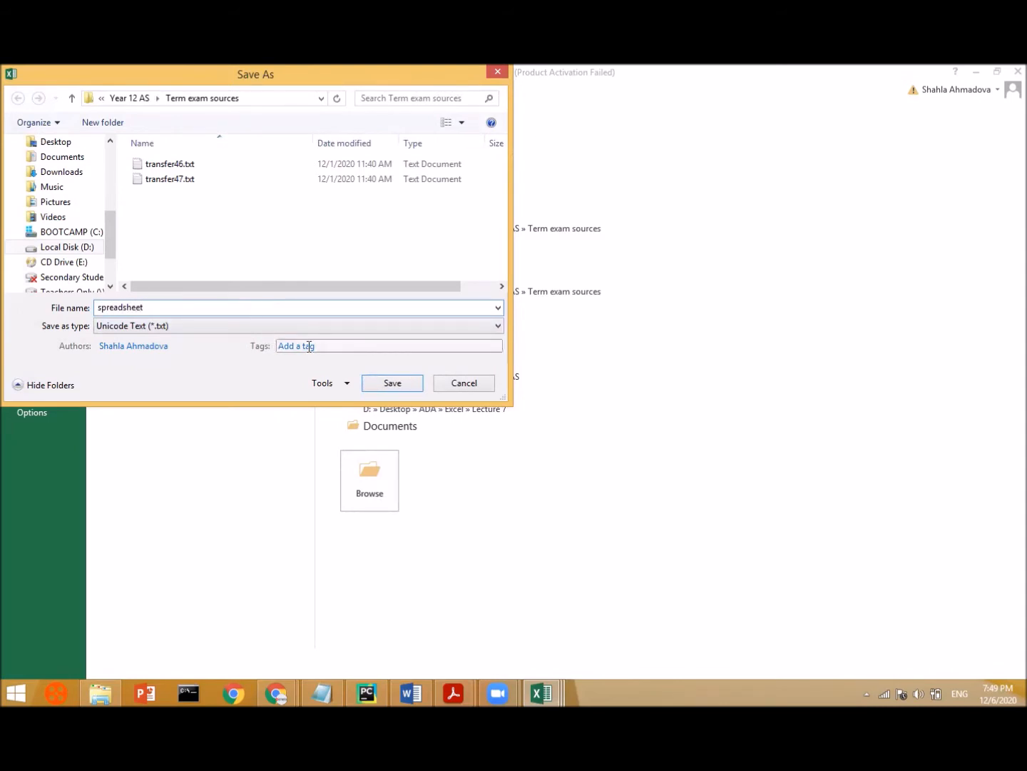
click(287, 327)
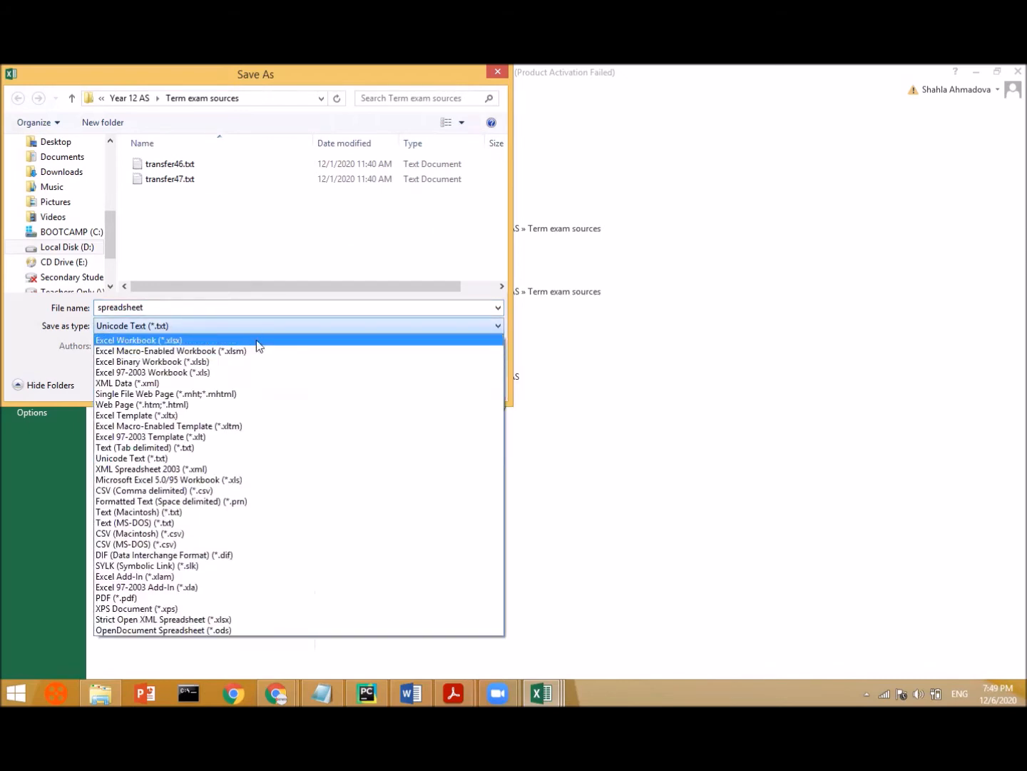
click(260, 341)
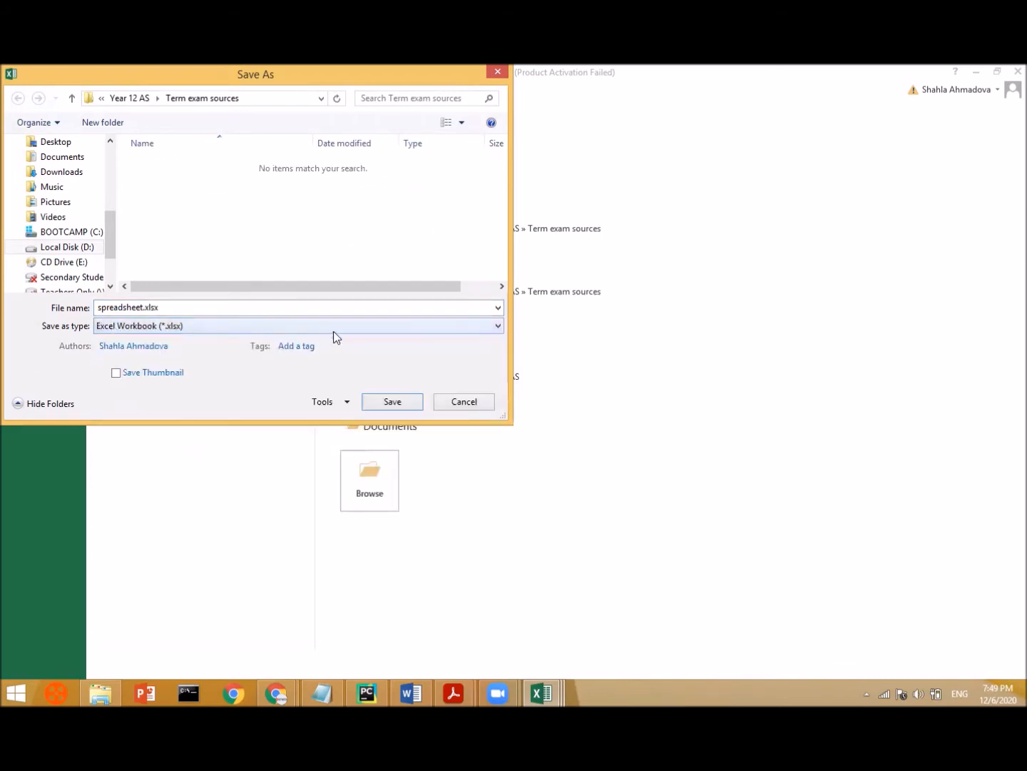
click(393, 403)
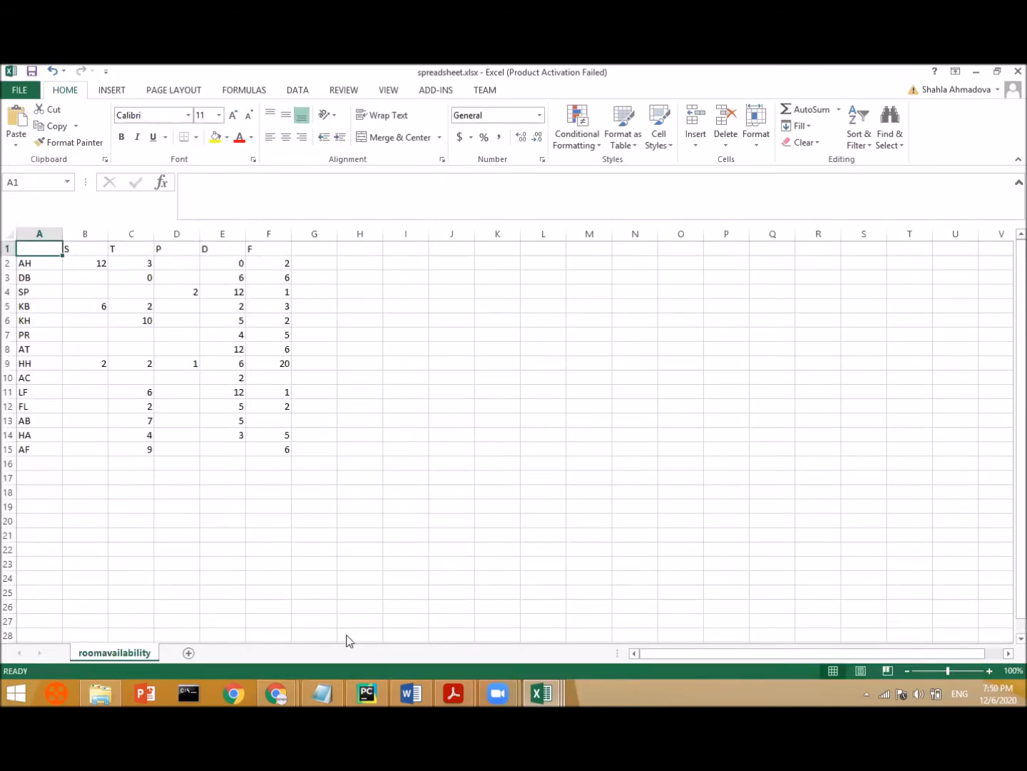
- Bring up spreadsheet.xlsx in a smaller window beside the exam paper
click(975, 71)
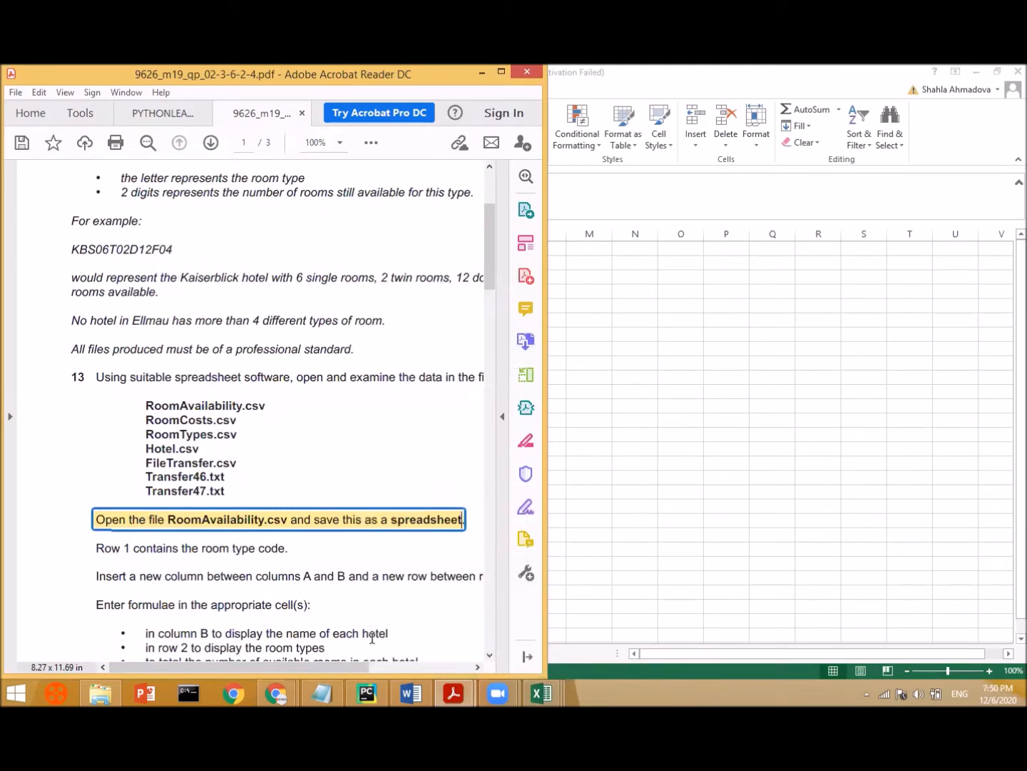
click(543, 693)
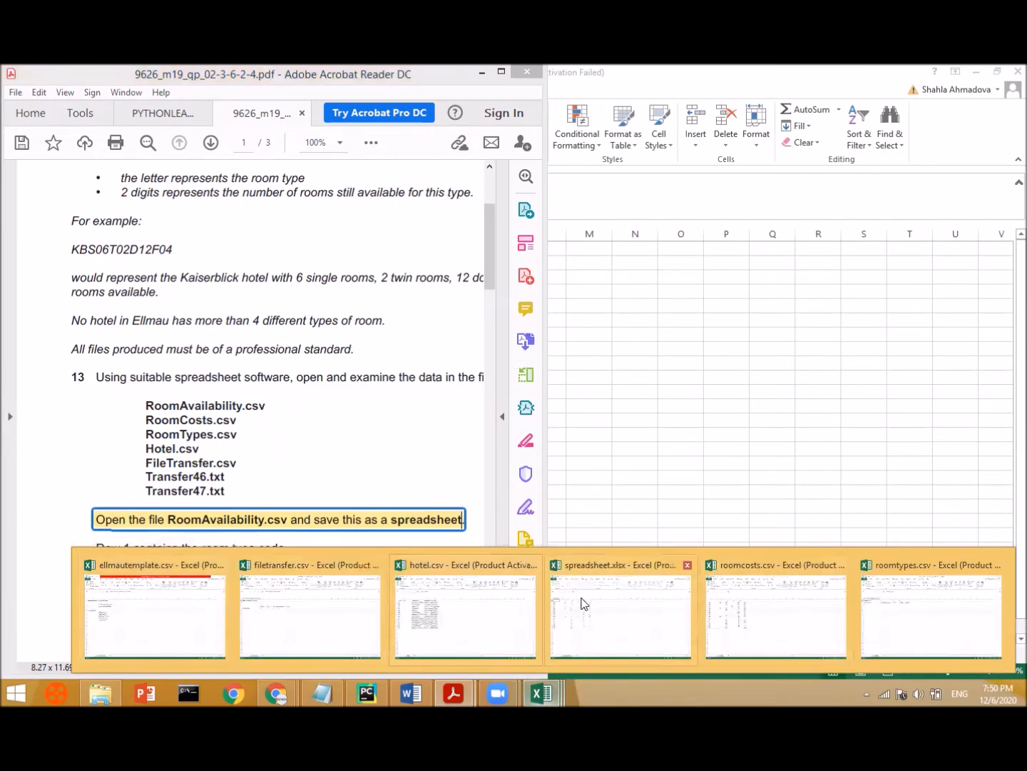
click(583, 603)
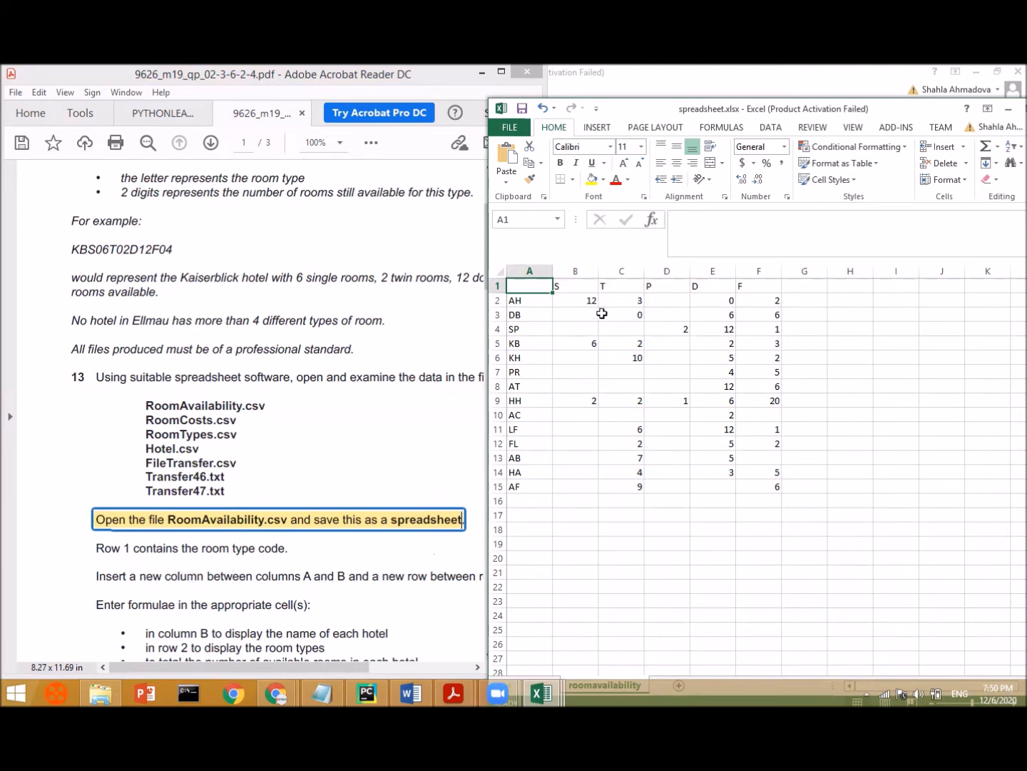
click(536, 272)
right_click(543, 274)
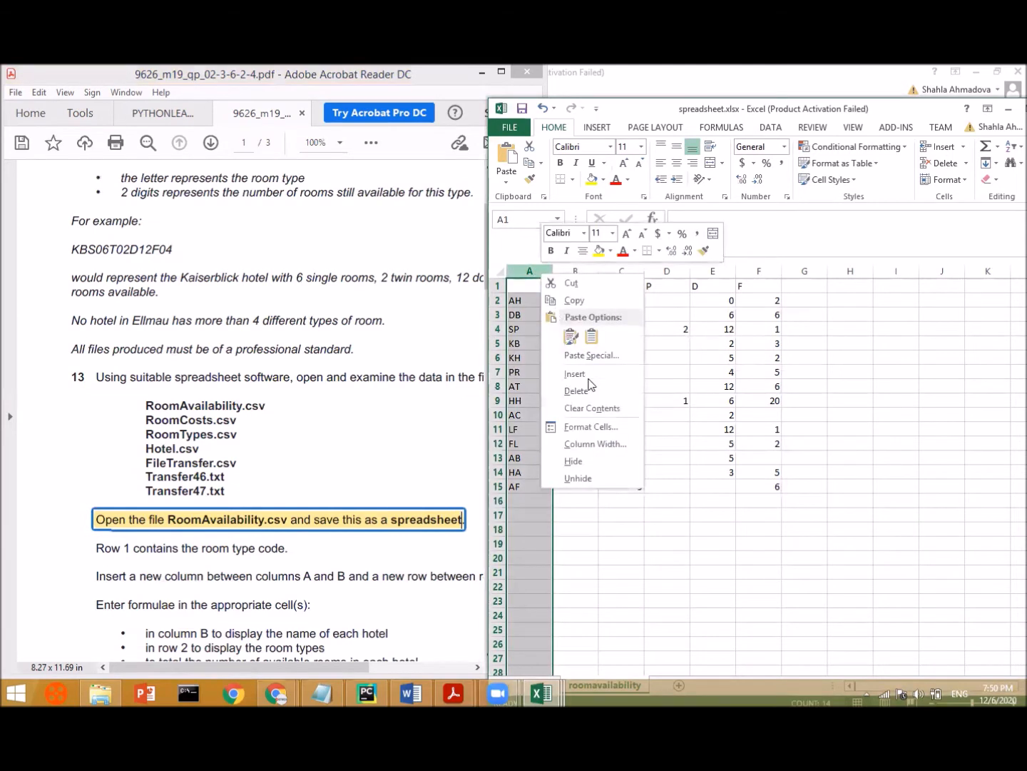
click(592, 374)
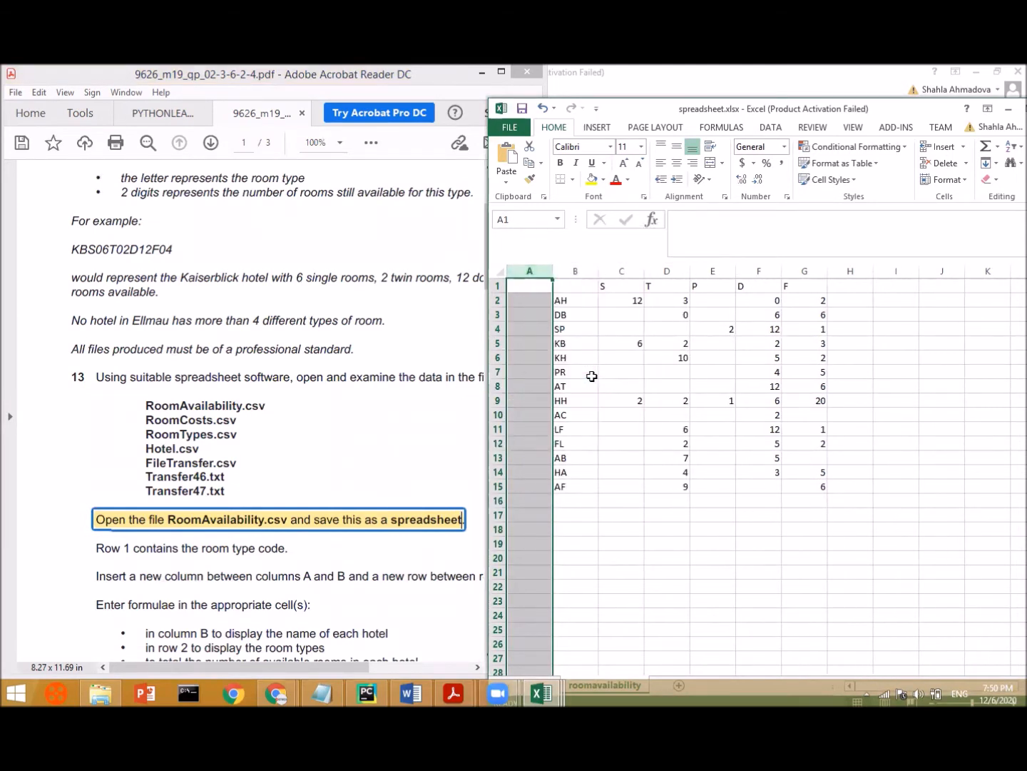
key(ctrl+z)
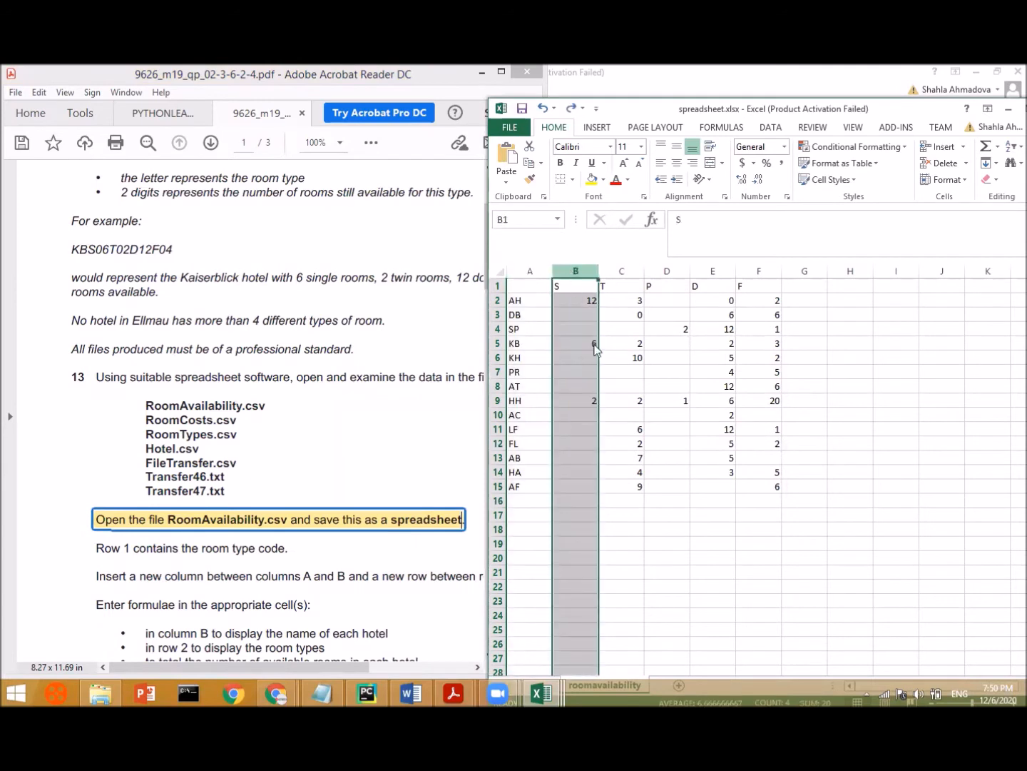
- Insert a new column between columns A and B of the room availability sheet
right_click(568, 267)
click(630, 364)
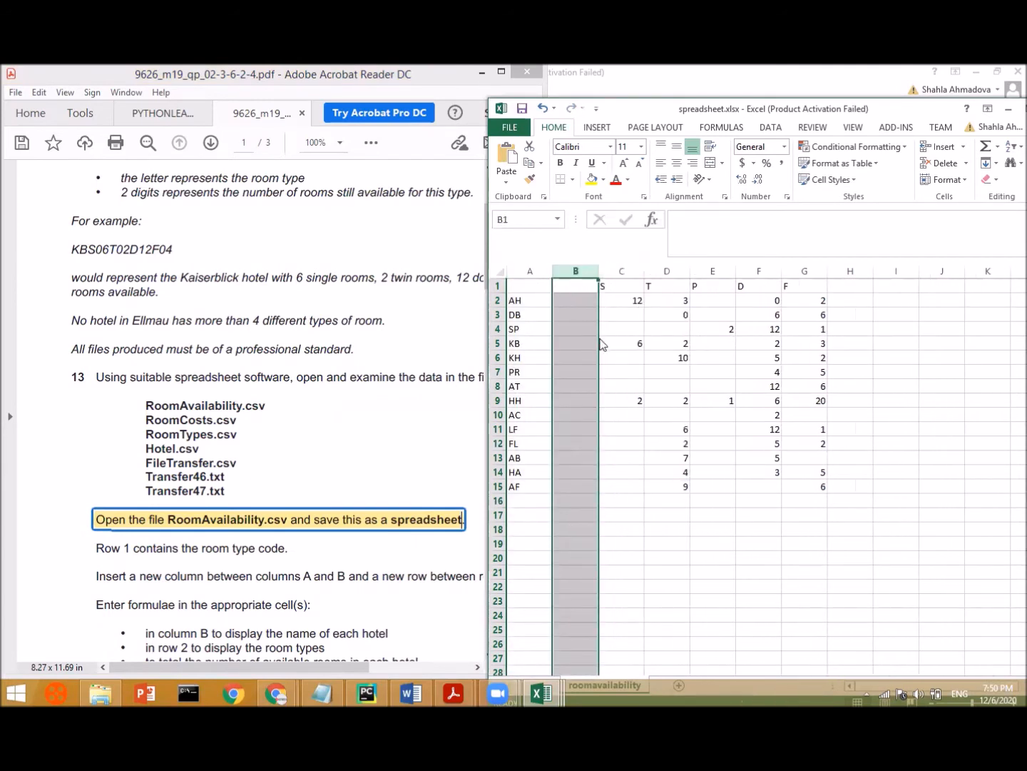
click(576, 329)
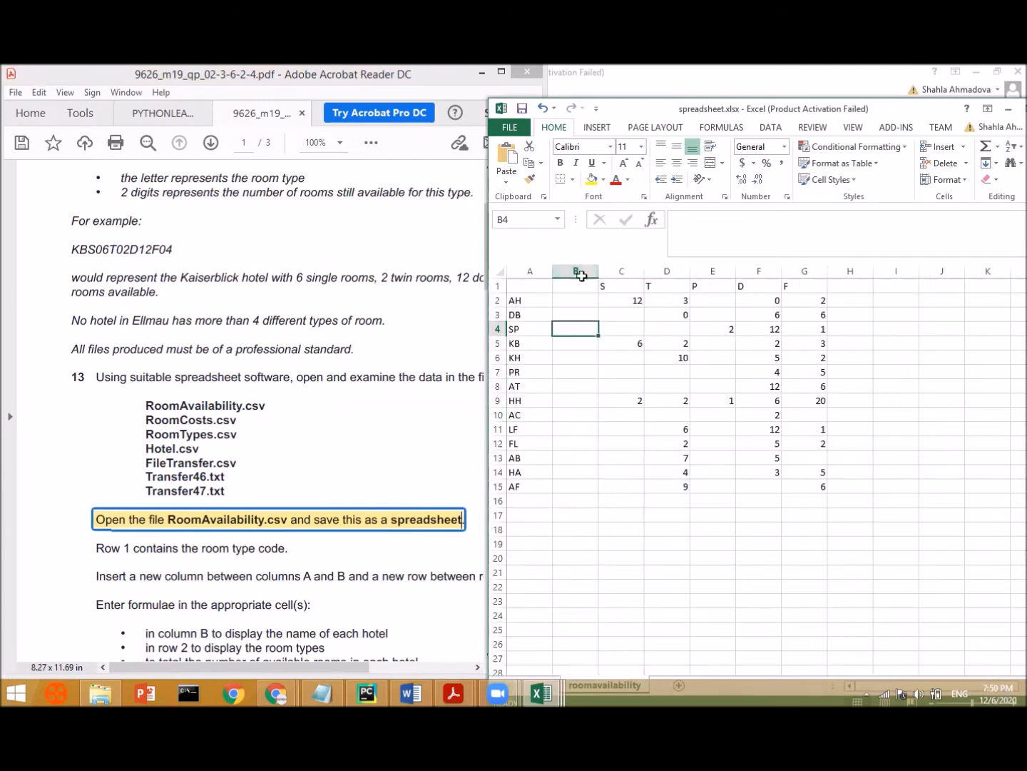
click(328, 594)
scroll(329, 593, right, 3)
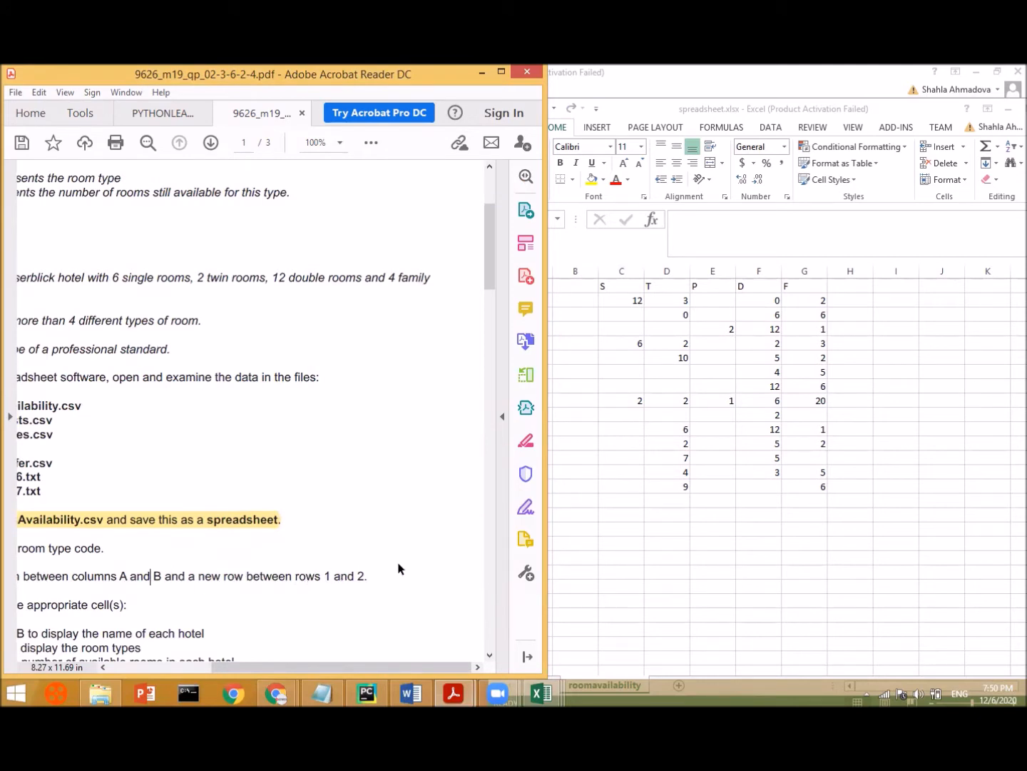
click(573, 324)
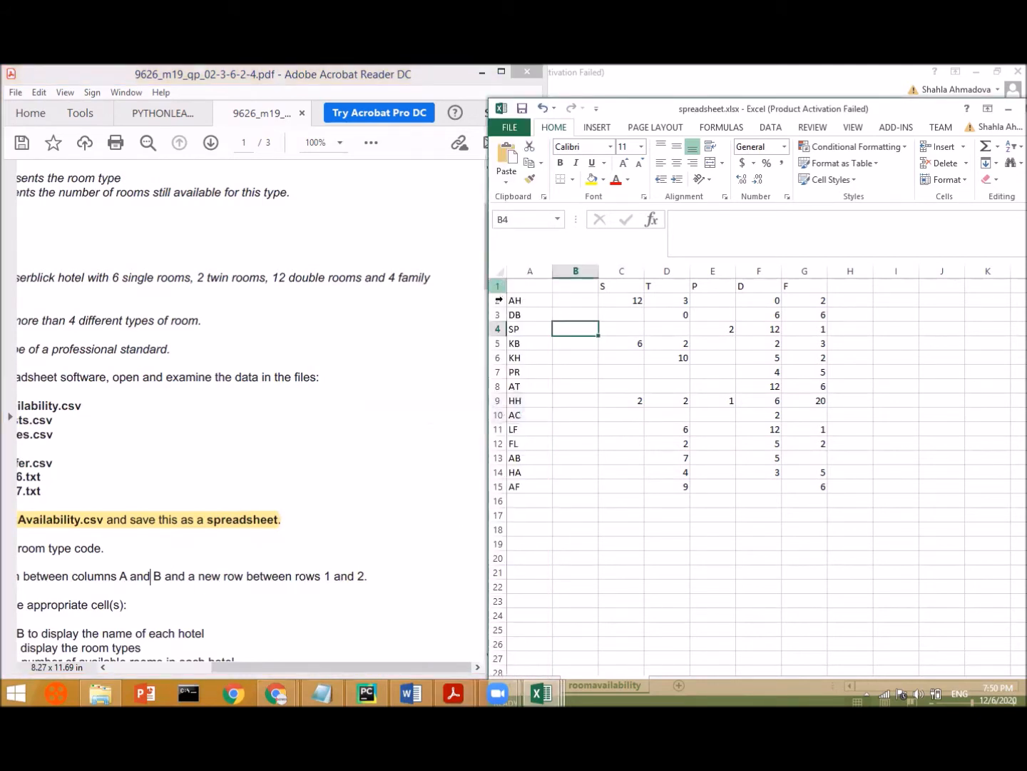
click(498, 286)
right_click(499, 285)
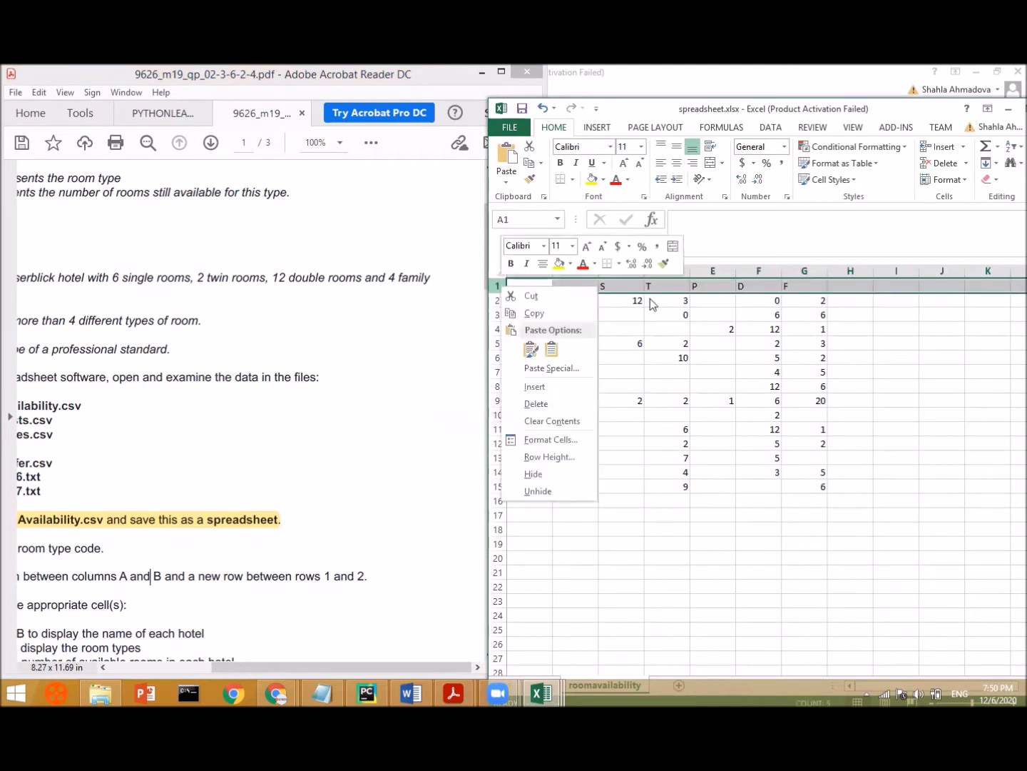
key(Escape)
- Insert a new row between rows 1 and 2 of the room availability sheet
click(498, 300)
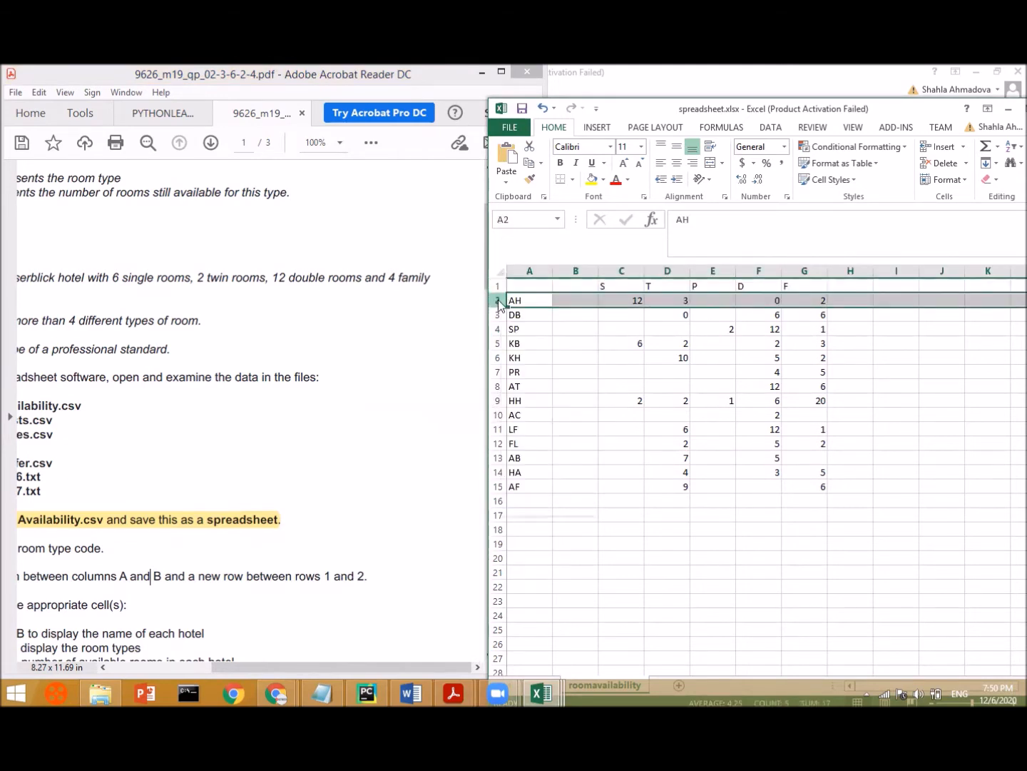
right_click(498, 300)
click(553, 400)
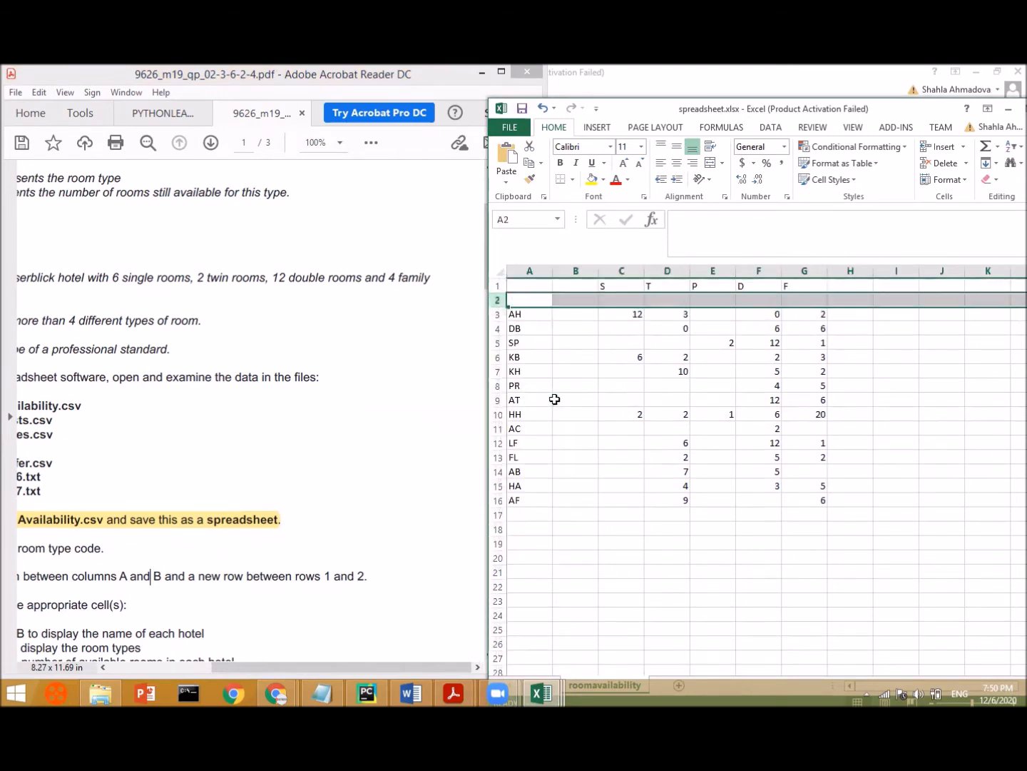
click(659, 328)
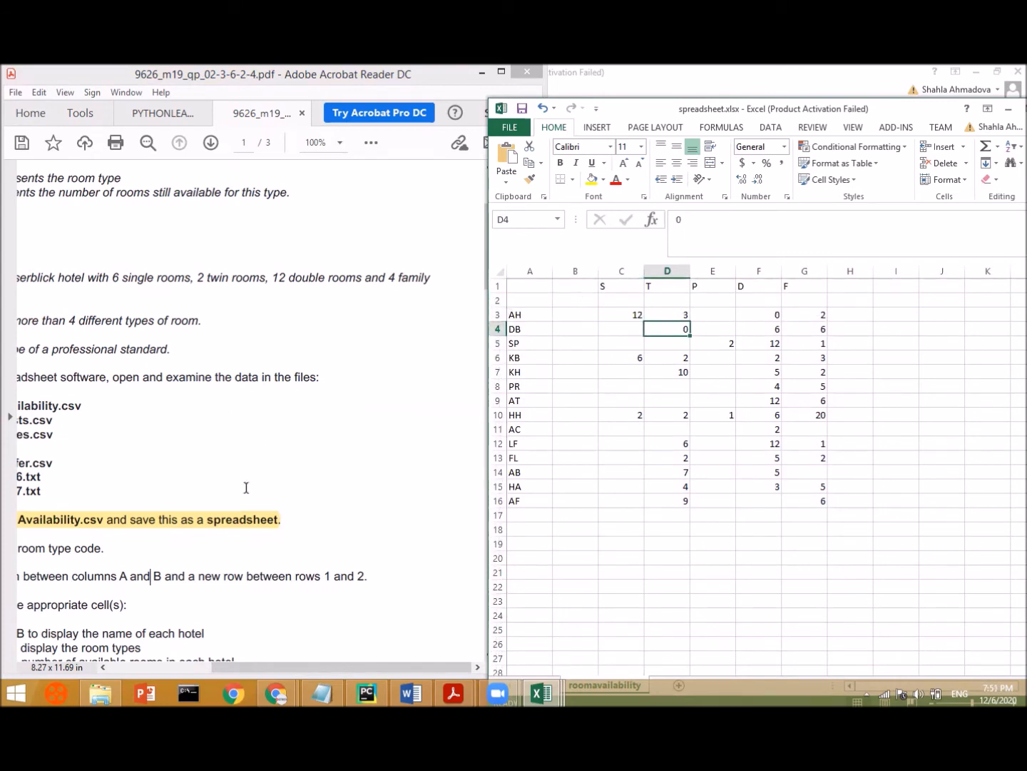
- Highlight the exam paper lines from "Row 1 contains the room type code" to "Enter formulae in the appropriate cell(s)"
click(229, 596)
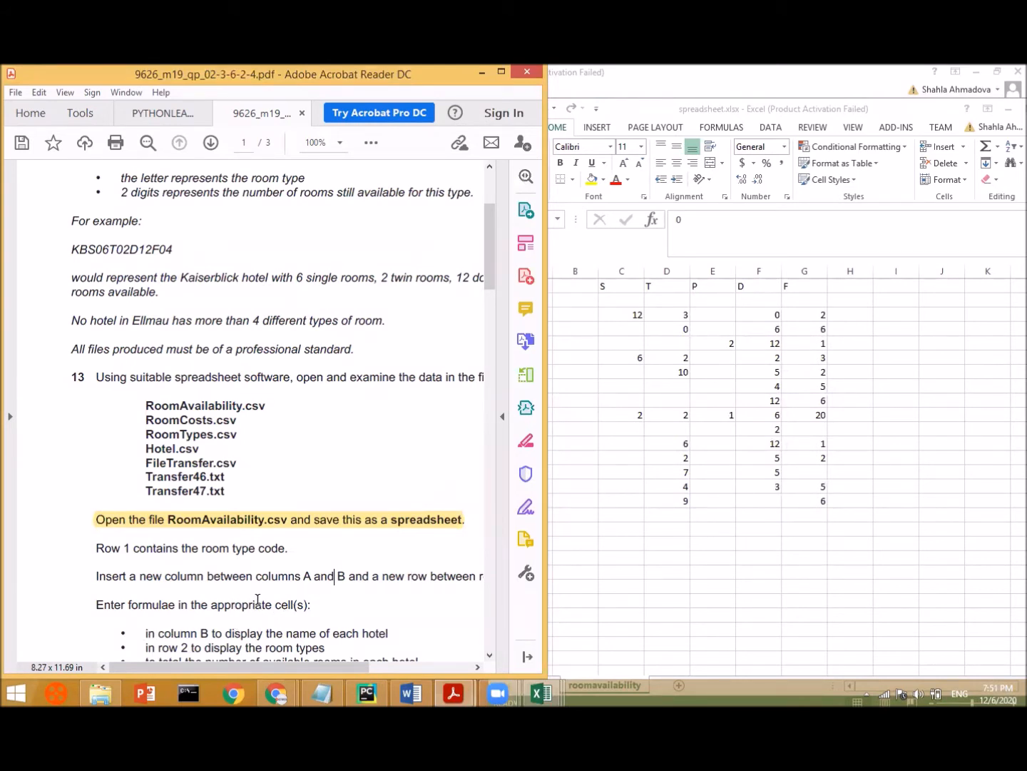
drag(235, 598, 87, 548)
click(102, 523)
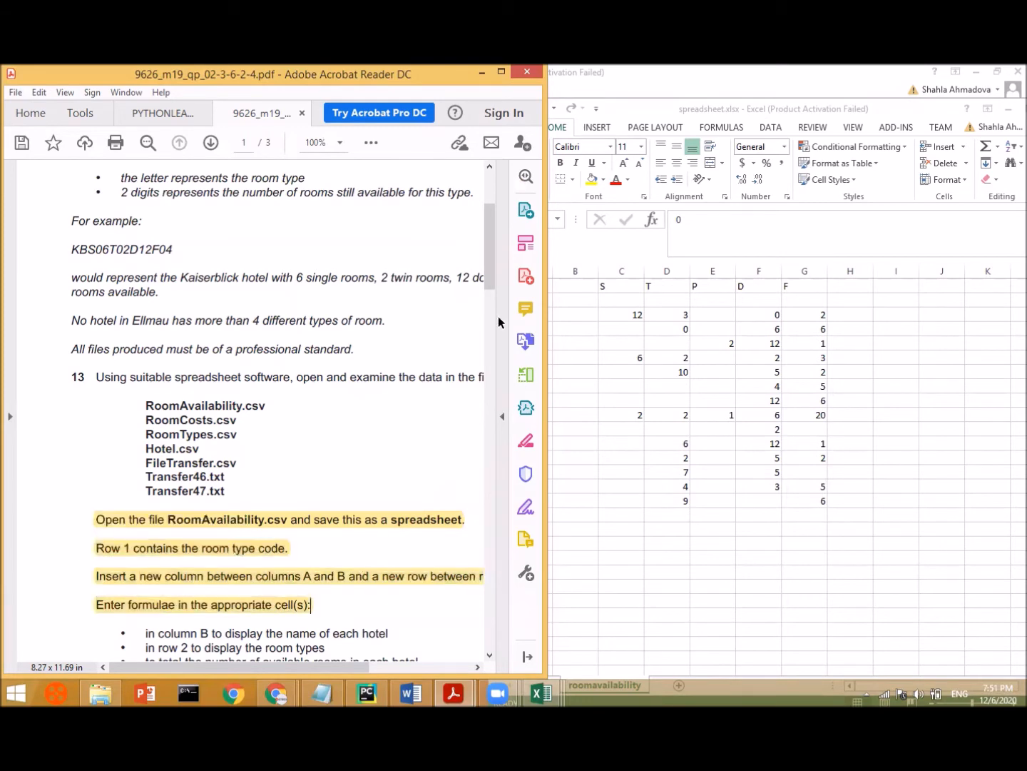
- Review the formula requirements under question 13 against the venue codes and names in hotel.csv and the empty column B and row 2 of spreadsheet.xlsx
drag(487, 267, 491, 324)
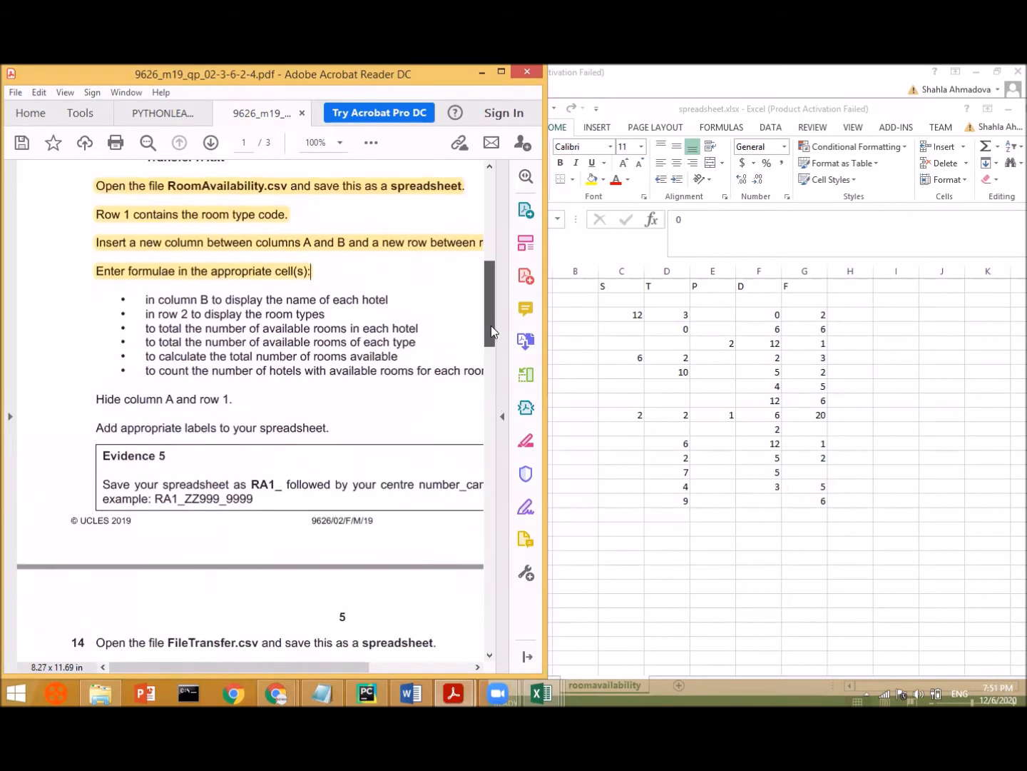
drag(207, 668, 222, 649)
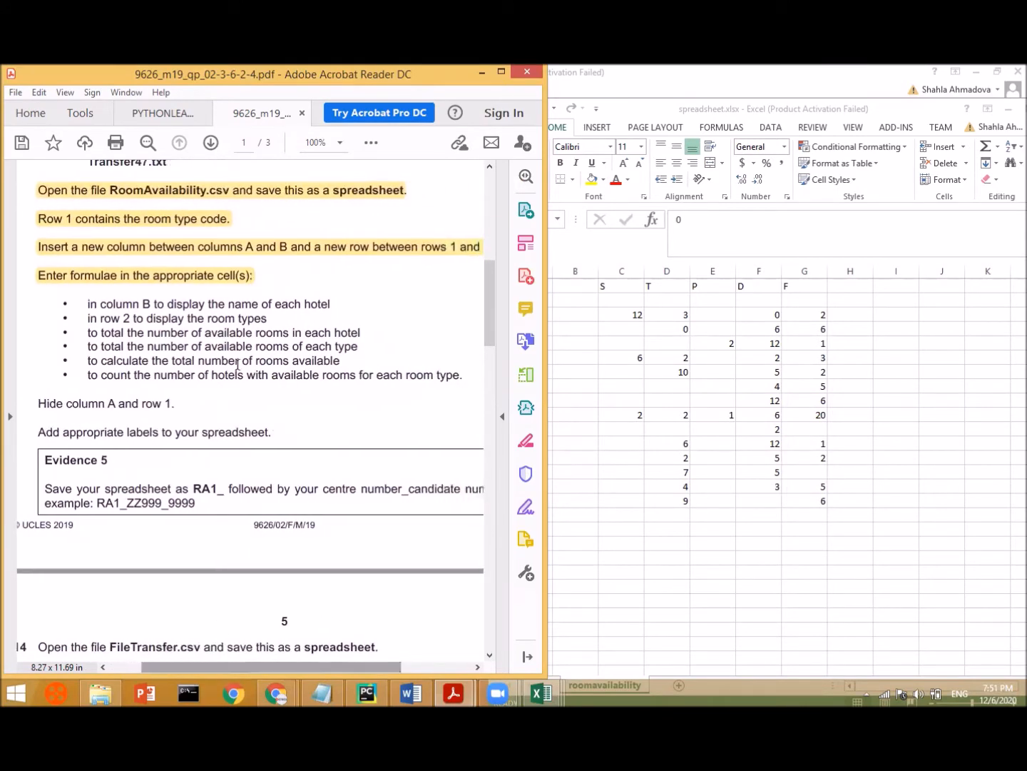
click(685, 327)
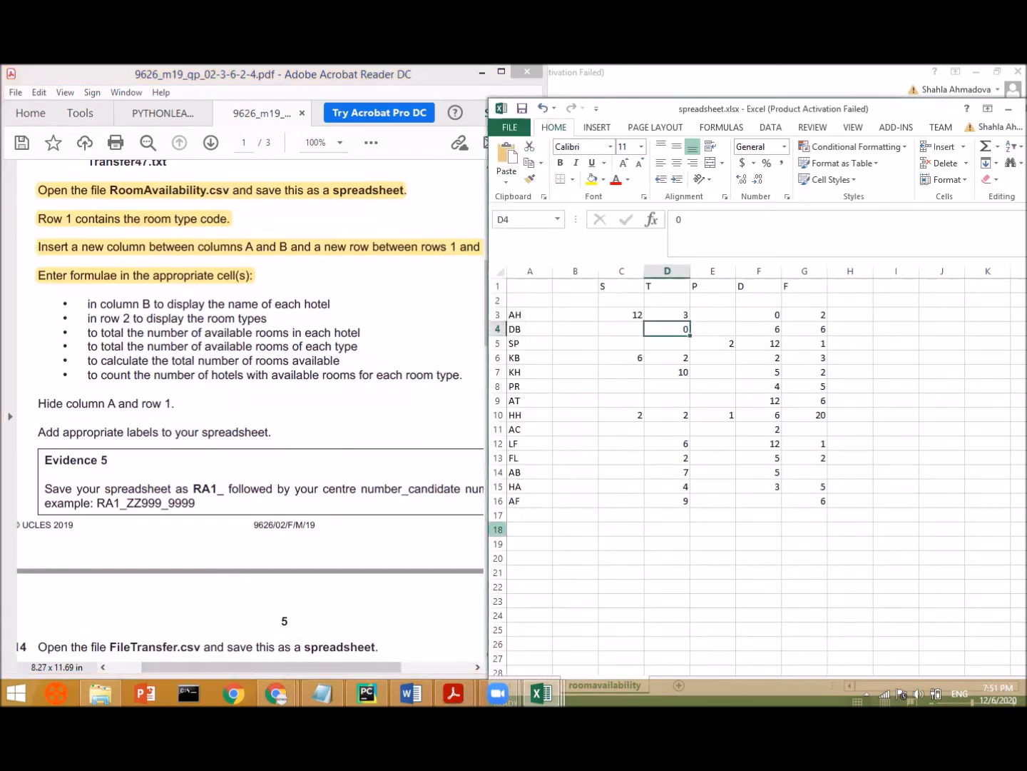
mouse_move(542, 692)
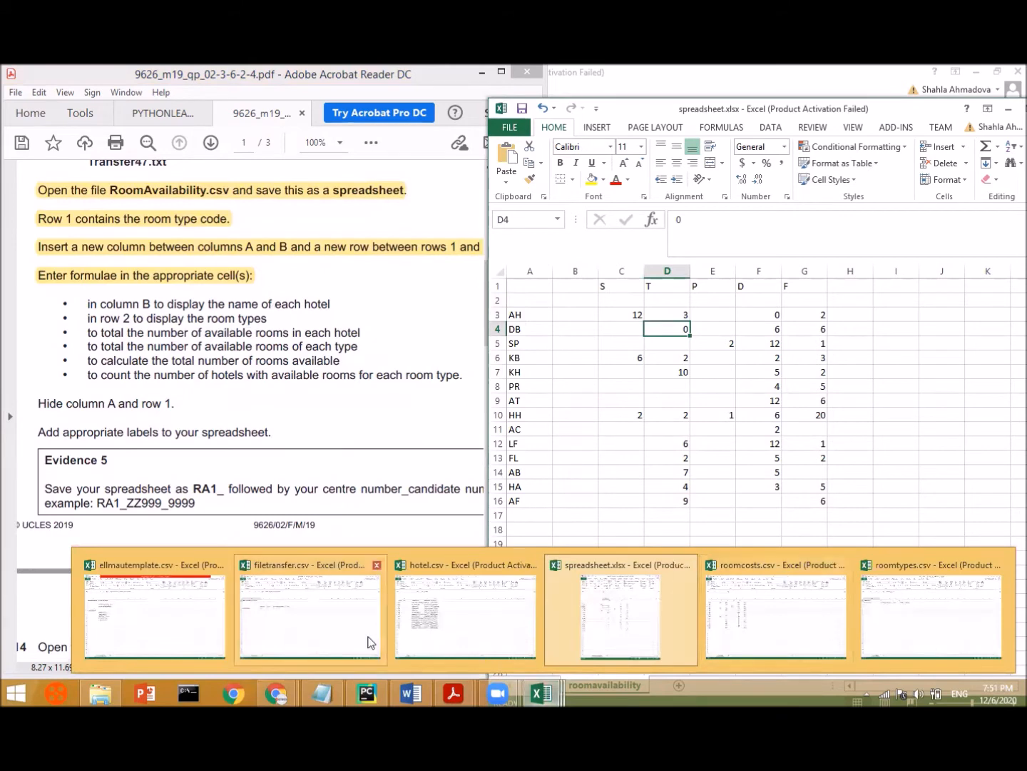
click(465, 618)
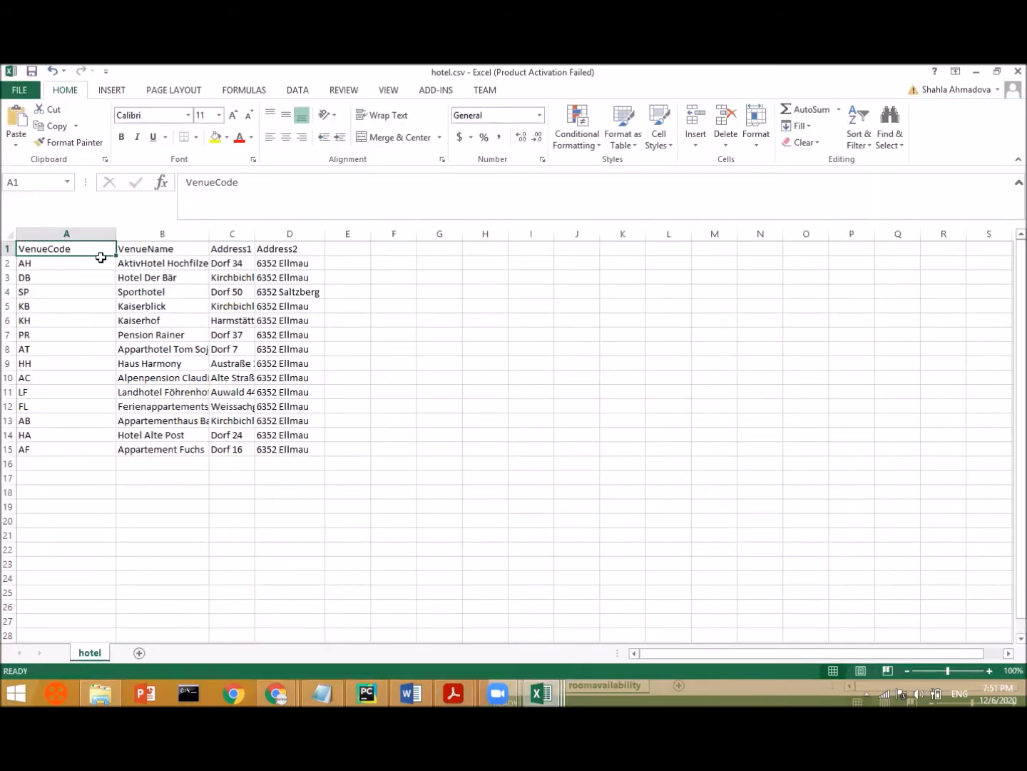
click(976, 71)
mouse_move(541, 692)
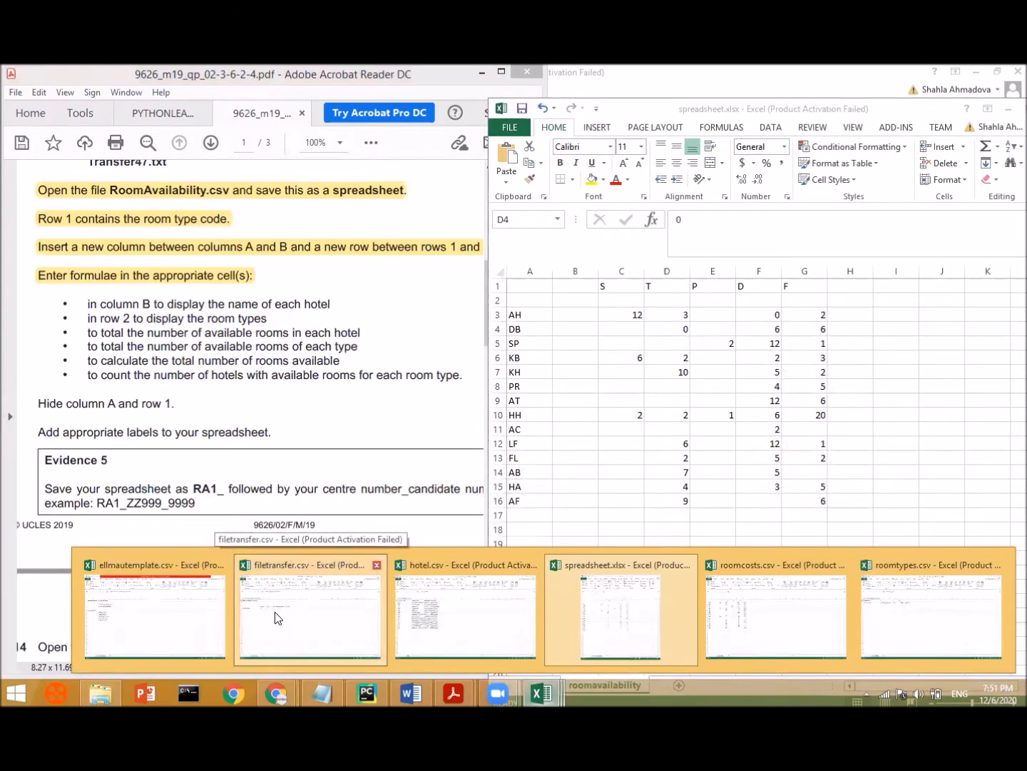
click(275, 612)
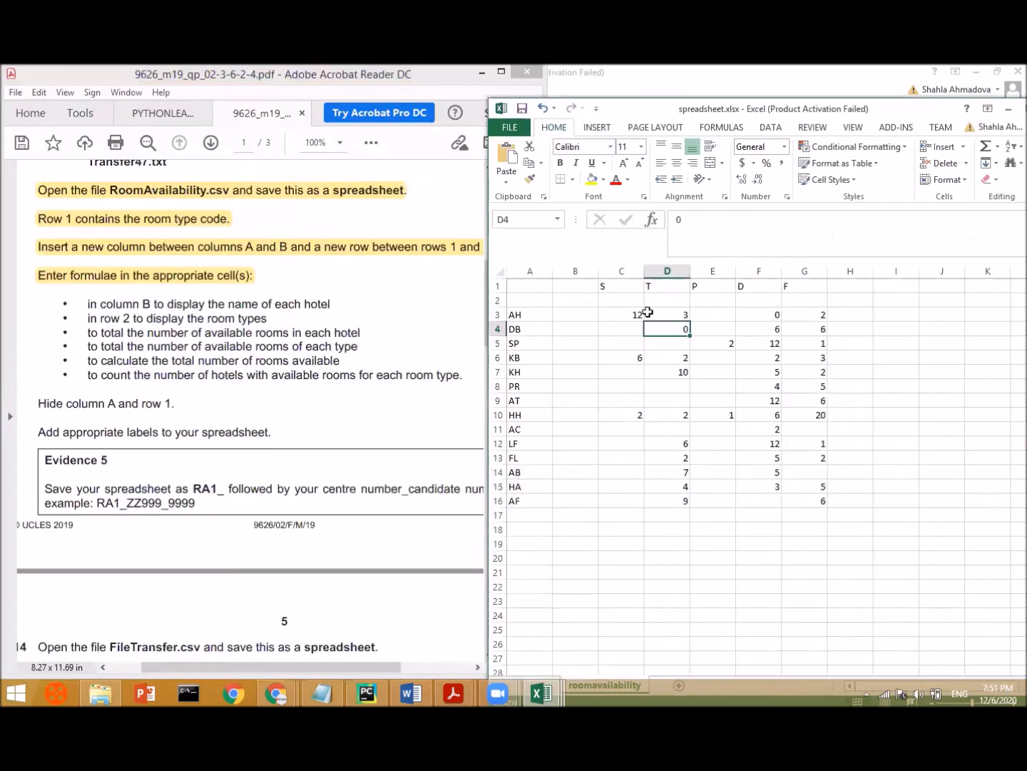
click(612, 301)
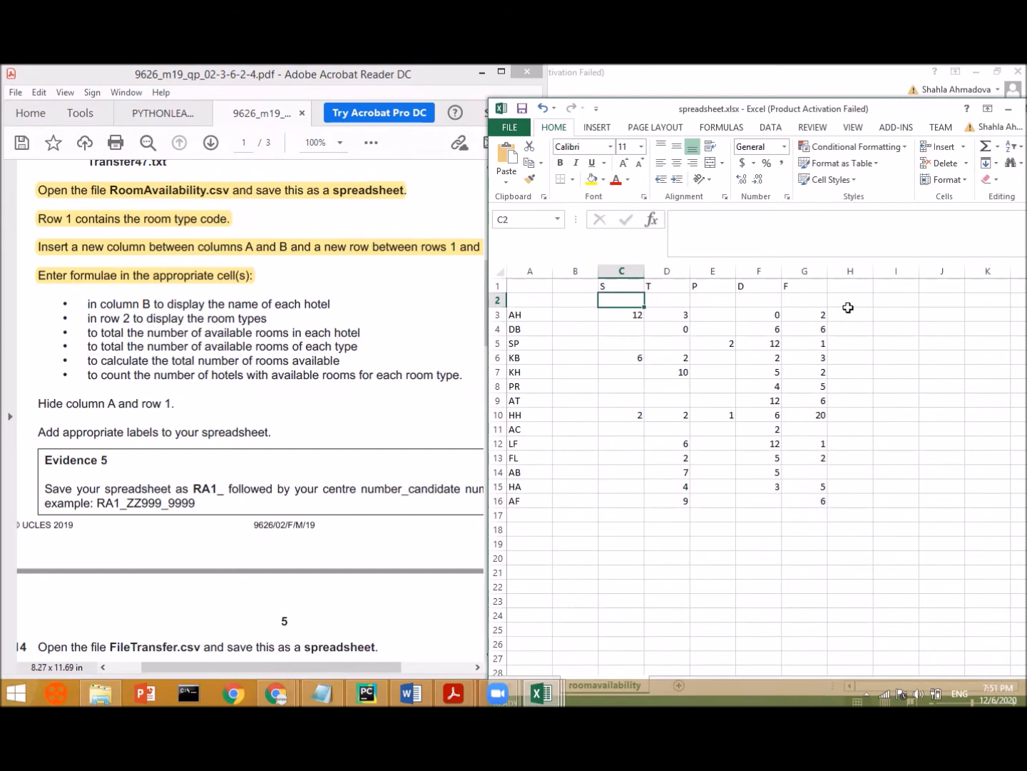
click(604, 331)
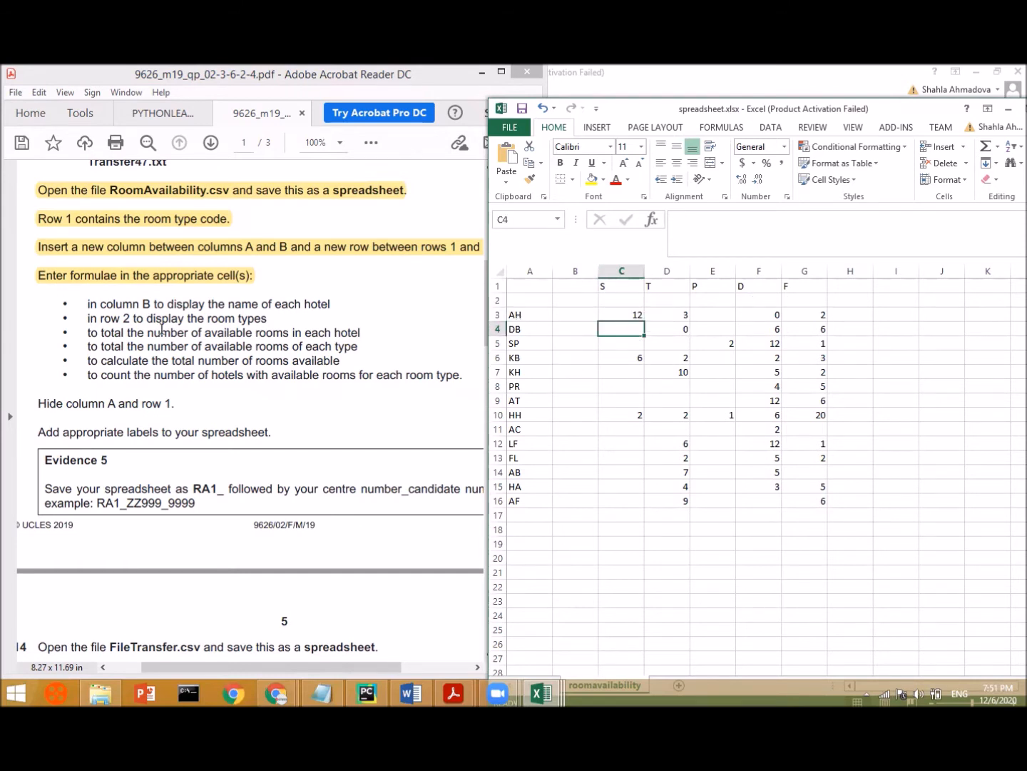
- Highlight the exam paper line "in column B to display the name of each hotel"
drag(86, 304, 333, 299)
click(348, 281)
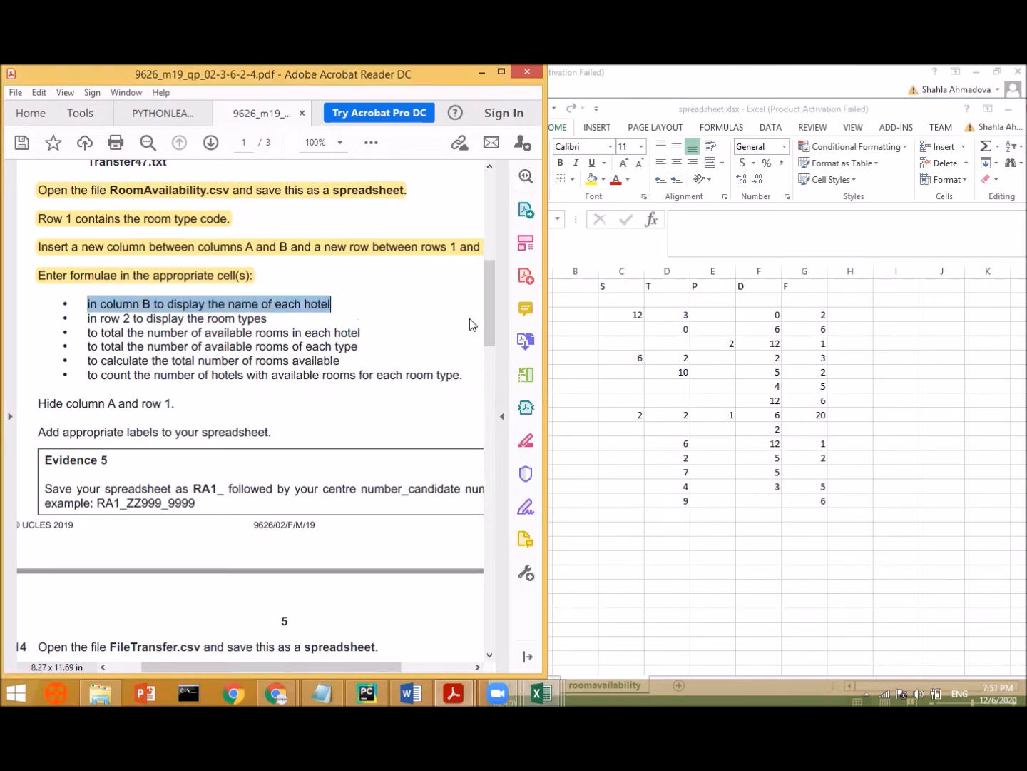
click(549, 315)
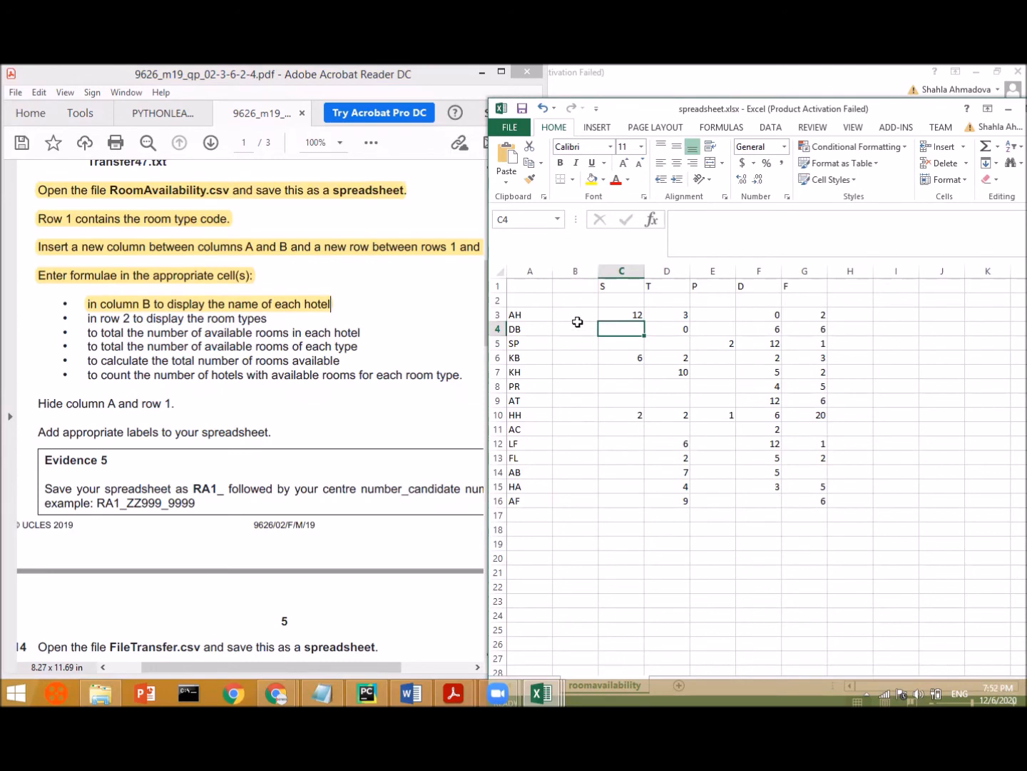
- Check the venue codes and names in hotel.csv, and start a VLOOKUP in cell B3 of spreadsheet.xlsx with A3 as the lookup value
click(541, 693)
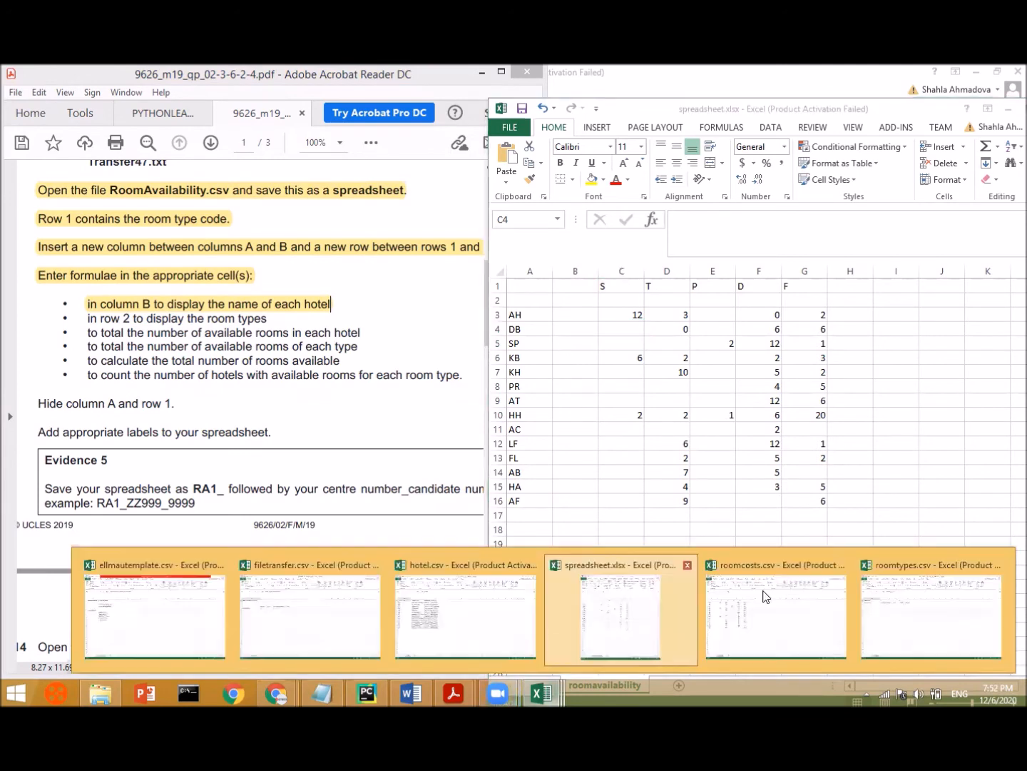
click(471, 624)
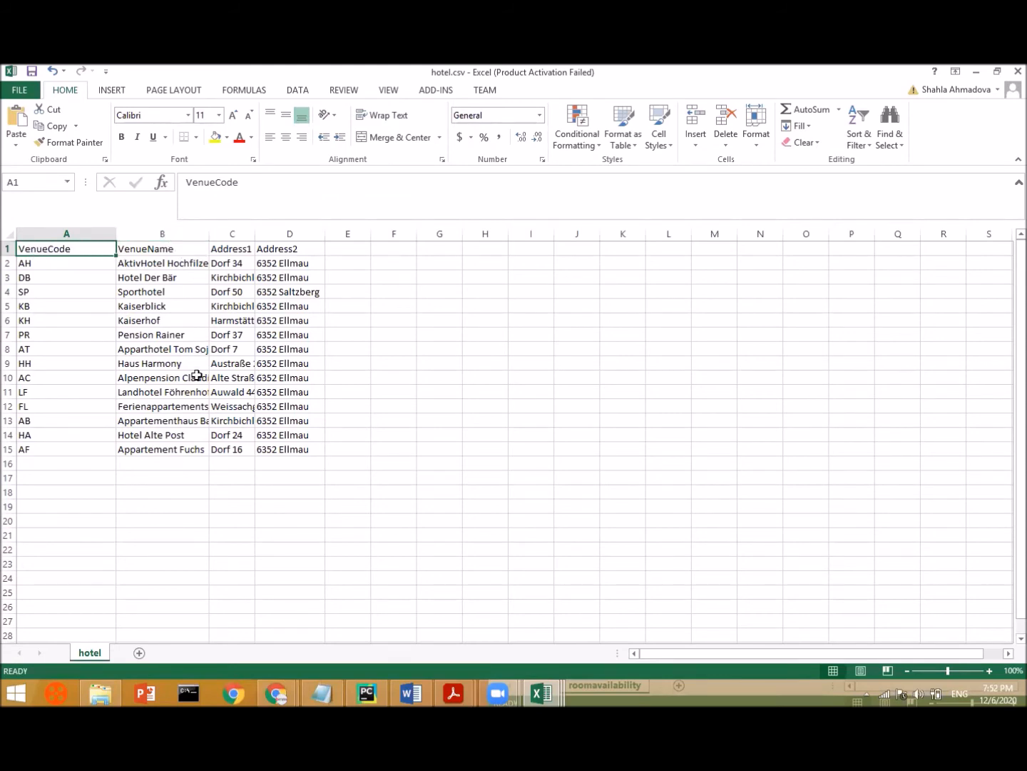
click(978, 71)
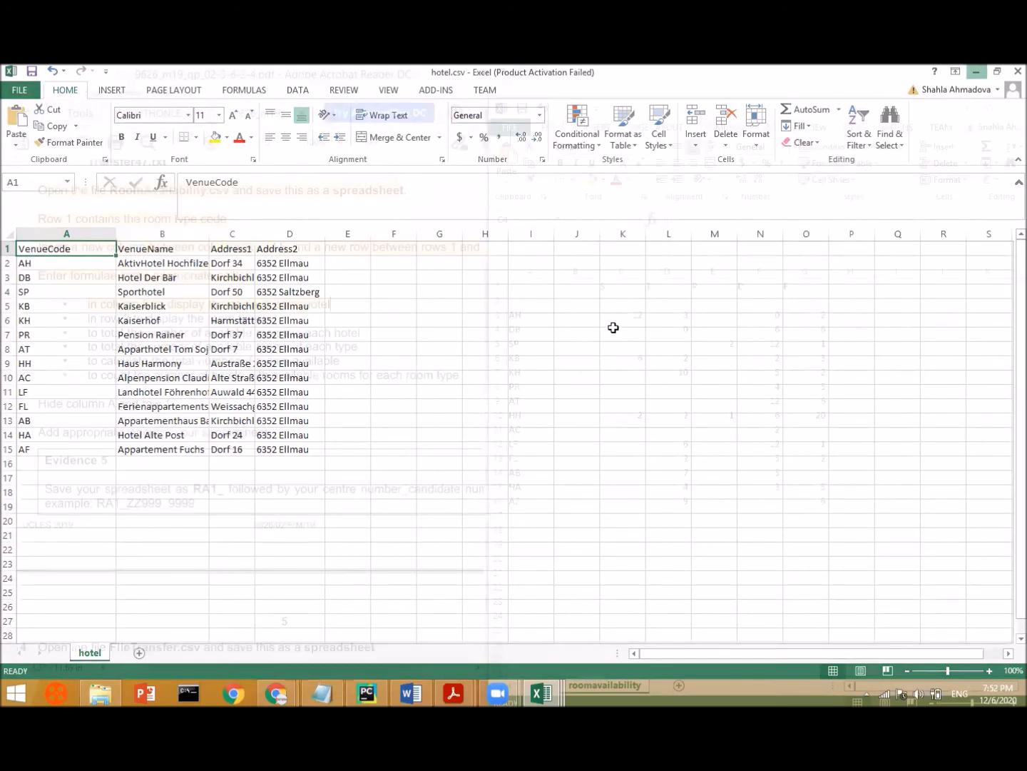
click(569, 323)
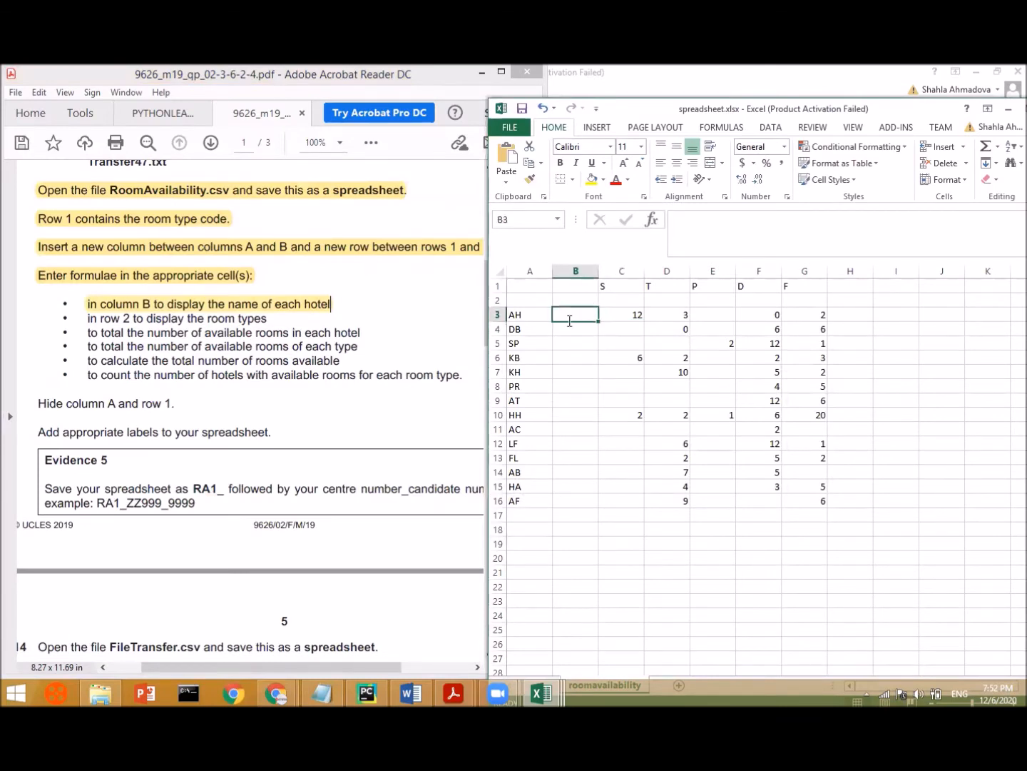
text(=v)
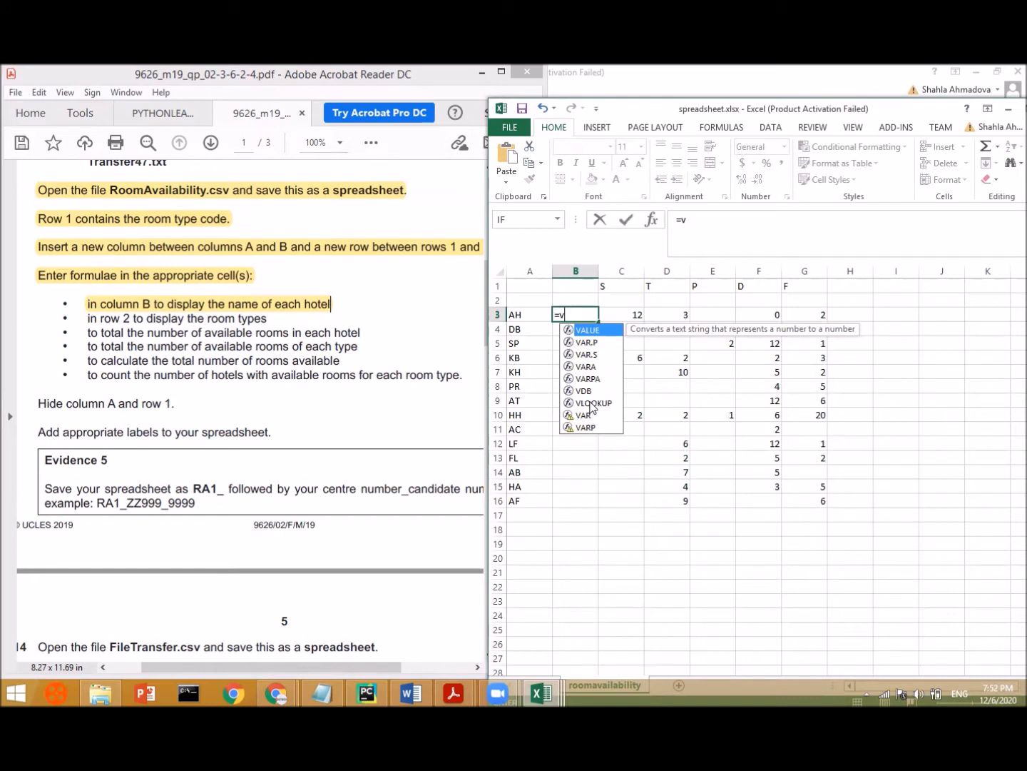
double_click(590, 403)
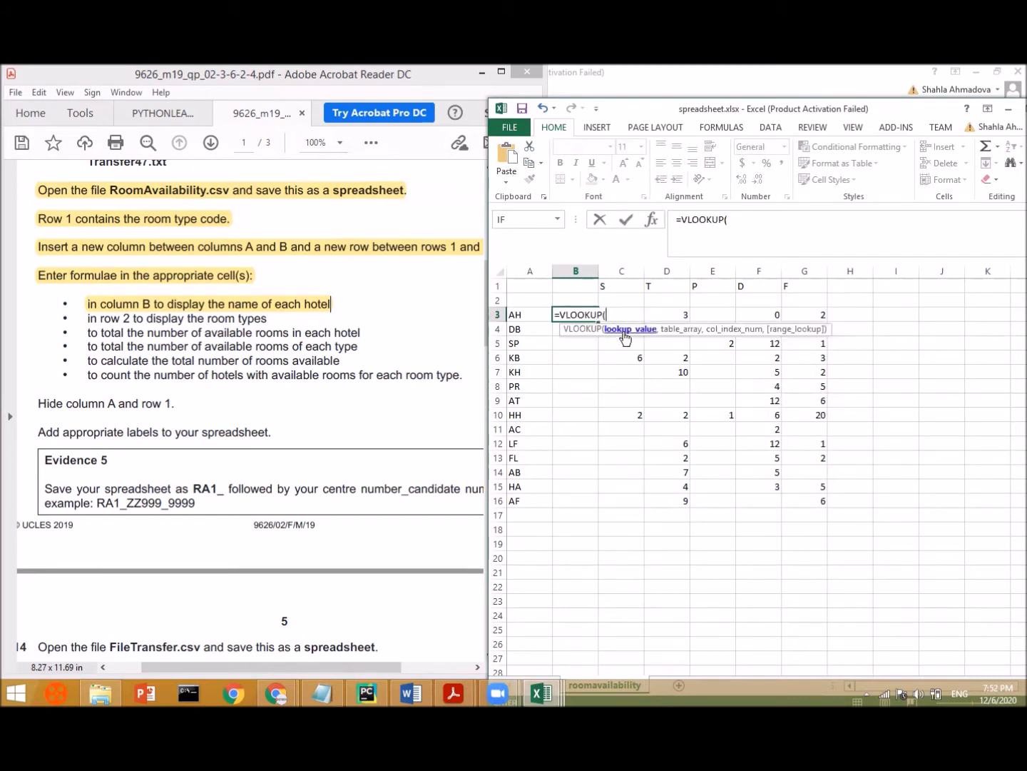
click(519, 316)
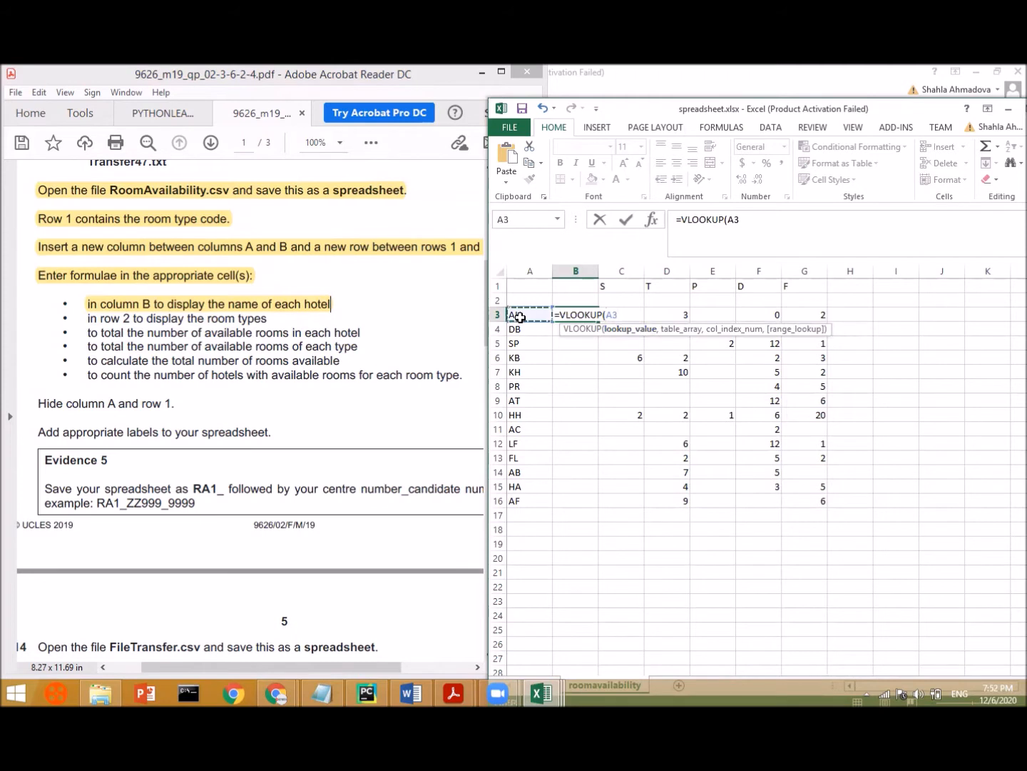
text(,)
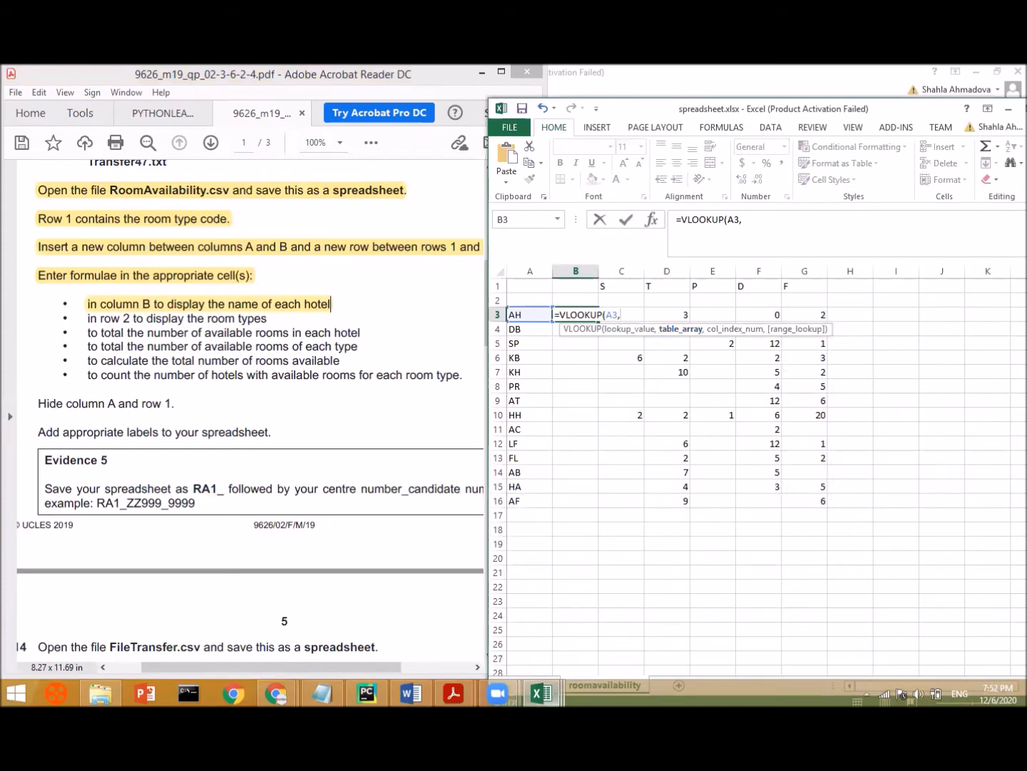
- Complete the VLOOKUP with the hotel.csv range $A$1:$B$15 as table array, column index 2 and FALSE for an exact match
mouse_move(543, 692)
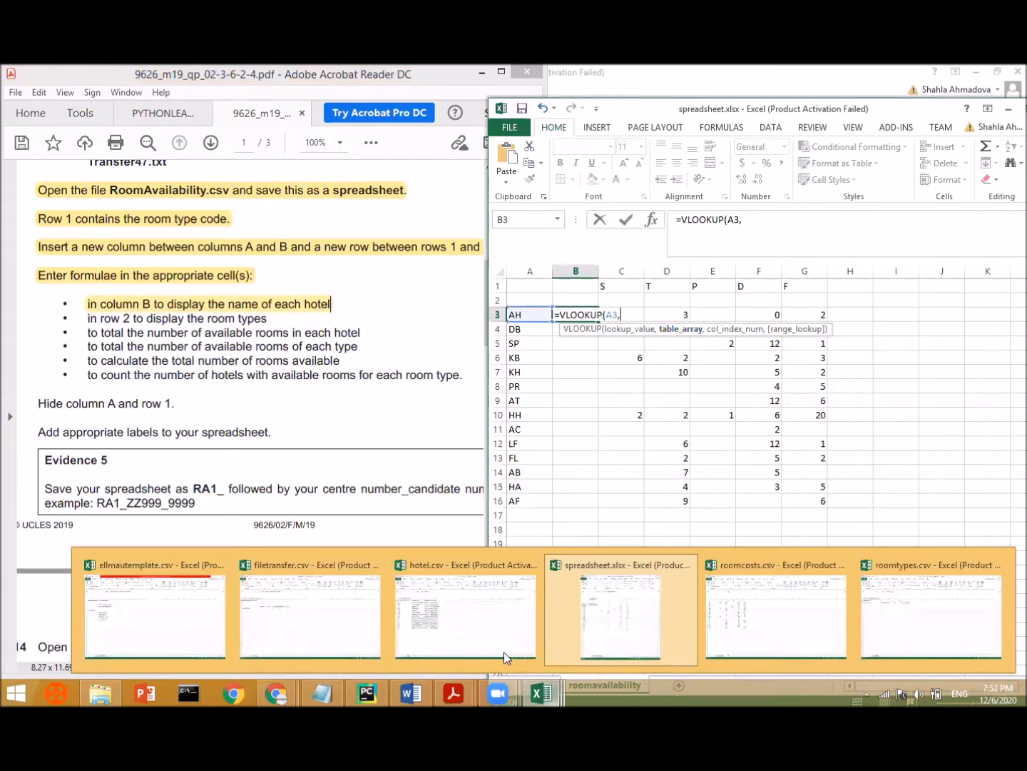
click(479, 601)
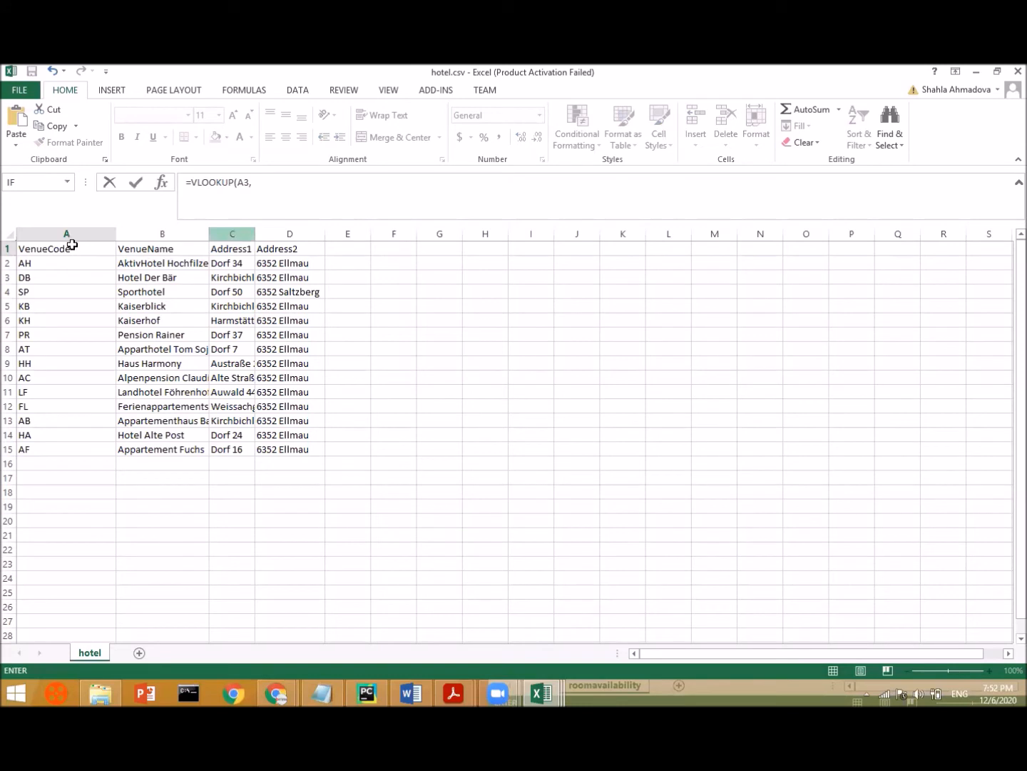
drag(60, 246, 180, 448)
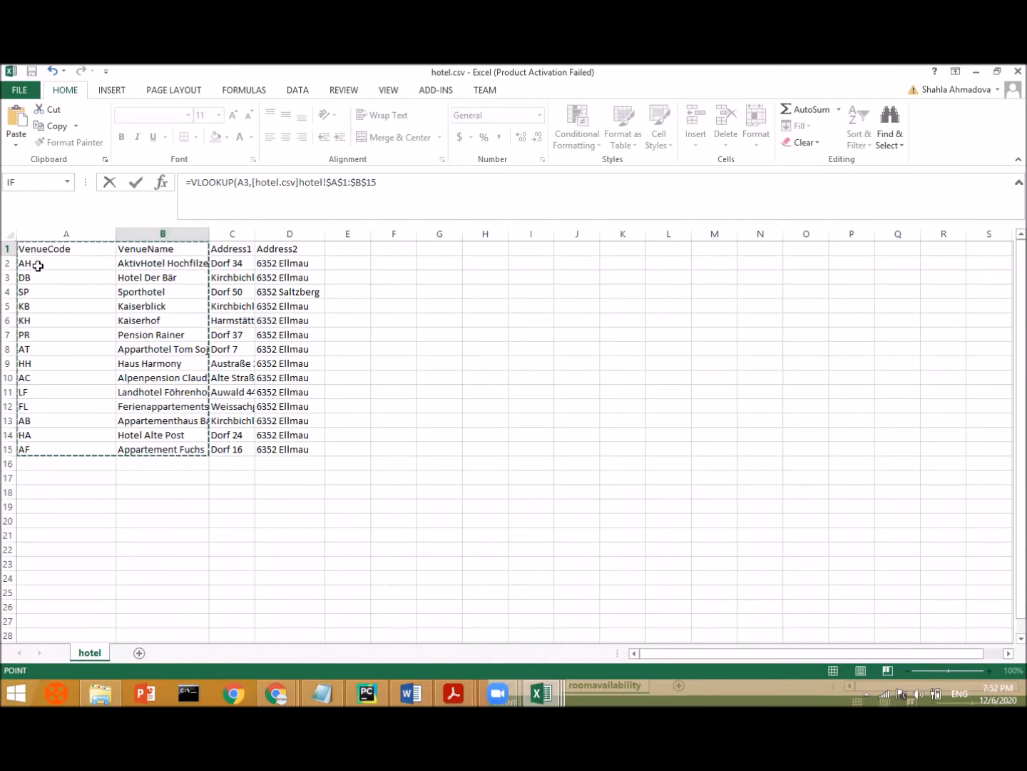
click(427, 177)
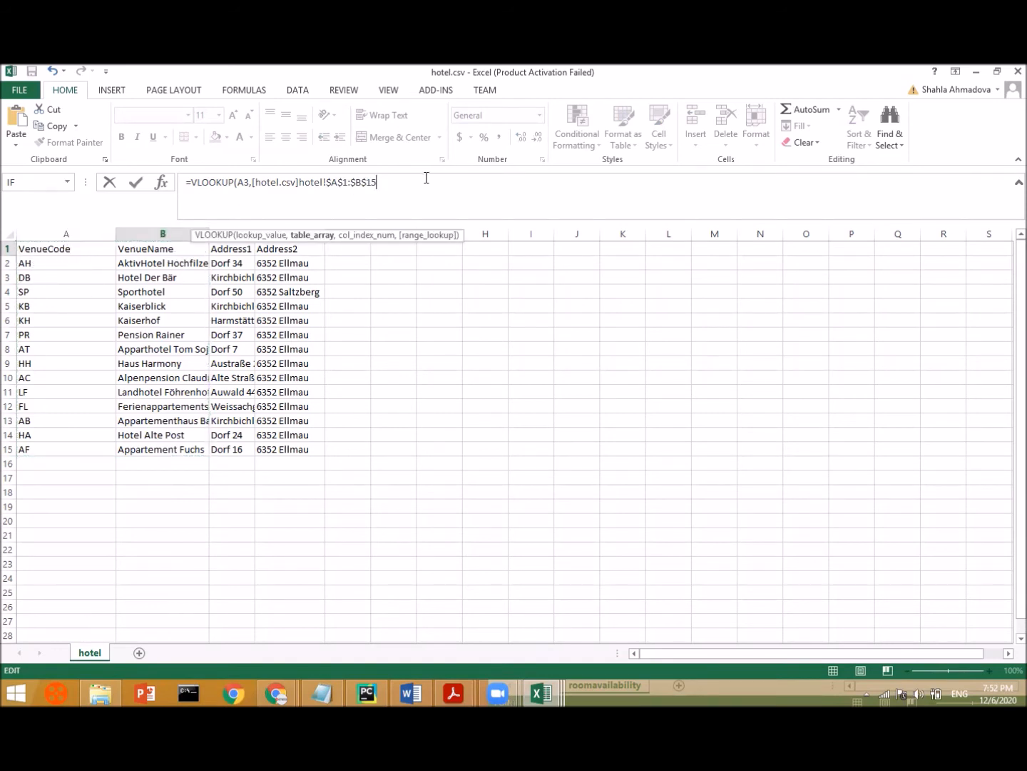
text(,2)
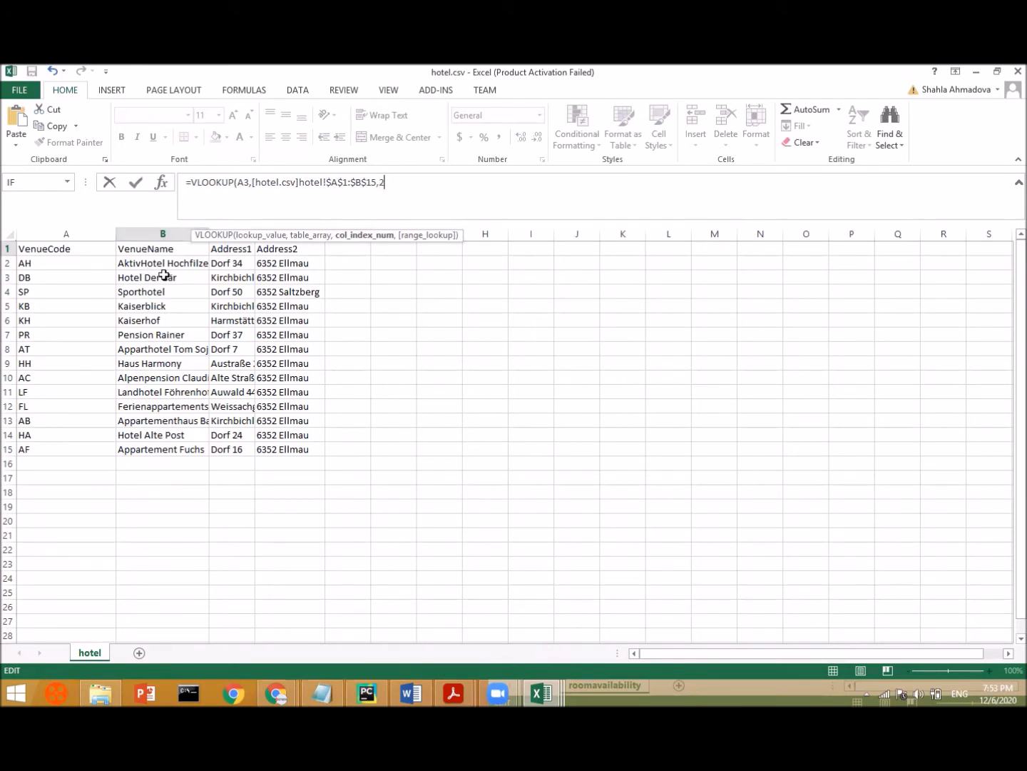
text(,)
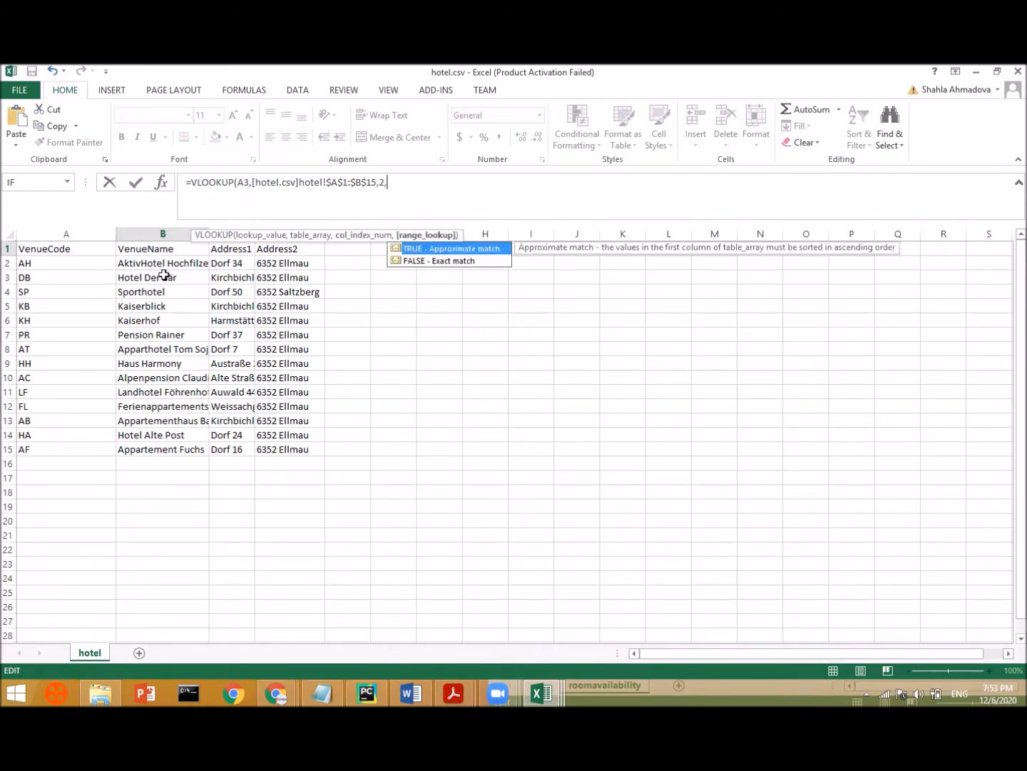
double_click(426, 261)
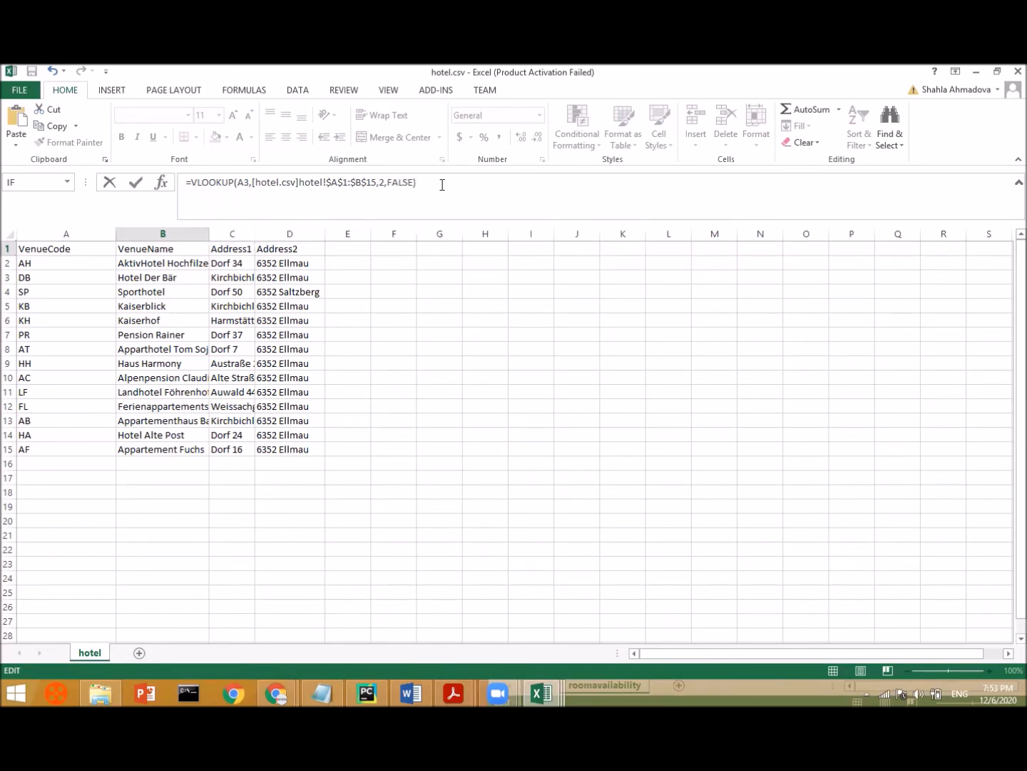
key(Return)
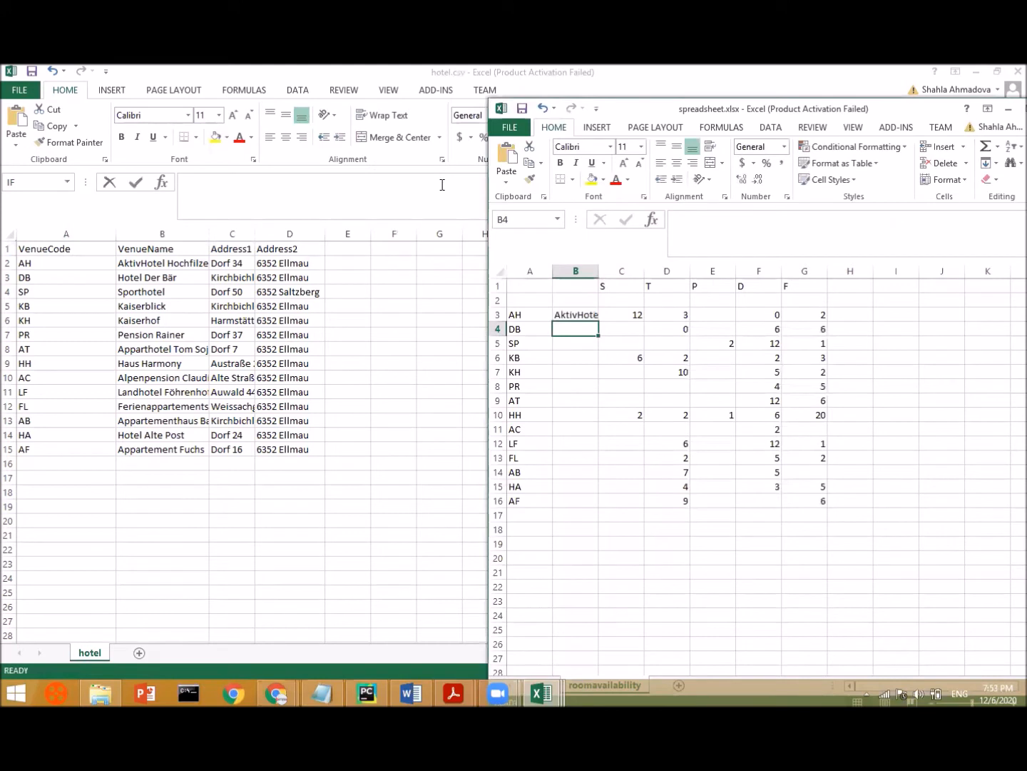
- Narrow column A to its venue codes and widen column B to fit the full hotel name in B3
drag(597, 266, 652, 271)
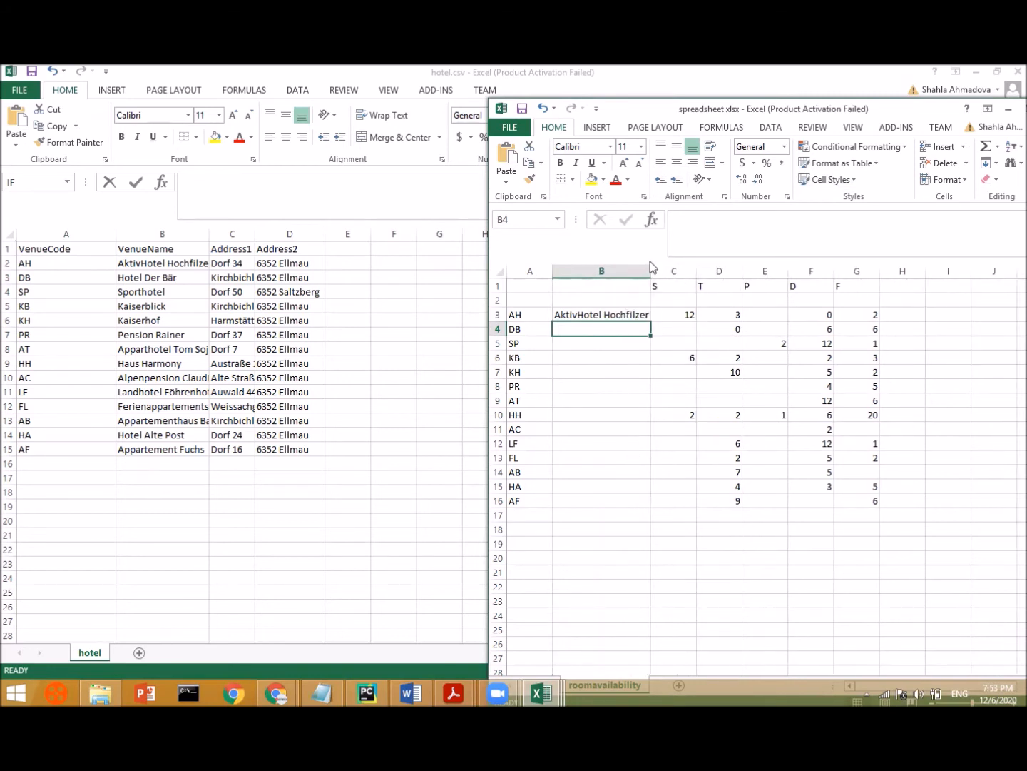
drag(653, 267, 629, 268)
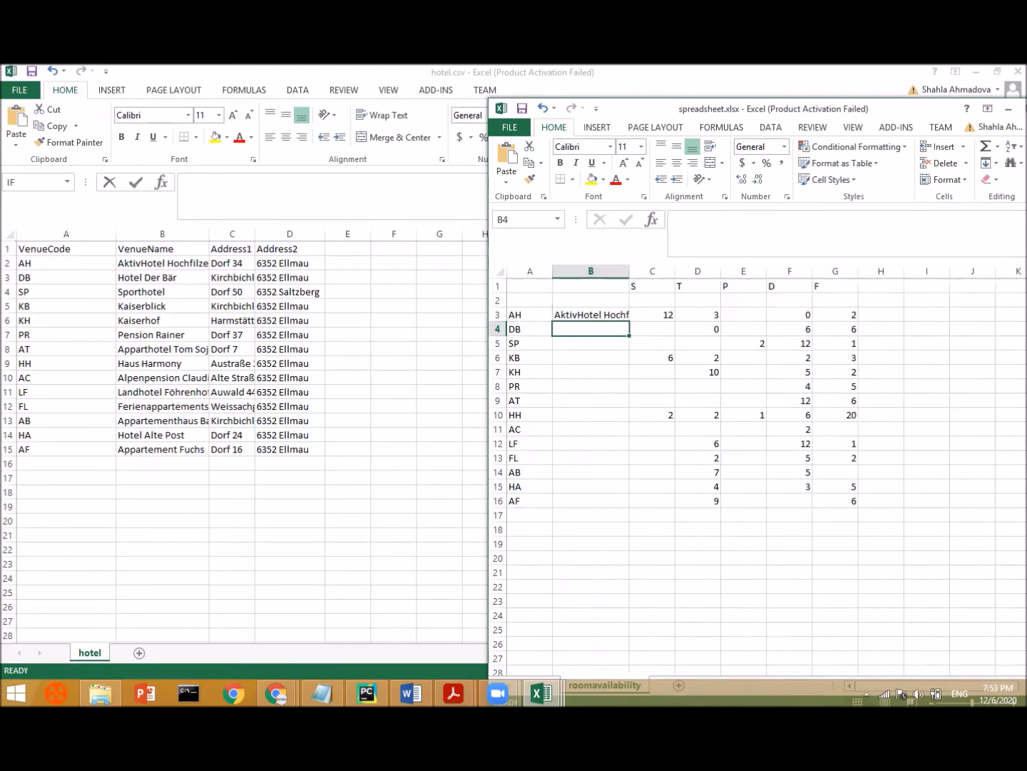
key(alt+Tab)
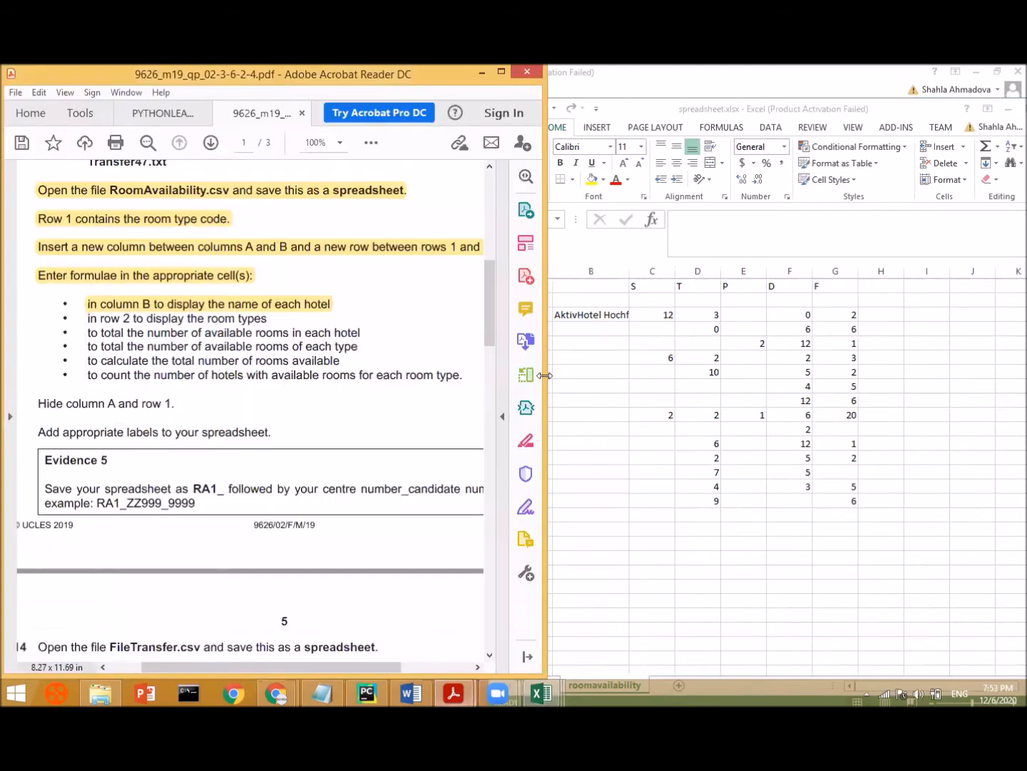
click(608, 332)
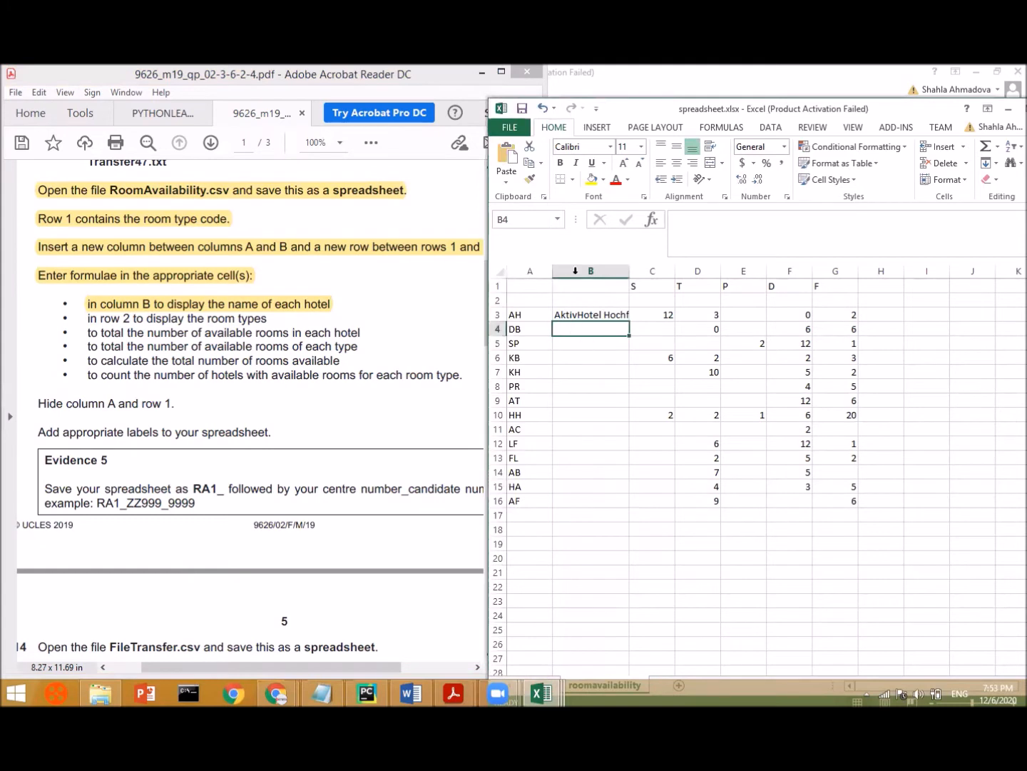
click(618, 314)
drag(553, 269, 533, 269)
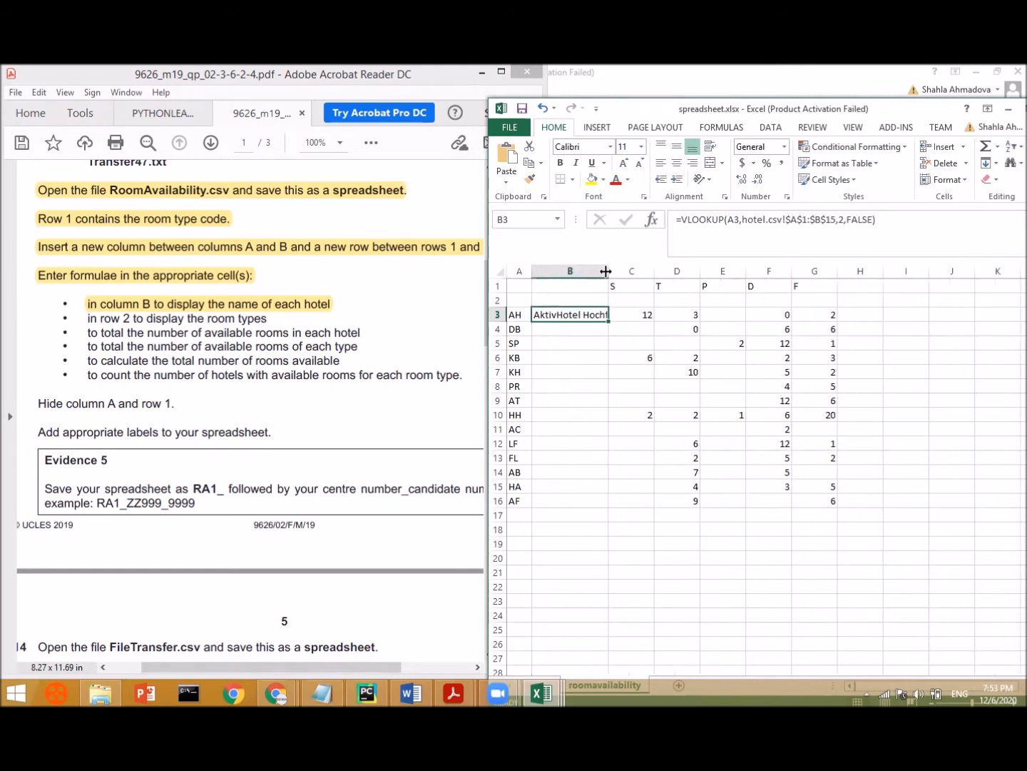
drag(628, 270, 636, 269)
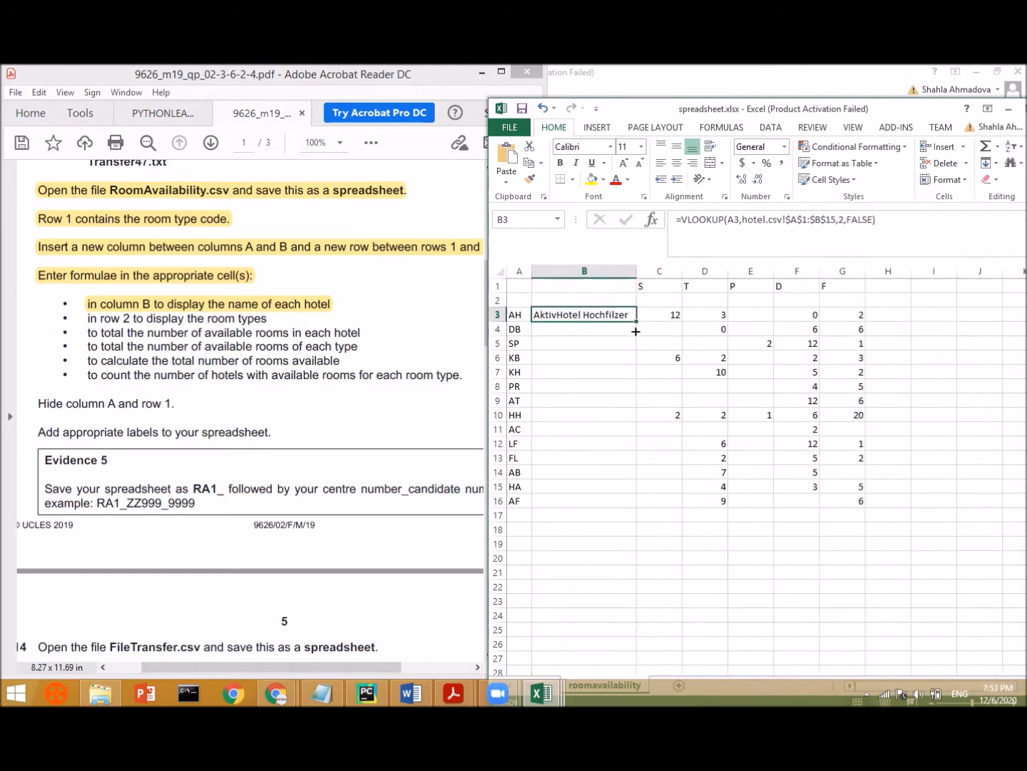
- Fill the VLOOKUP formula from B3 down to B16 and check the references in B3
drag(636, 321, 637, 503)
double_click(581, 314)
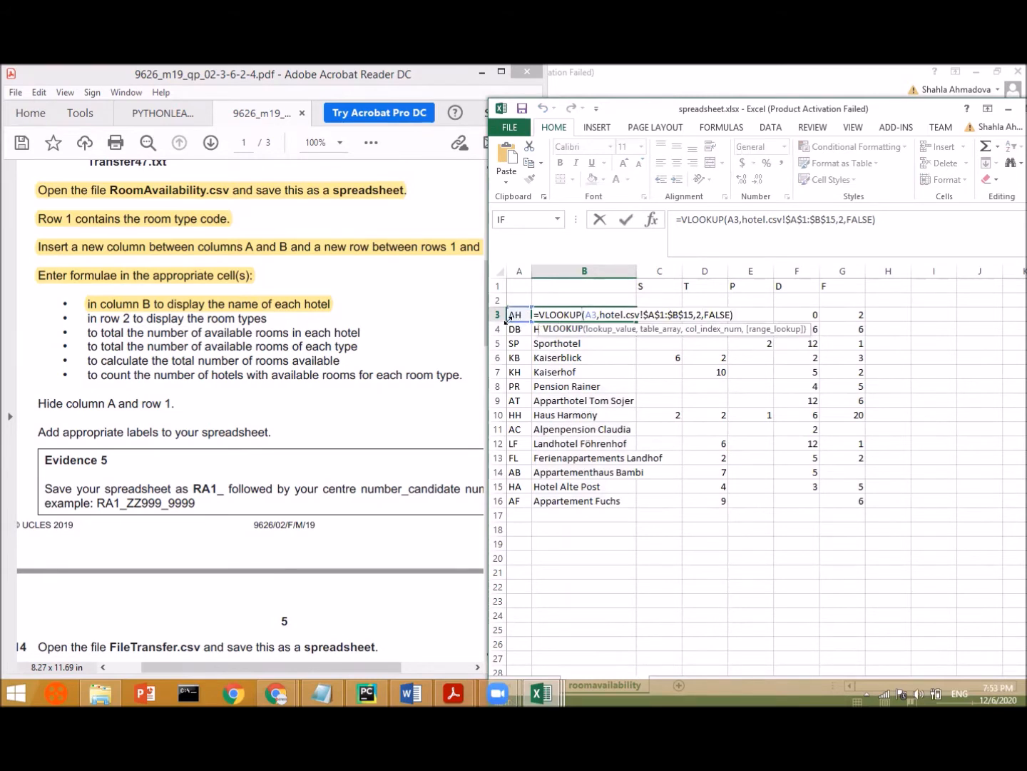
key(Return)
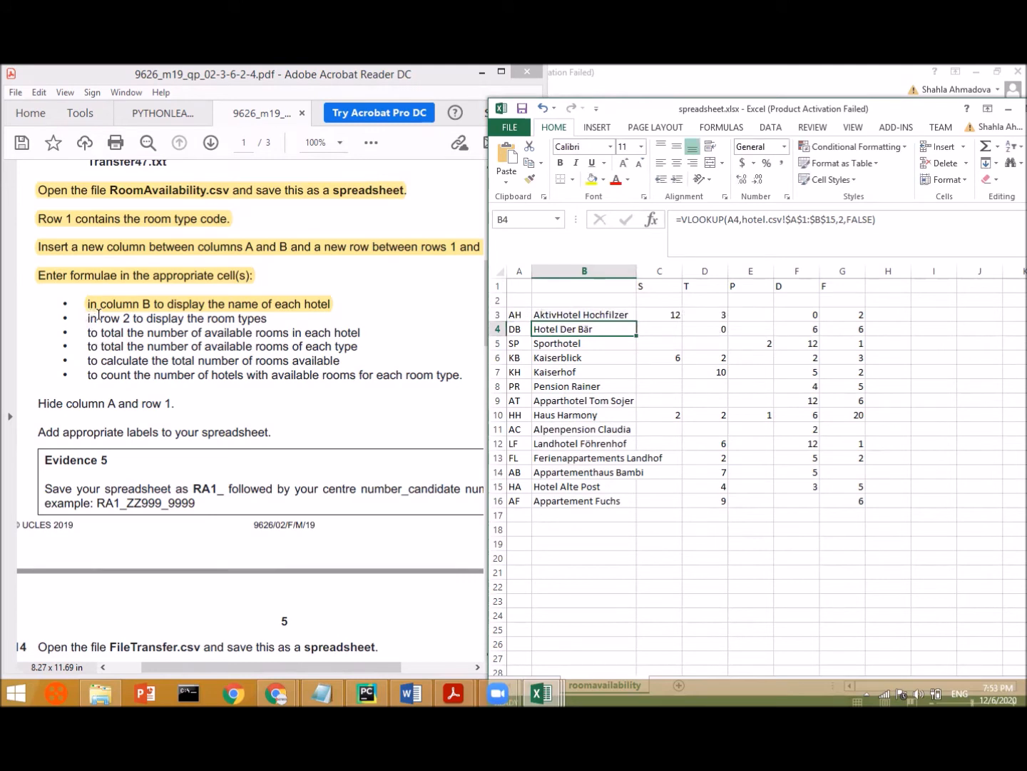
- Highlight the exam paper line "in row 2 to display the room types"
click(163, 307)
drag(269, 318, 88, 319)
click(114, 290)
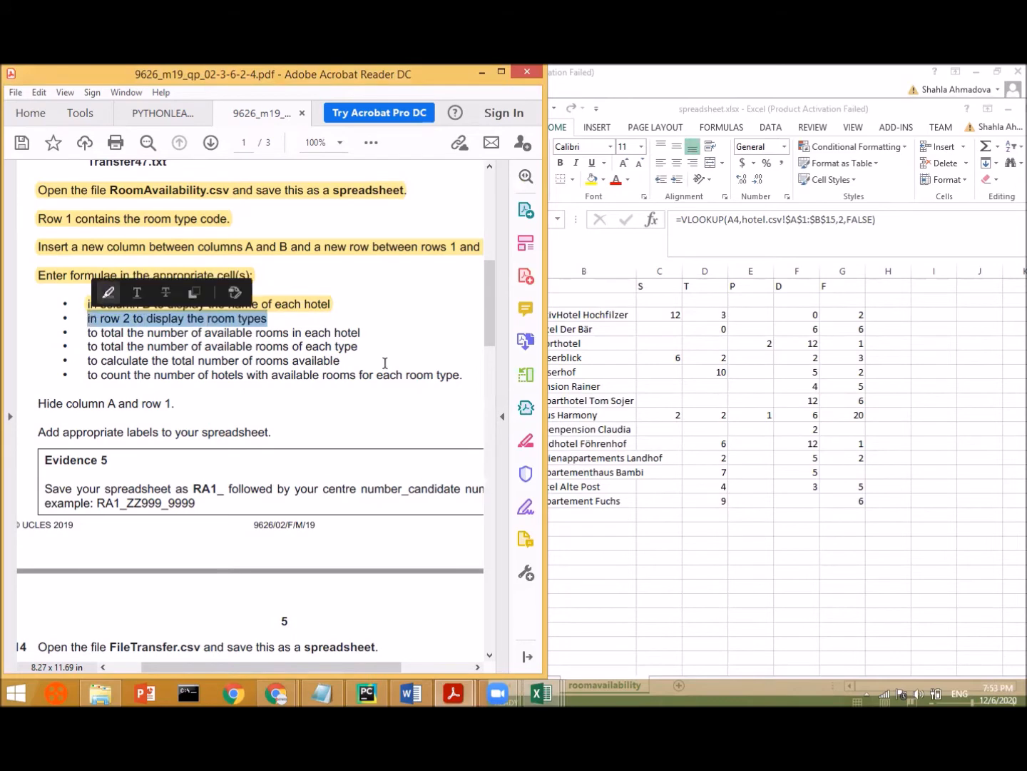
click(717, 379)
- Start an HLOOKUP formula in C2 of spreadsheet.xlsx with the room code in C1 as the lookup value
click(654, 306)
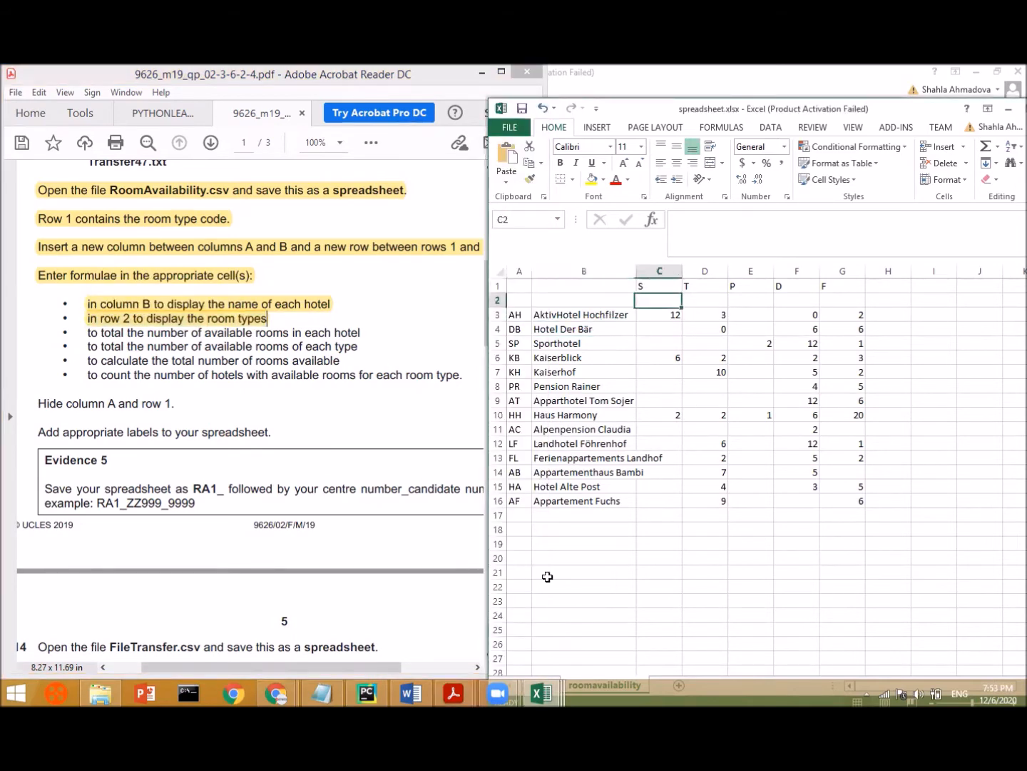
click(542, 692)
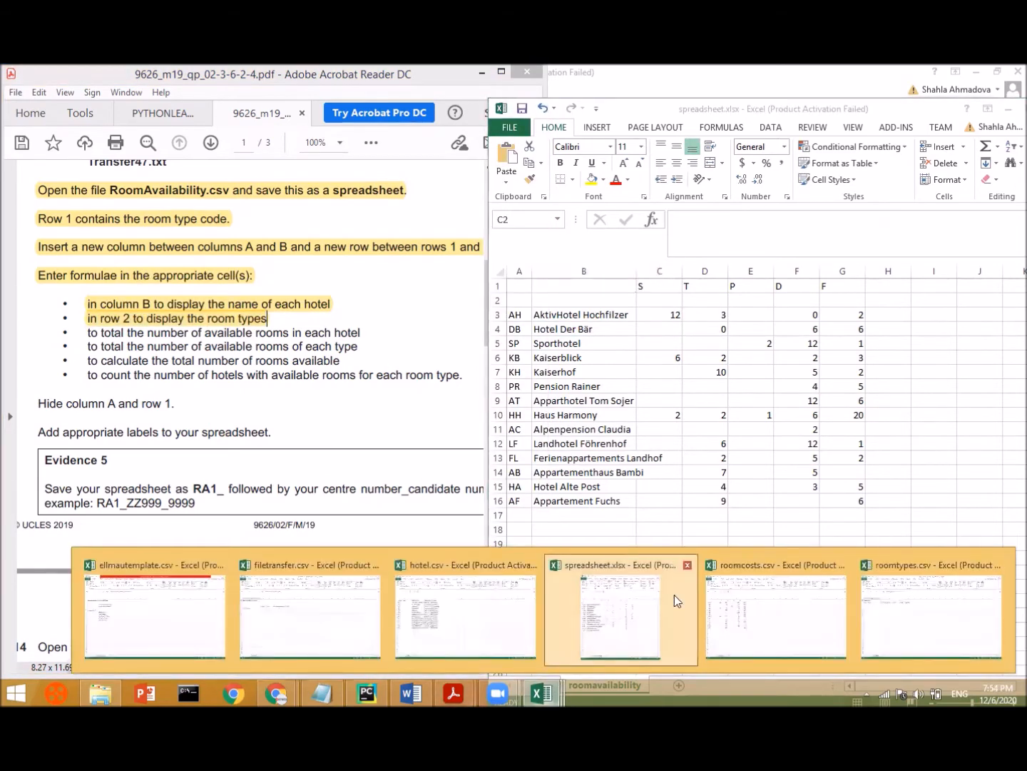
click(904, 600)
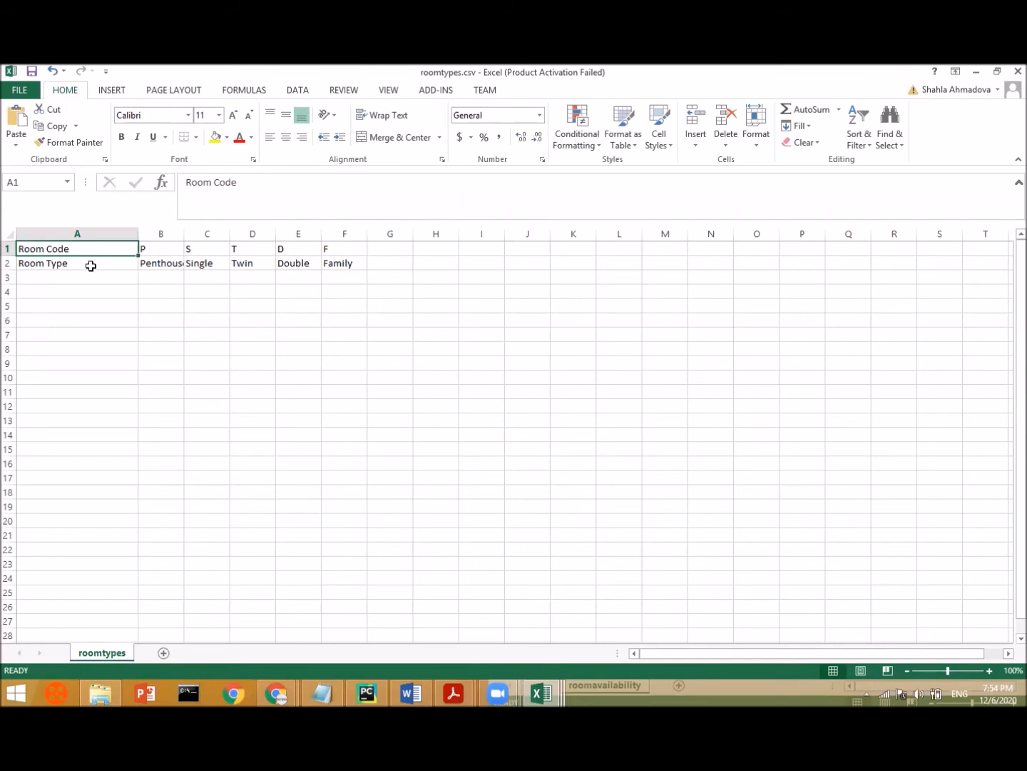
click(978, 72)
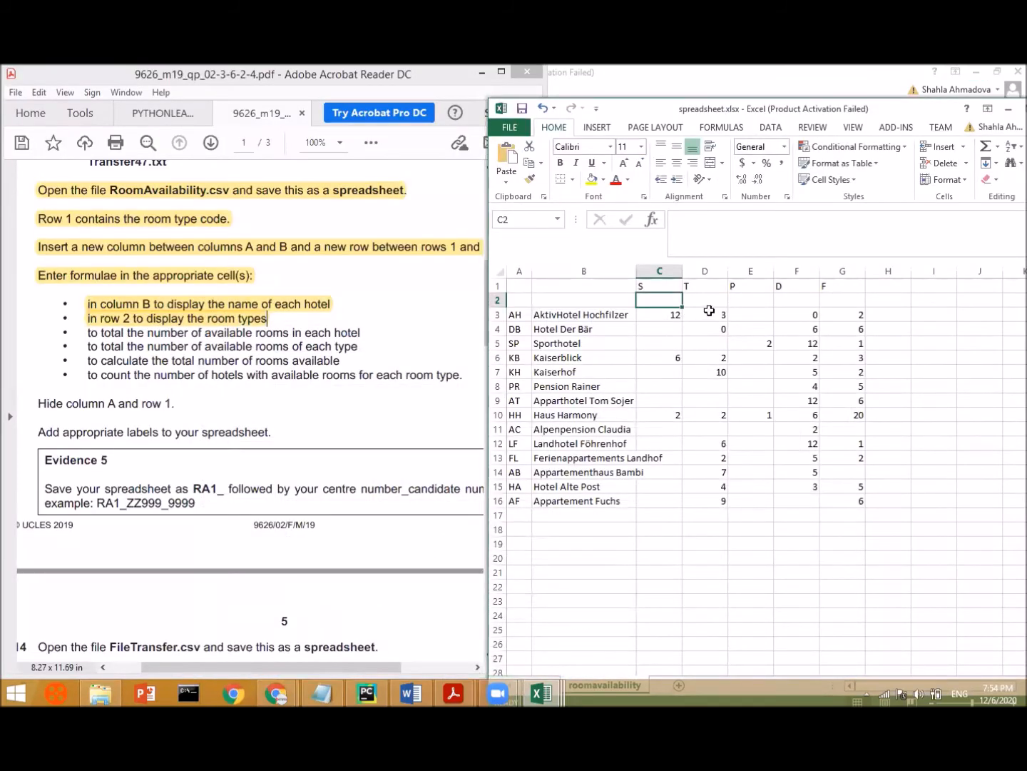
text(=)
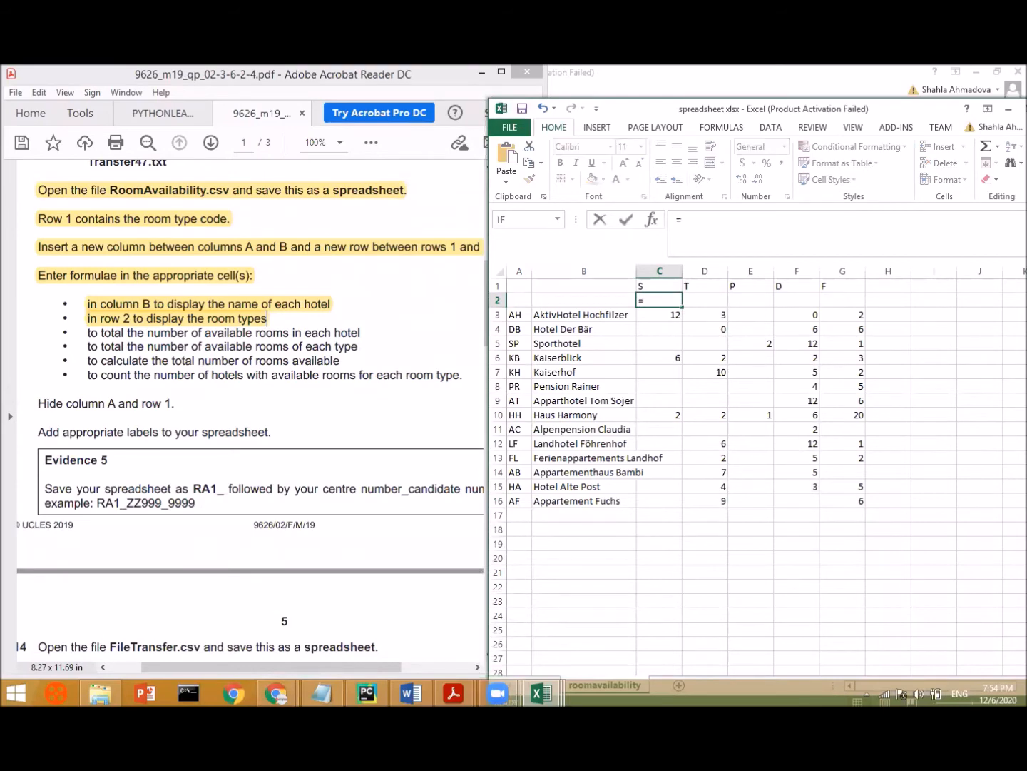
click(542, 692)
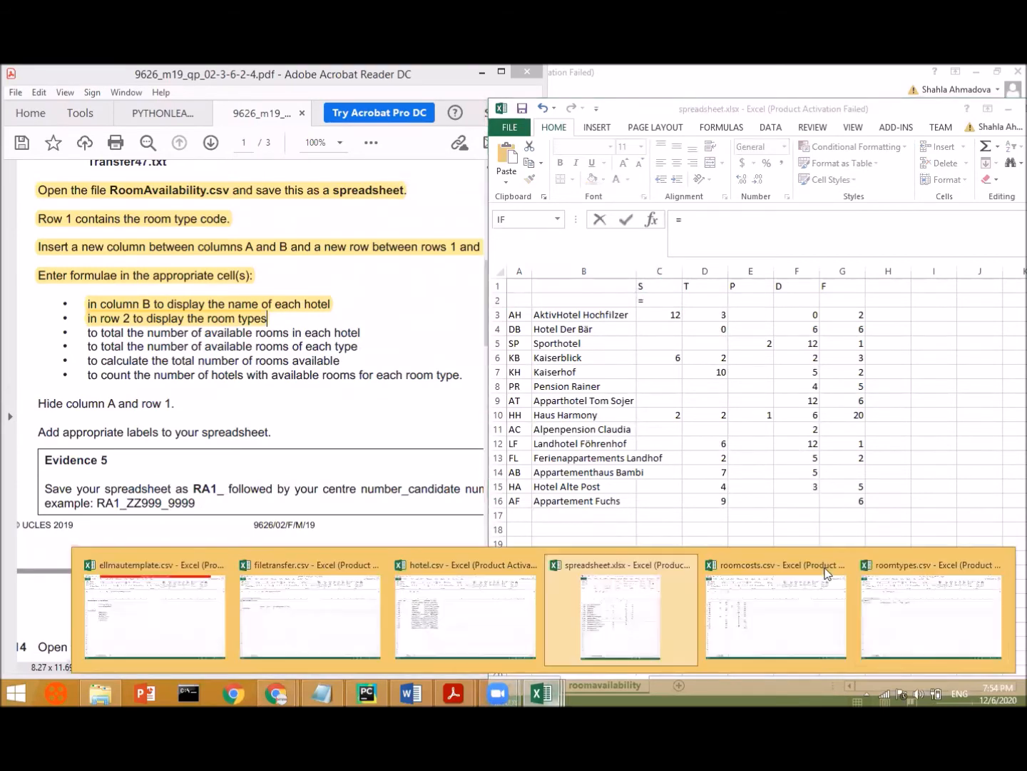
click(927, 573)
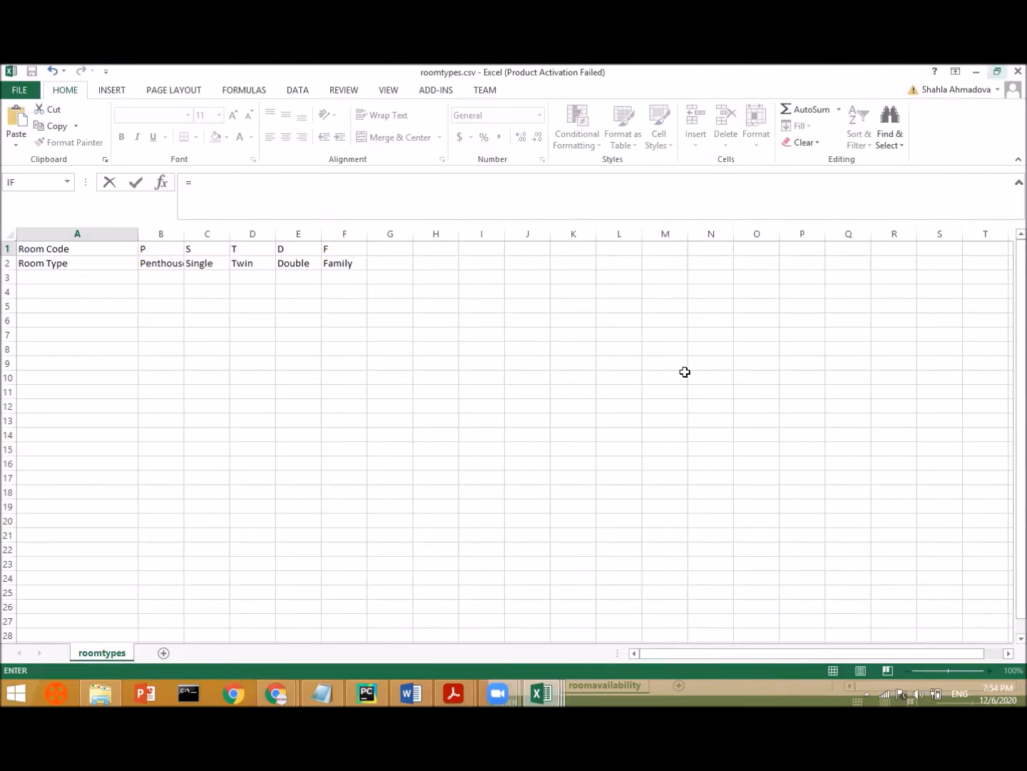
text(H)
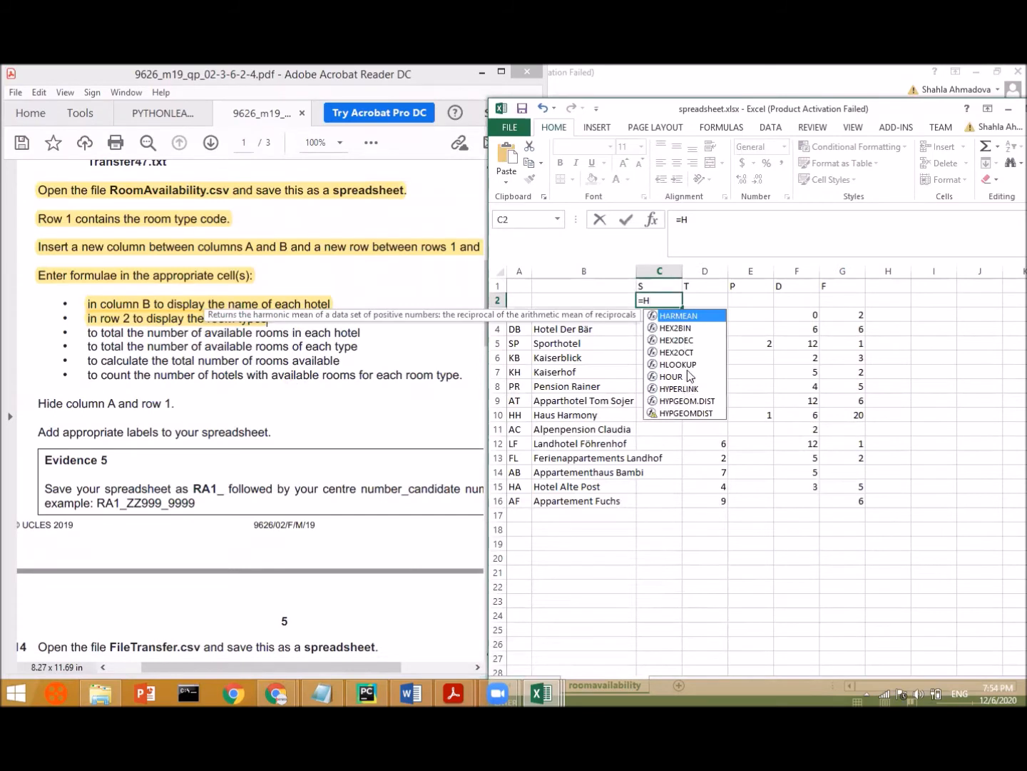
text(LOOKUP()
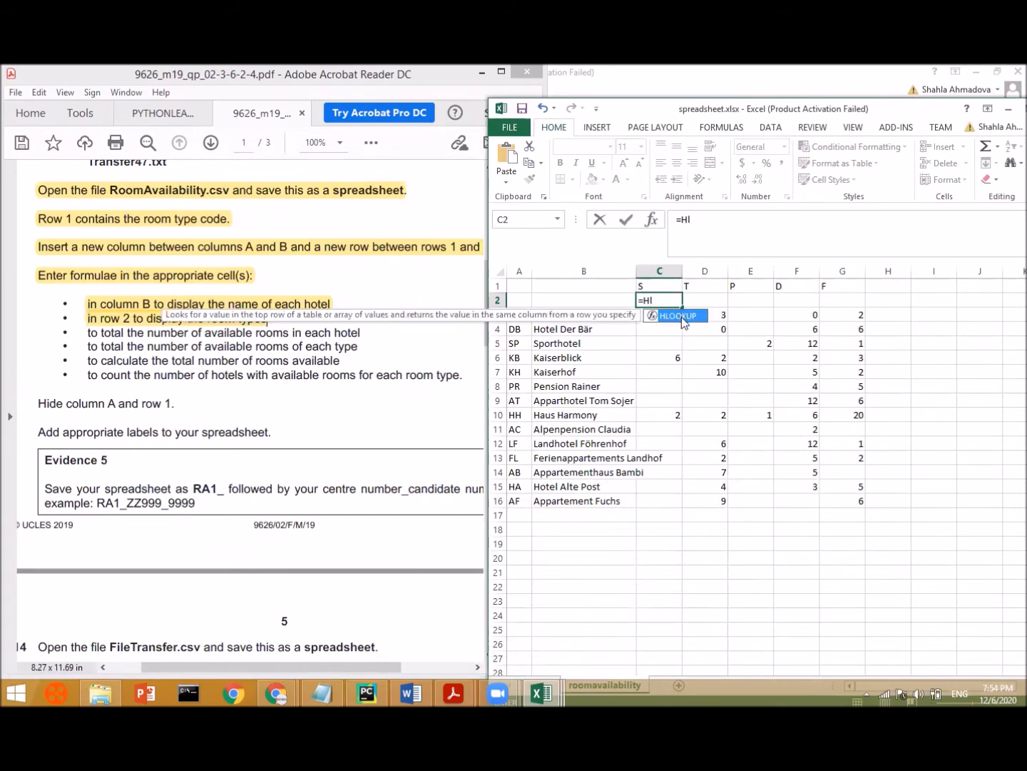
double_click(681, 317)
click(653, 285)
text(,)
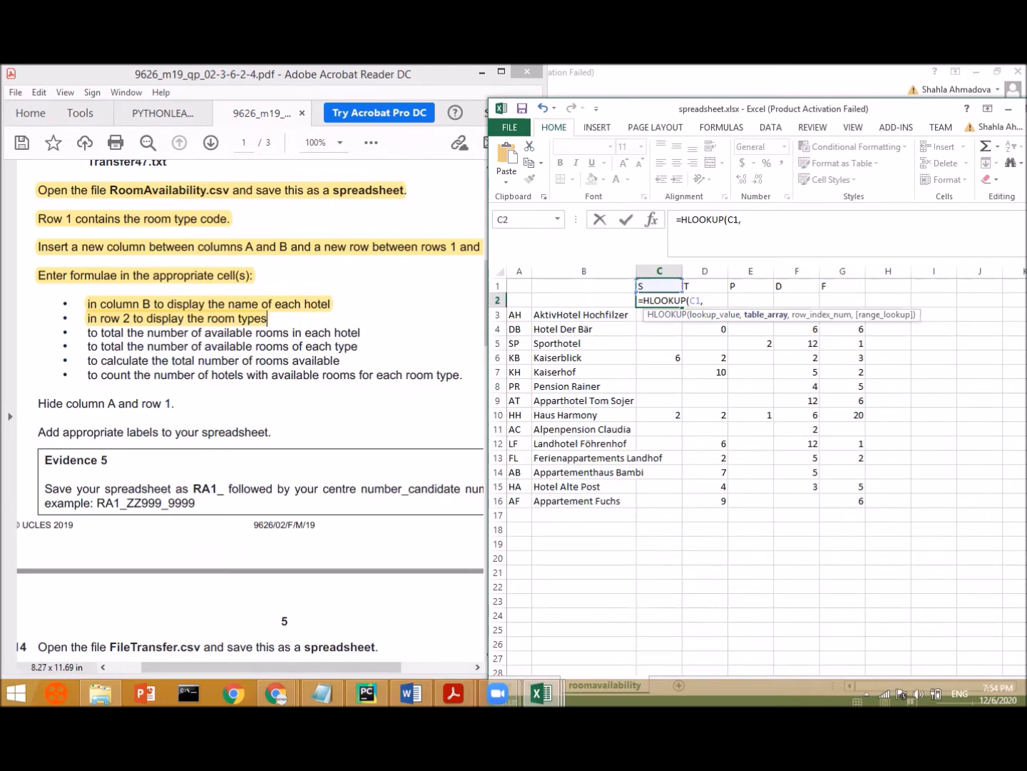
- Complete the HLOOKUP with the roomtypes.csv range $A$1:$F$2 as table array, row index 2 and FALSE for an exact match
click(551, 686)
click(907, 583)
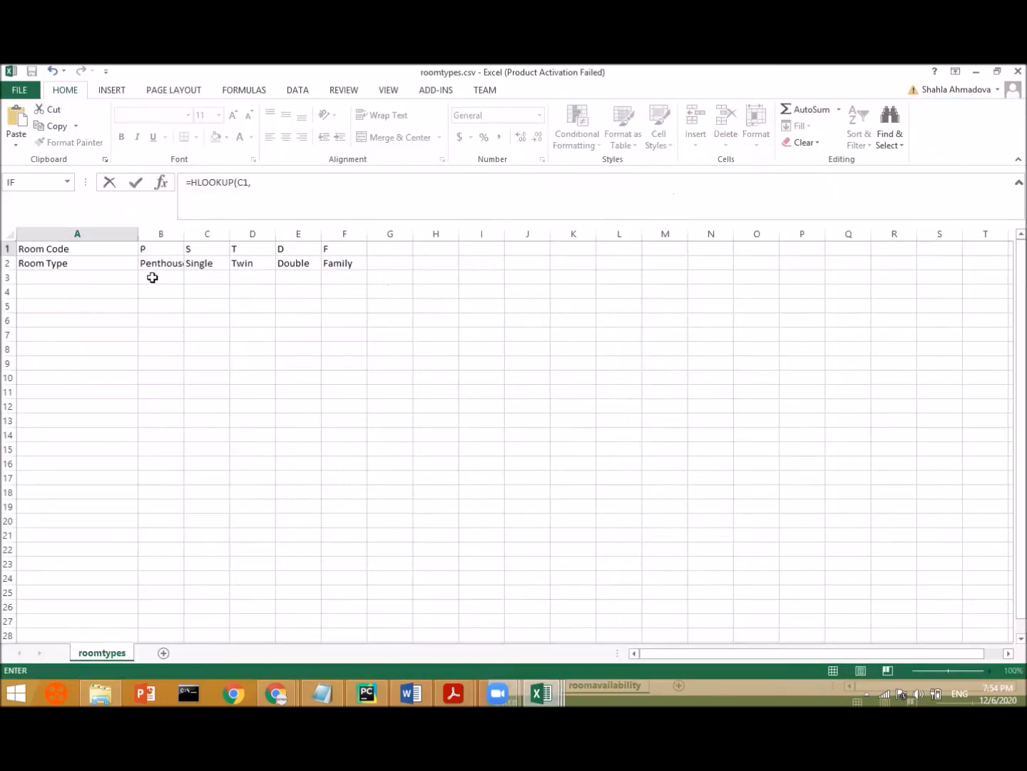
drag(119, 248, 346, 262)
text(,)
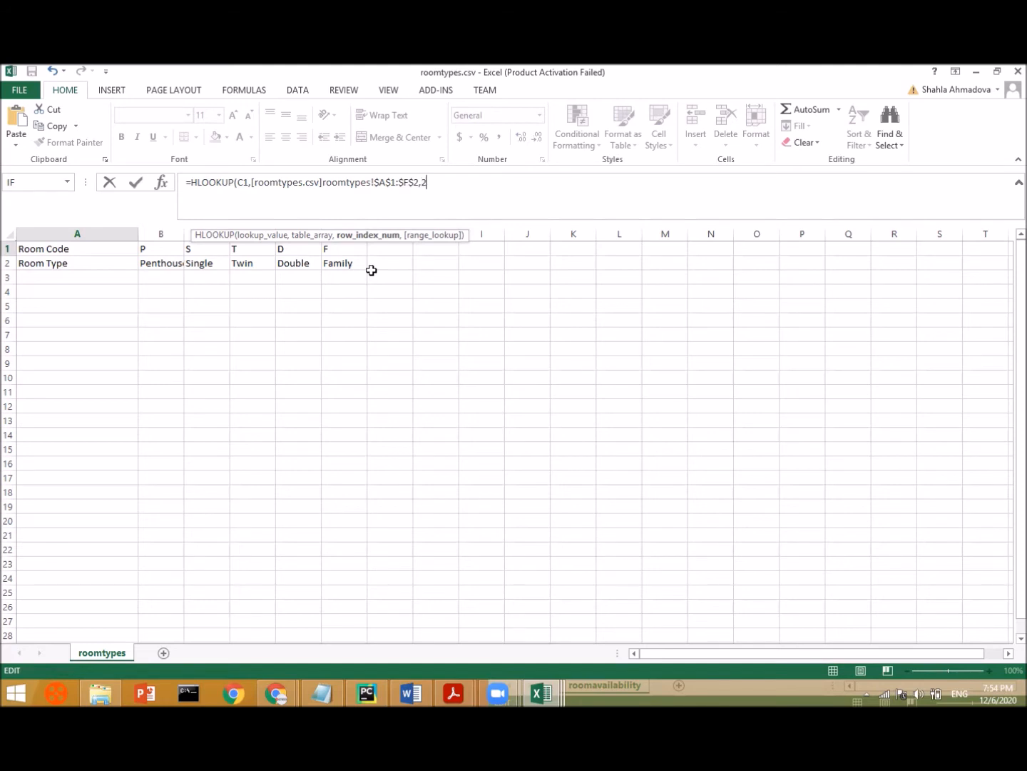
text(2,)
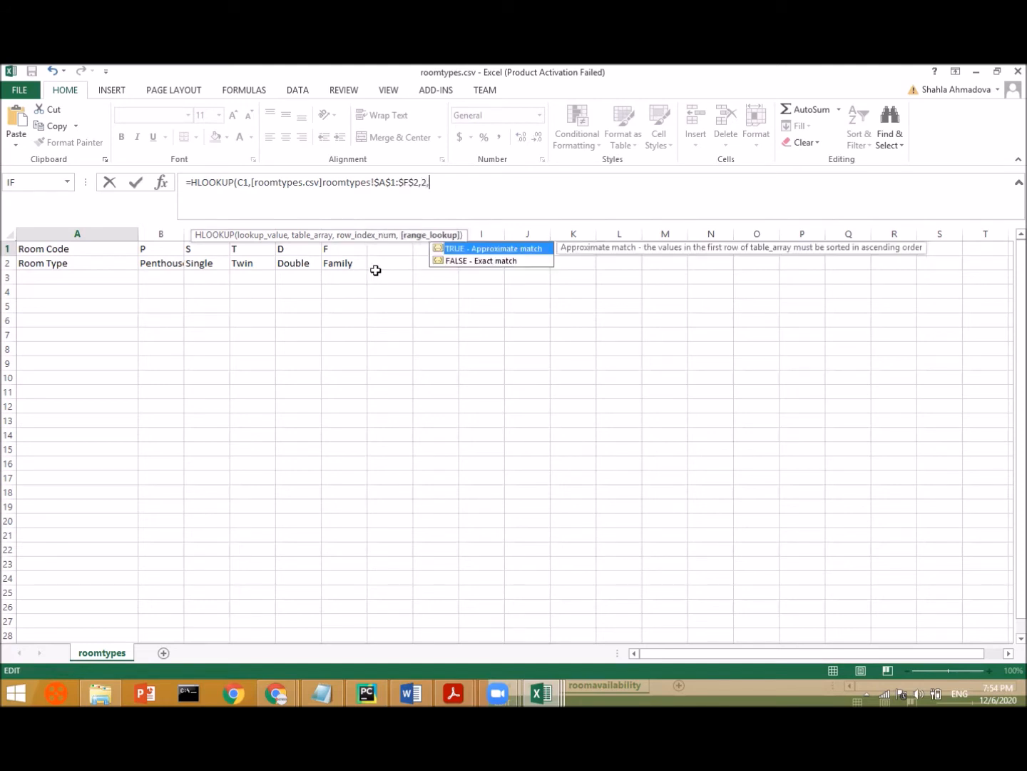
double_click(468, 260)
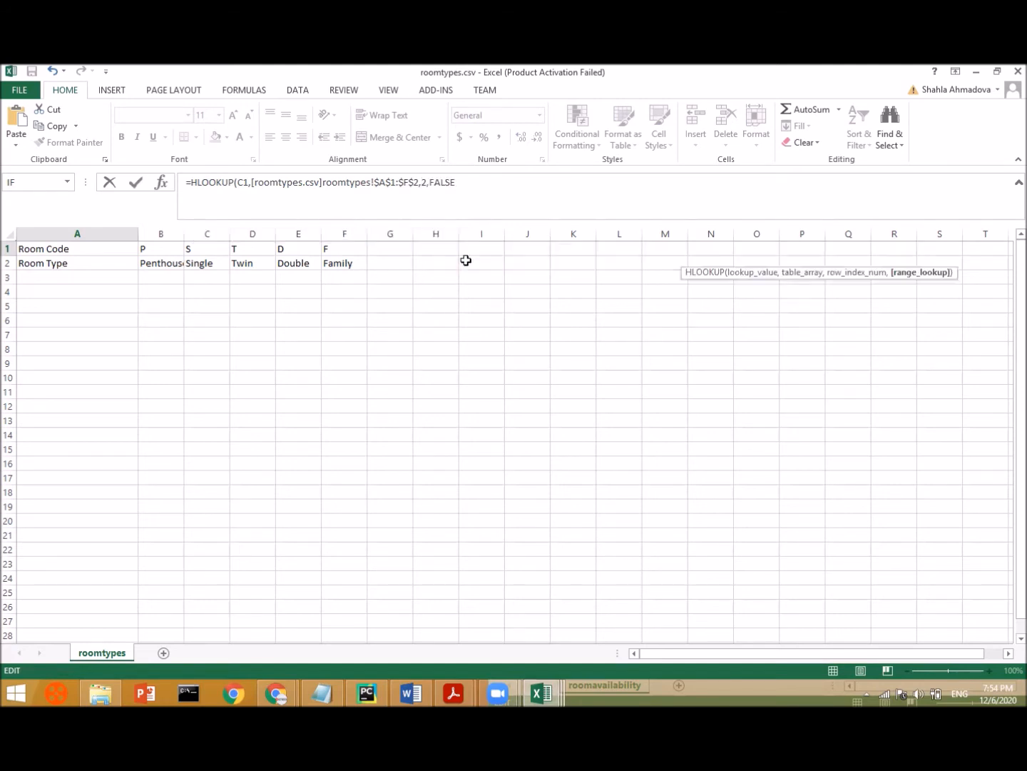
click(512, 187)
text())
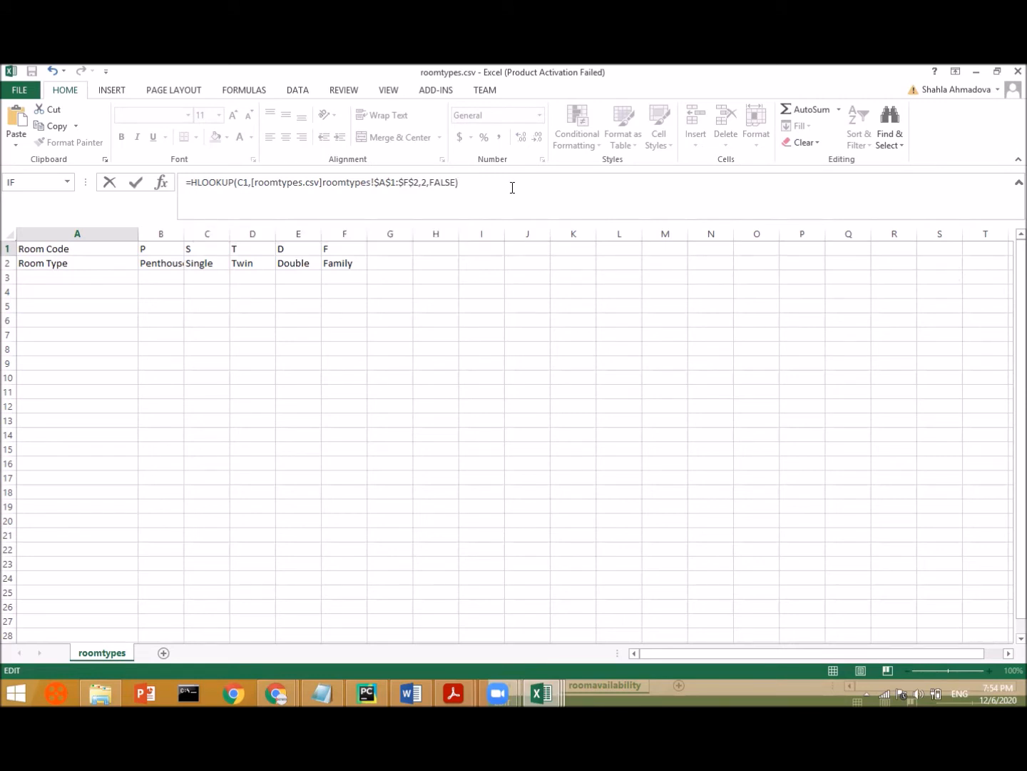
key(Return)
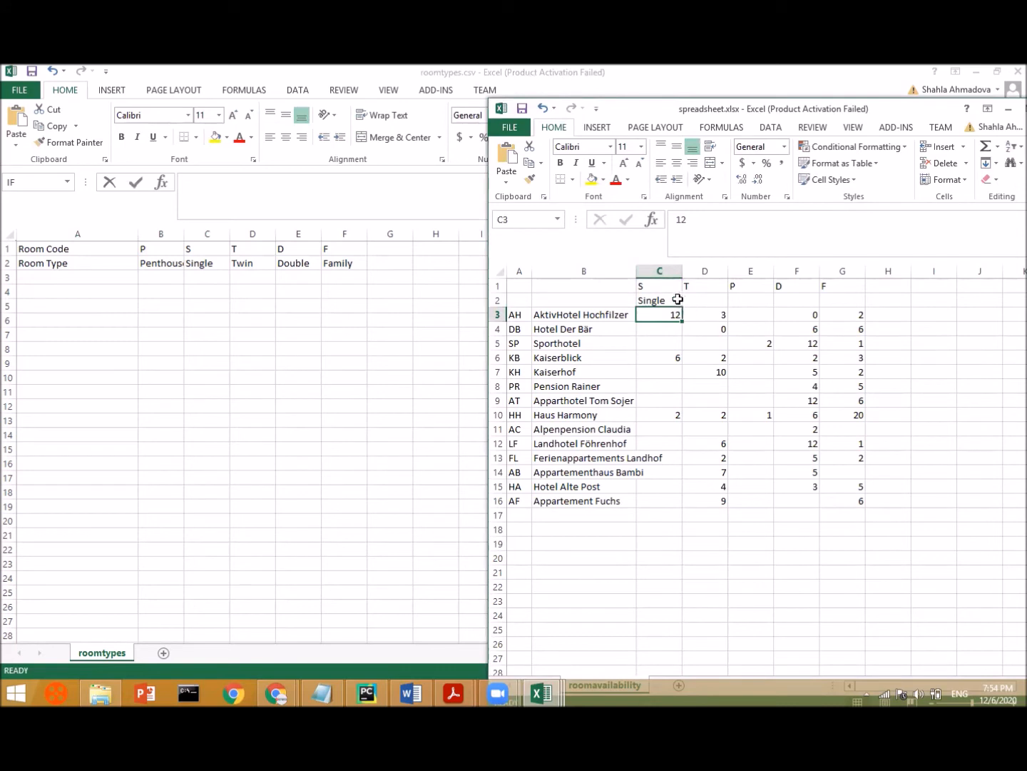
- Fill the HLOOKUP formula from C2 across to G2 and widen columns E and G for the room types
click(678, 299)
drag(798, 311, 863, 311)
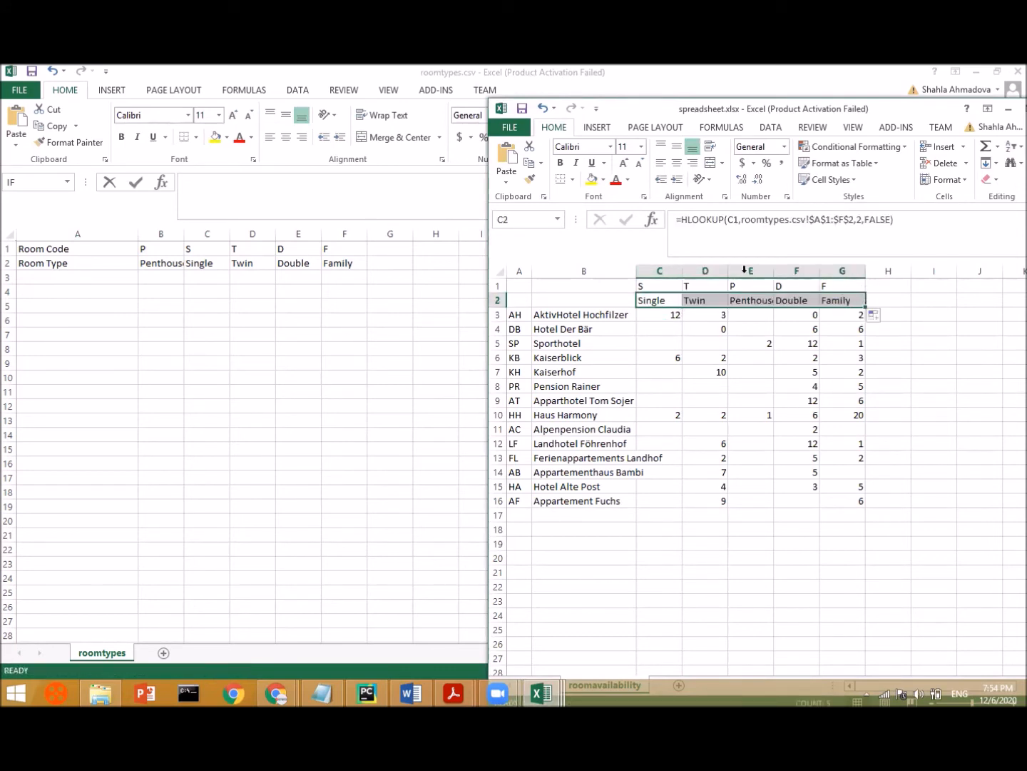
drag(774, 268, 804, 266)
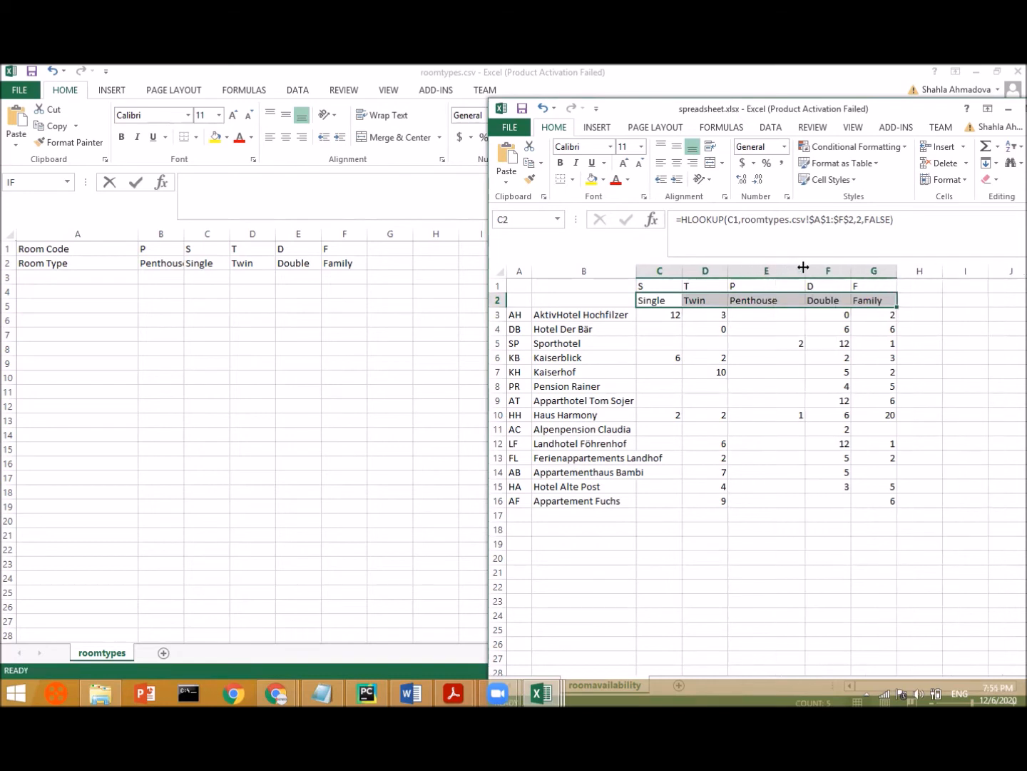
drag(898, 271, 909, 271)
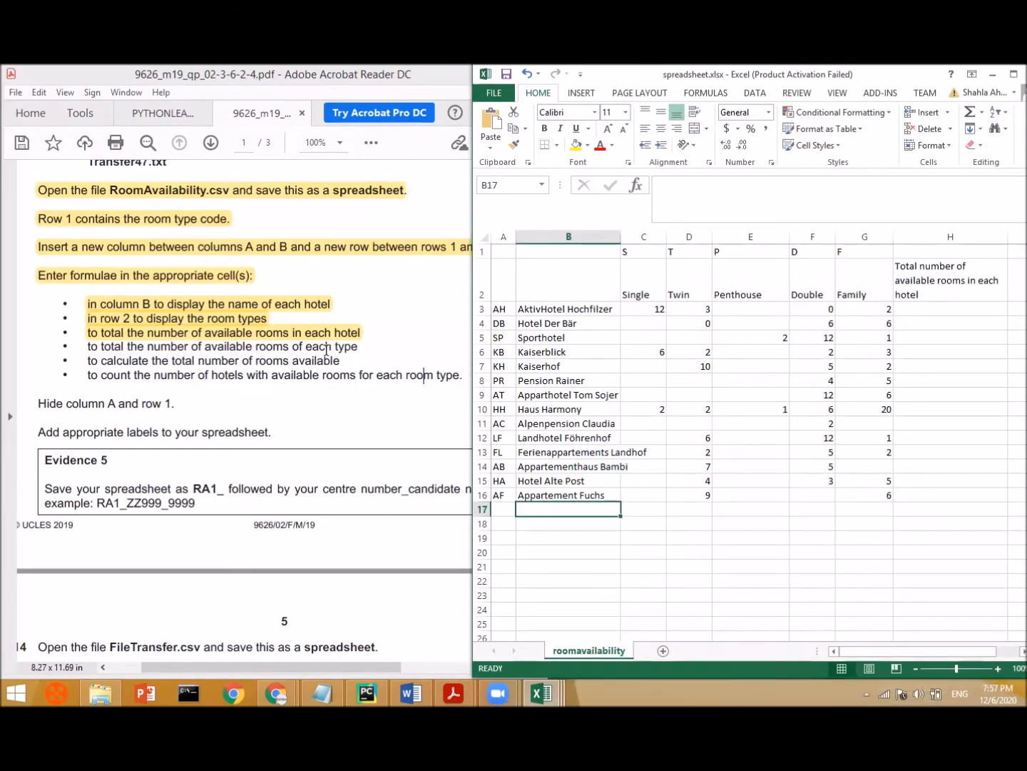
- Copy "the number of available rooms of each type" from the exam paper and highlight that whole bullet line
drag(357, 348, 141, 356)
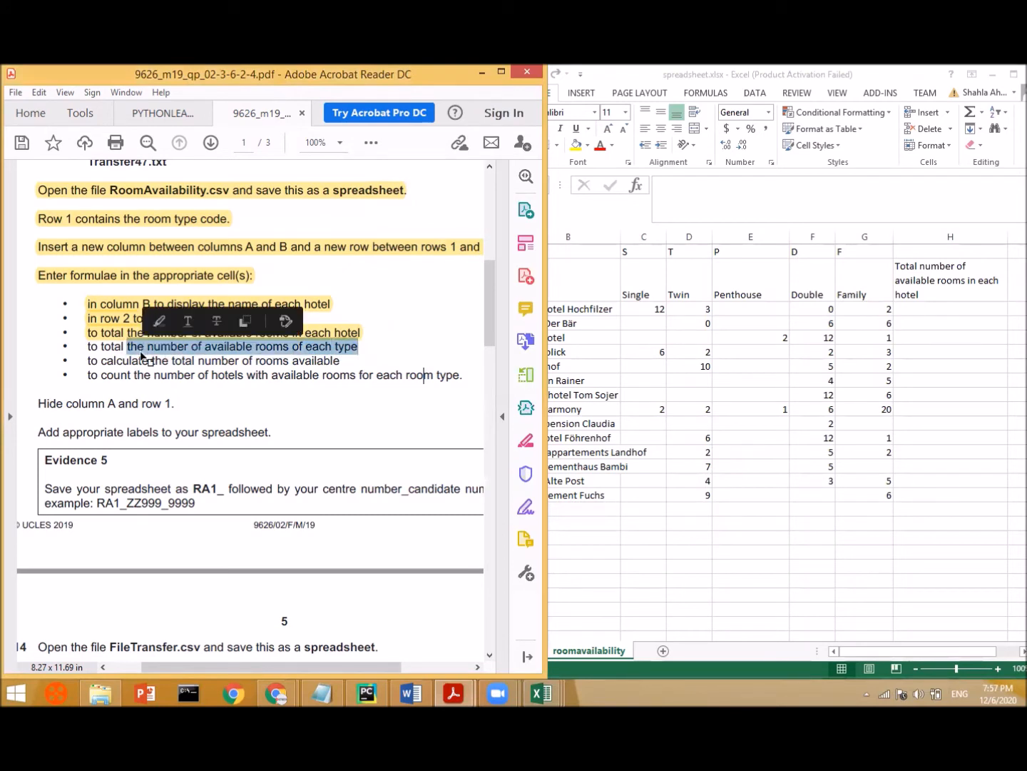
click(100, 354)
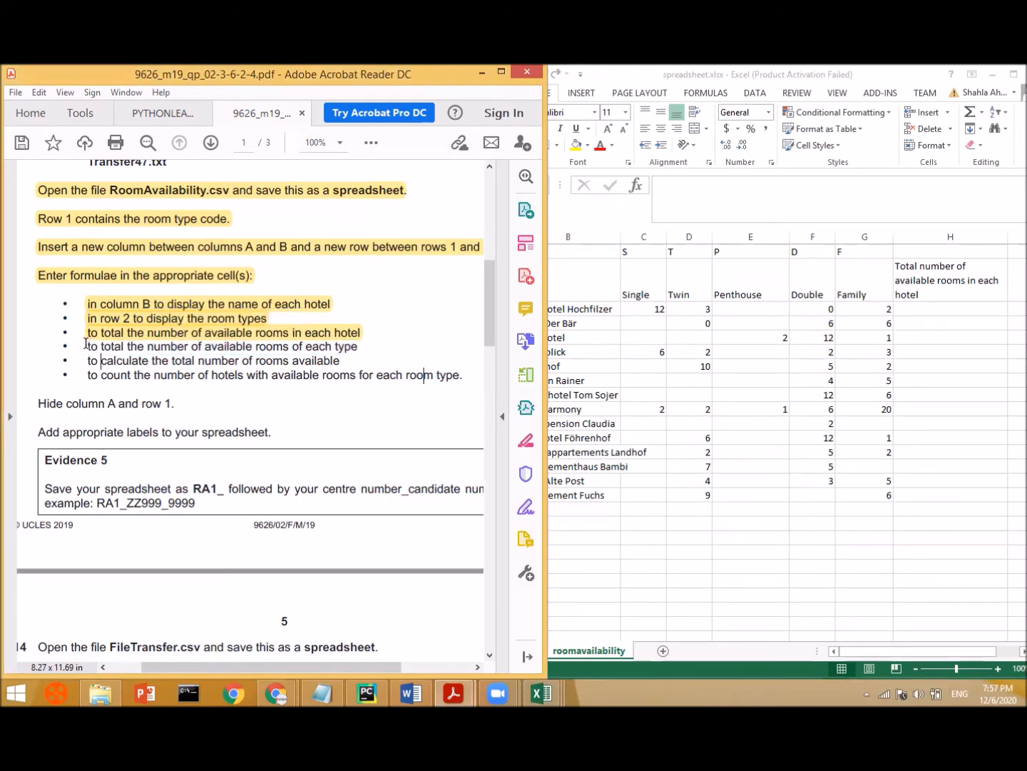
click(353, 349)
drag(218, 353, 91, 346)
key(ctrl+c)
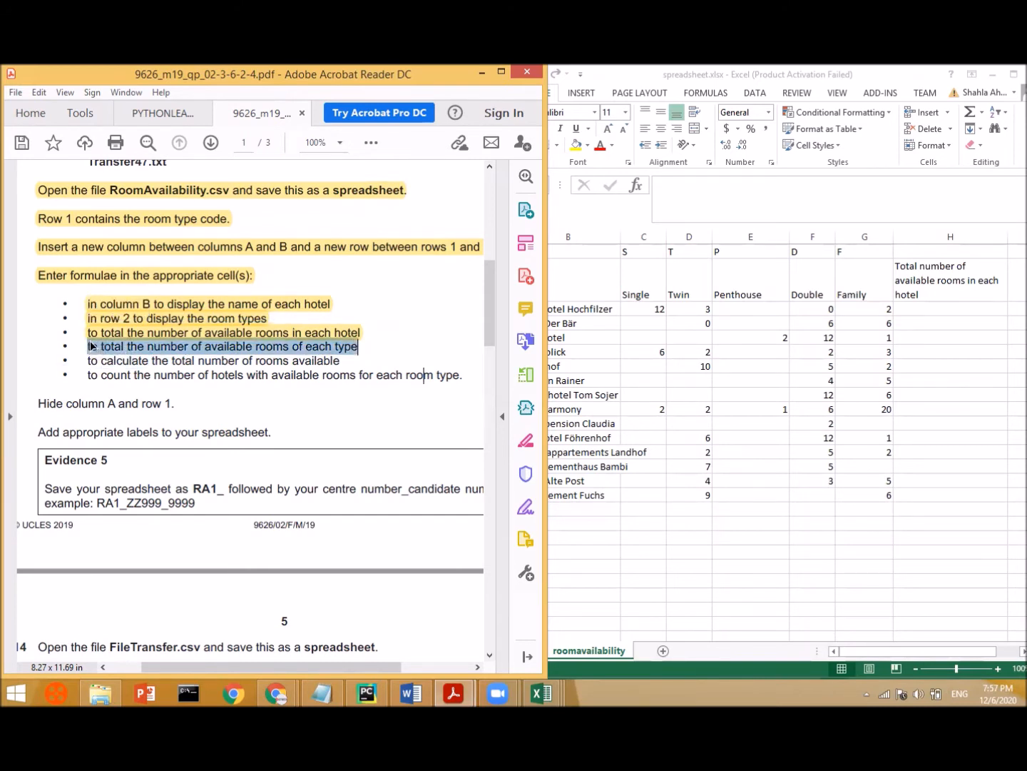
click(107, 320)
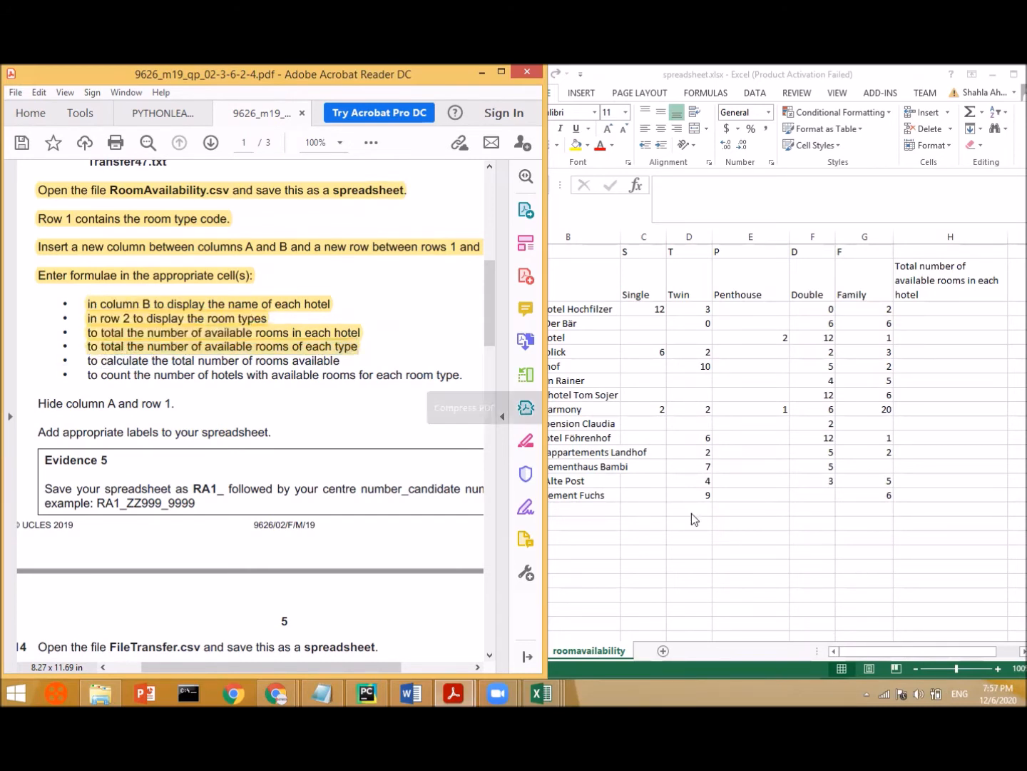
- Paste the copied text into B17, reword it to "Total number of available rooms of each type" and wrap the text
click(610, 522)
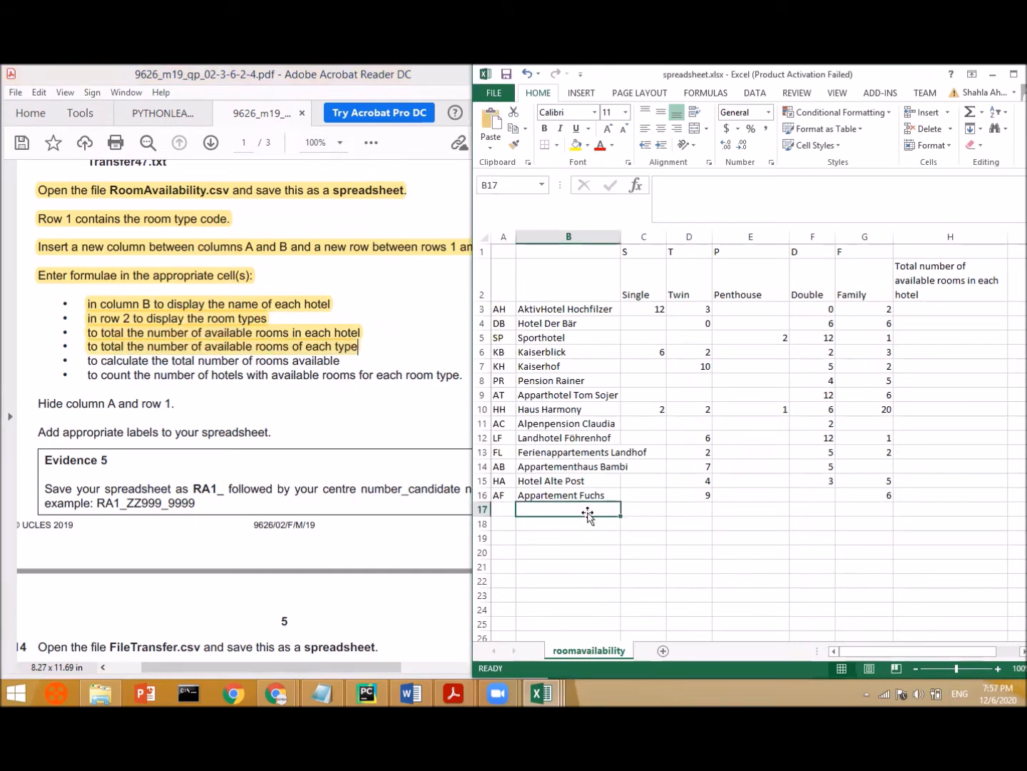
key(ctrl+v)
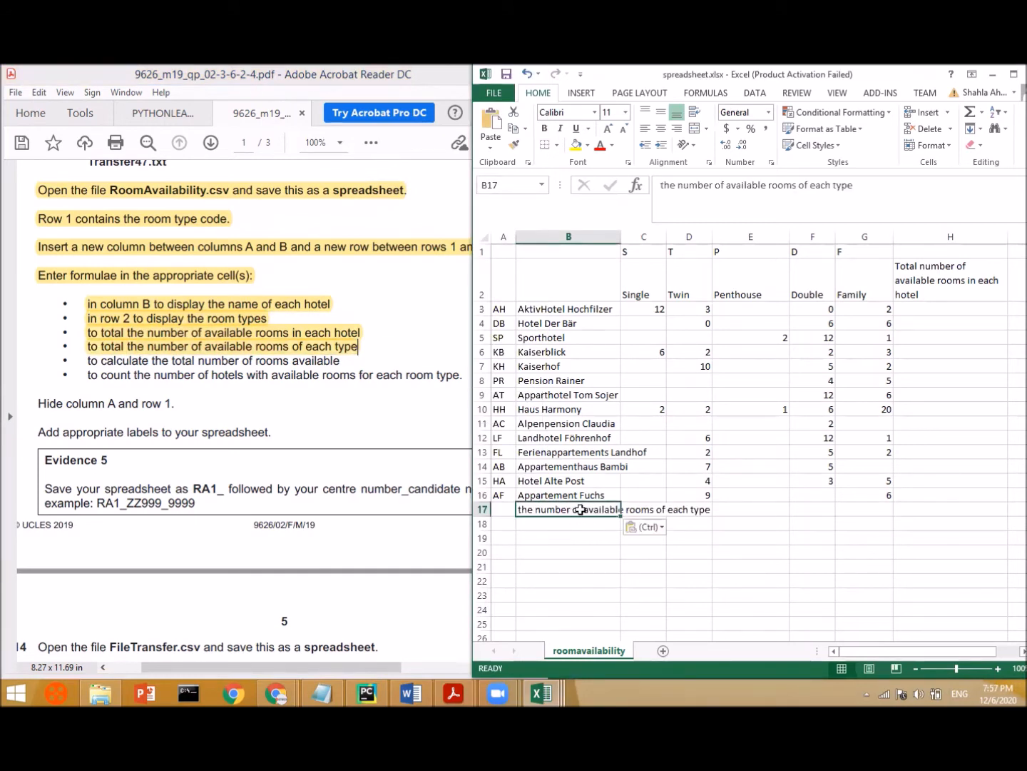
double_click(525, 511)
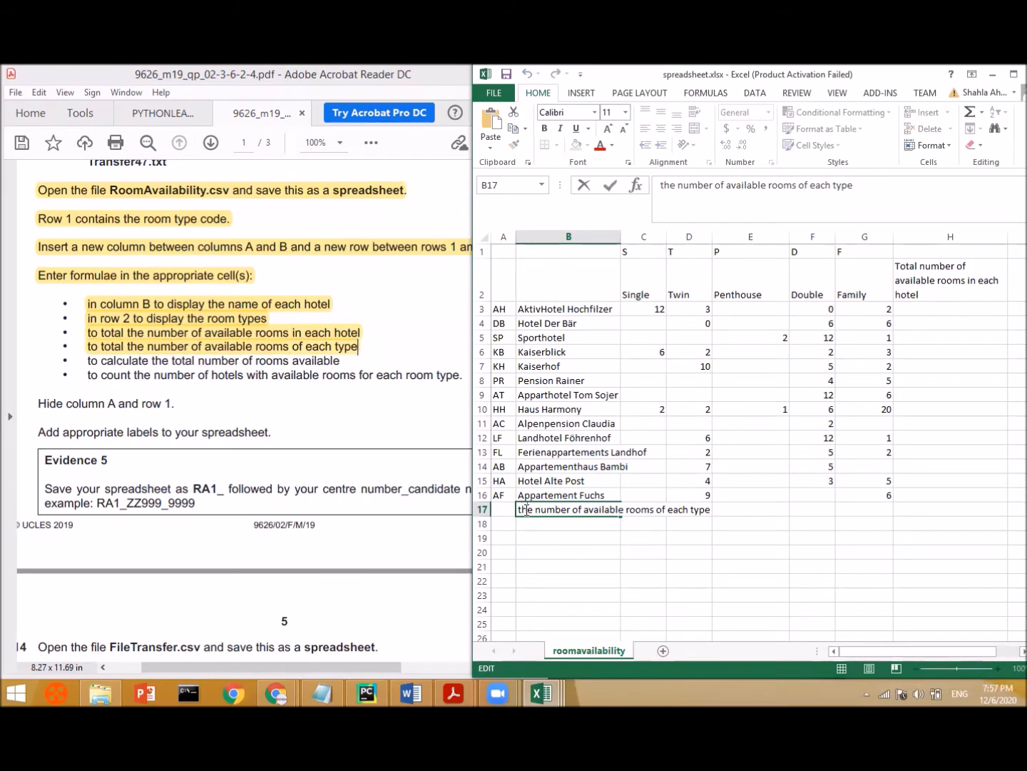
key(BackSpace)
key(BackSpace)
key(BackSpace)
key(BackSpace)
text(Total)
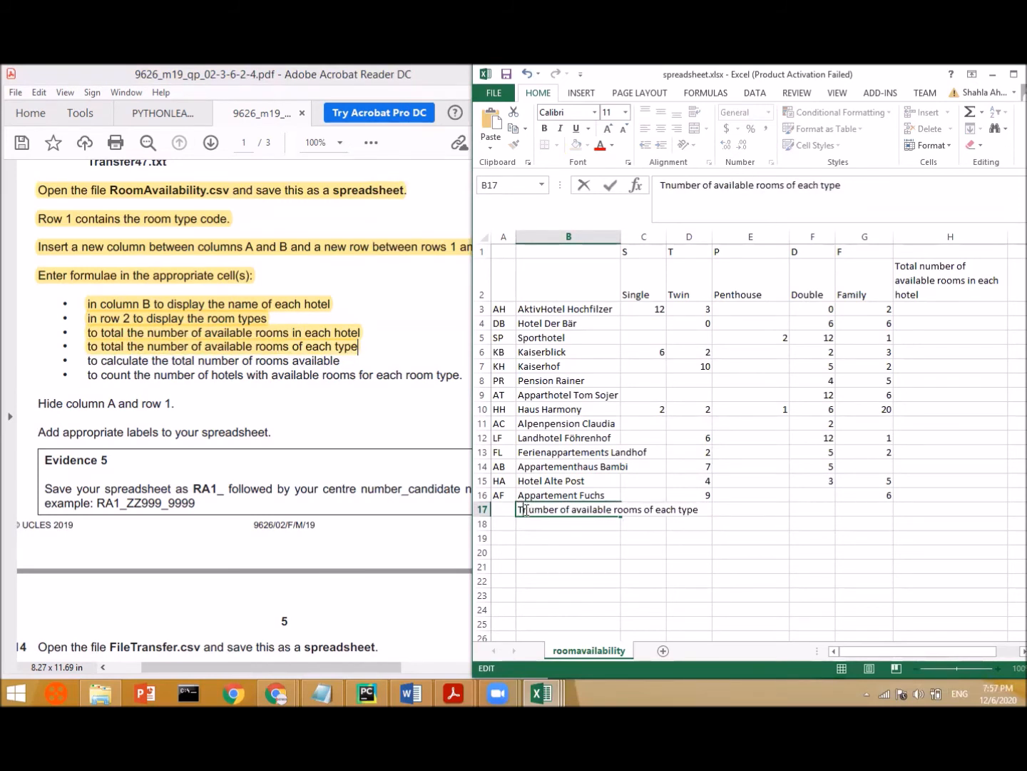
click(635, 528)
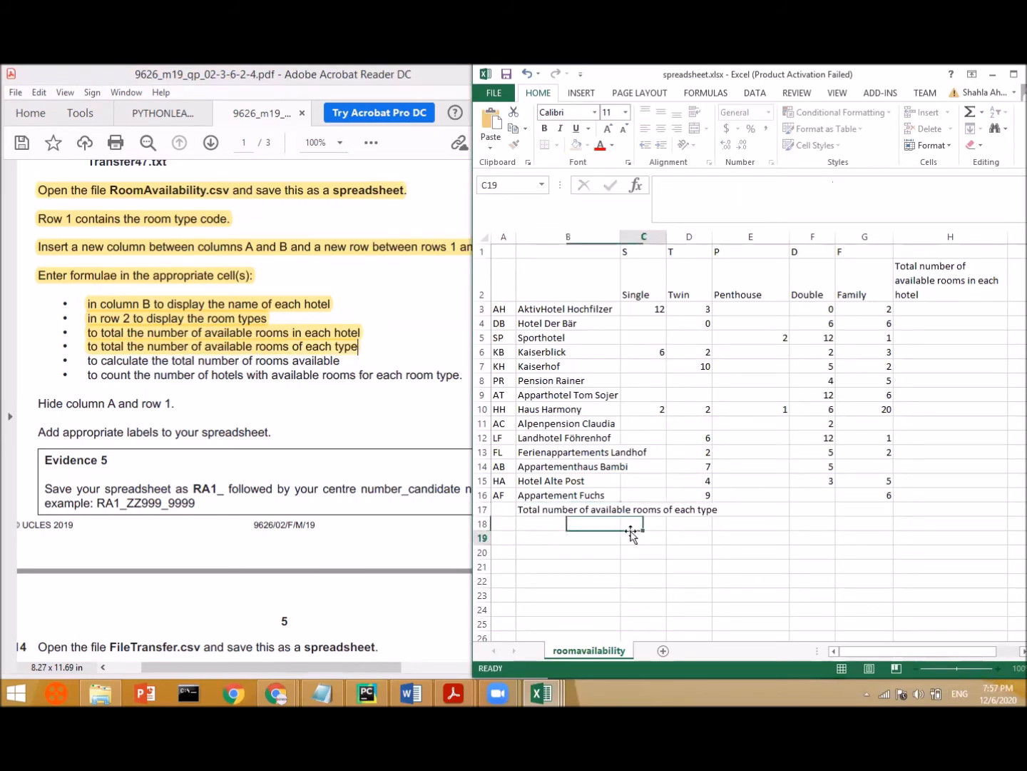
click(578, 511)
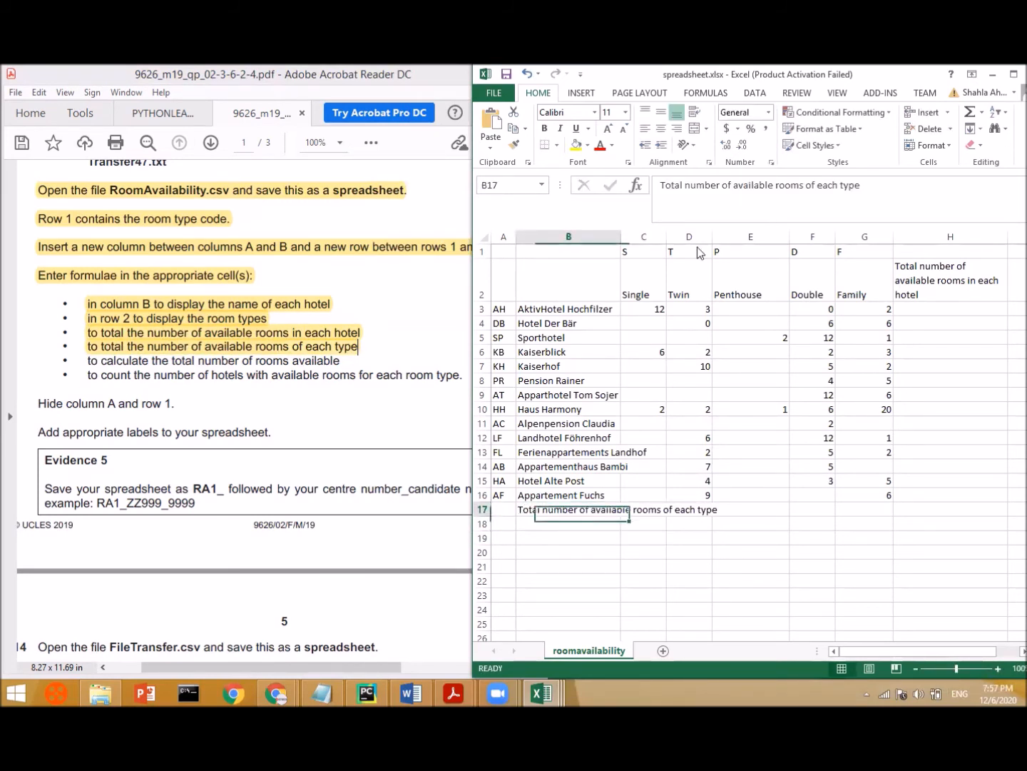
click(694, 114)
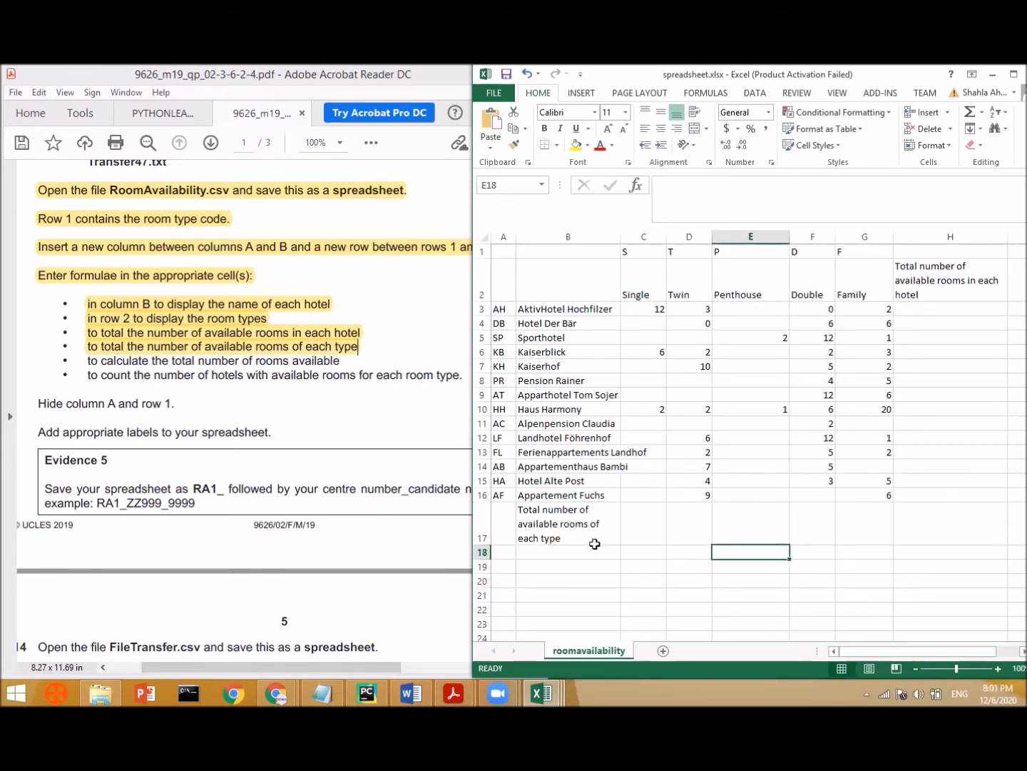
- Total the available single rooms in C17 with the formula =SUM(C3:C16)
click(641, 531)
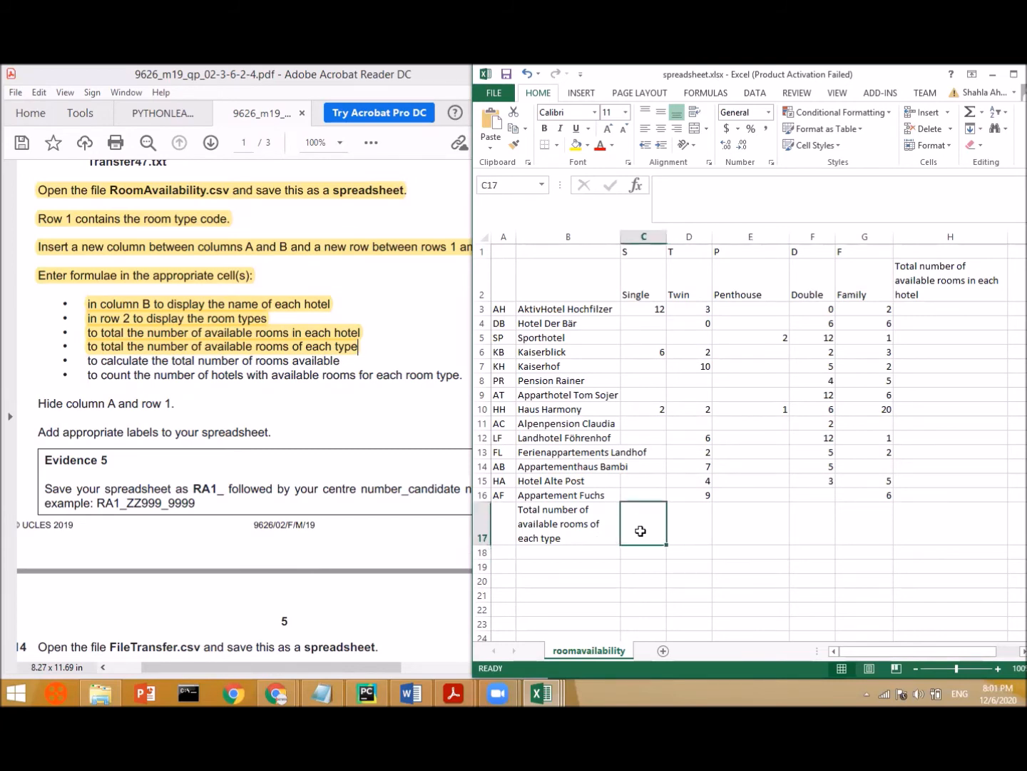
text(=s)
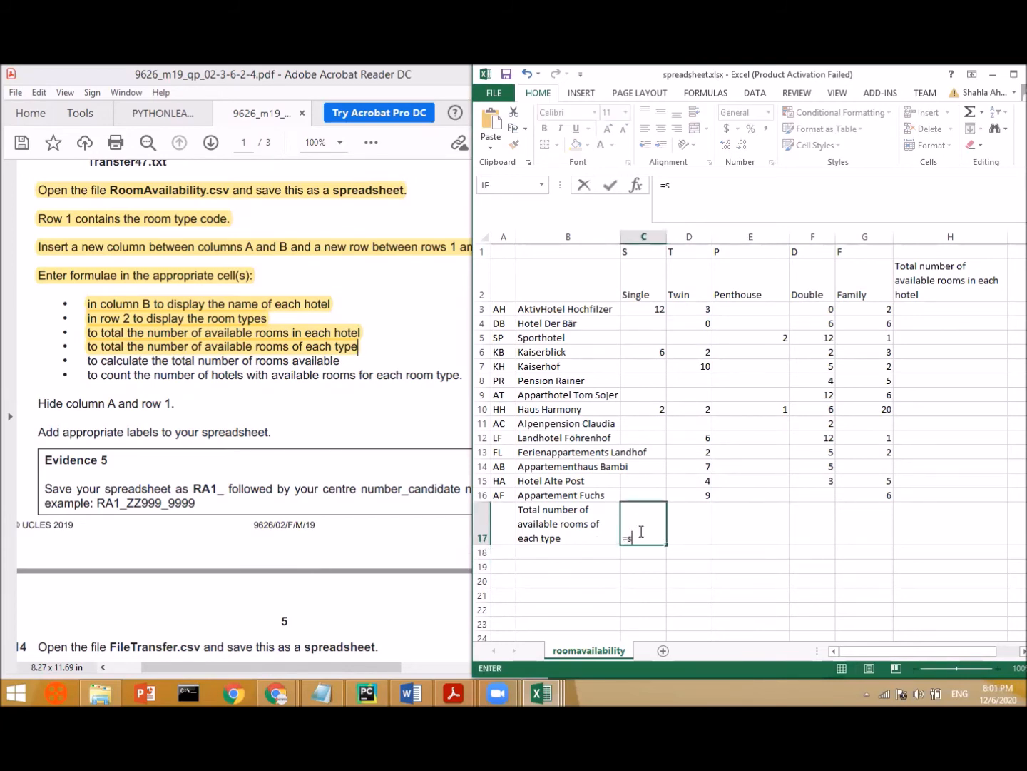
text(um)
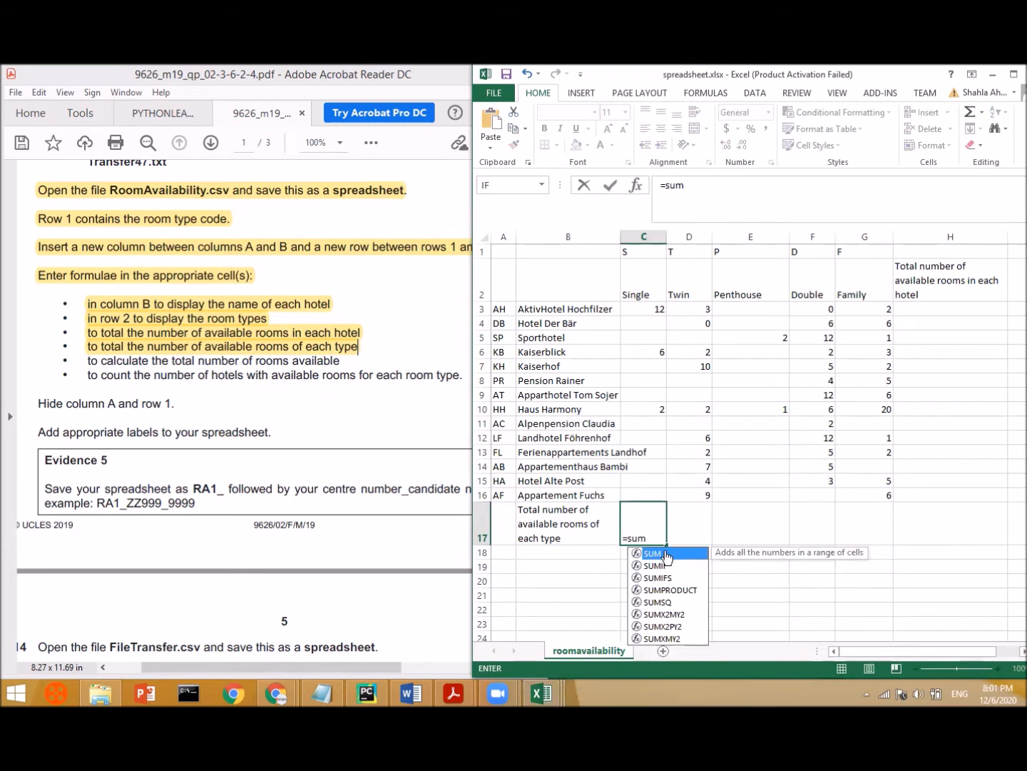
double_click(669, 553)
drag(651, 307, 649, 497)
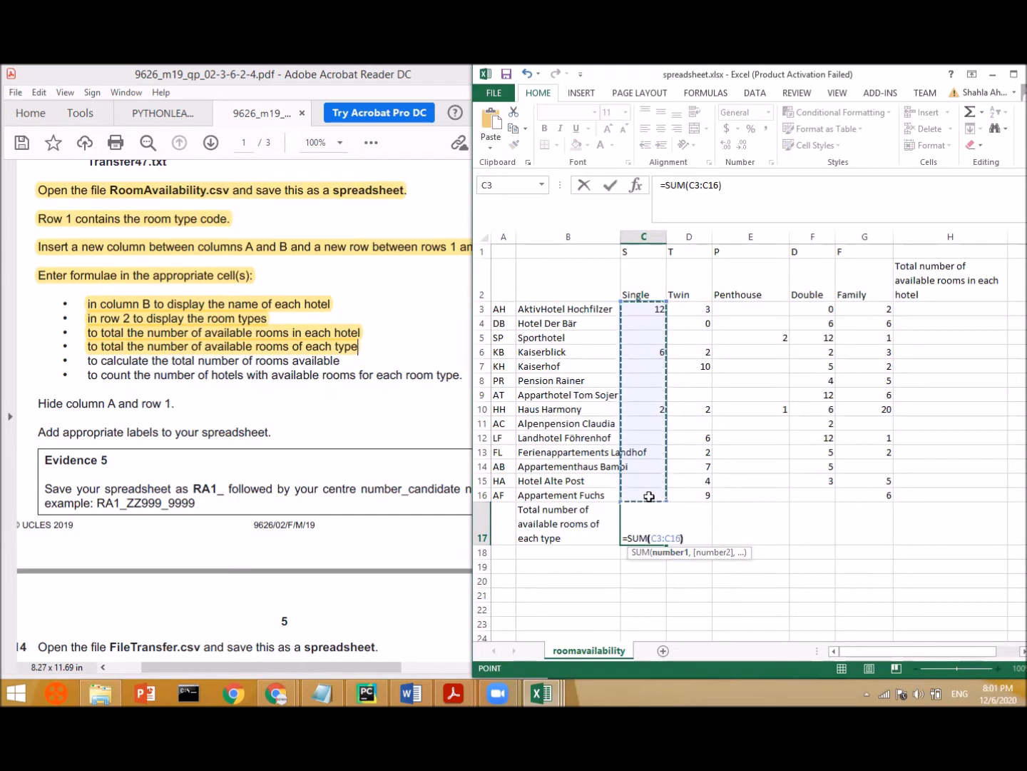
text())
key(Return)
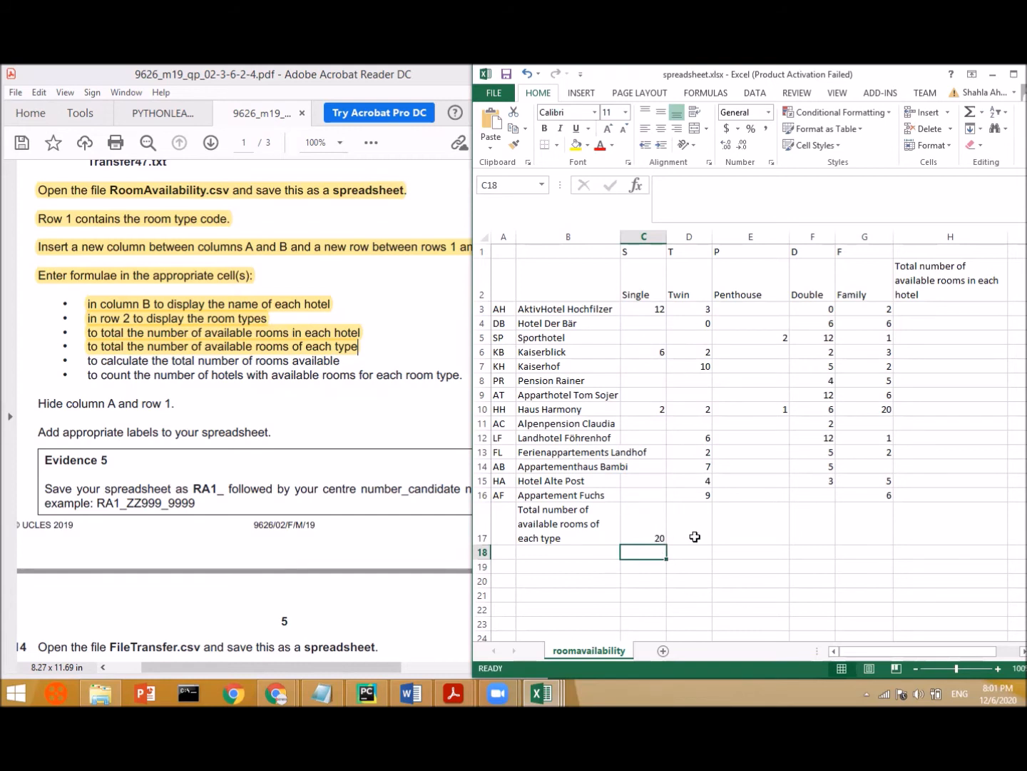
- Fill the total formula from C17 into D17 for the twin rooms and check the range it sums
click(691, 535)
click(660, 532)
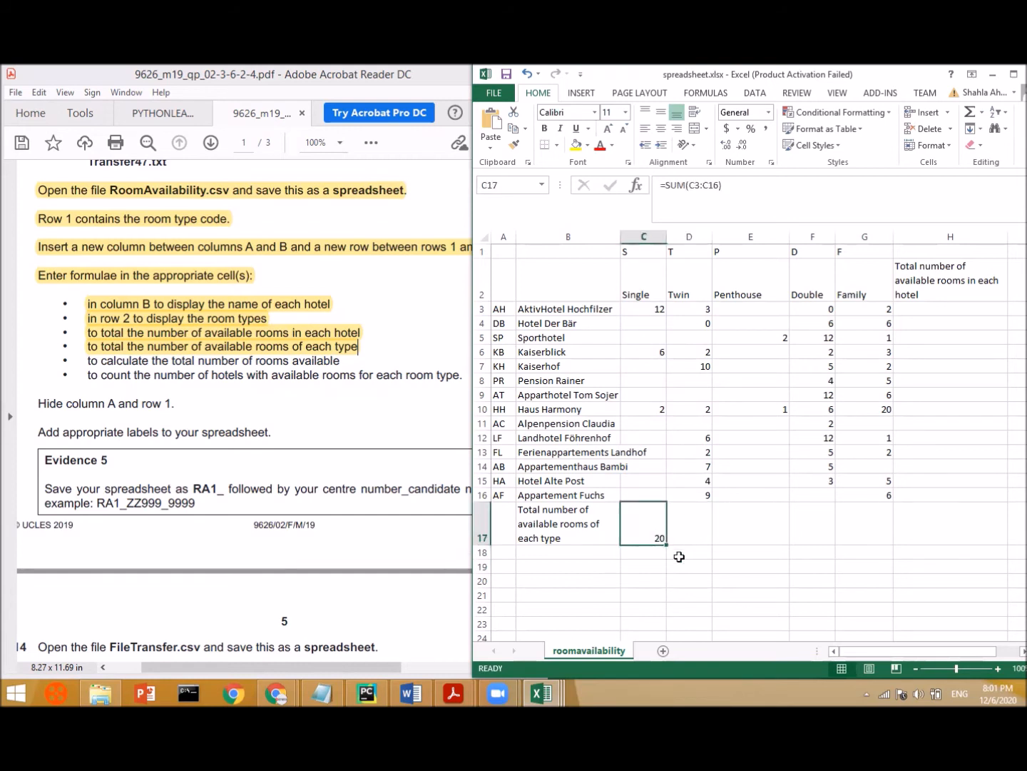
drag(667, 544, 709, 546)
double_click(690, 539)
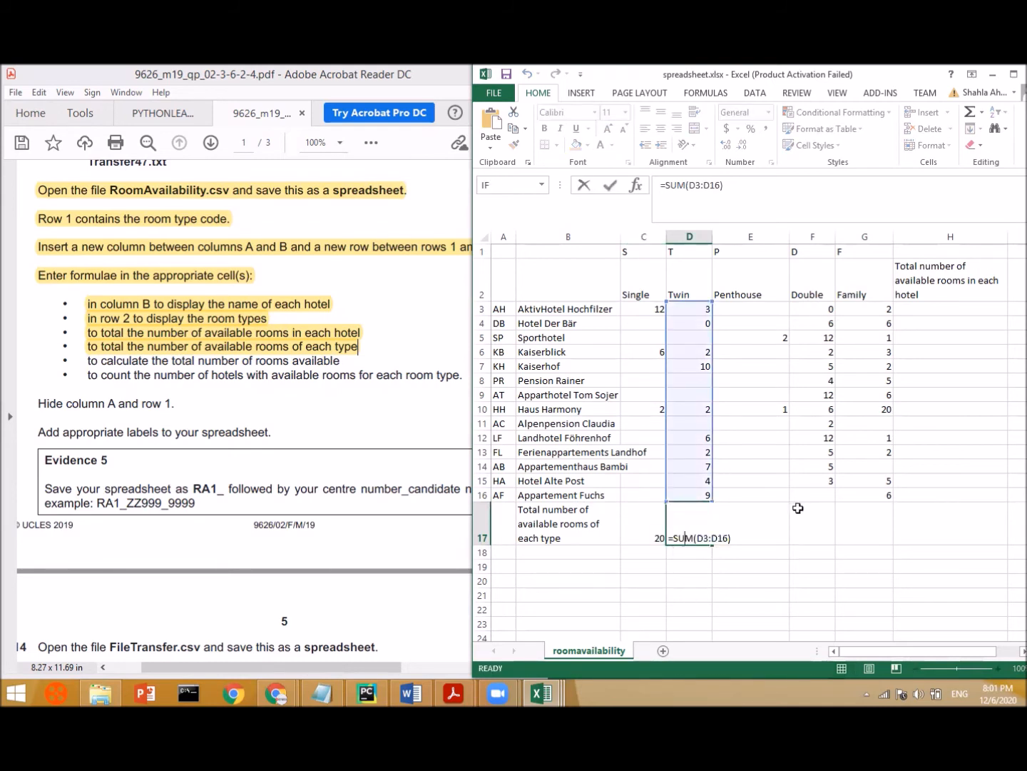
key(Return)
- Narrow column E, fill the total formula from D17 across to G17 and check the range in G17
drag(774, 238, 768, 548)
click(740, 539)
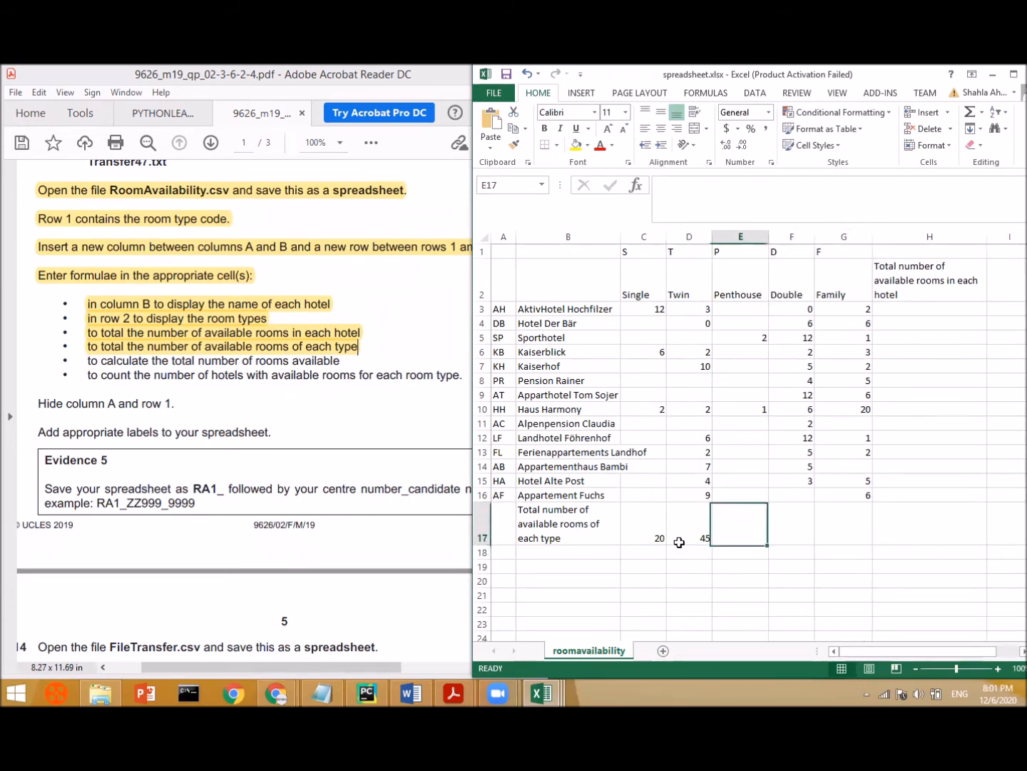
click(704, 539)
drag(712, 544, 877, 544)
double_click(852, 530)
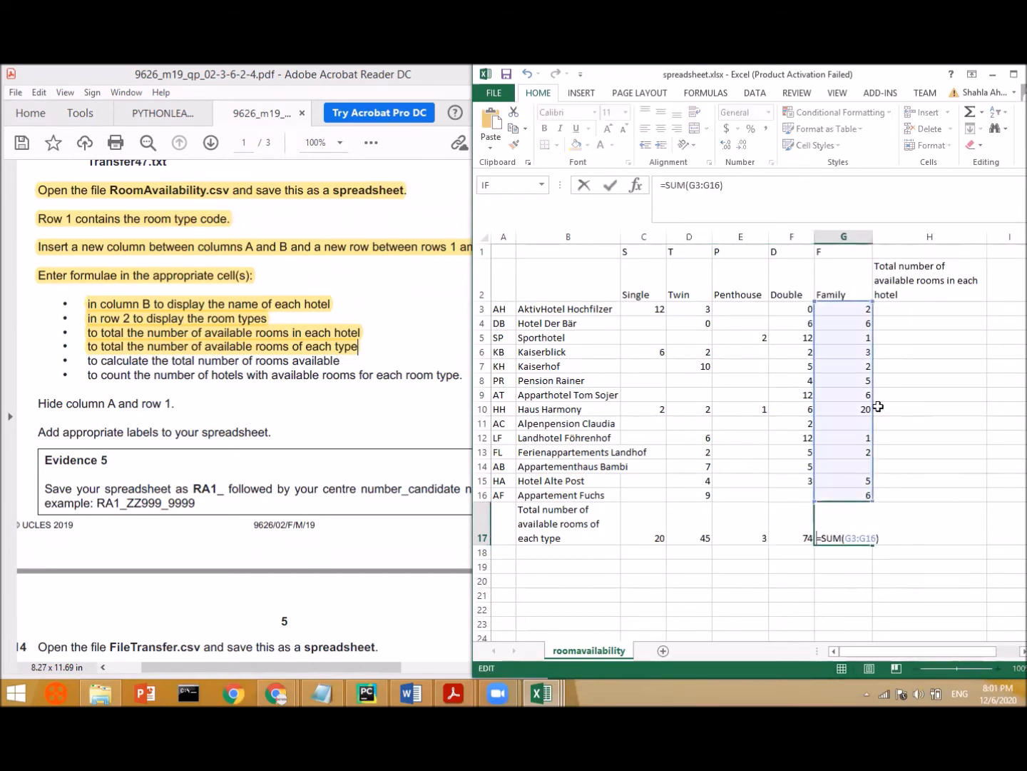
key(Return)
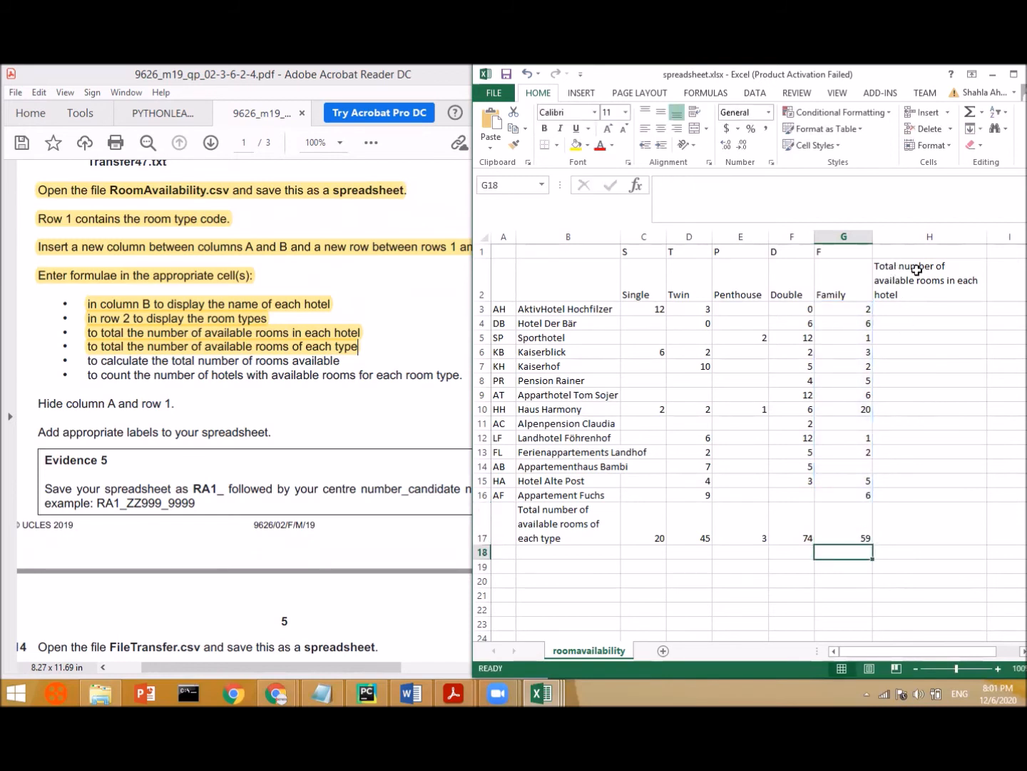
- Total the first hotel's available rooms in H3 with the formula =SUM(C3:G3)
click(906, 311)
text(=)
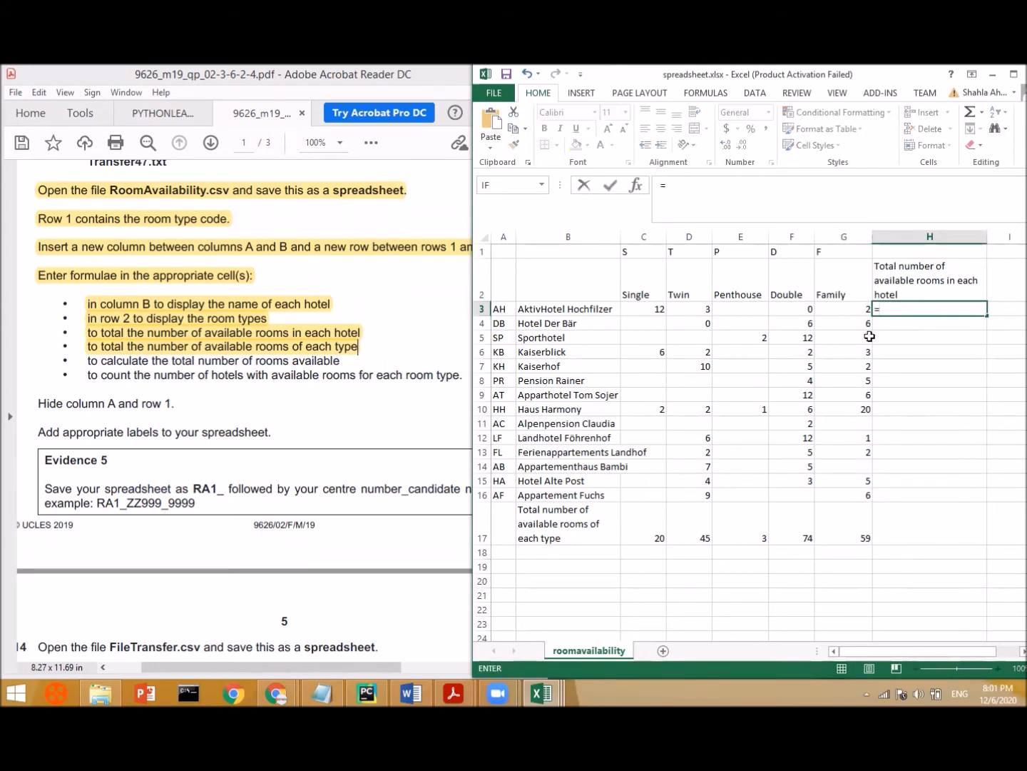
text(sum)
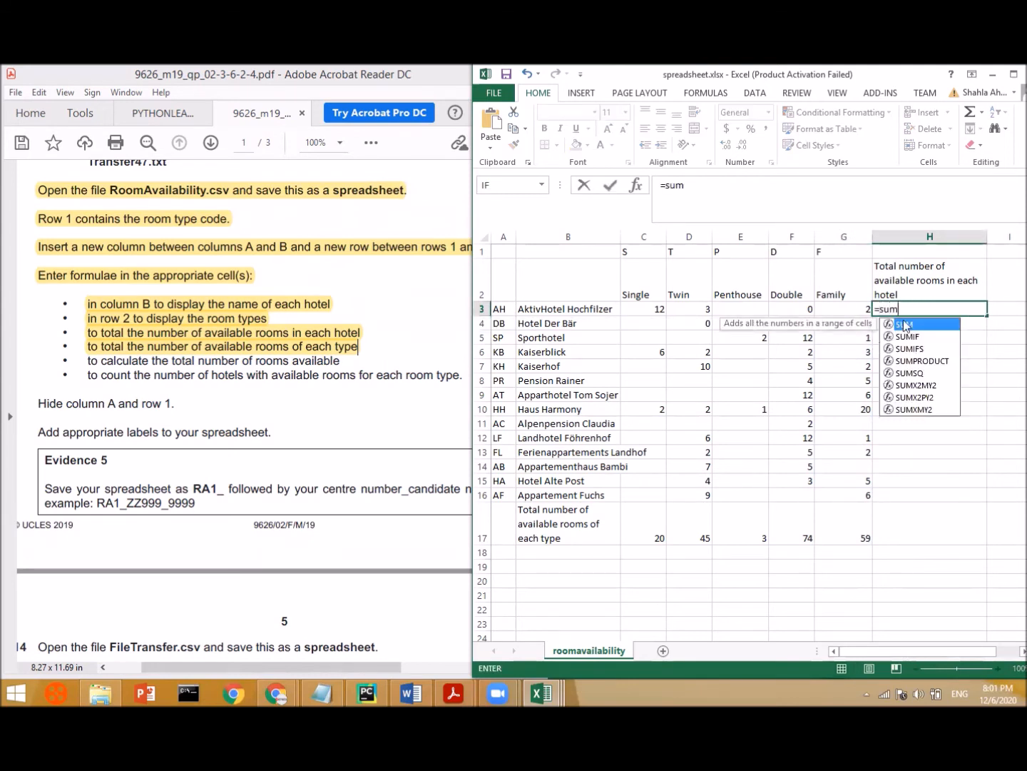
double_click(909, 326)
click(659, 308)
drag(828, 311, 862, 311)
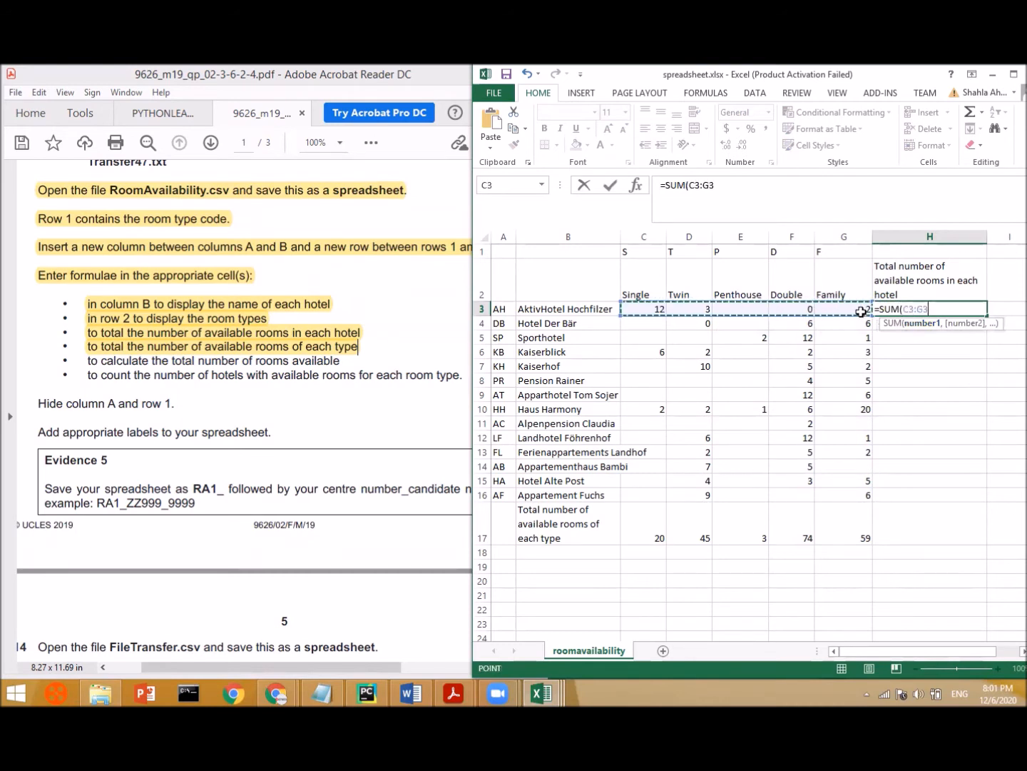
key(Return)
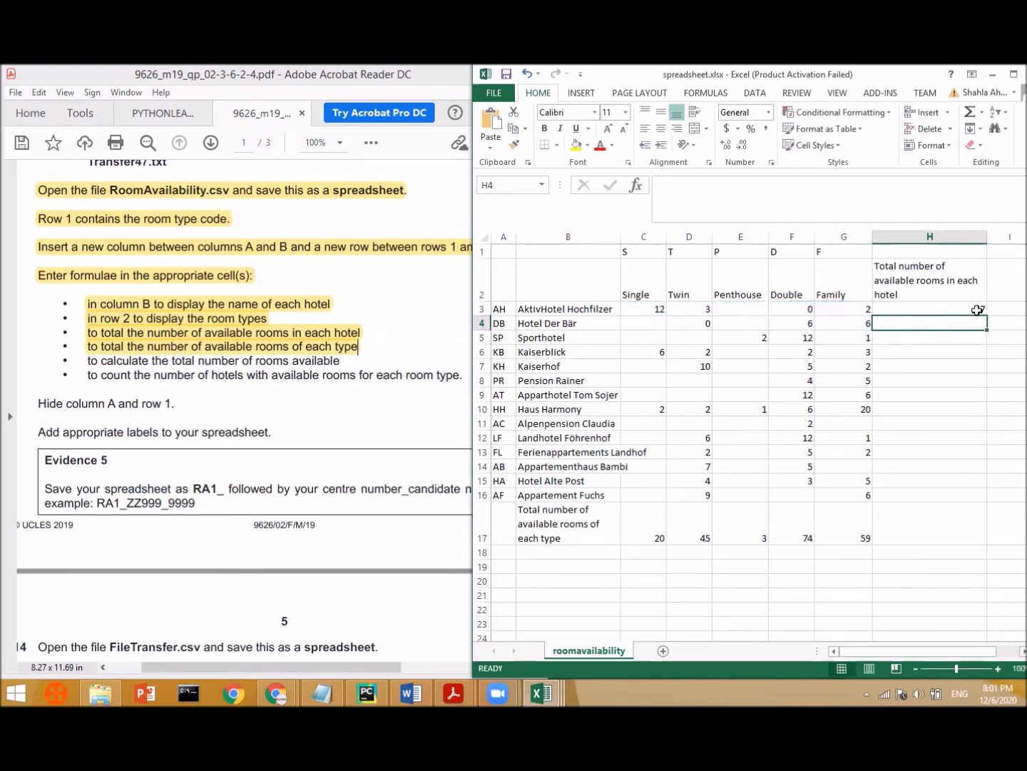
- Fill the hotel total formula from H3 down to H16 and check the range summed in H16
key(Up)
drag(986, 315, 998, 518)
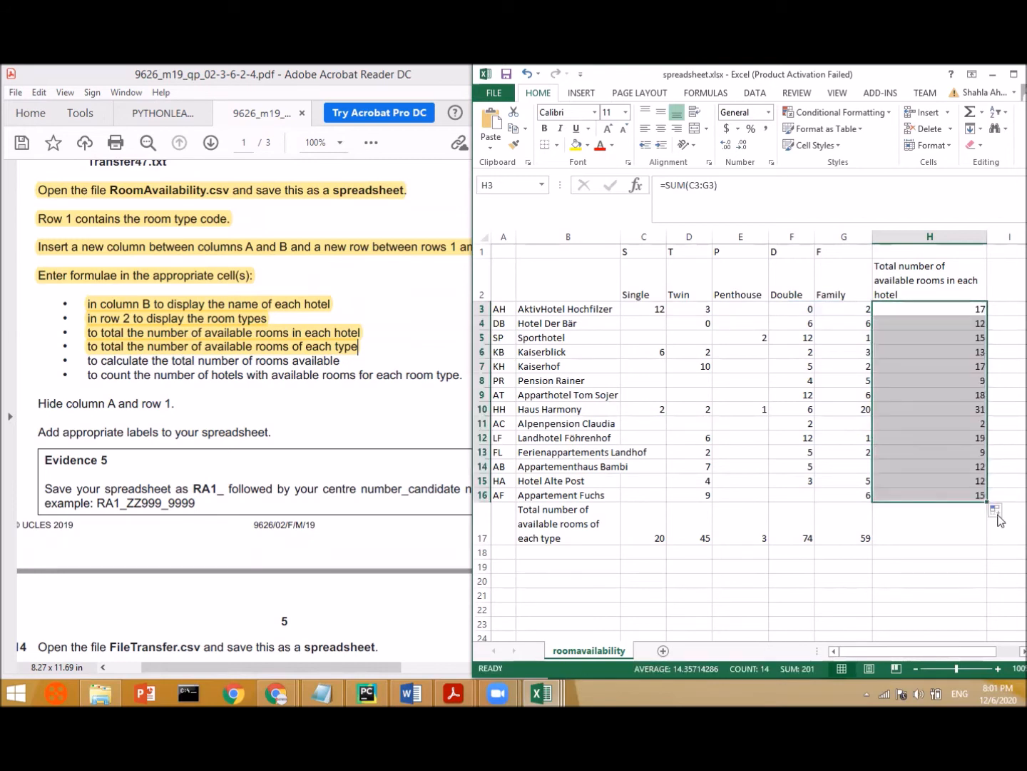
click(934, 495)
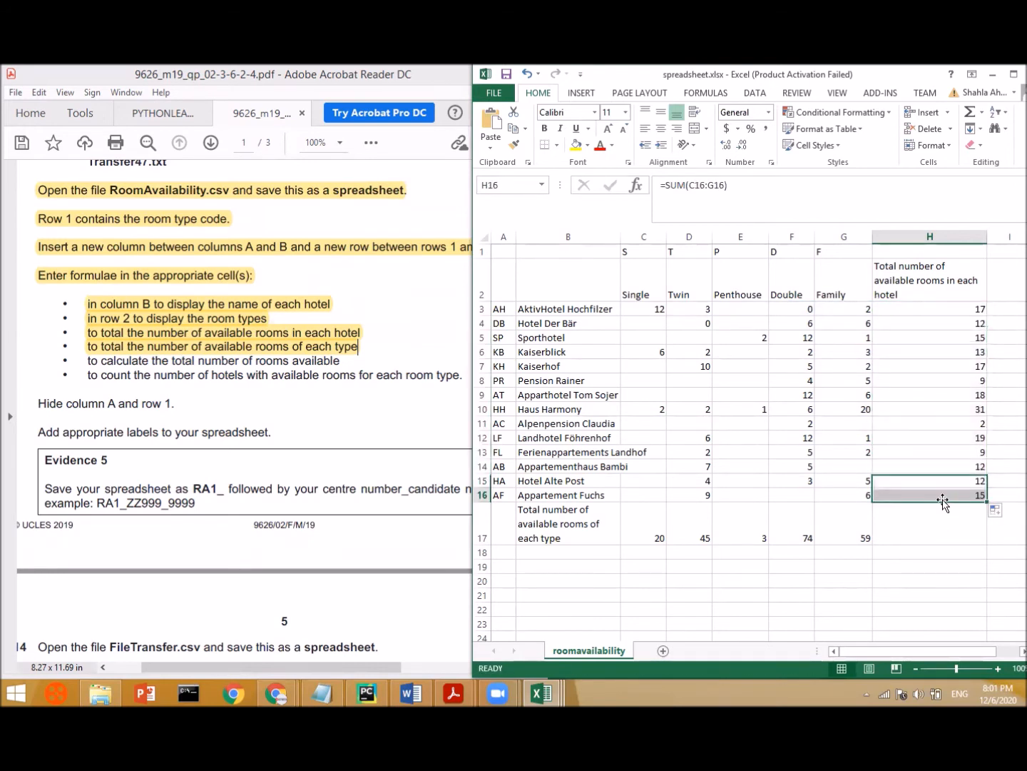
double_click(933, 494)
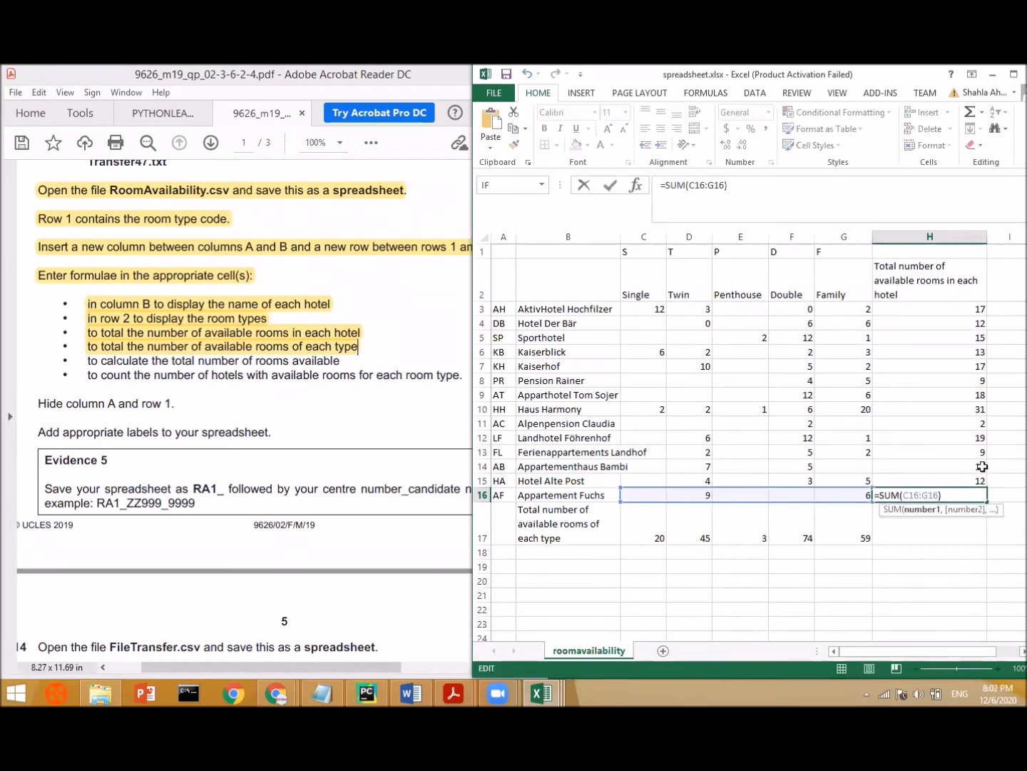
key(Return)
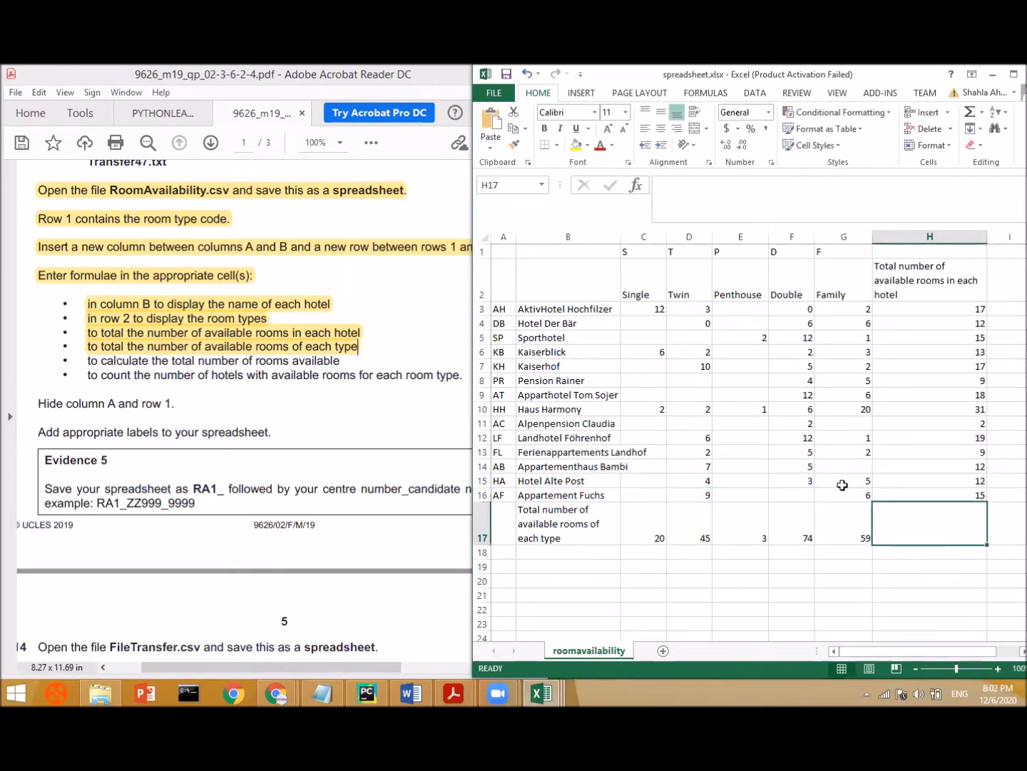
key(Up)
key(Left)
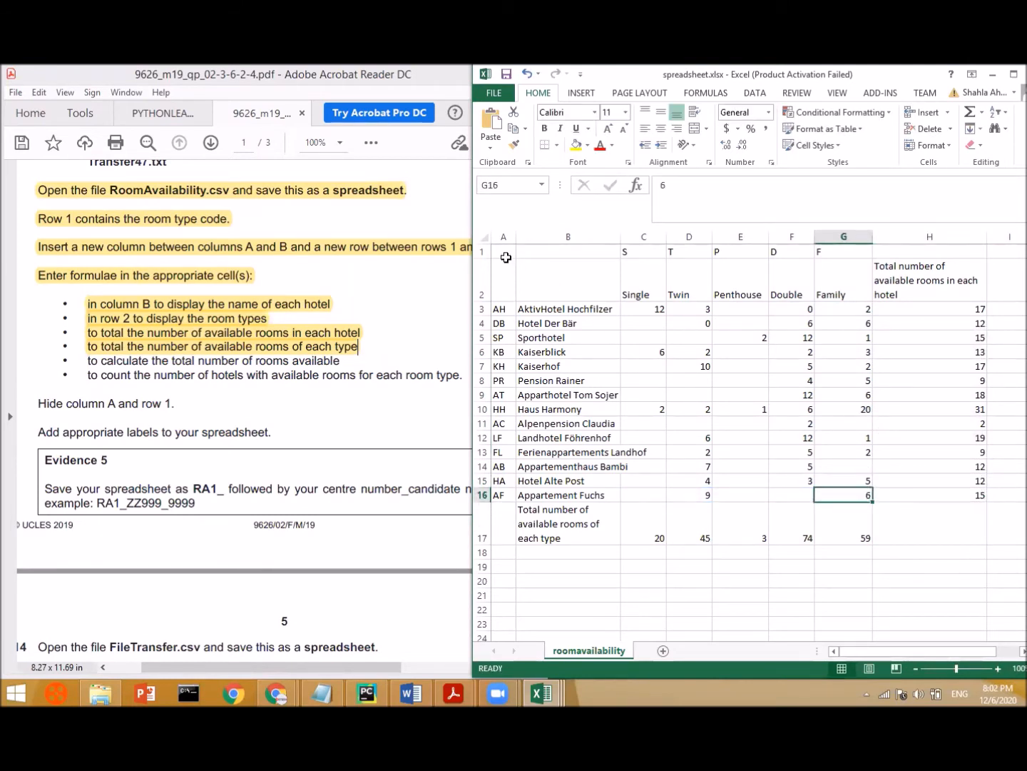
- Apply all borders to the whole table, A1:H17
drag(504, 265, 631, 304)
click(637, 311)
drag(501, 250, 934, 530)
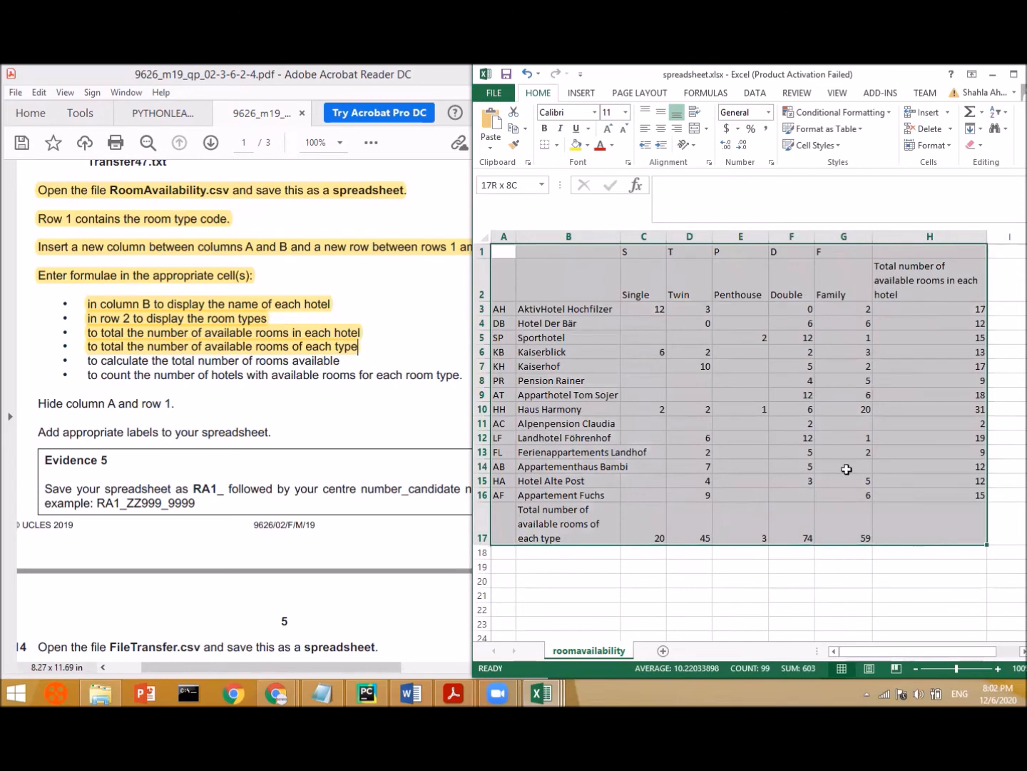
click(558, 145)
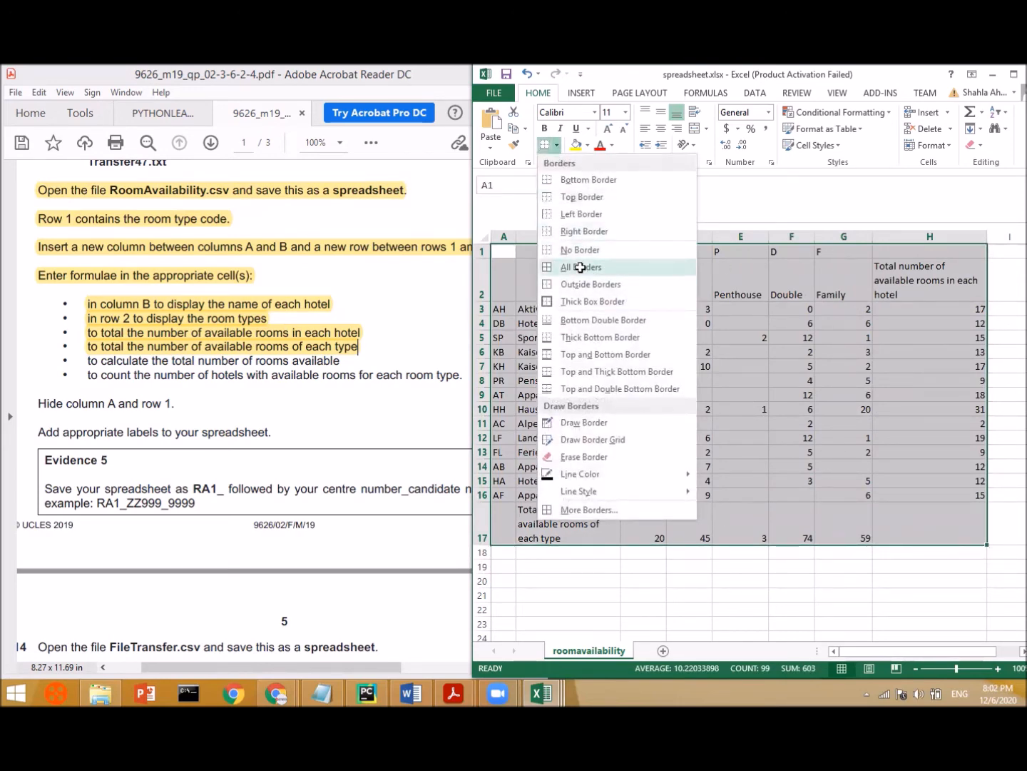
click(591, 266)
click(730, 381)
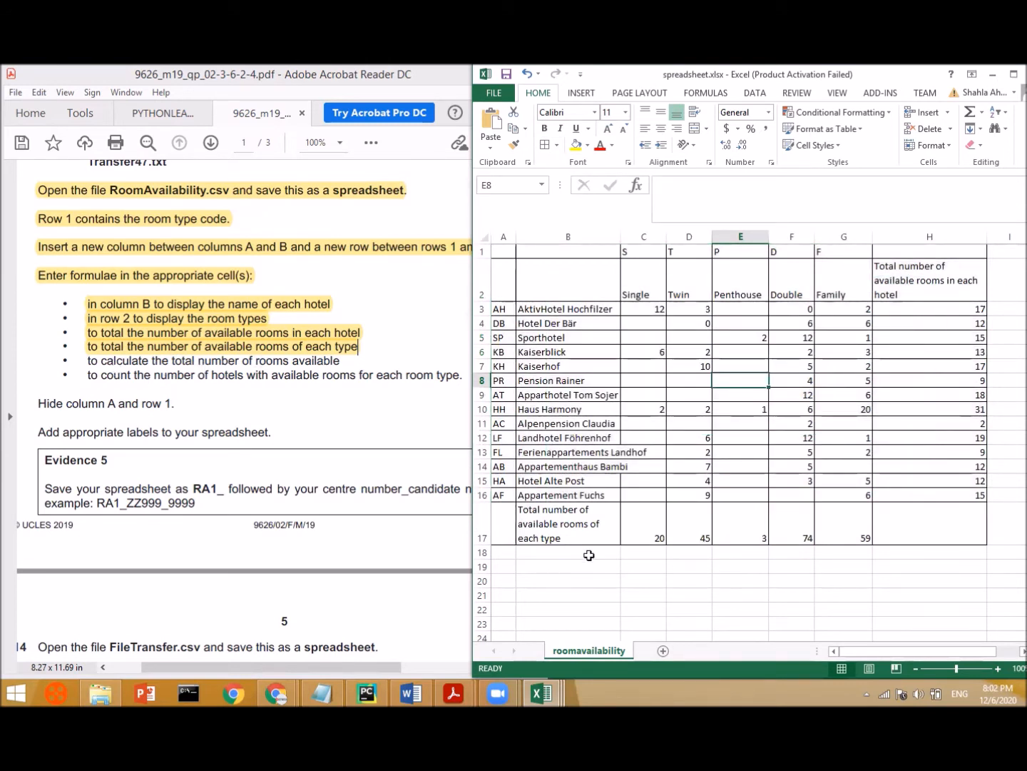
- Label B18 "total number of rooms available" with the exam paper's wording, wrap the text and make row 18 taller
click(568, 553)
text(total number of rooms available)
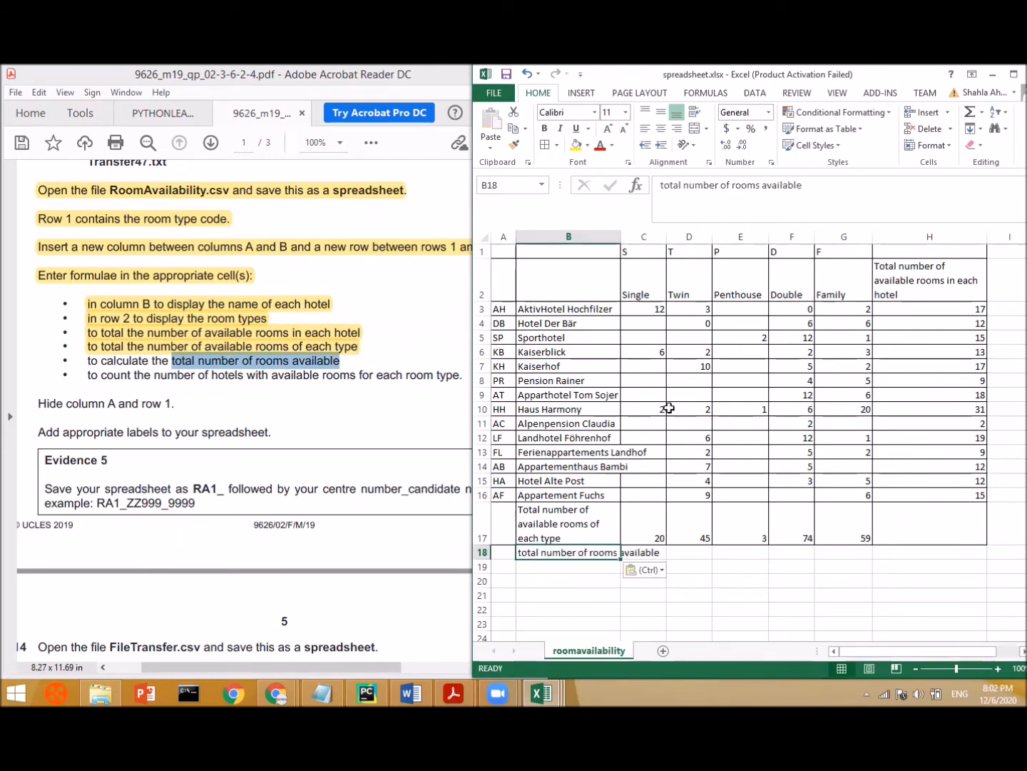
click(689, 566)
drag(482, 566, 482, 585)
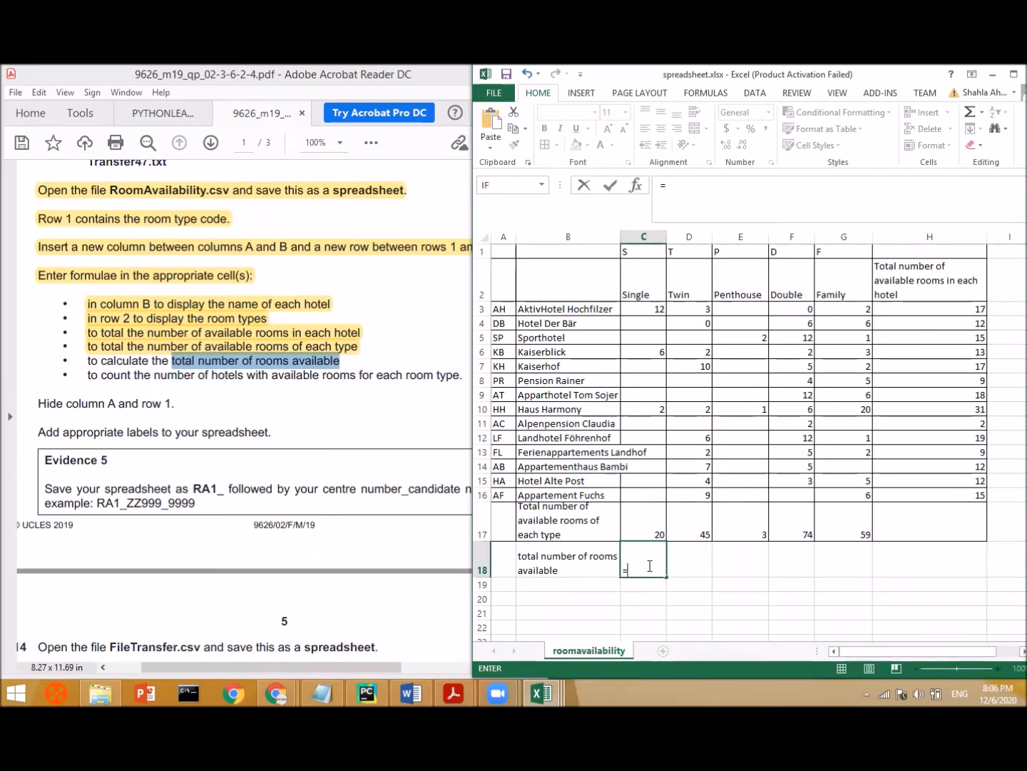
- Calculate the overall number of available rooms in C18 with the formula =SUM(C17:G17)
text(su)
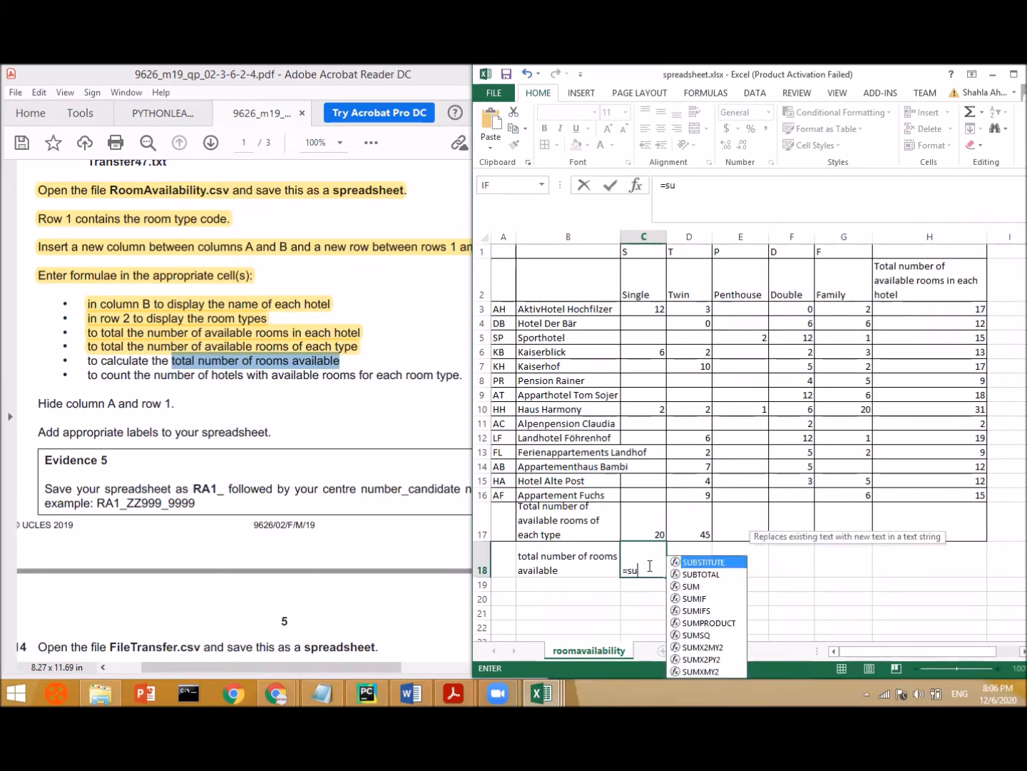
text(m()
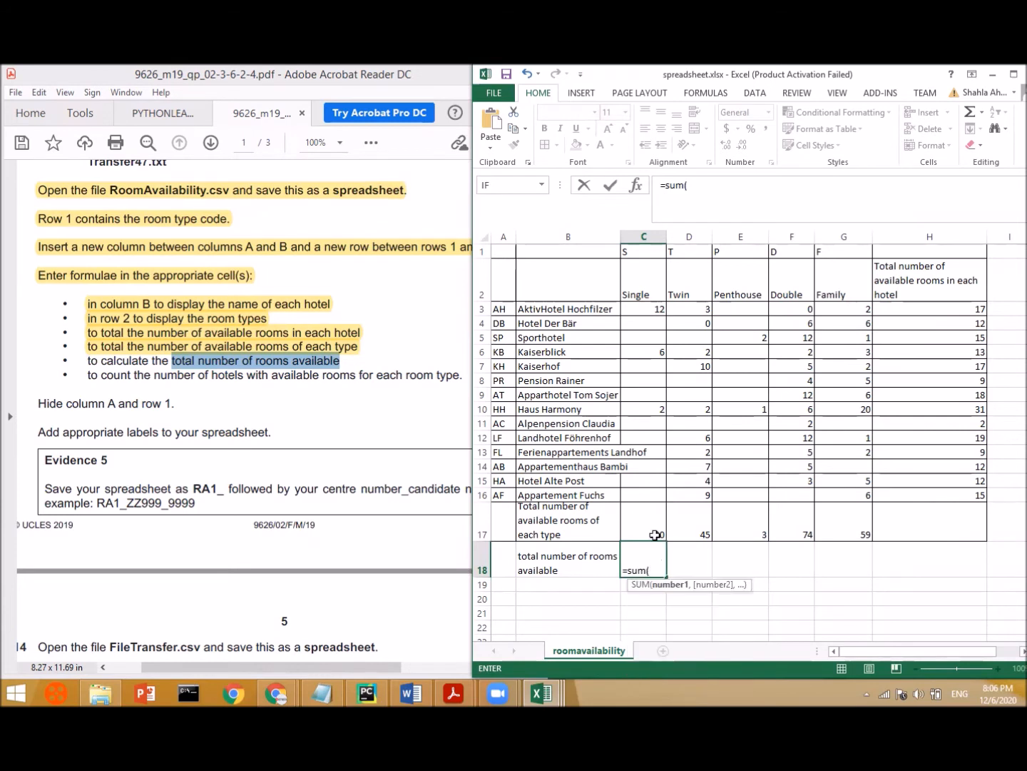
drag(644, 531, 863, 536)
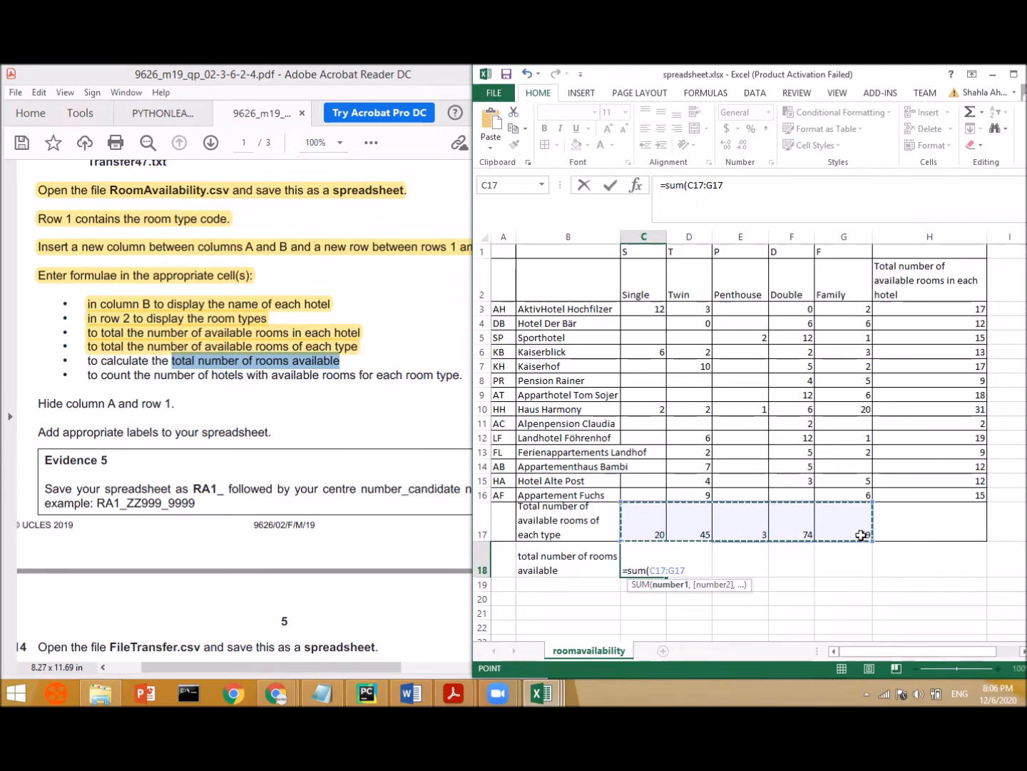
text())
key(Return)
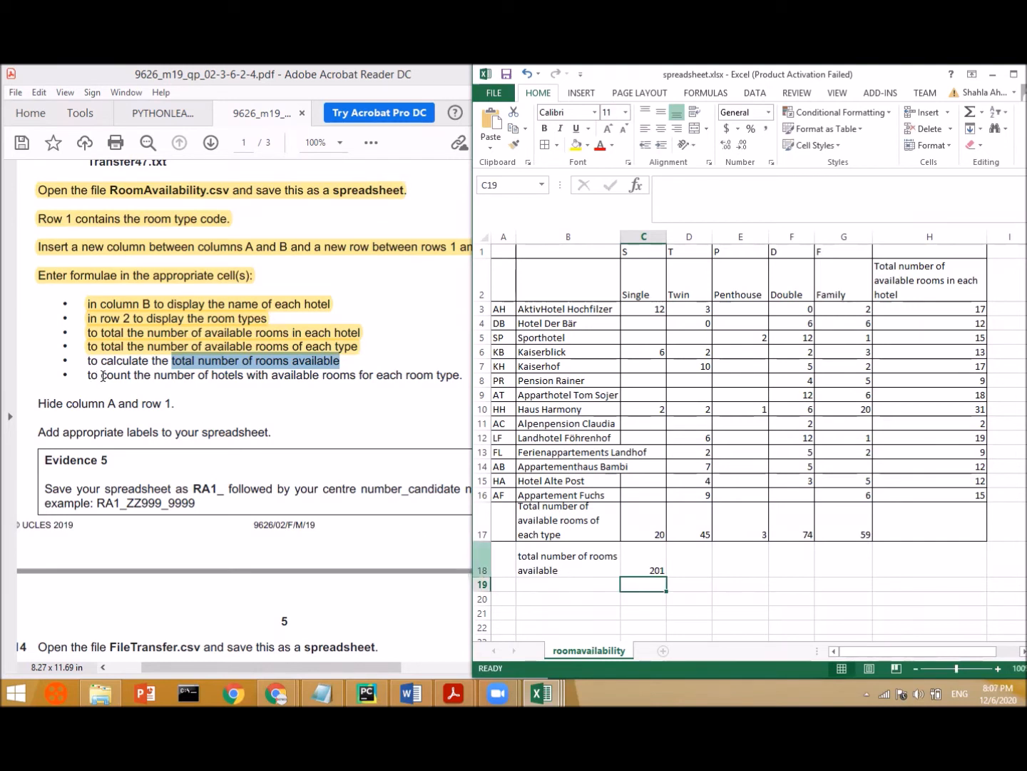
- Highlight the bullet "to calculate the total number of rooms available" in the exam paper
click(238, 375)
click(87, 356)
mouse_move(88, 361)
mouse_down()
mouse_move(358, 364)
mouse_move(349, 351)
mouse_move(341, 361)
mouse_up()
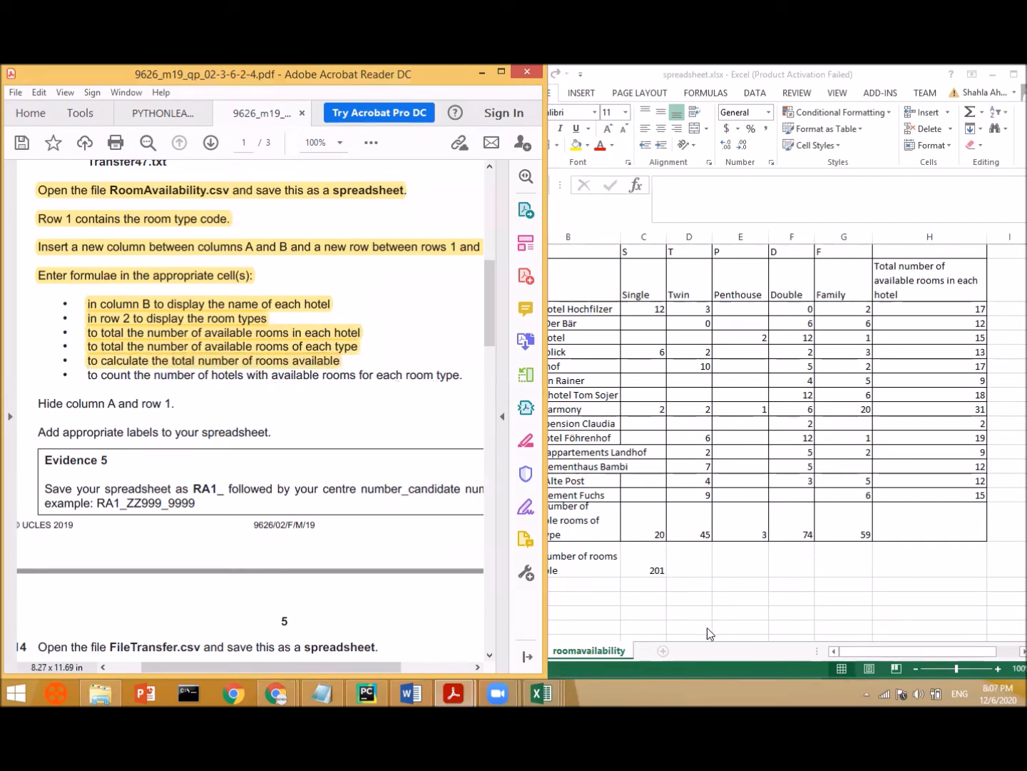
- Widen column B and label B19 "the number of hotels with available rooms for each room type." with wrapped text
click(655, 586)
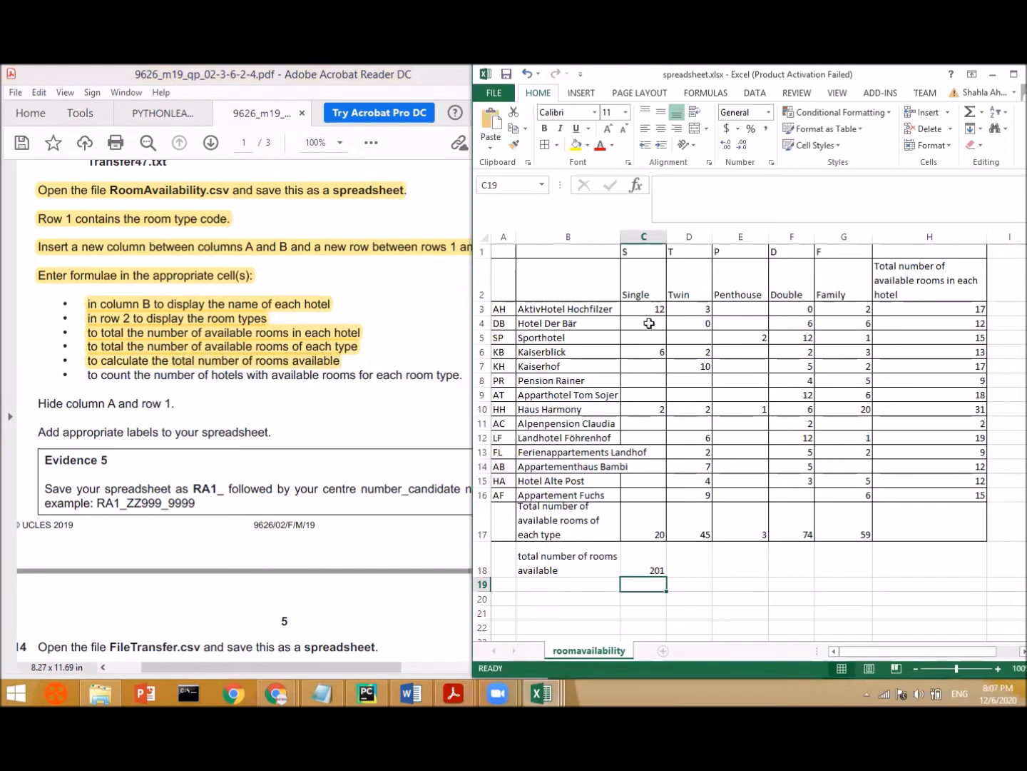
drag(632, 234, 652, 235)
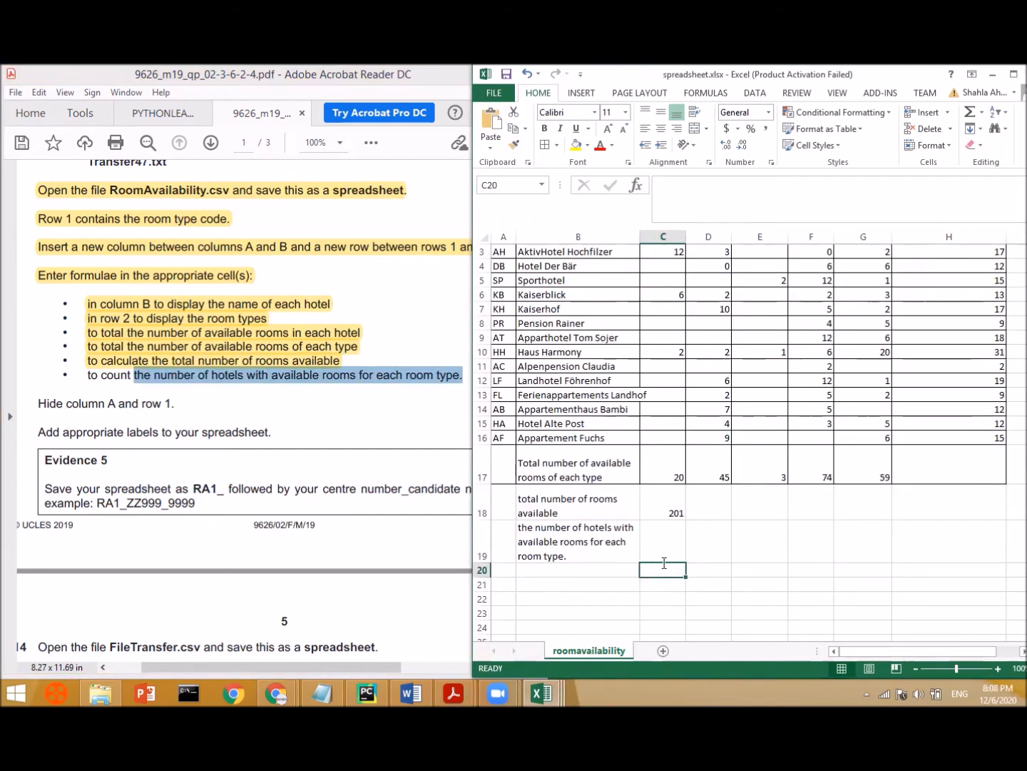
- Count the hotels with available single rooms in C19 with the formula =COUNTIF(C3:C16,">0")
text(=)
key(Escape)
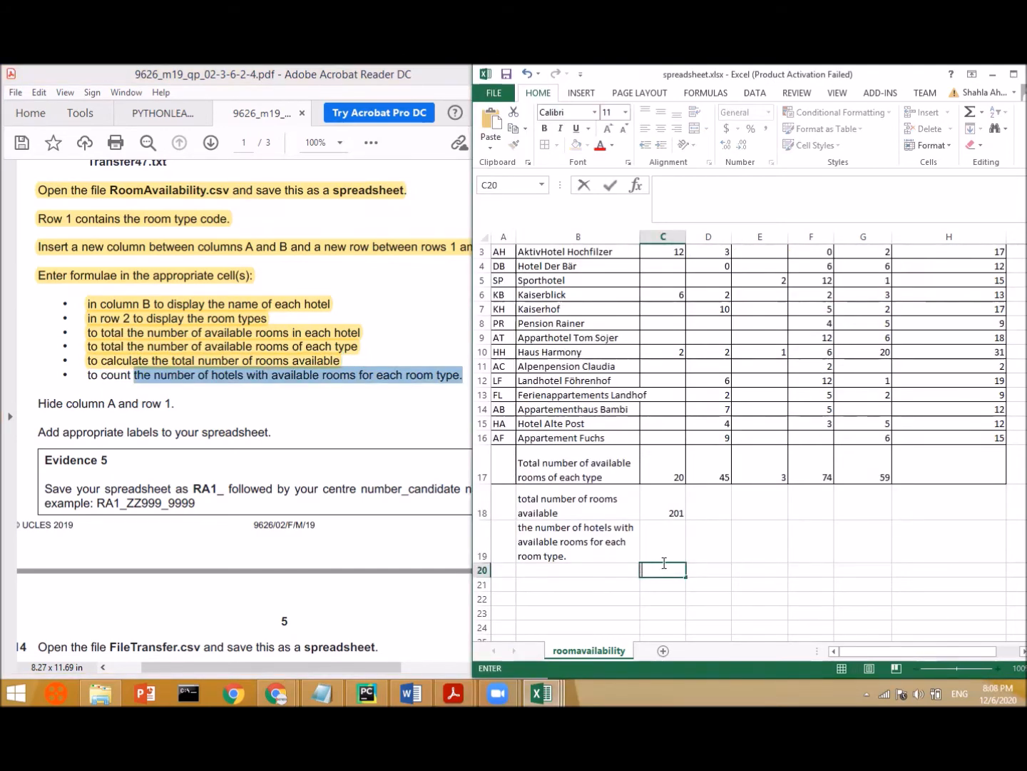
click(655, 536)
text(=cou)
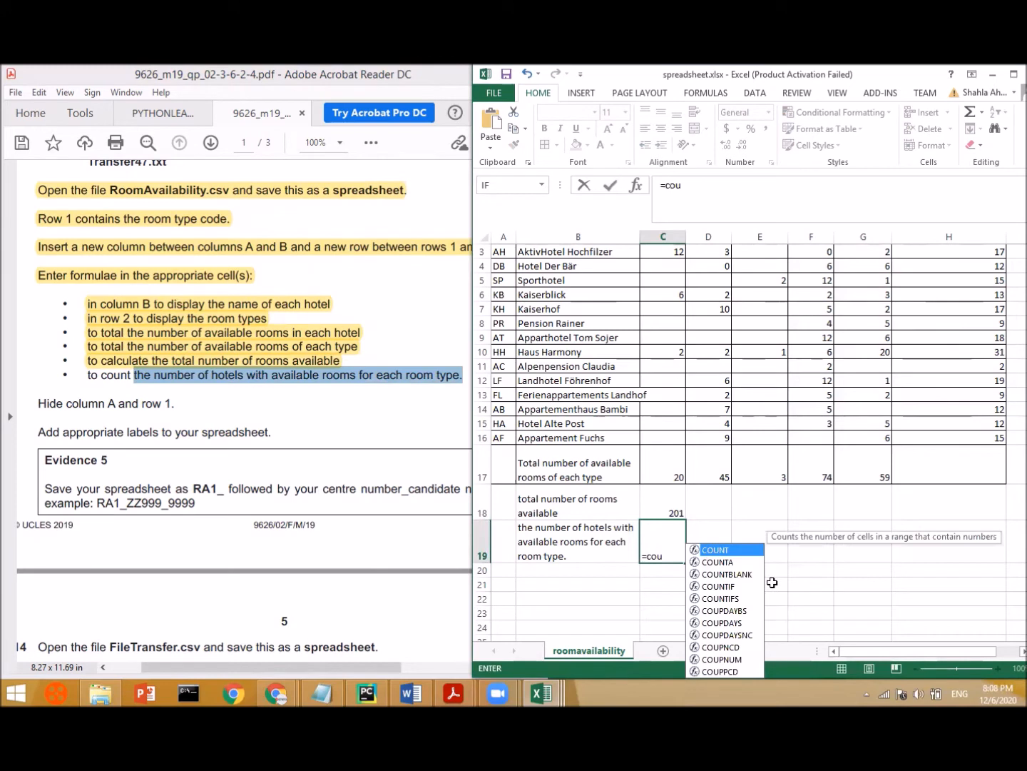
double_click(723, 586)
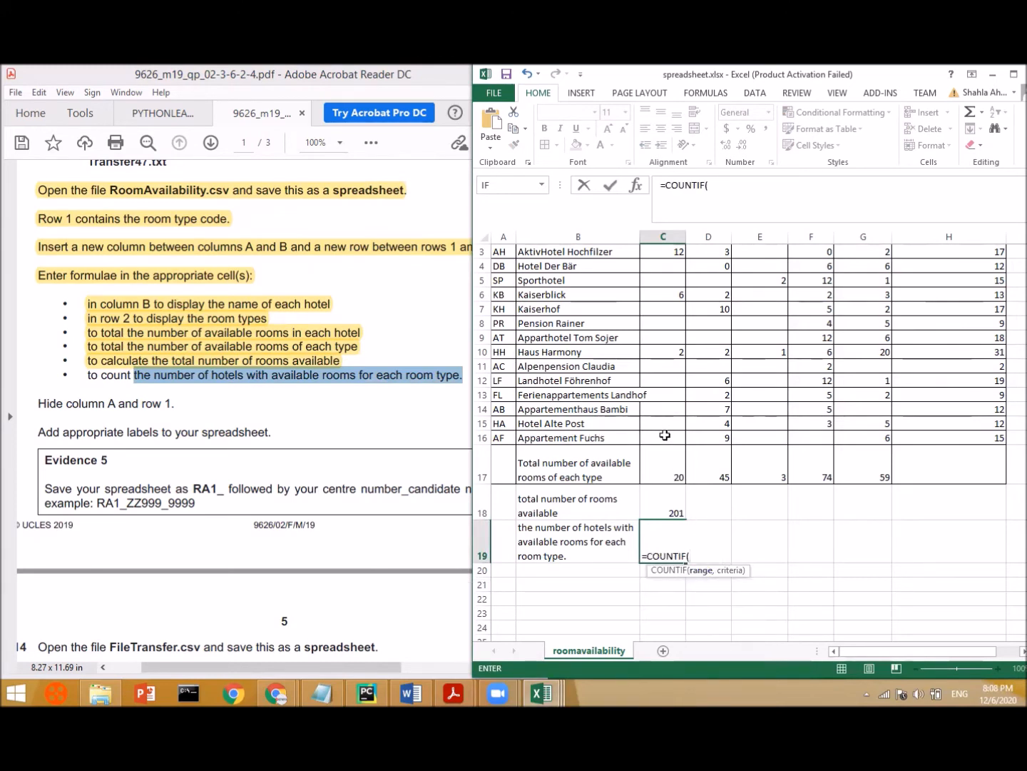
drag(667, 436, 664, 243)
drag(661, 344, 659, 311)
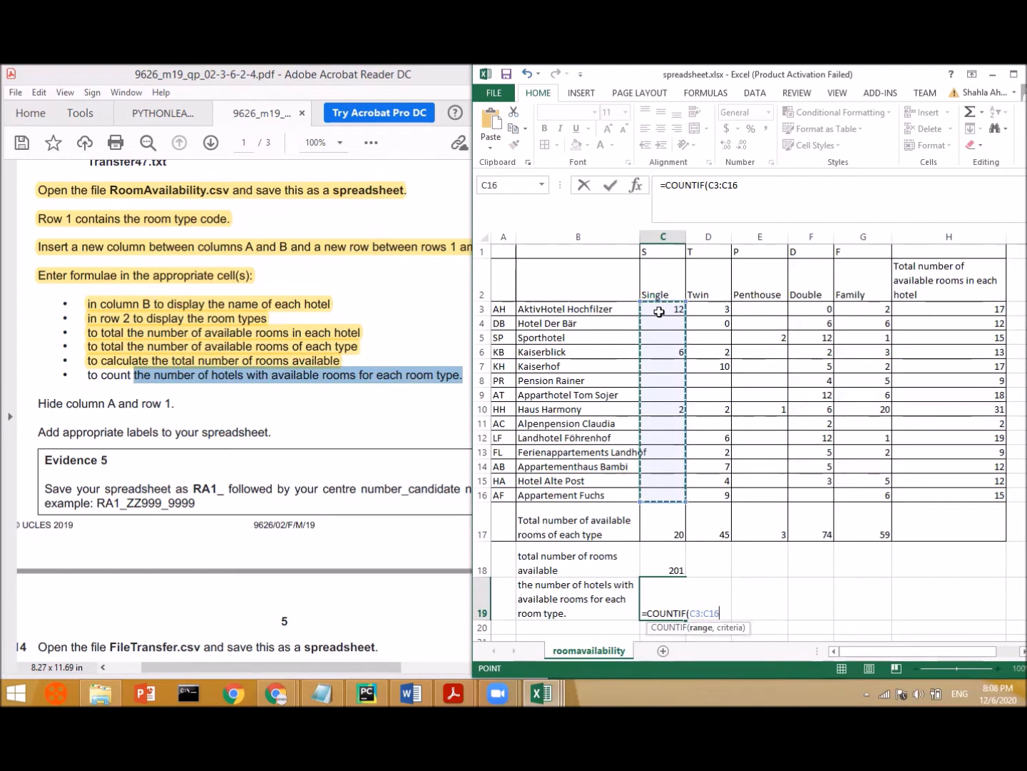
text(,)
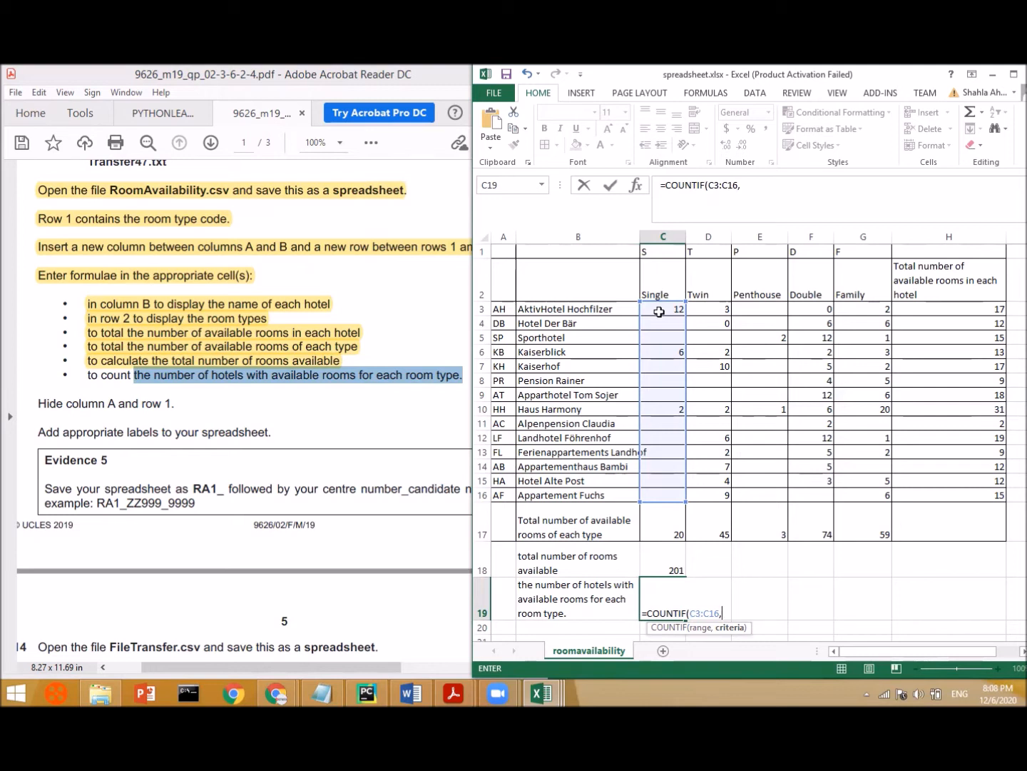
text(>0"))
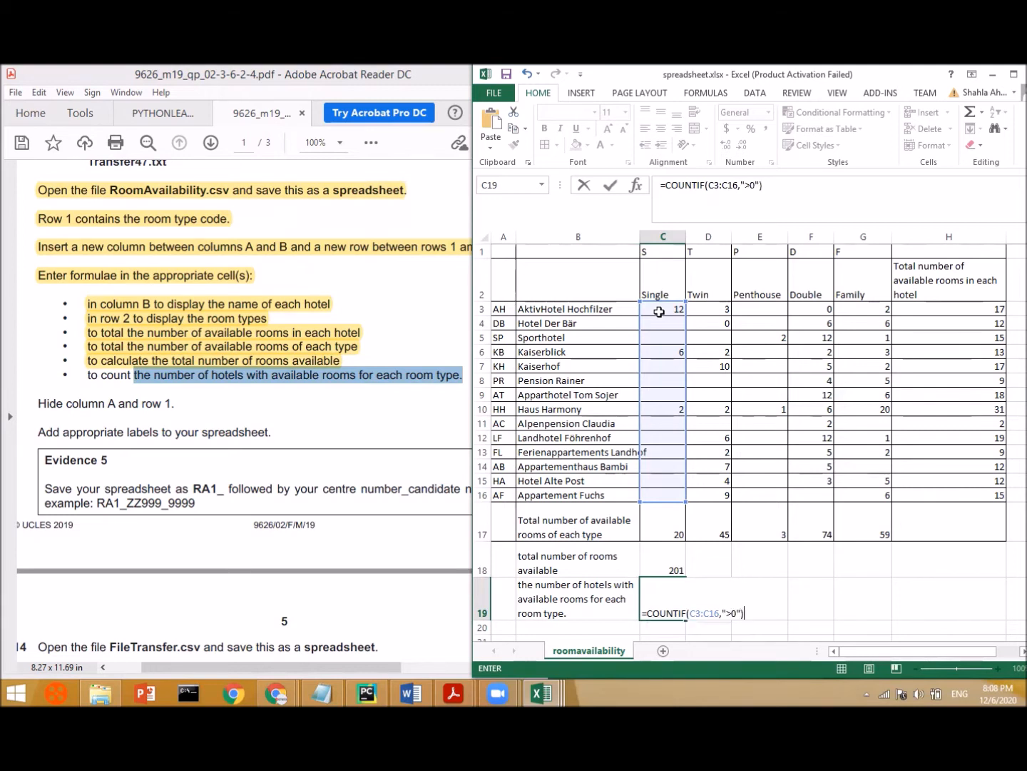
key(Return)
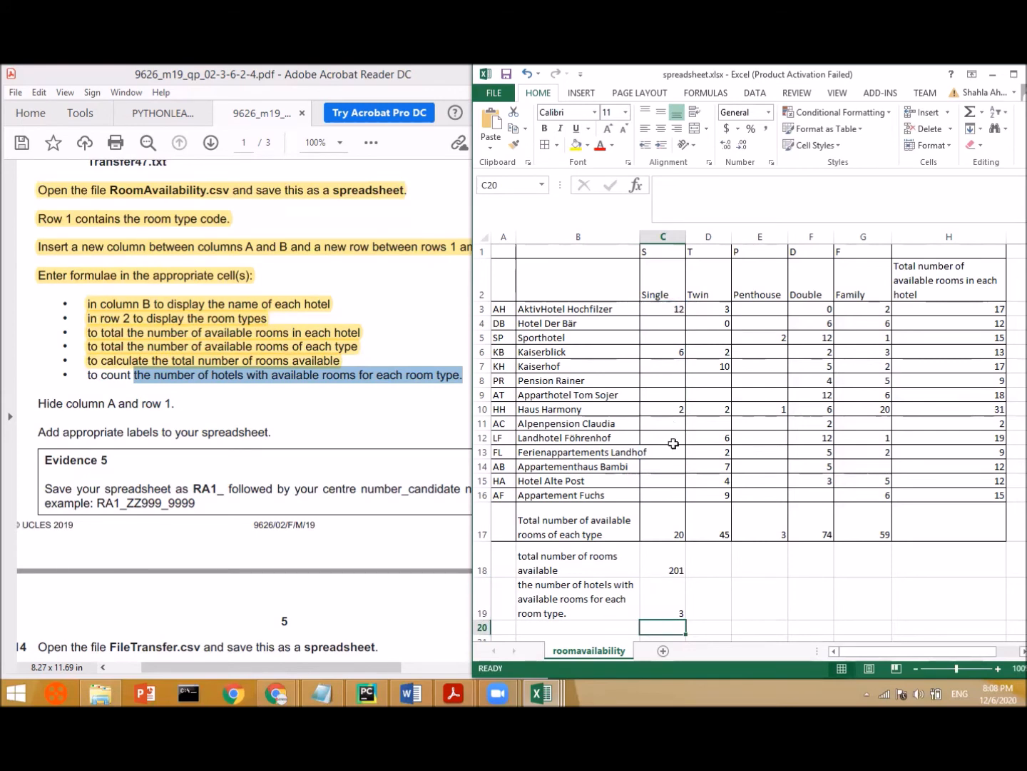
- Fill the COUNTIF formula from C19 into D19 for the twin rooms and check its range
click(685, 613)
drag(687, 620, 727, 613)
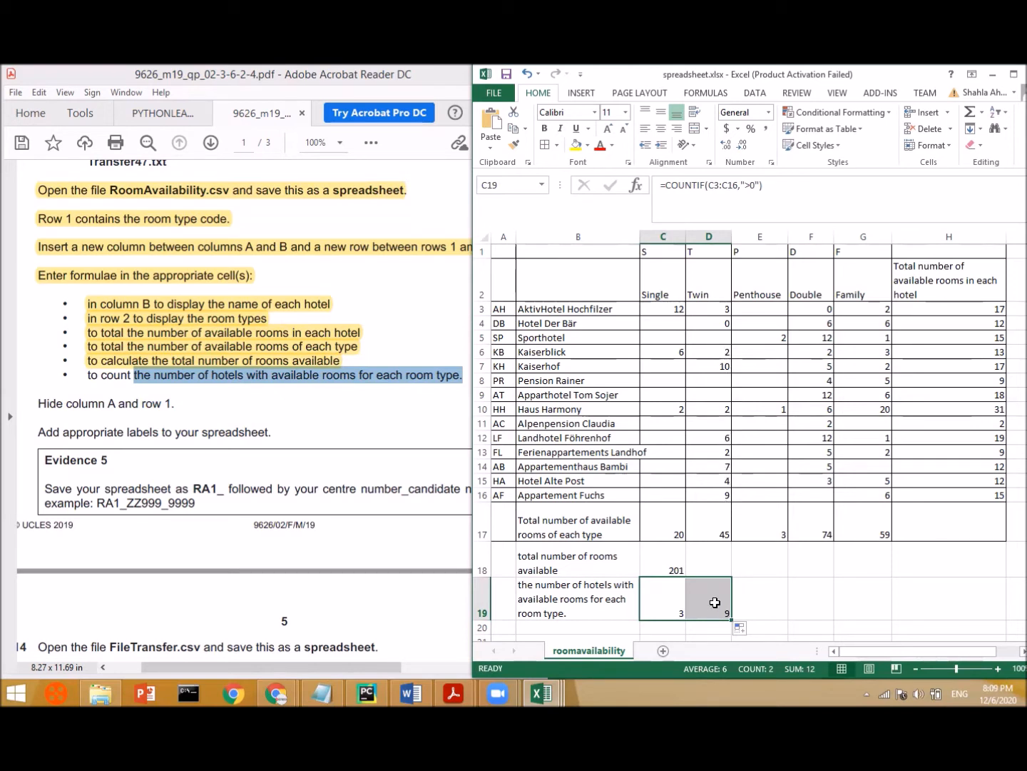
click(771, 603)
click(714, 604)
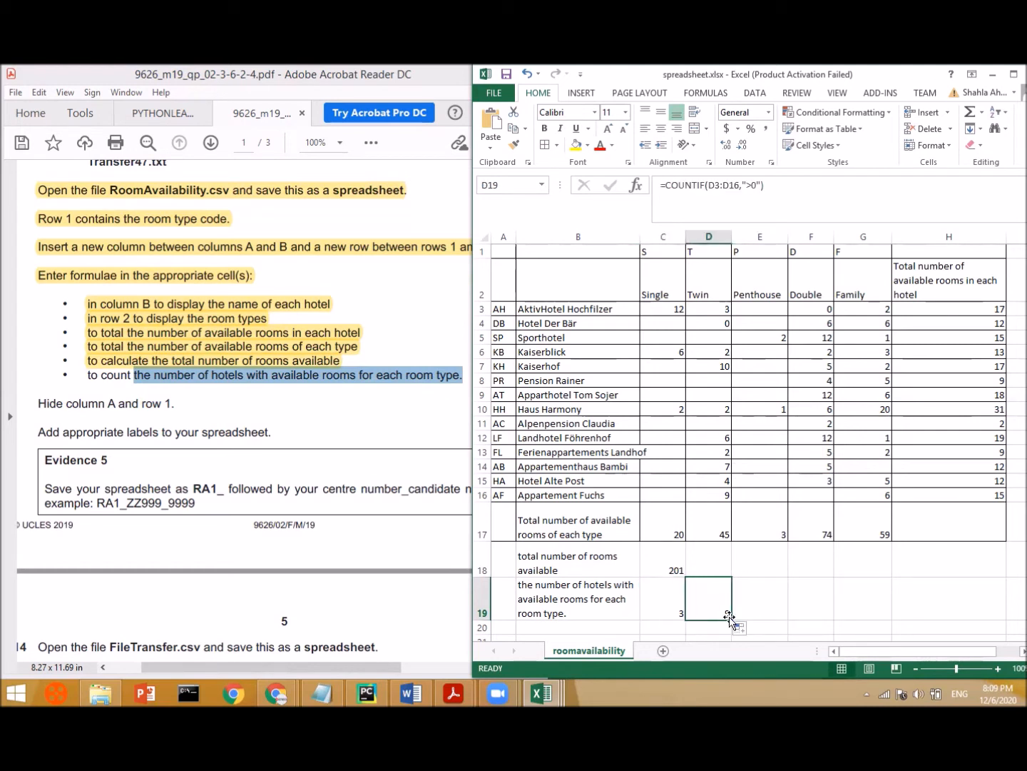
- Fill the COUNTIF formula from D19 across to G19 and highlight the bullet about counting hotels with available rooms in the exam paper
drag(732, 620, 881, 613)
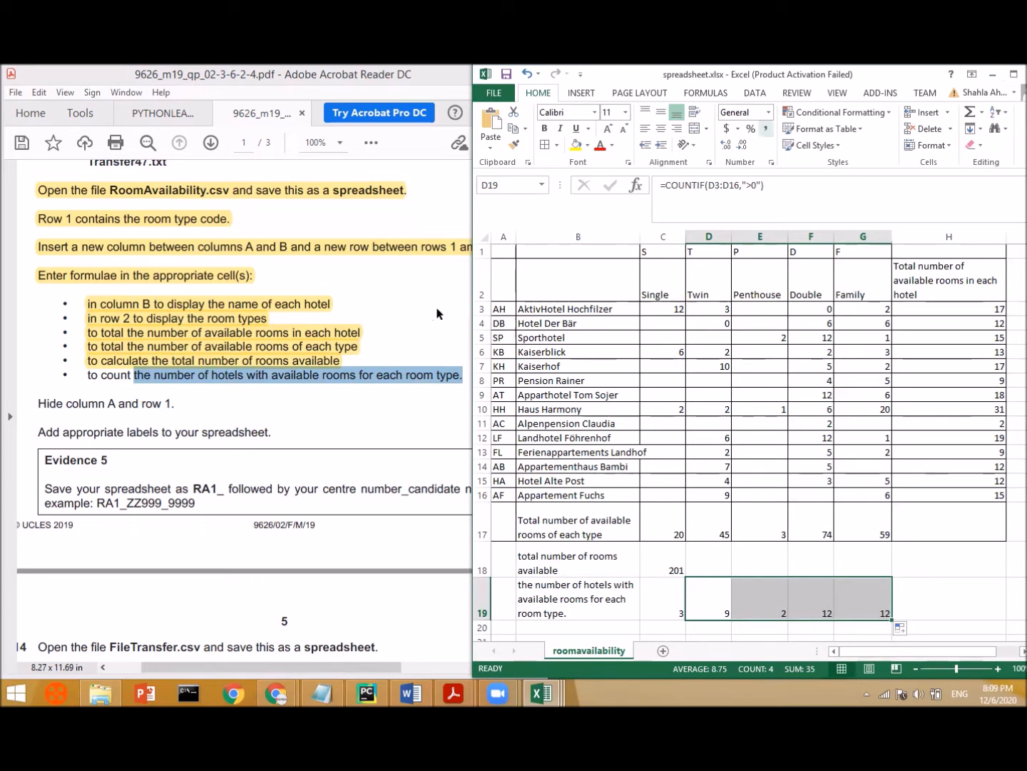
click(121, 403)
drag(88, 376, 464, 380)
click(340, 350)
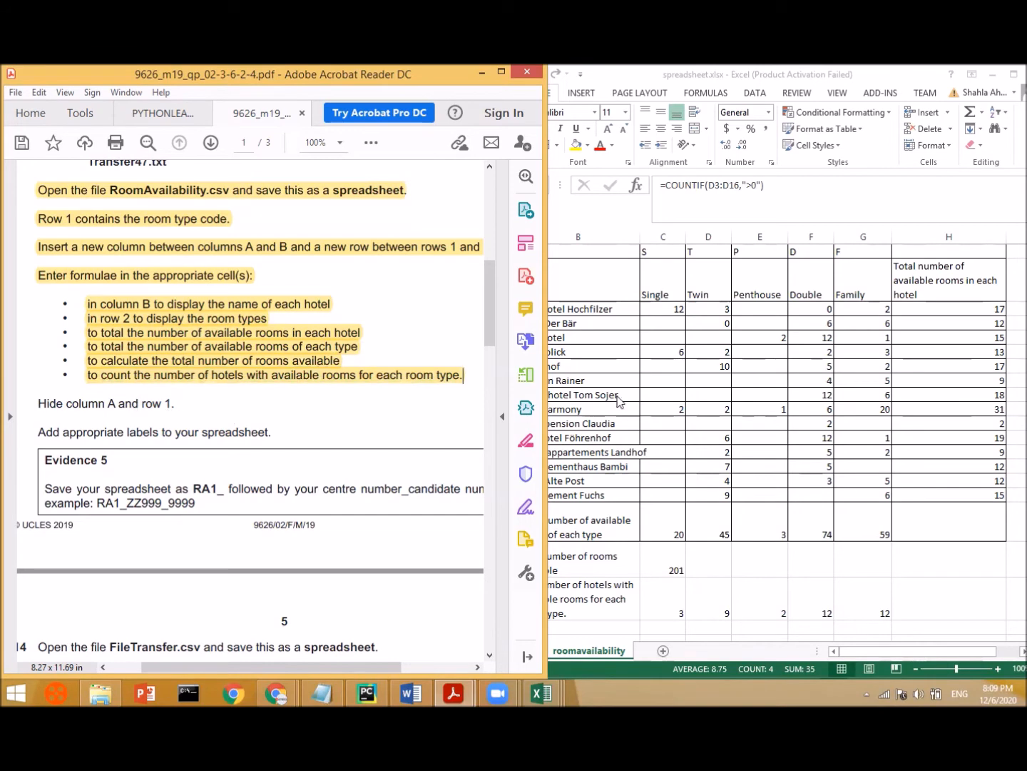
- Hide column A and row 1 of the roomavailability sheet
click(553, 247)
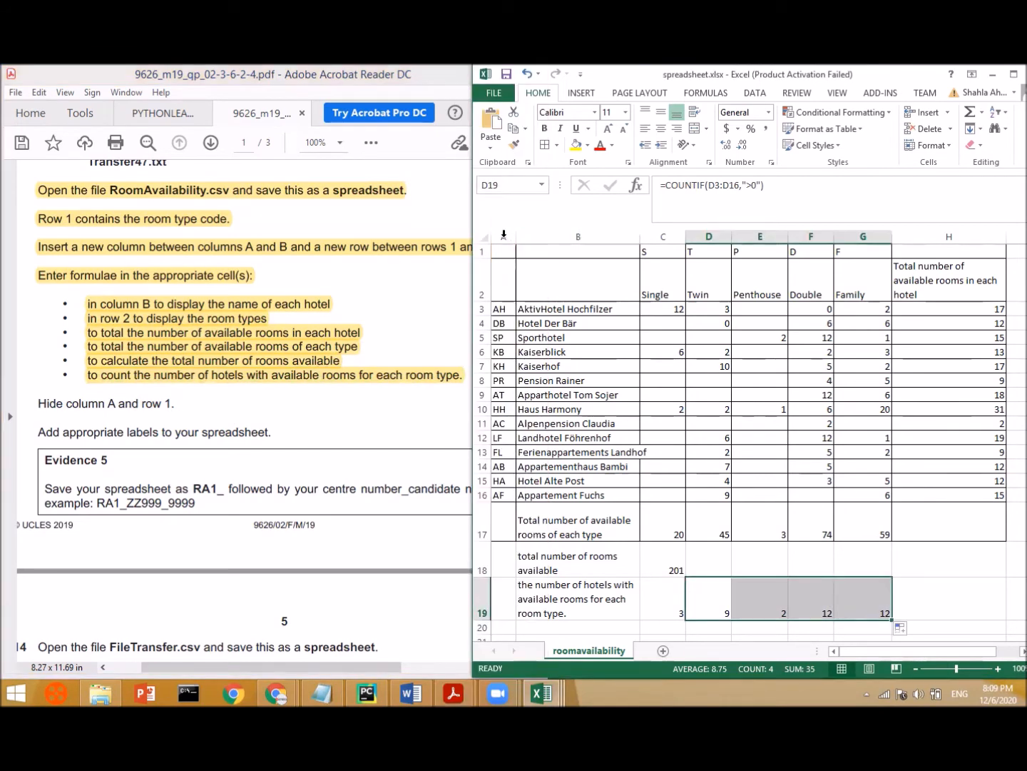
click(504, 235)
right_click(505, 238)
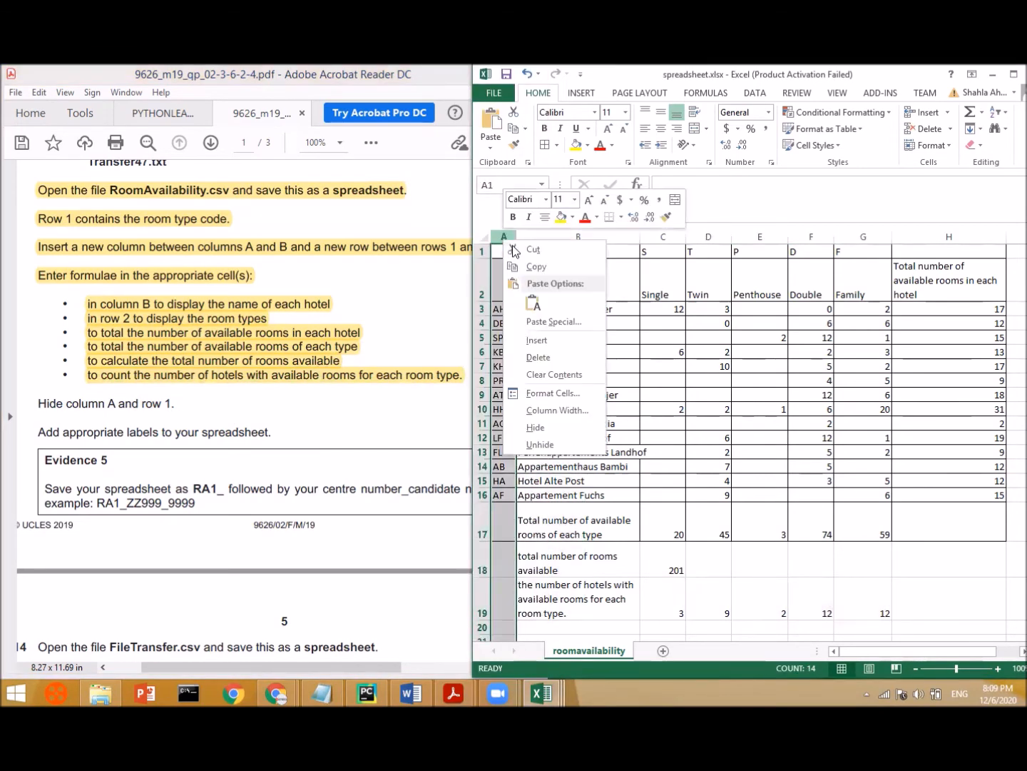
click(539, 426)
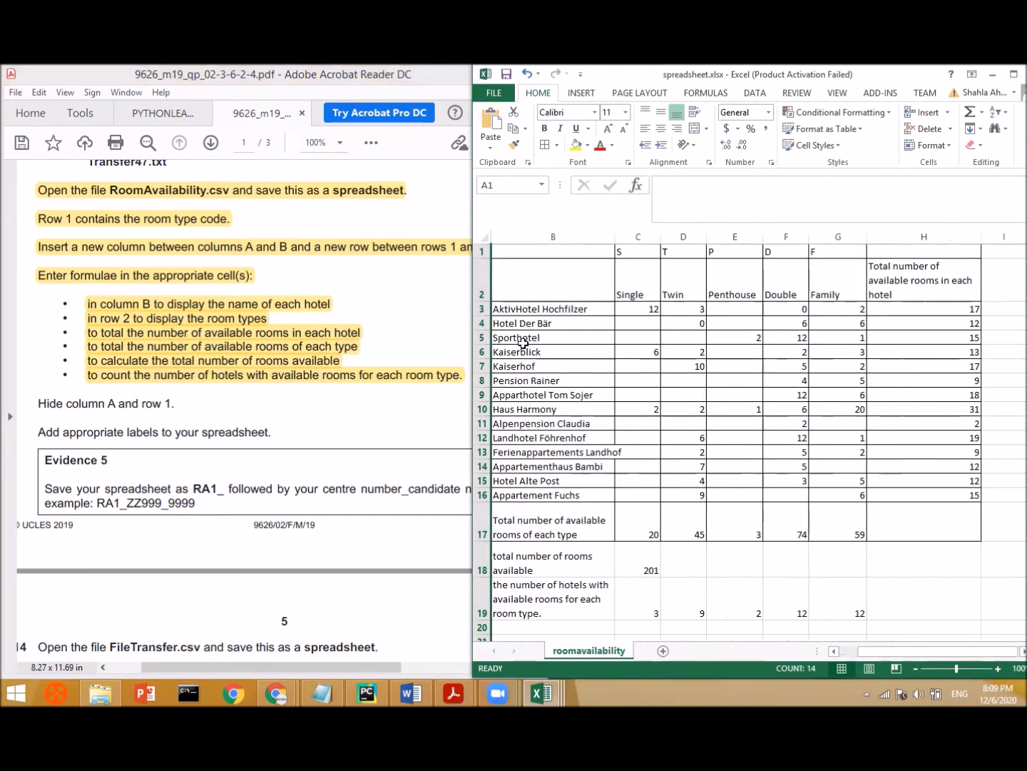
click(480, 251)
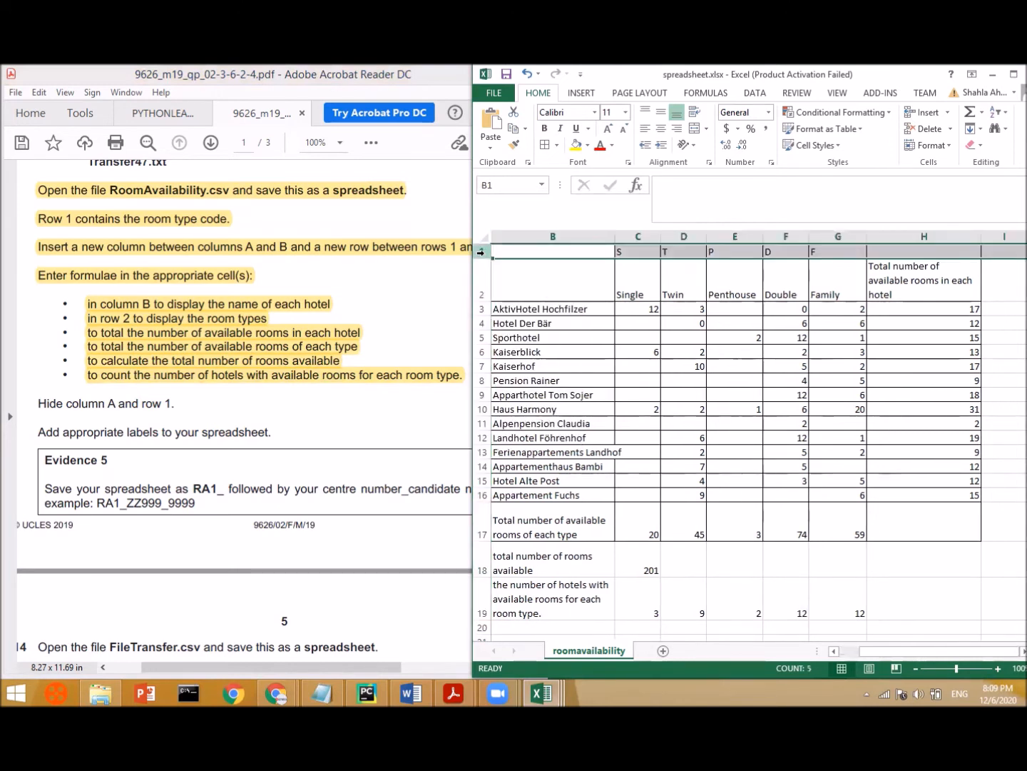
right_click(481, 251)
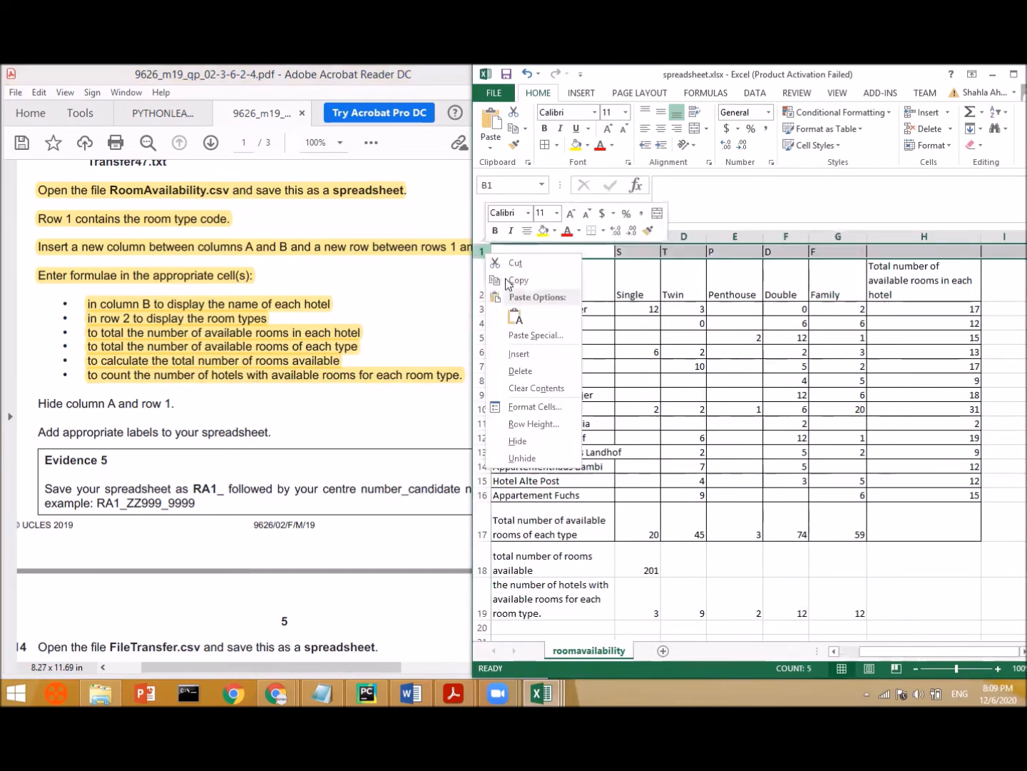
click(527, 441)
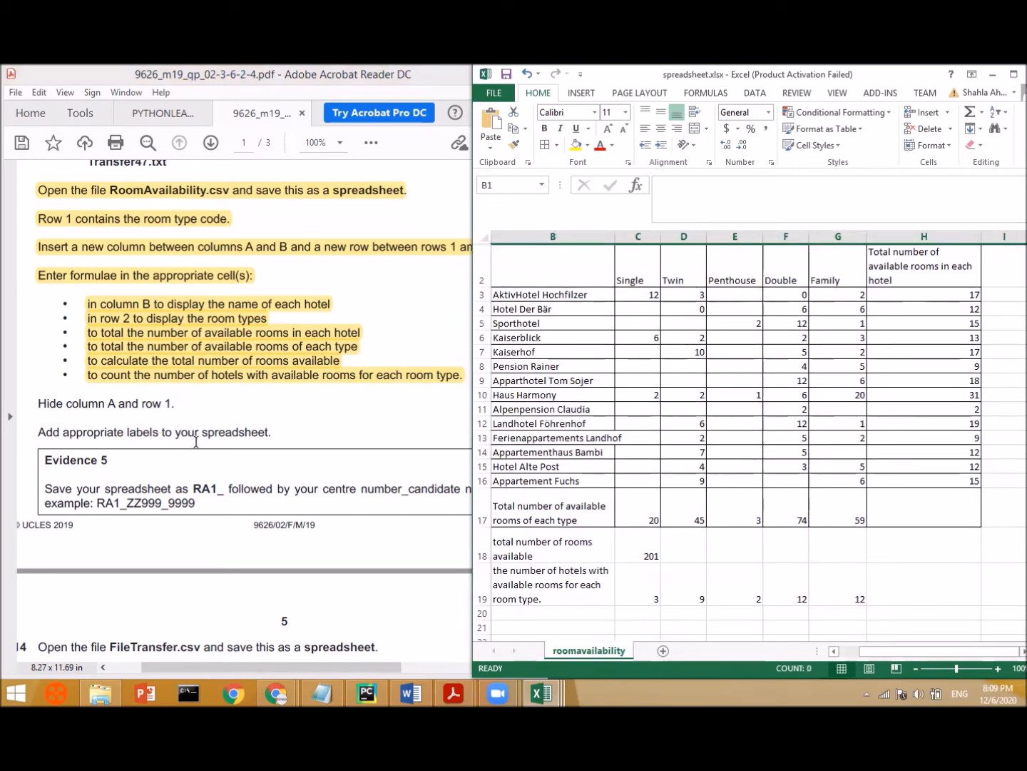
- Label cell B2 "Hotel Name" as the heading of the hotel column
click(530, 273)
text(Ho)
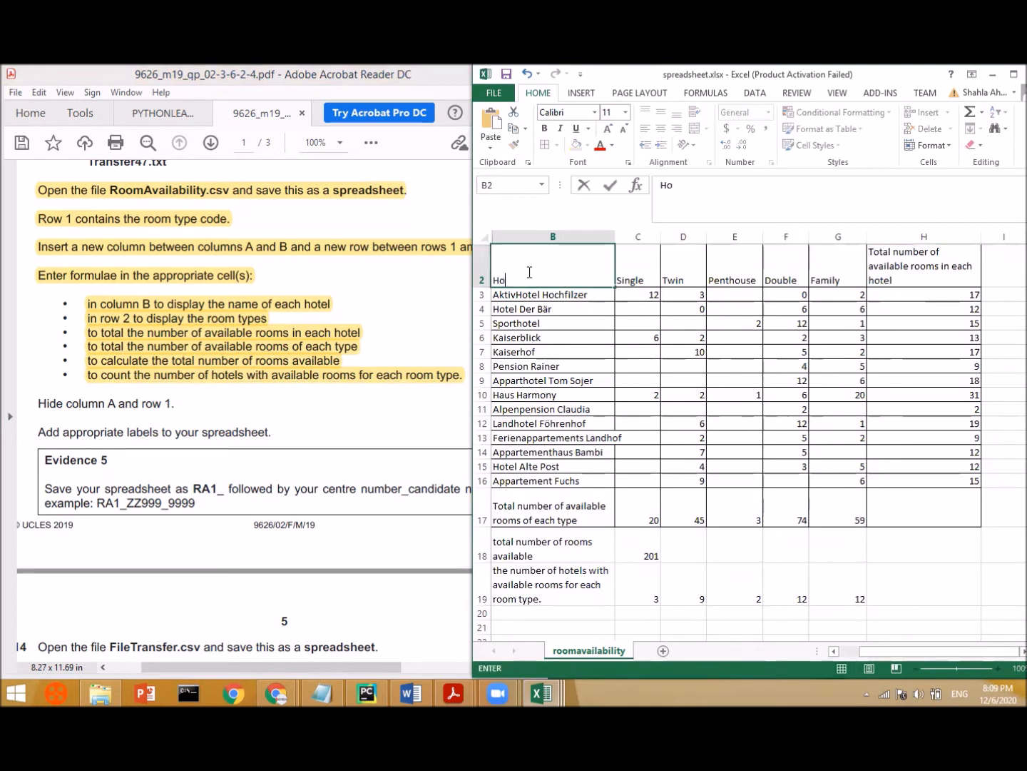
text(tel Name)
click(594, 328)
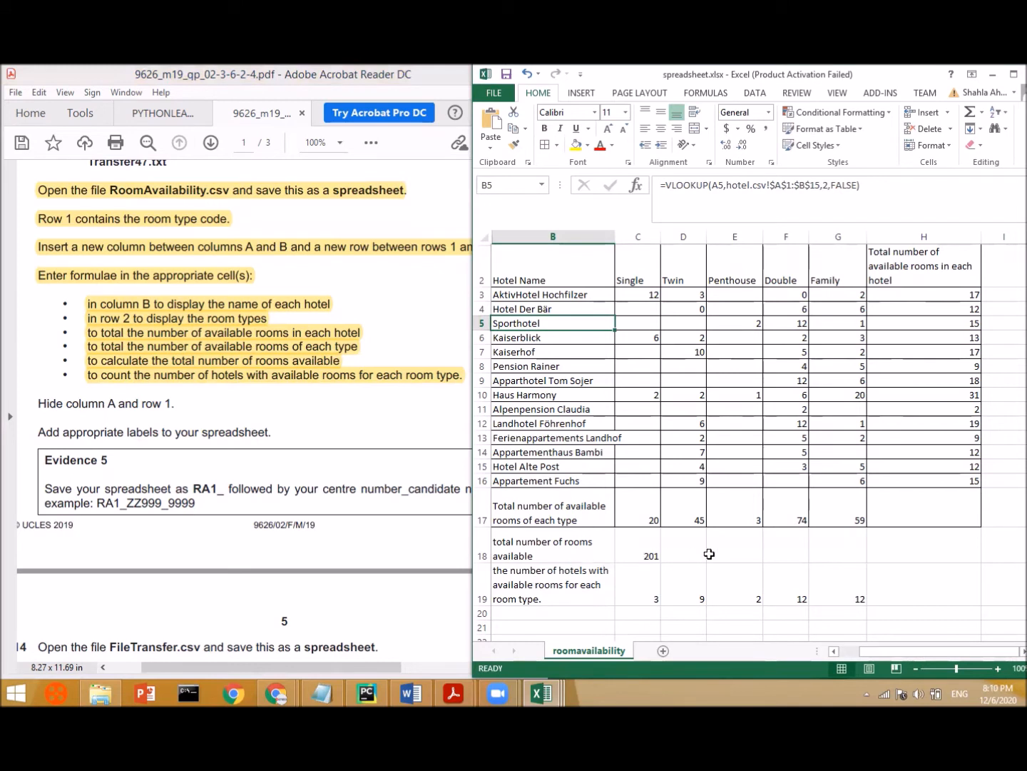
- Swap the two bottom rows so the hotel counts are in row 18 and the total number of rooms available is in row 19
drag(536, 545, 961, 548)
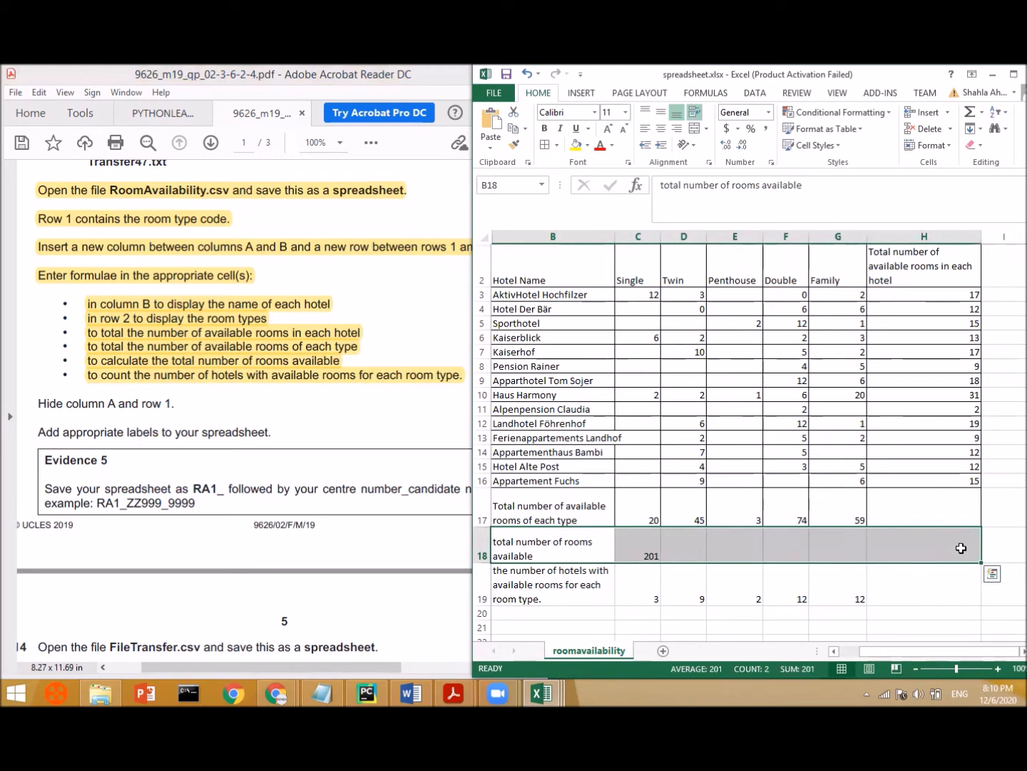
key(ctrl+c)
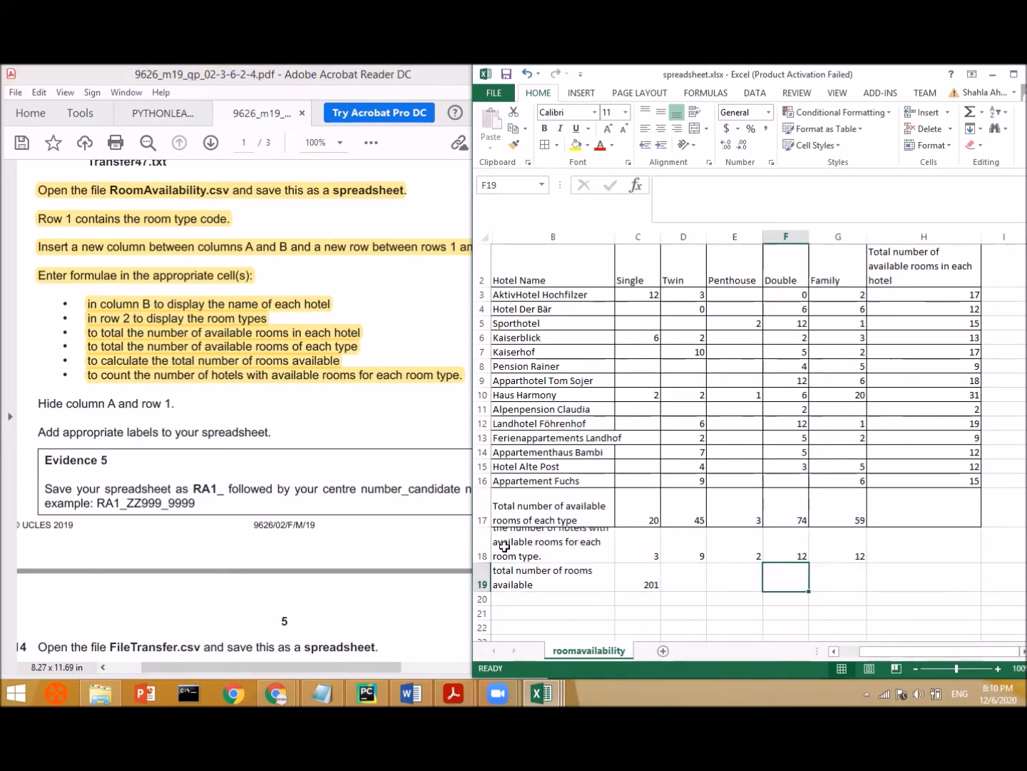
click(504, 546)
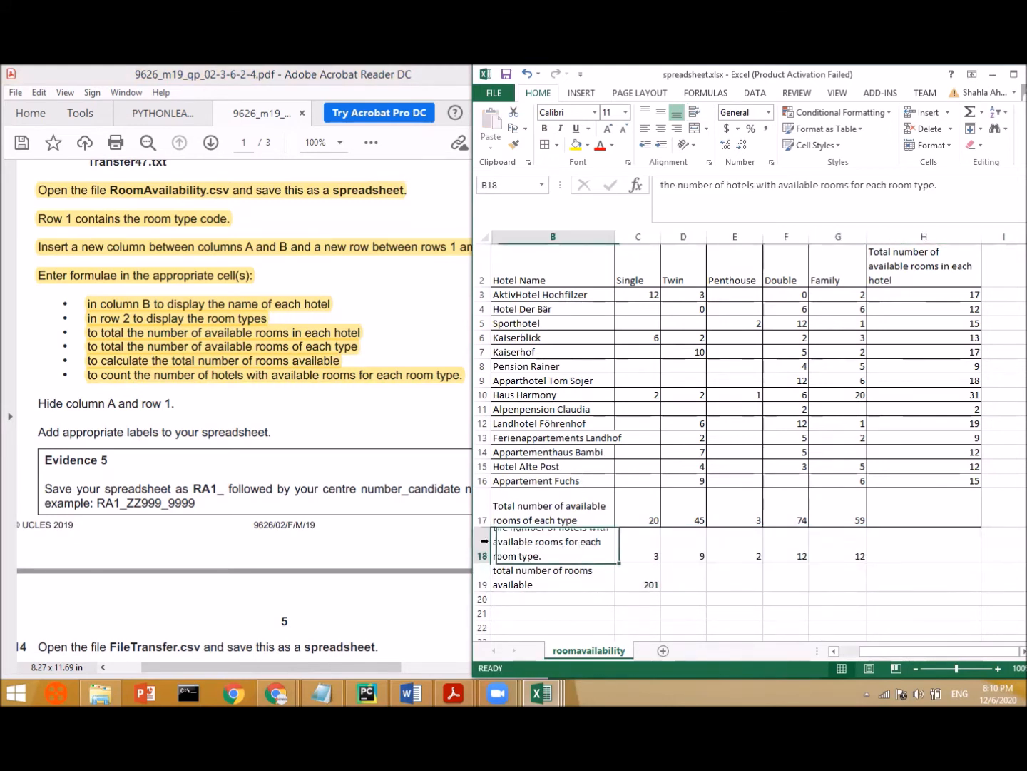
- Maximize the spreadsheet window and AutoFit the heights of rows 18 and 17 to their wrapped labels
drag(483, 527, 486, 519)
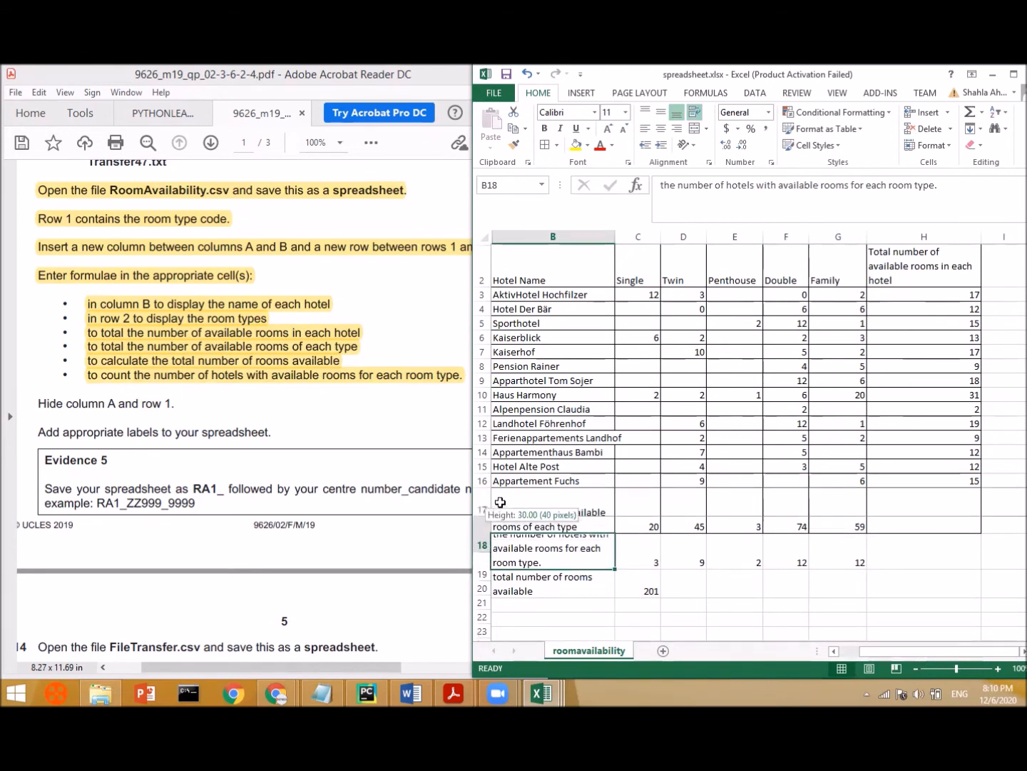
click(1013, 73)
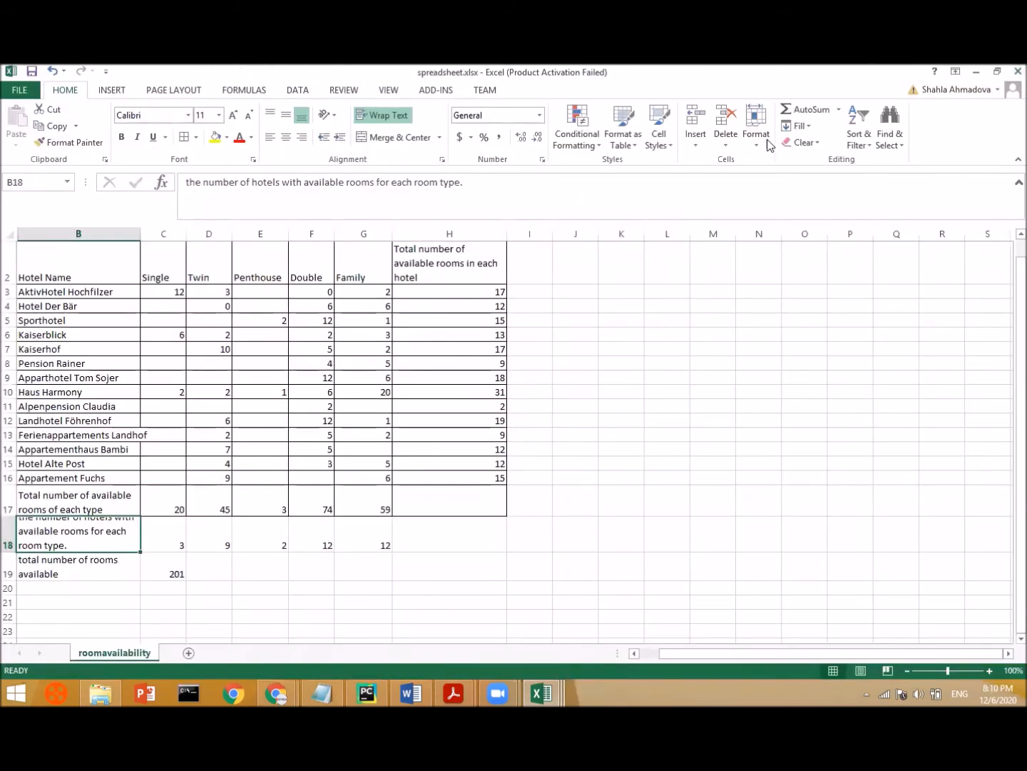
click(763, 147)
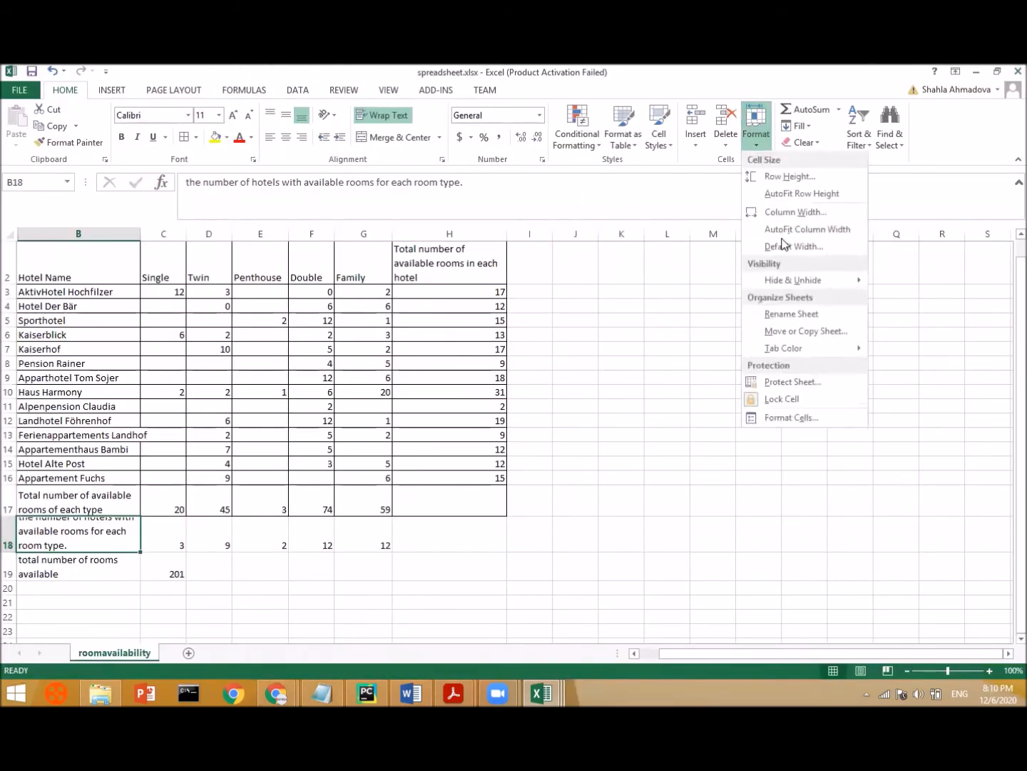
click(791, 193)
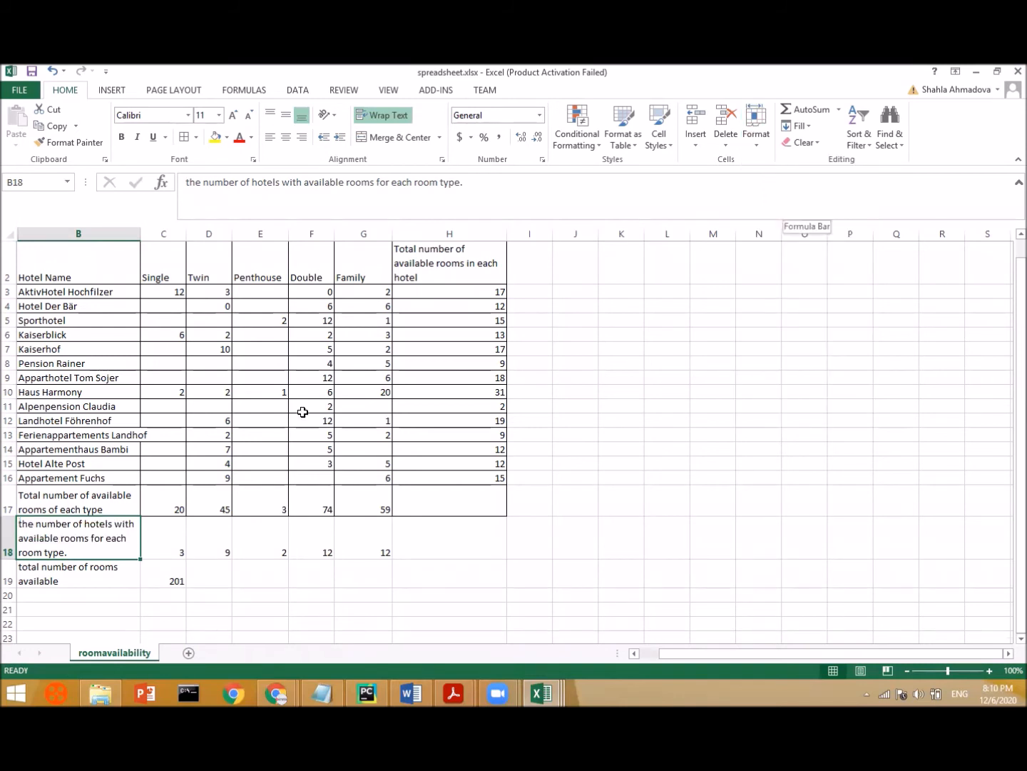
click(95, 497)
click(773, 143)
click(796, 193)
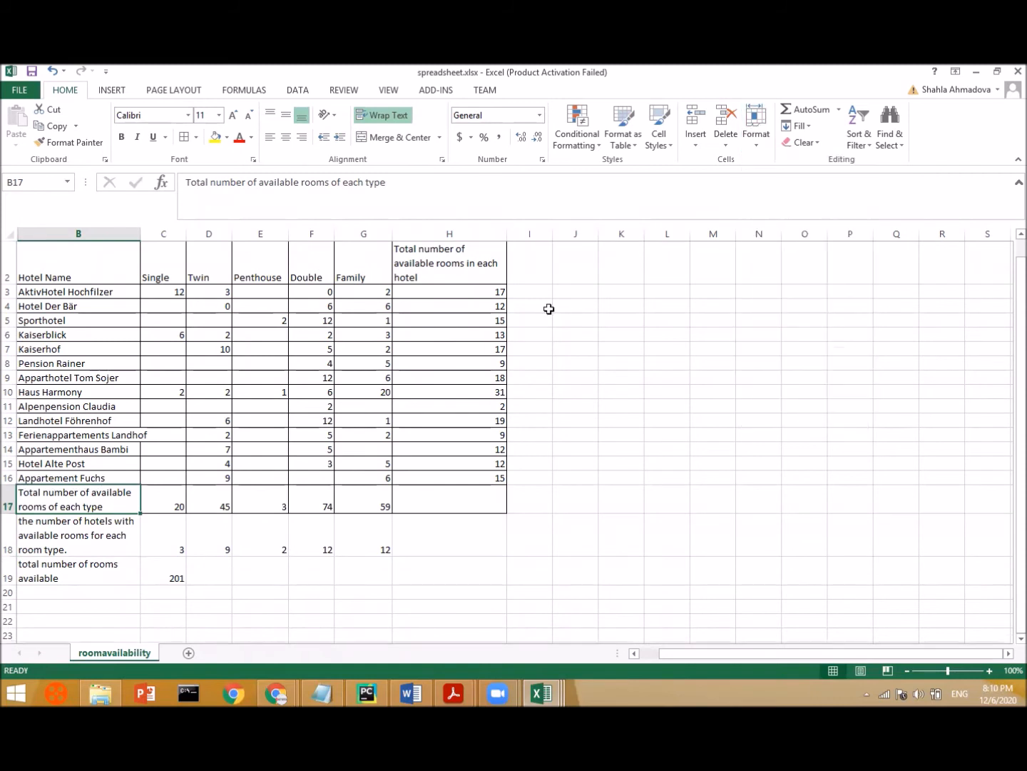
click(488, 264)
click(299, 544)
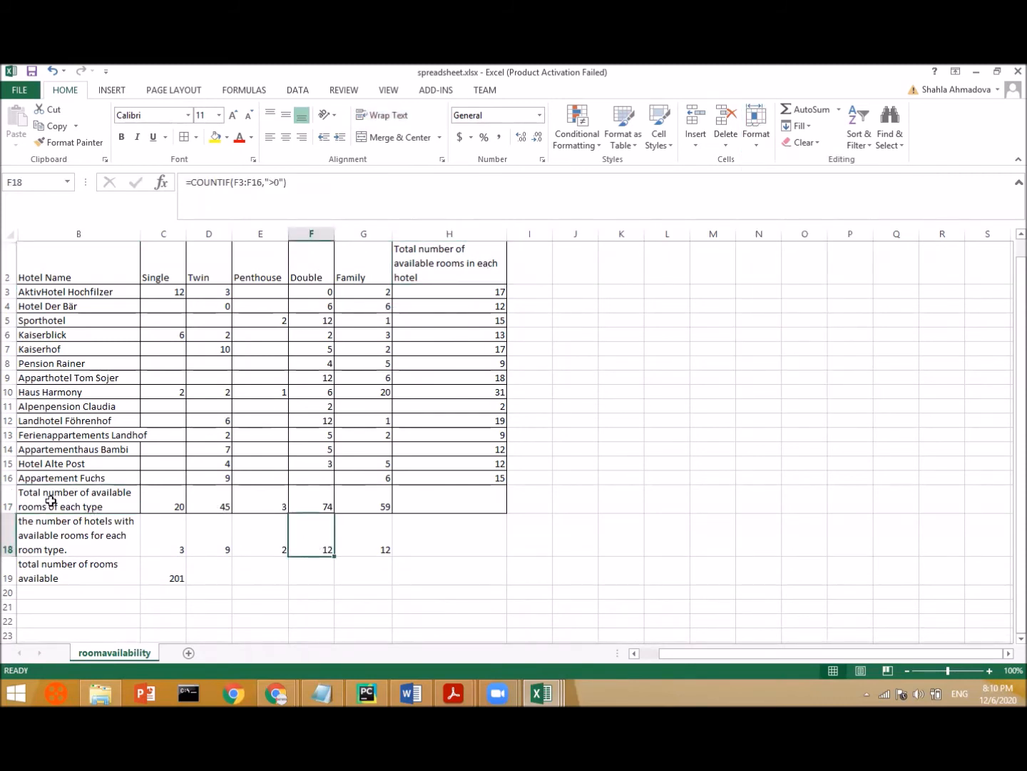
- Change the label in B18 to "Number of hotels with available rooms for each room type."
click(67, 500)
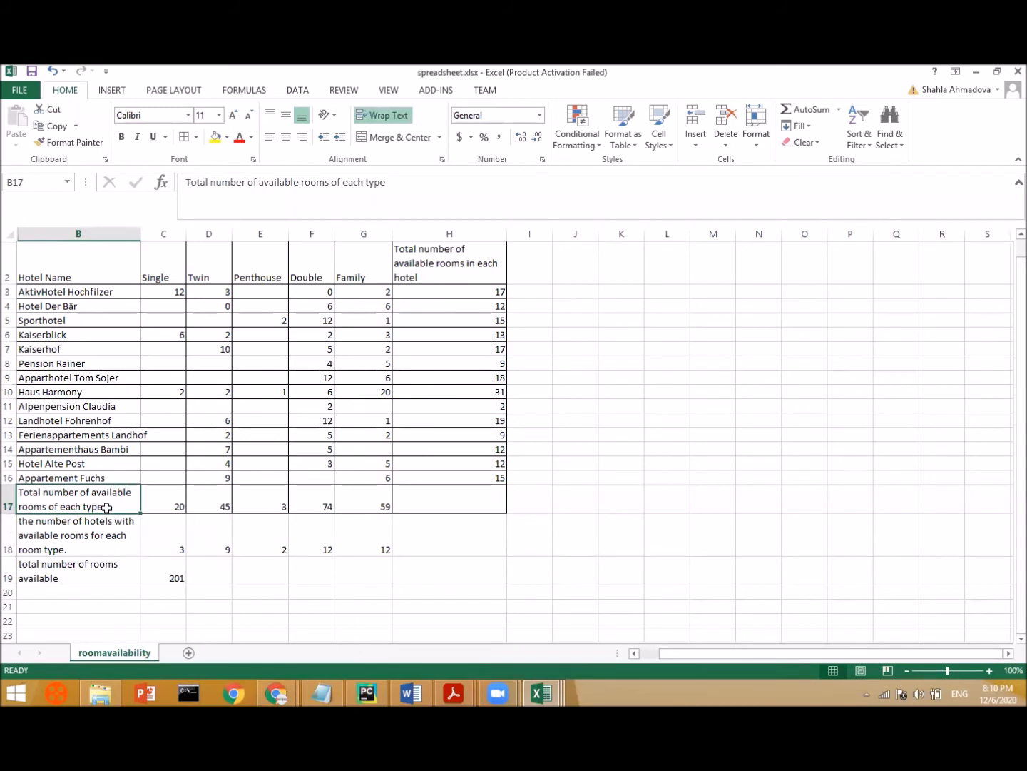
double_click(35, 524)
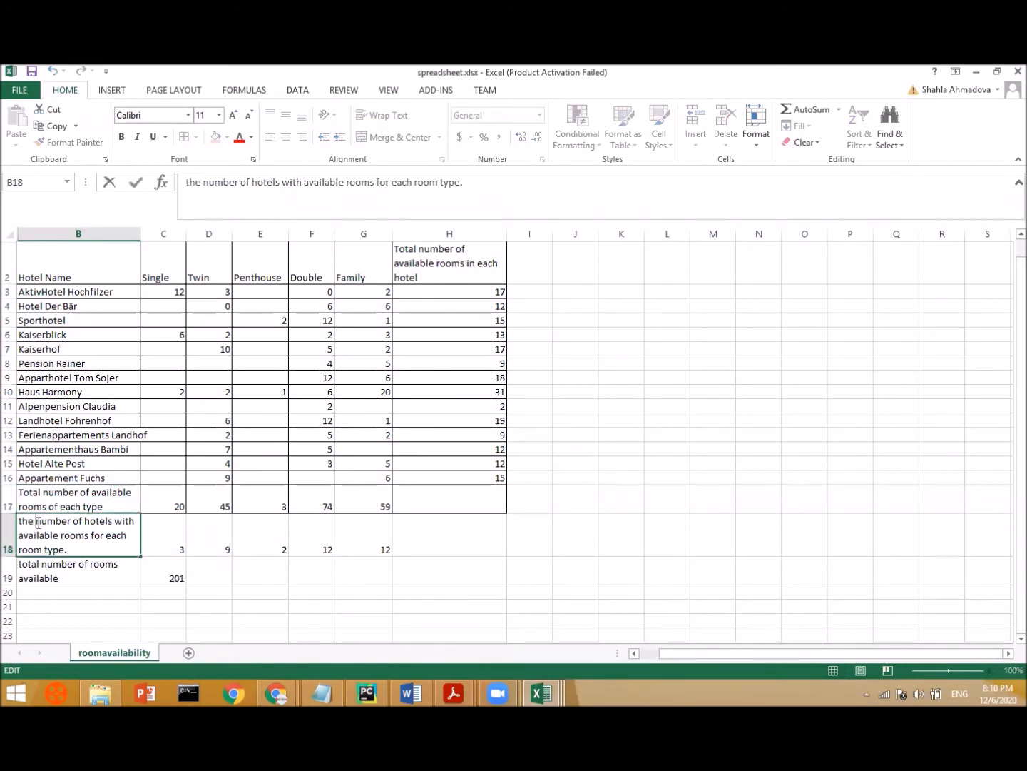
key(BackSpace)
key(BackSpace)
key(BackSpace)
key(BackSpace)
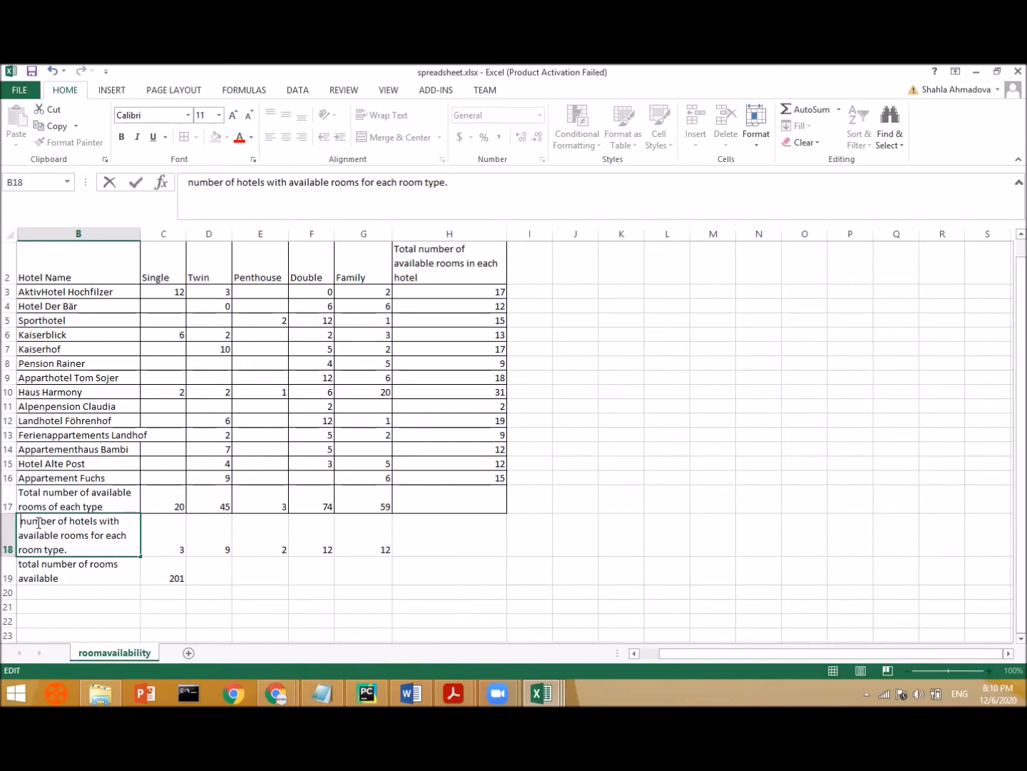
key(Delete)
text(N)
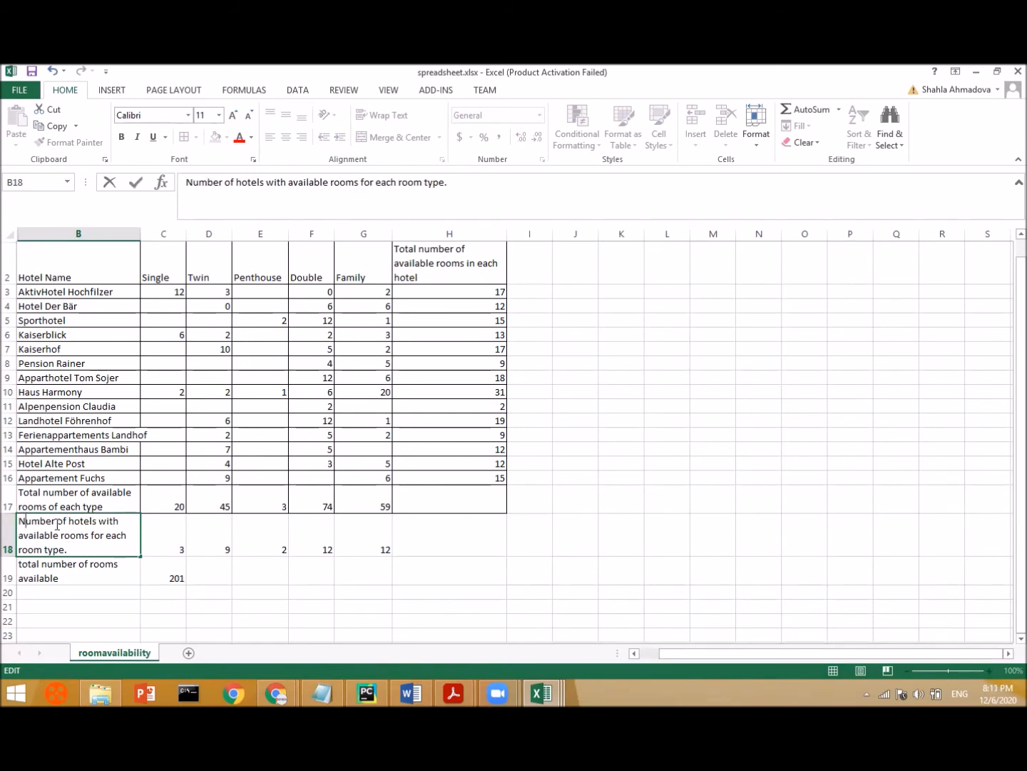
click(172, 496)
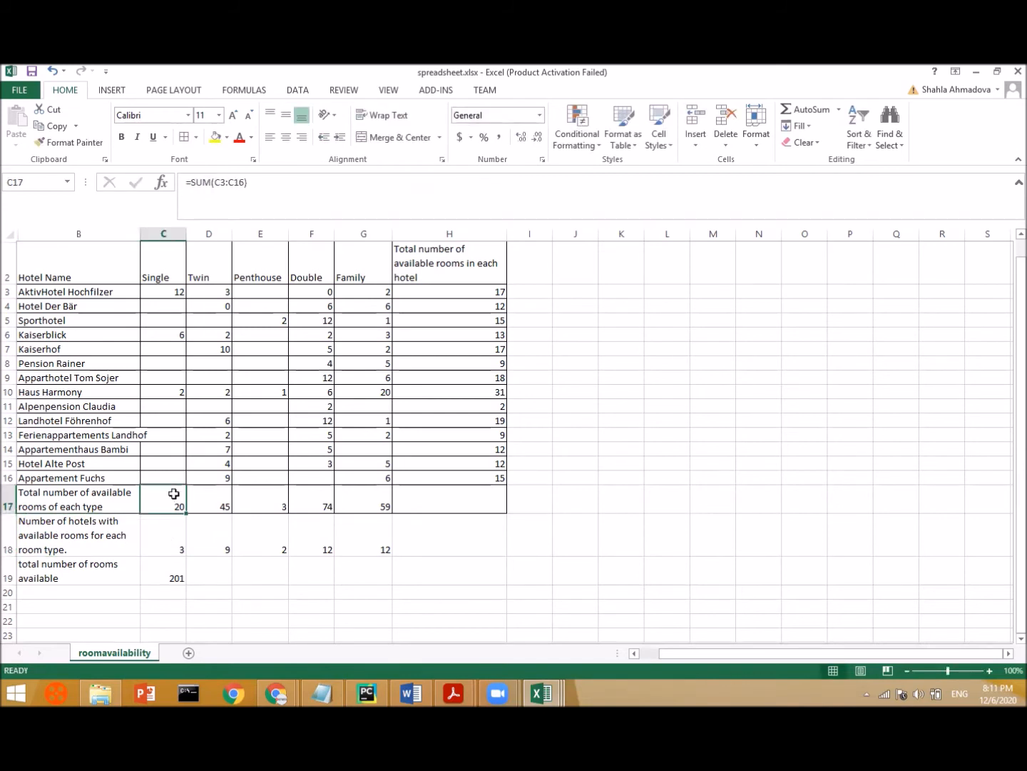
- Apply borders to all cells in B18:H18 and B19:C19
click(205, 543)
drag(92, 541, 428, 536)
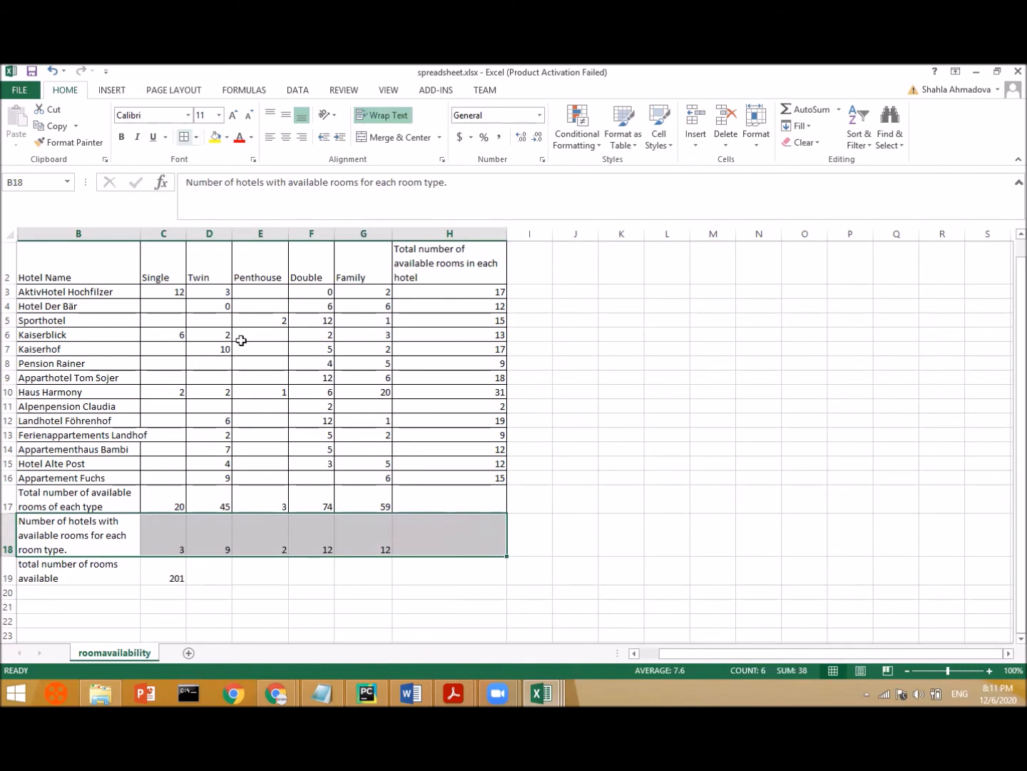
click(291, 476)
drag(78, 574, 152, 574)
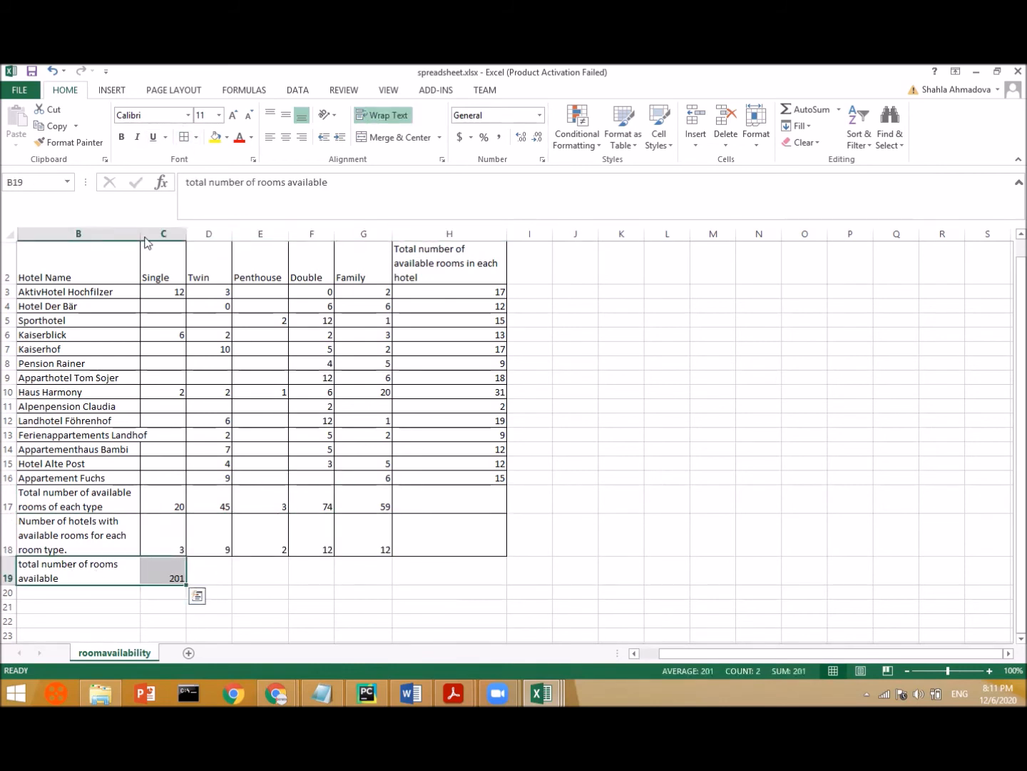
- Capitalise the label in B19 so it reads "Total number of rooms available"
double_click(28, 566)
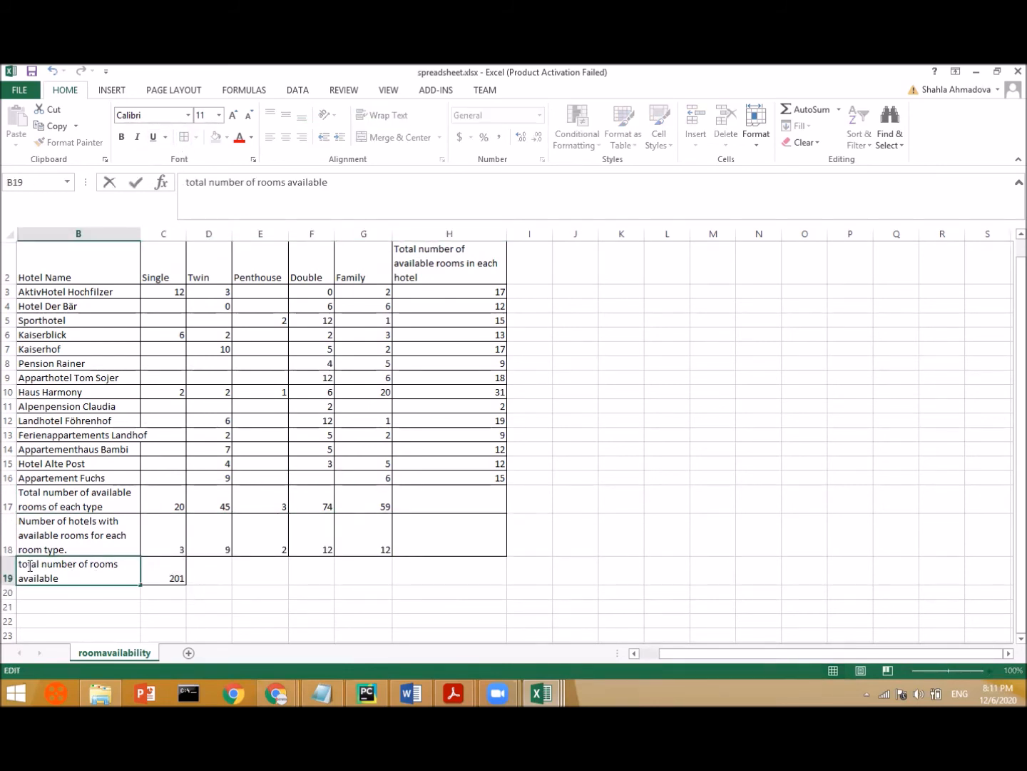
key(BackSpace)
text(T)
click(264, 575)
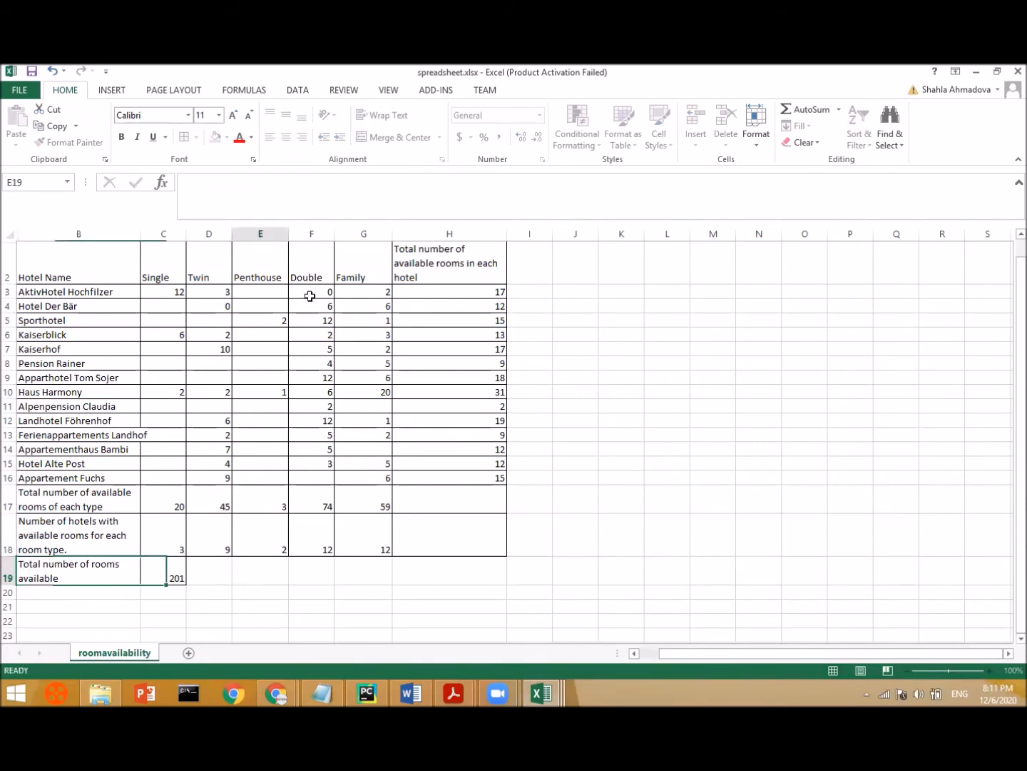
- Middle-align the header cells B2:H2 vertically and put a thick box border around them
drag(102, 273, 459, 247)
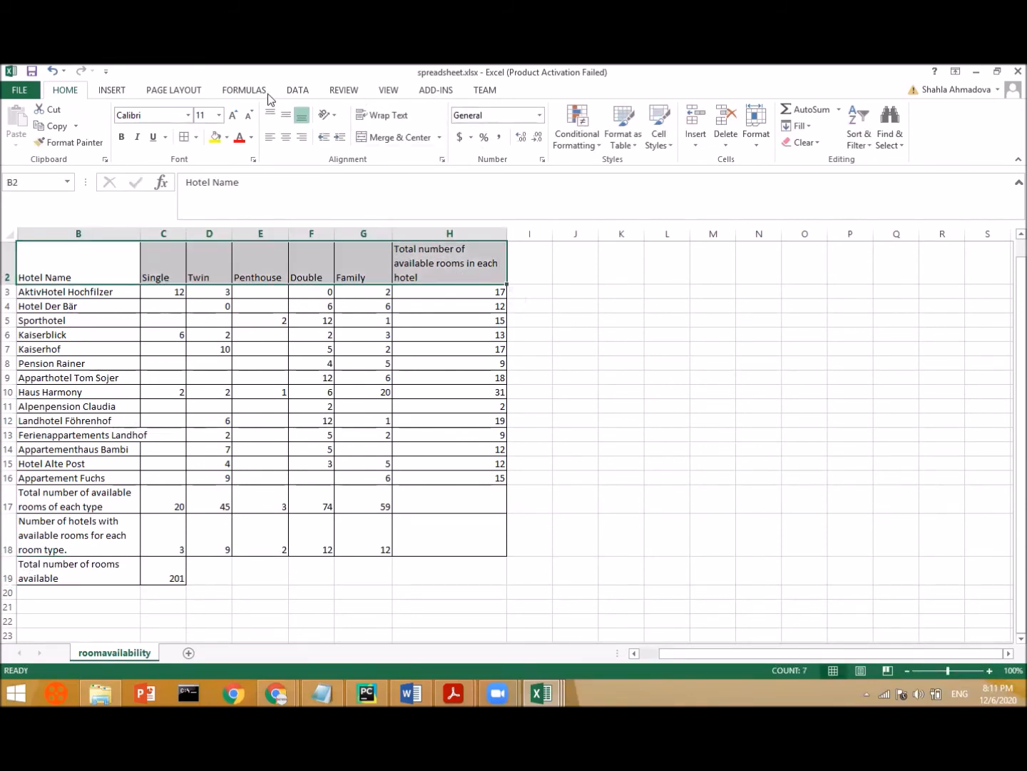
click(287, 115)
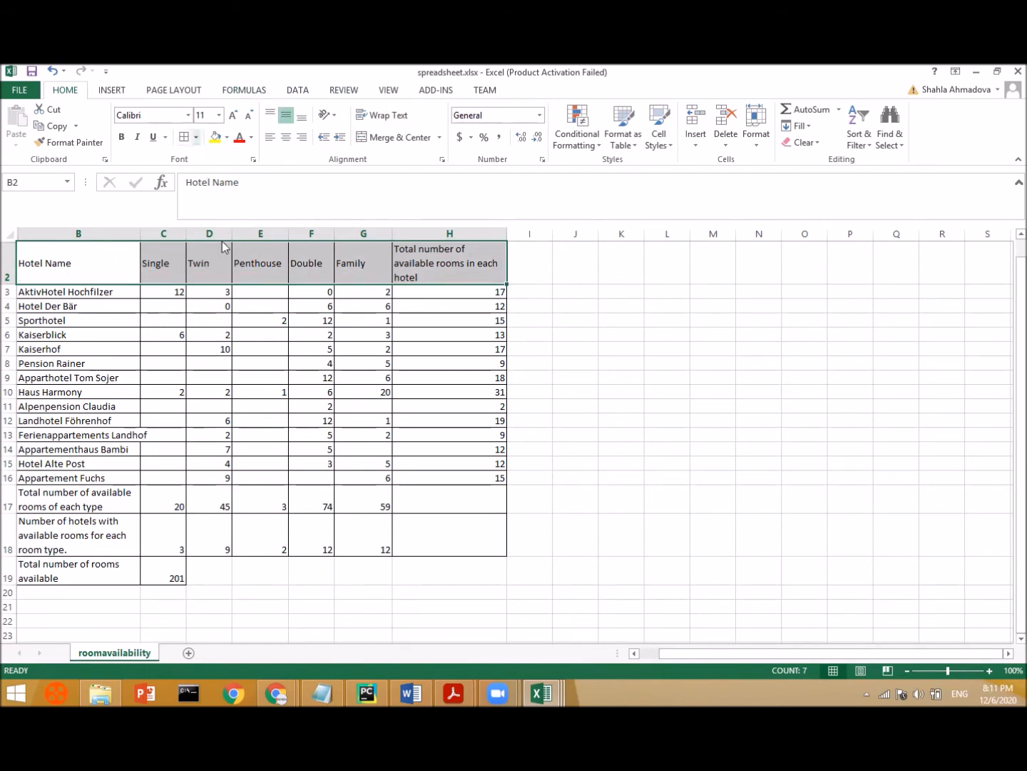
click(196, 138)
click(224, 296)
click(295, 338)
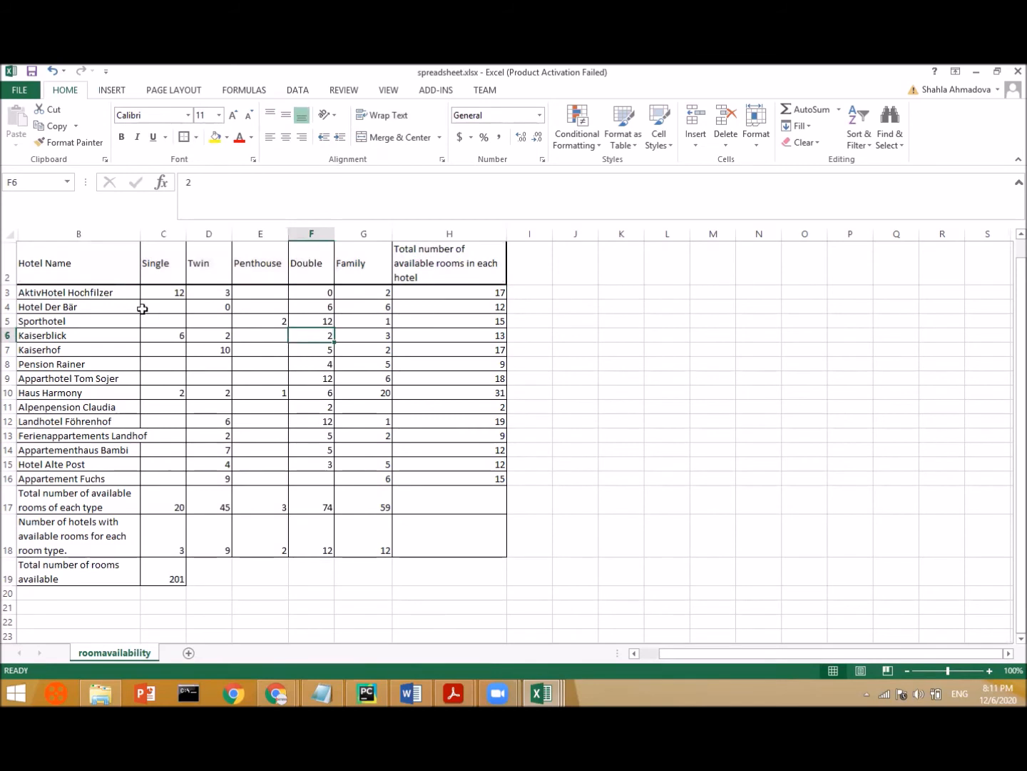
- AutoFit the column width for B3:B19 and put a thick box border around that range
drag(121, 293, 140, 545)
drag(132, 294, 132, 580)
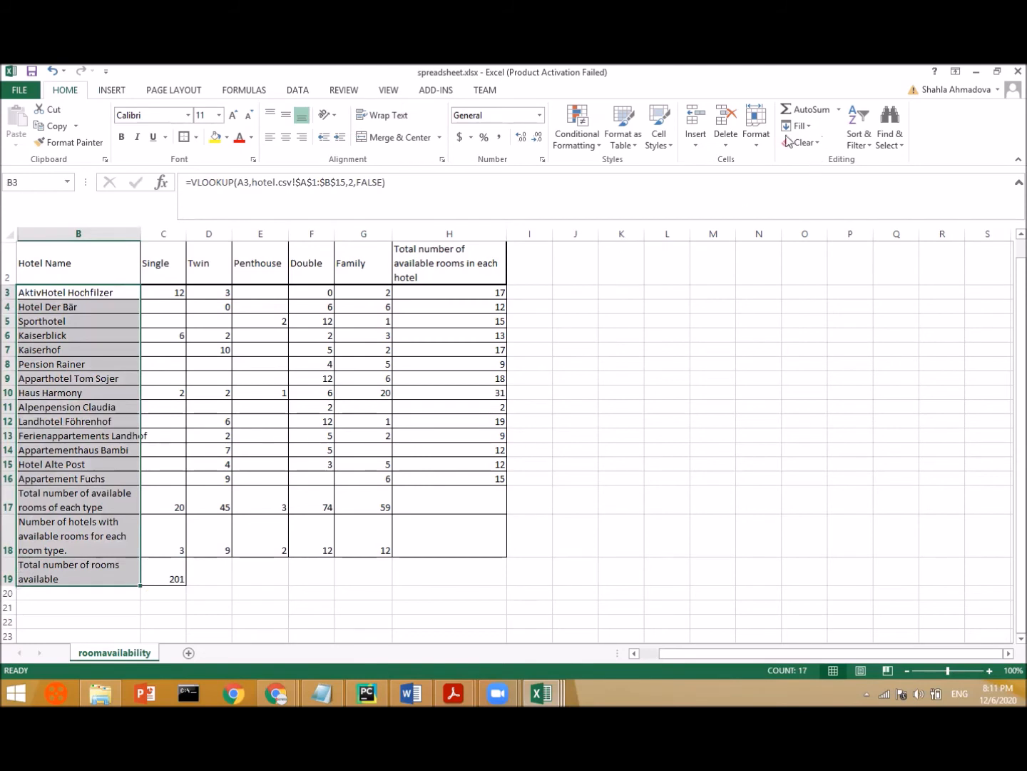
click(804, 211)
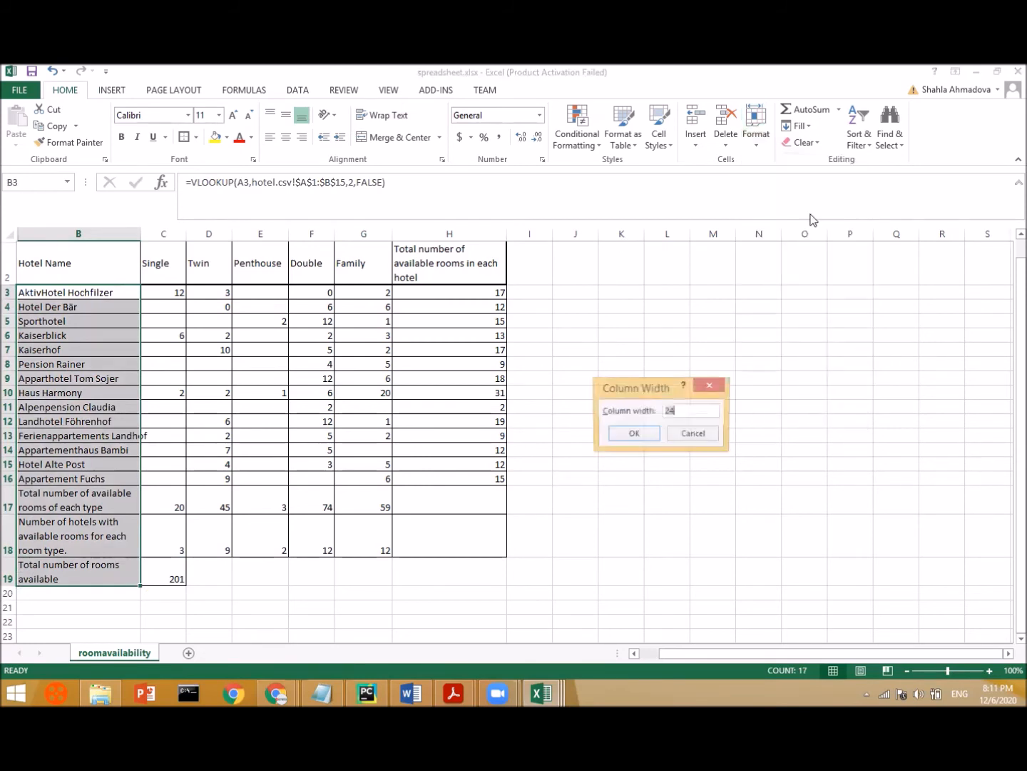
key(Escape)
click(756, 135)
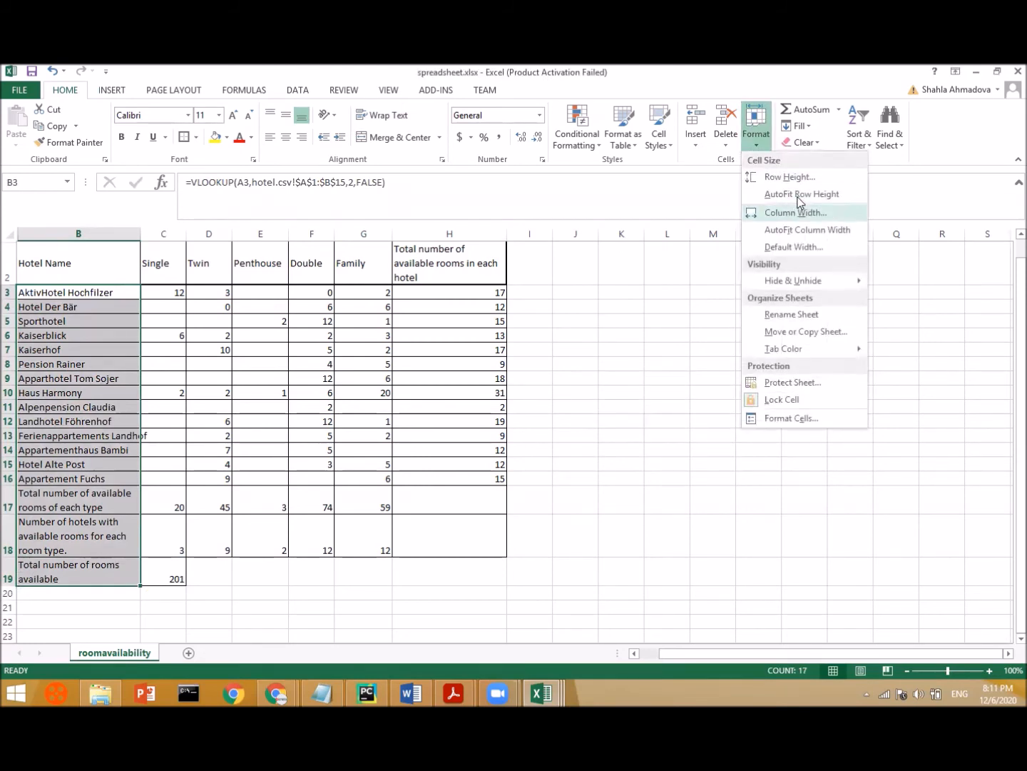
click(800, 227)
click(184, 137)
click(202, 353)
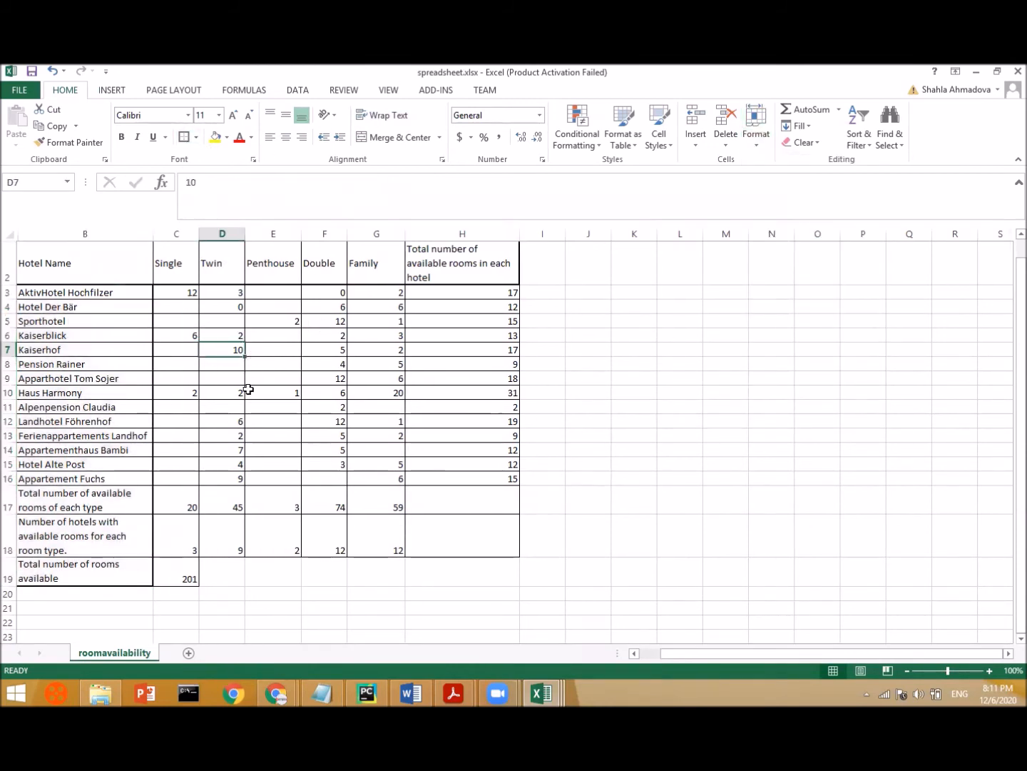
- Fill the header cells B2:H2 with a light blue-grey theme colour
click(248, 449)
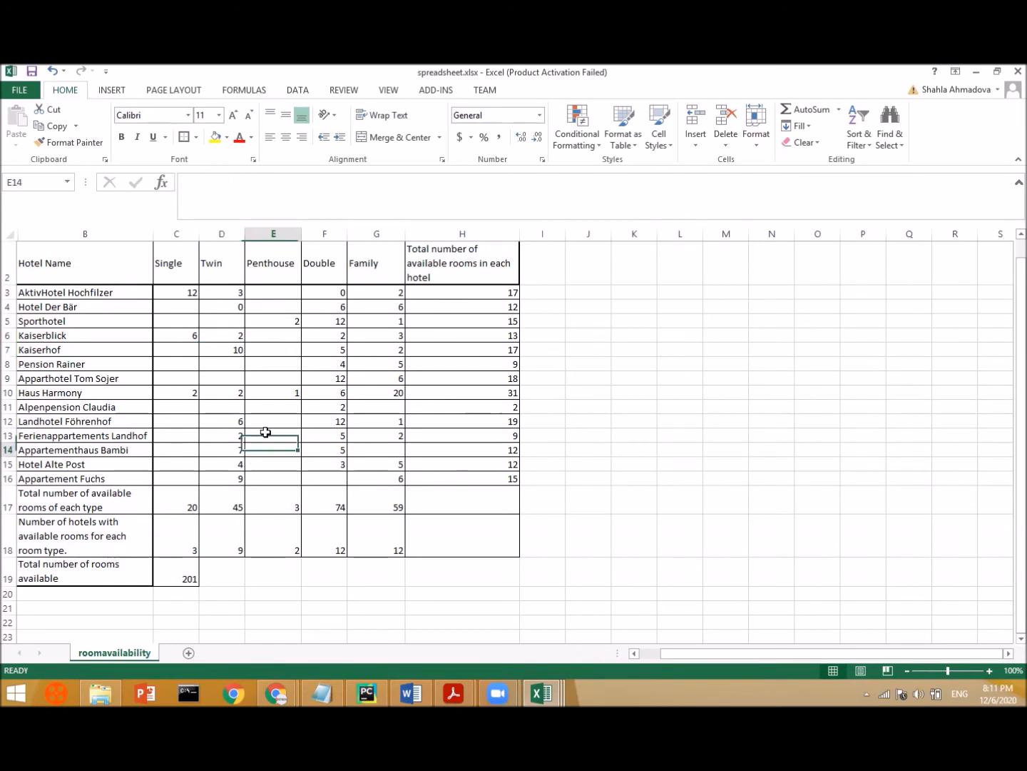
click(115, 271)
drag(337, 264, 463, 266)
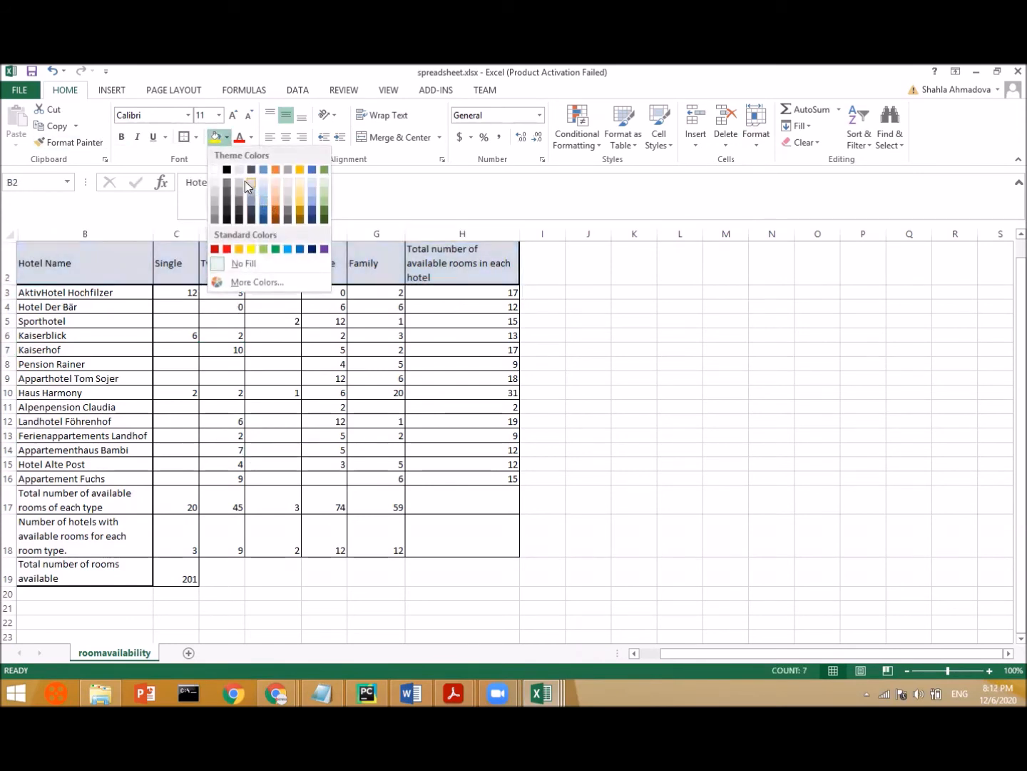
click(250, 182)
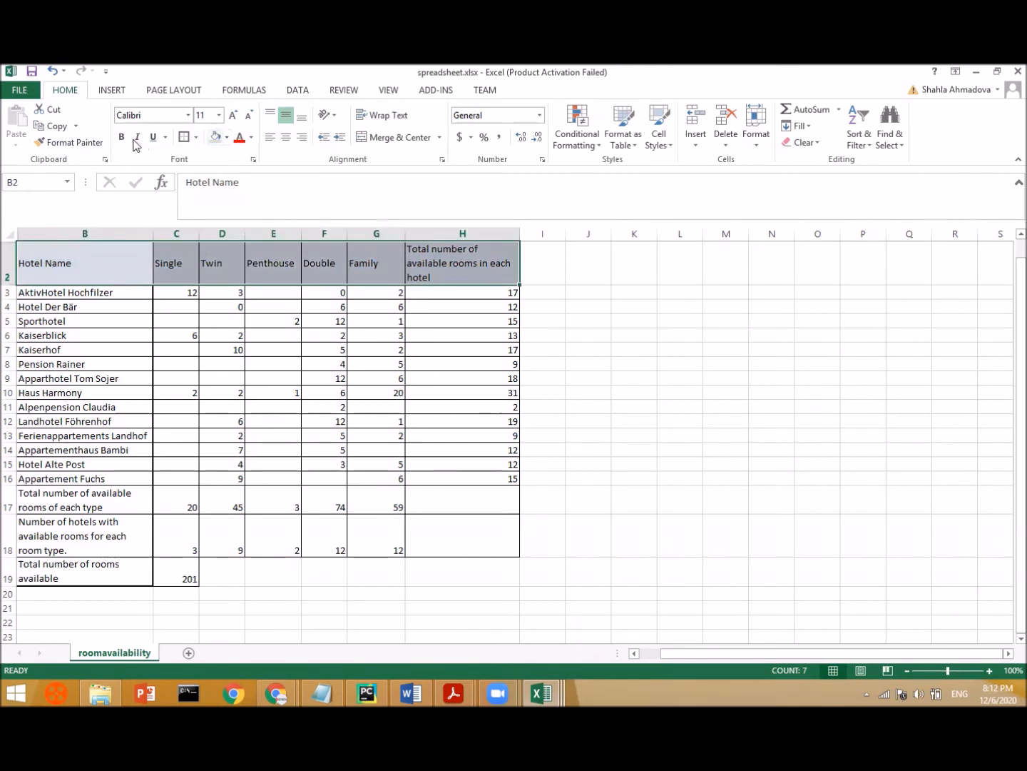
- Set the header text in B2:H2 to 12 point and make it bold
click(233, 114)
click(233, 115)
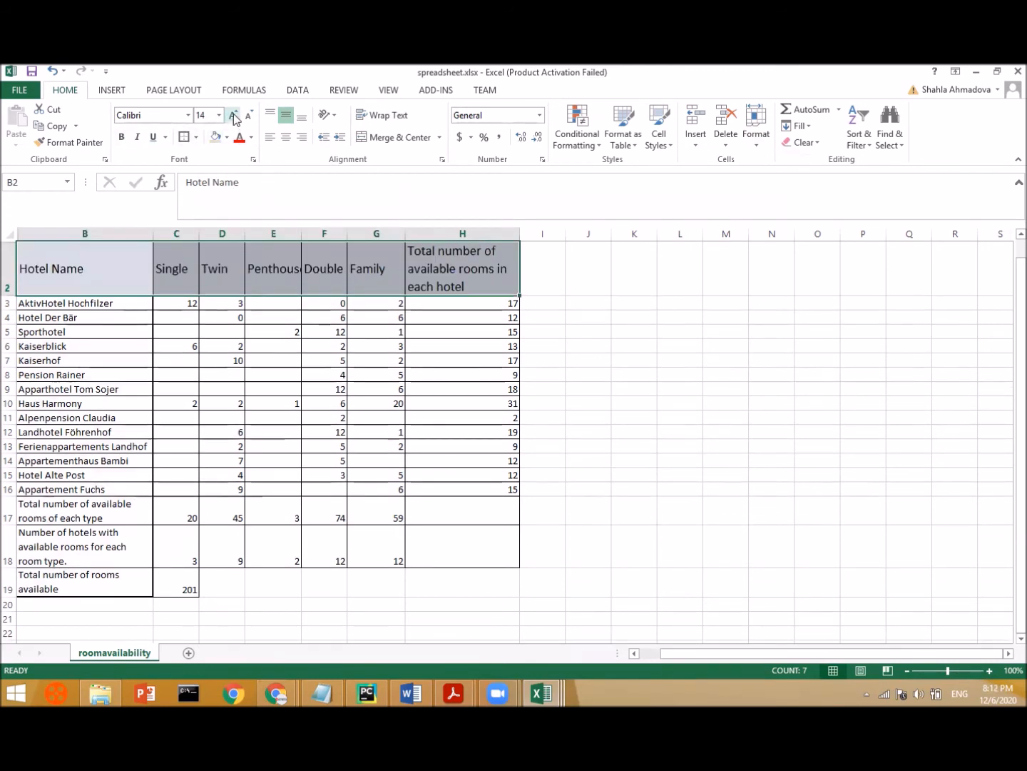
click(249, 116)
click(121, 137)
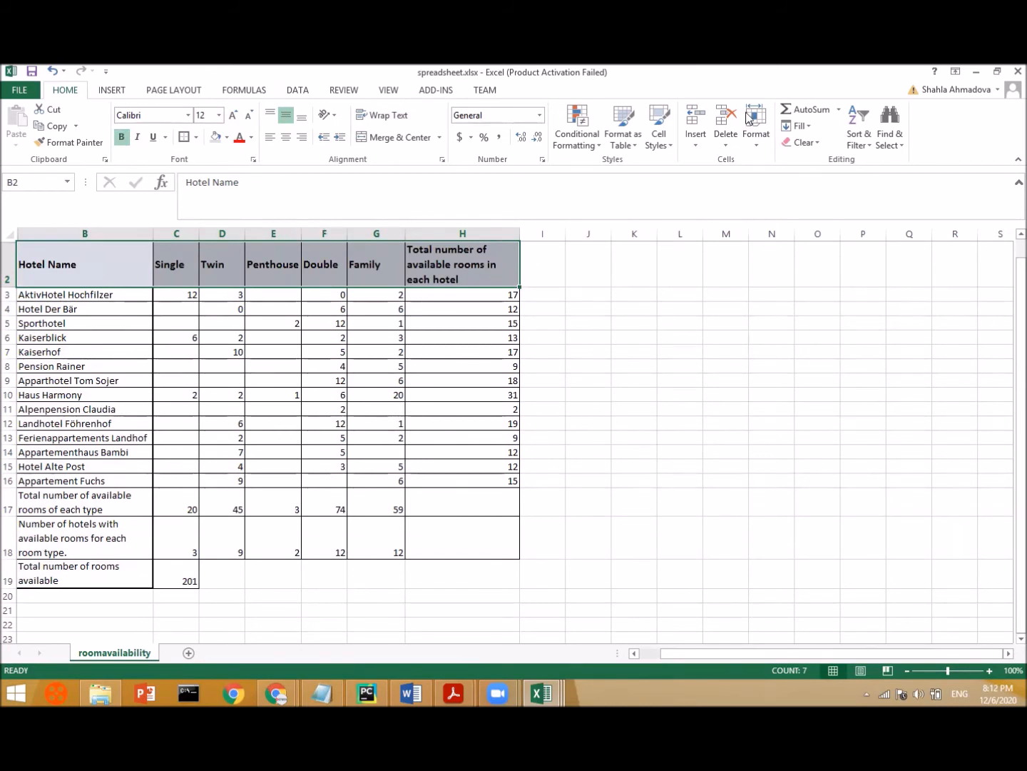
- Try AutoFit Column Width on the header cells B2:H2 and undo it
click(758, 142)
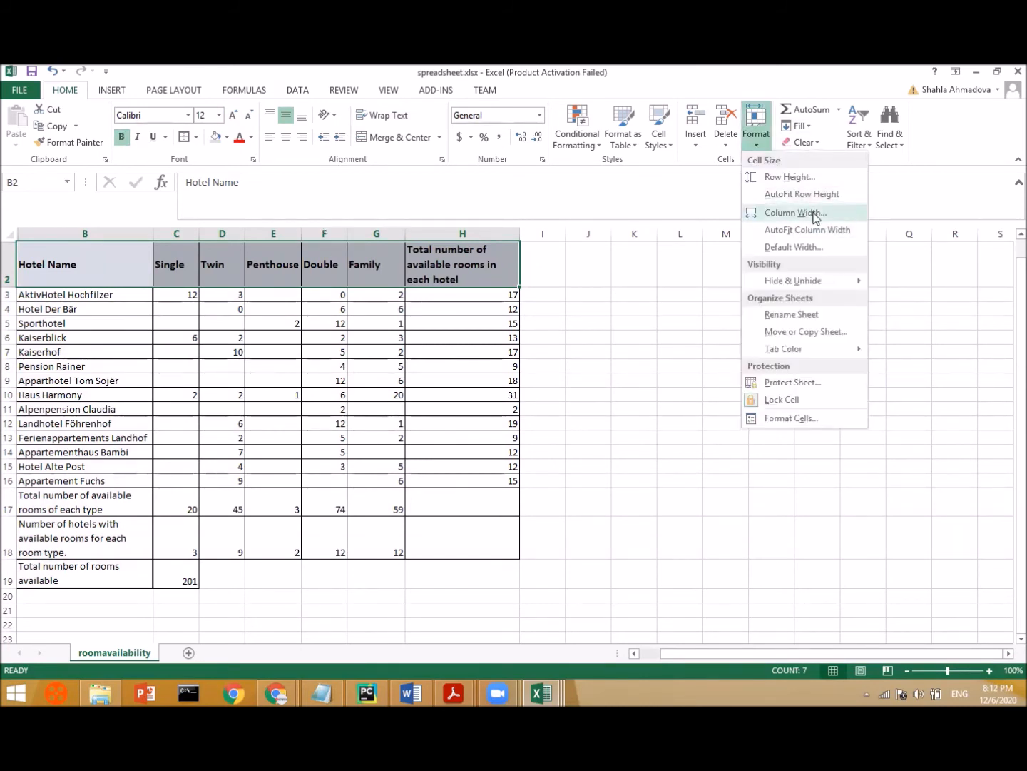
click(809, 229)
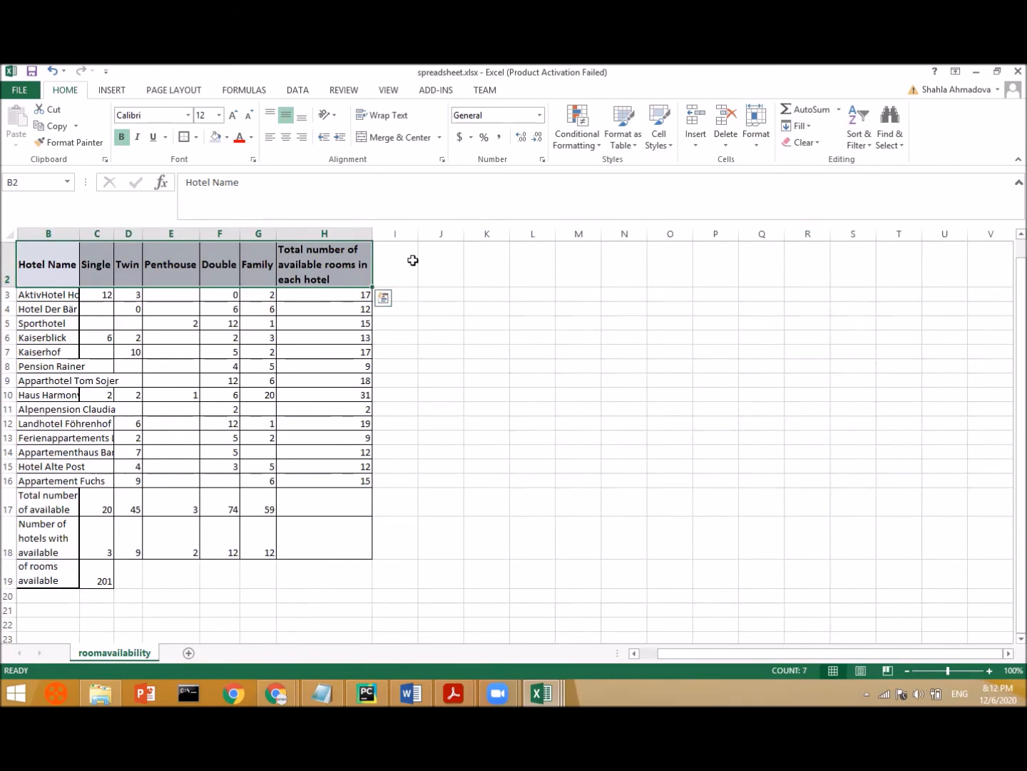
key(ctrl+z)
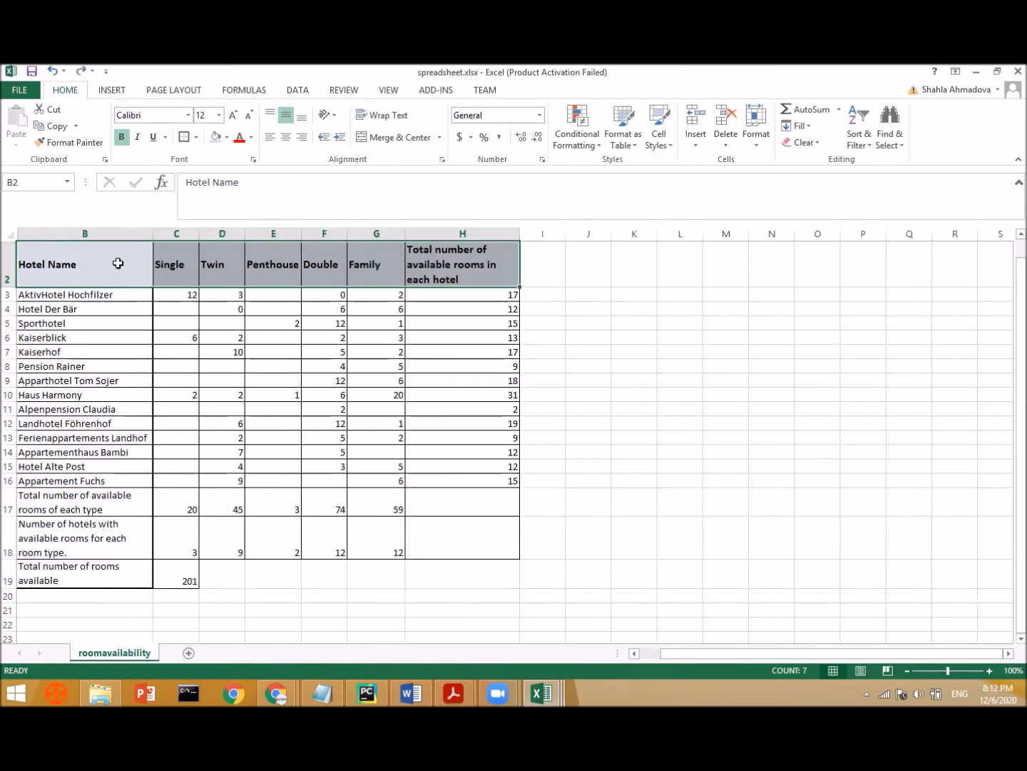
click(109, 265)
click(247, 326)
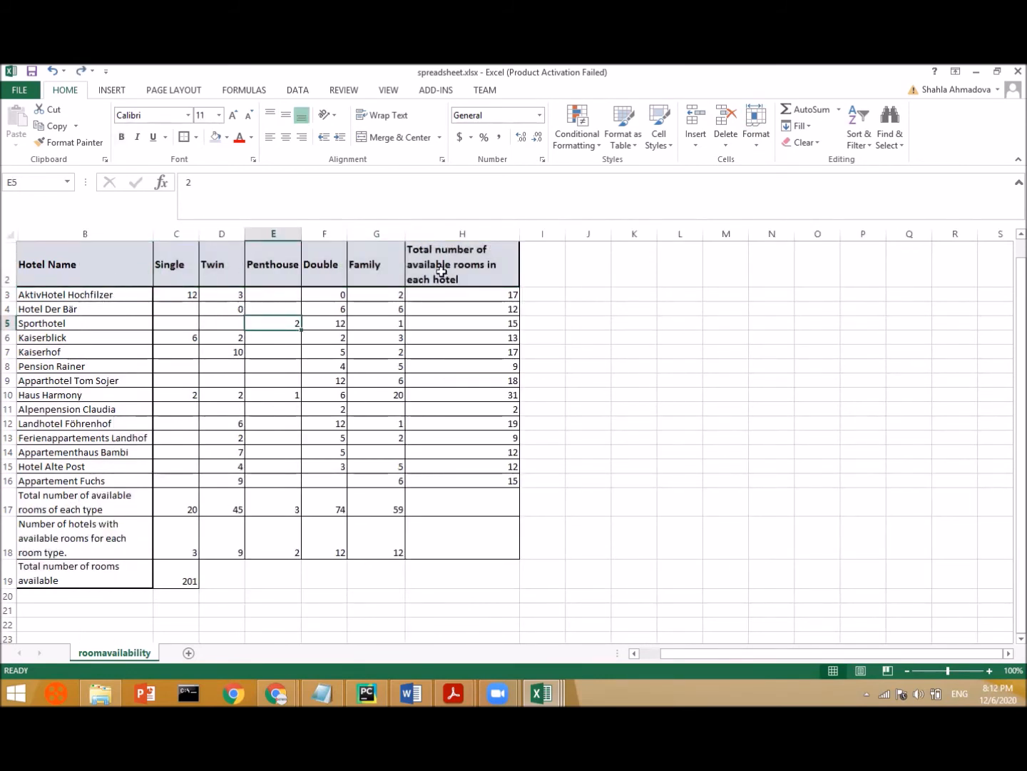
- Try centring the header text in B2:H2 horizontally, and set it back to left alignment
drag(84, 264, 462, 264)
click(285, 138)
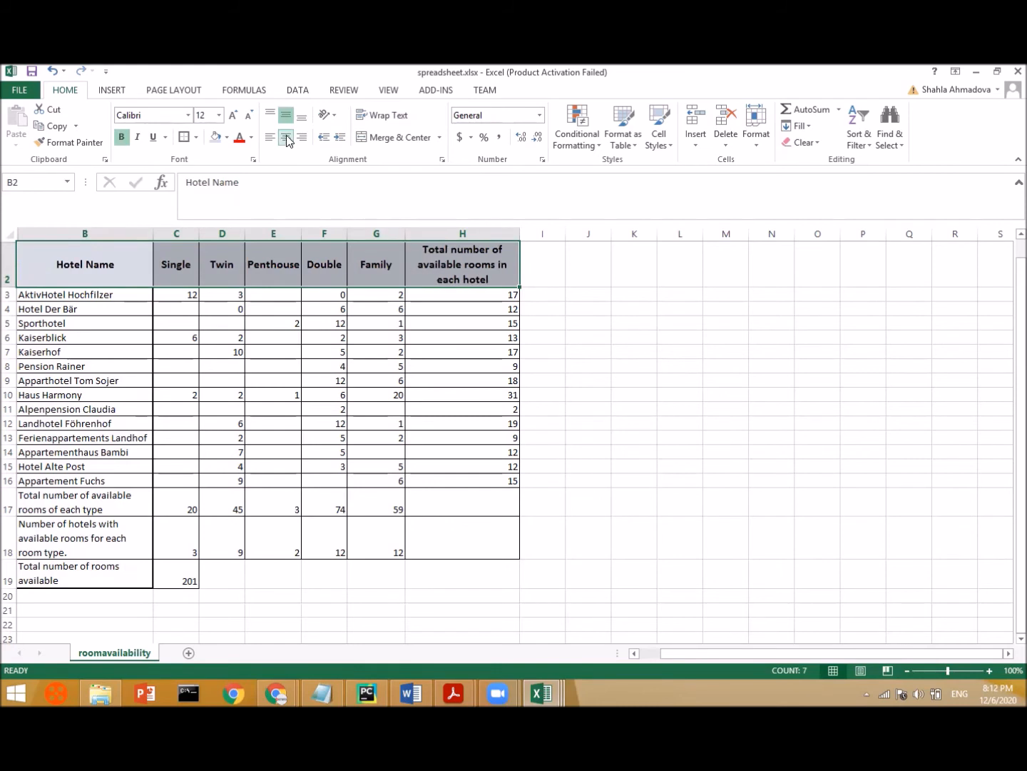
click(270, 139)
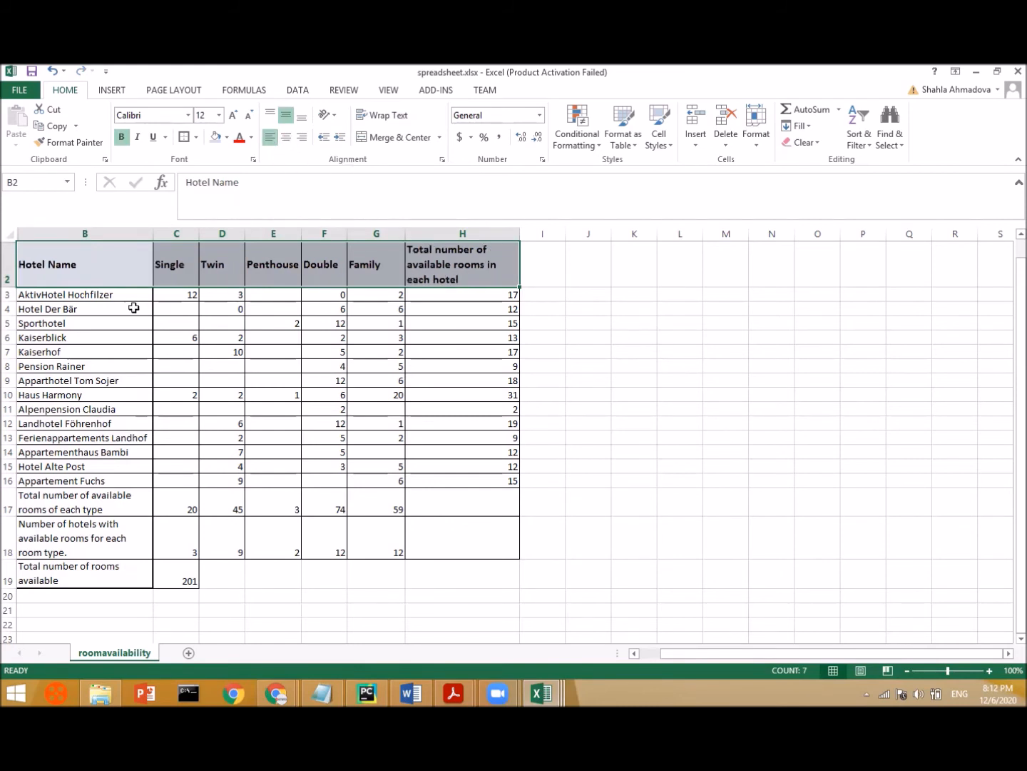
click(116, 277)
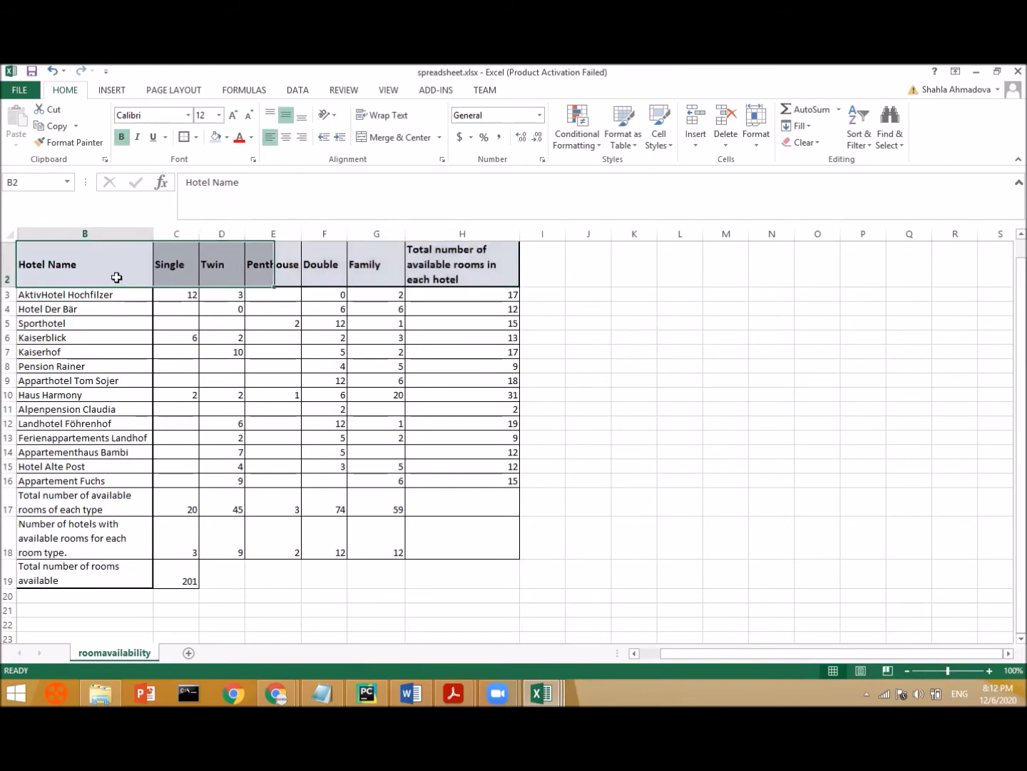
click(143, 451)
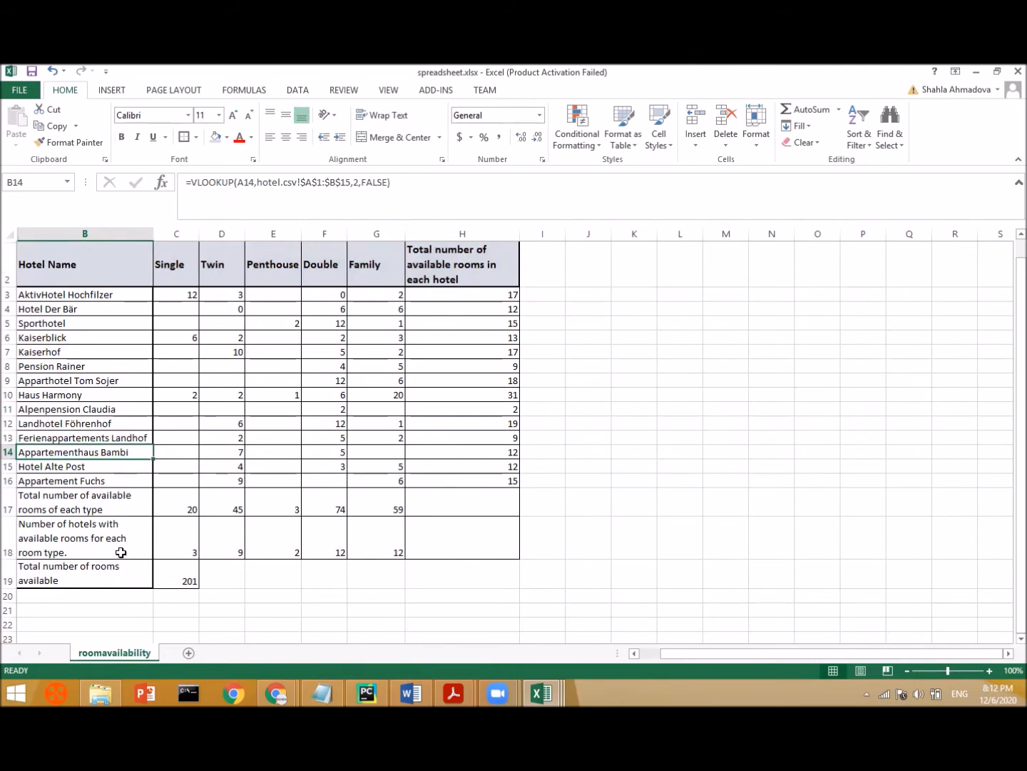
- Format the label cells B17:B19 with the same light blue-grey fill as the header, a thick box border and bold text
click(129, 525)
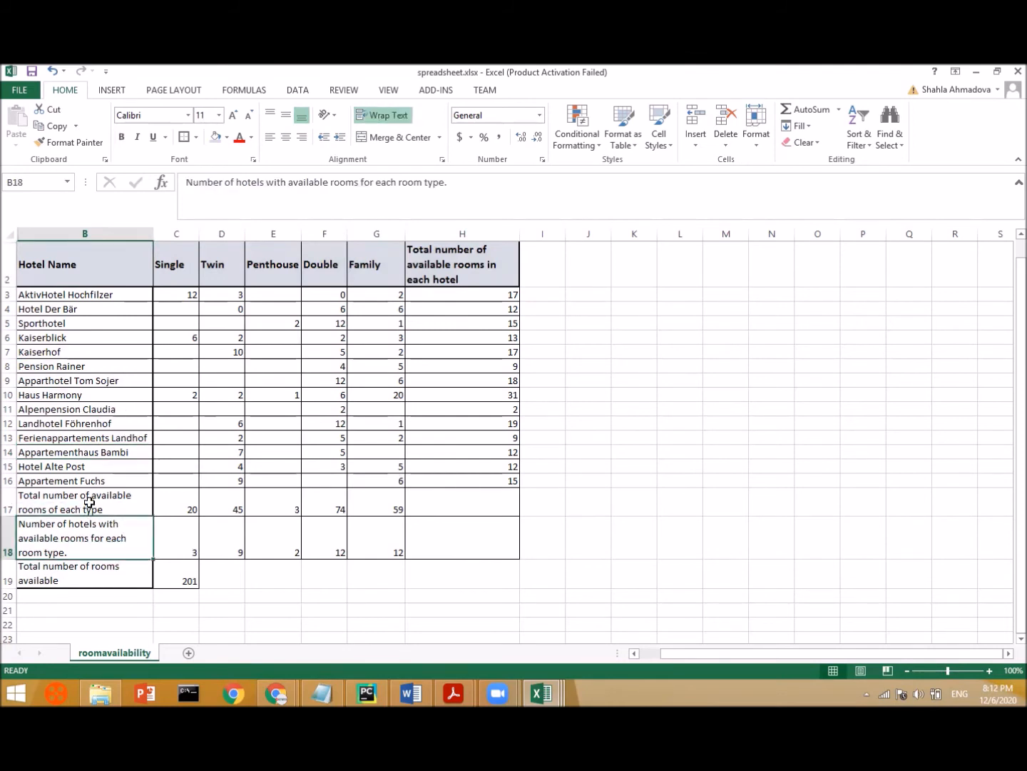
drag(108, 503, 111, 576)
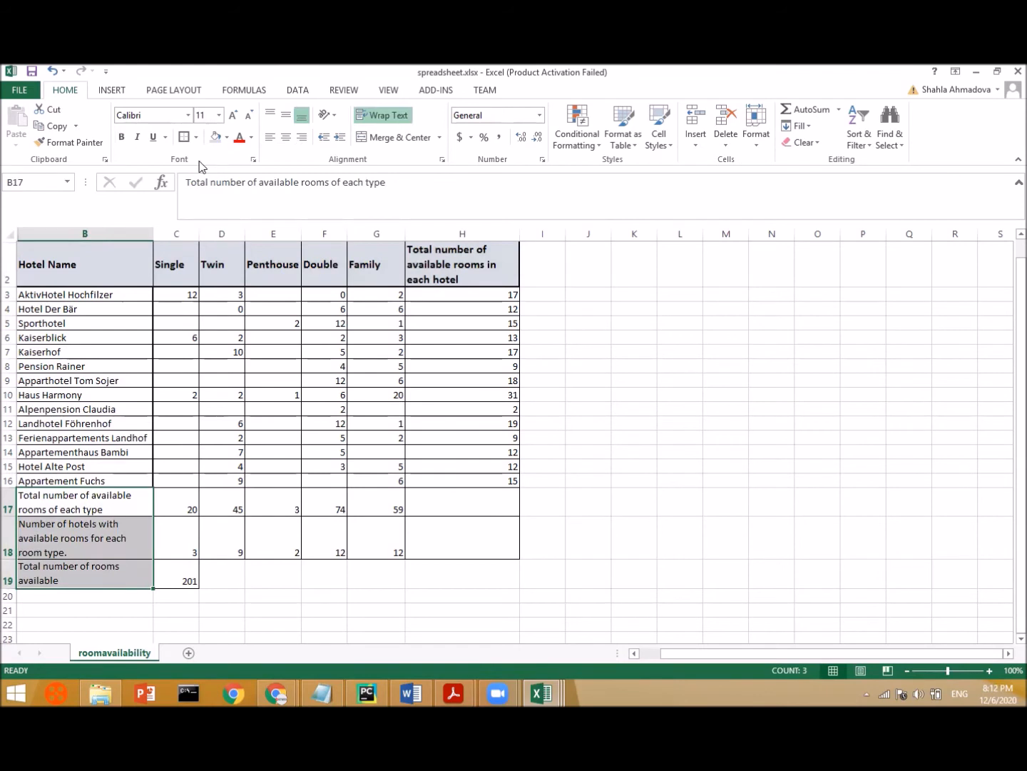
click(187, 141)
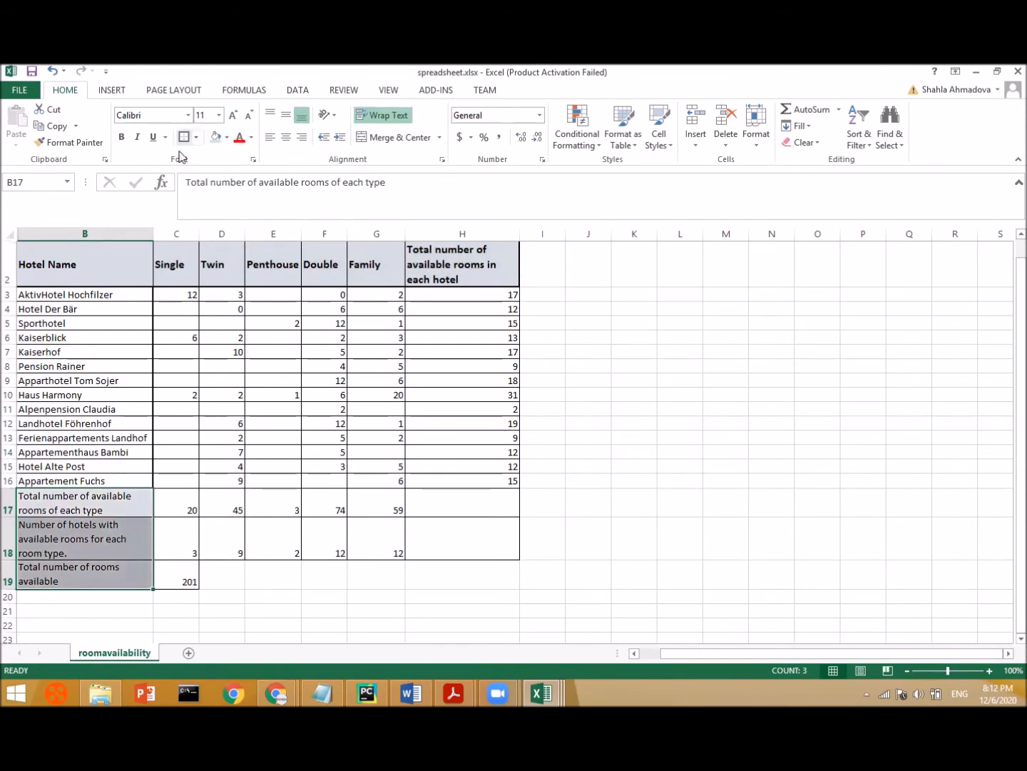
click(121, 137)
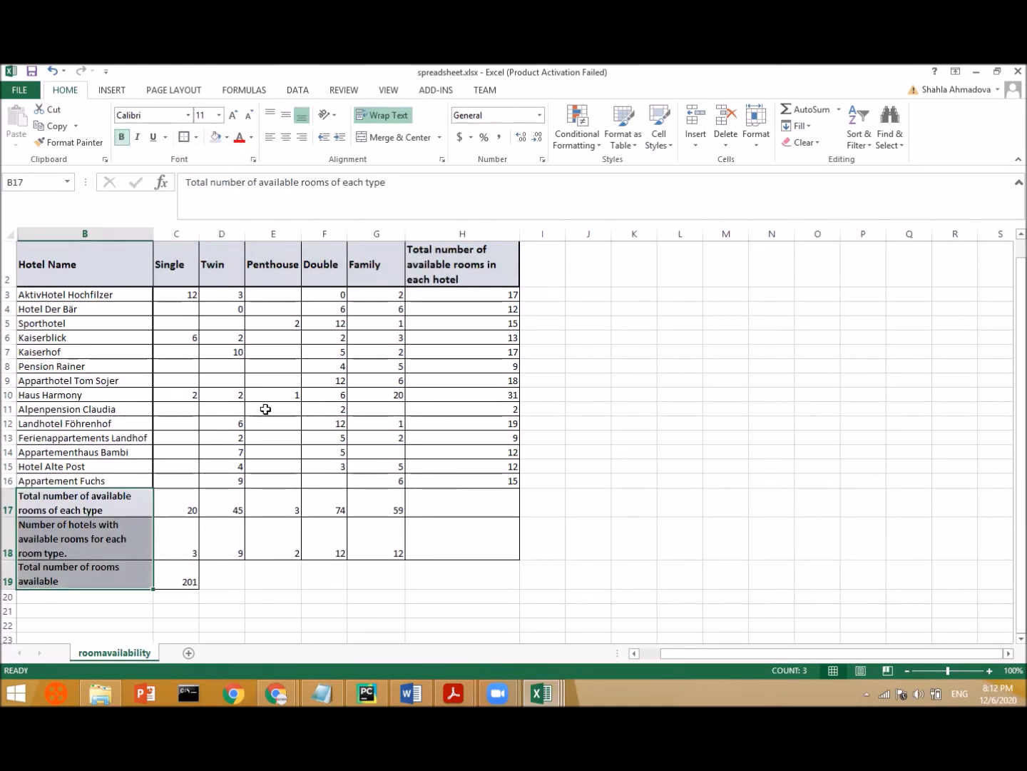
click(267, 407)
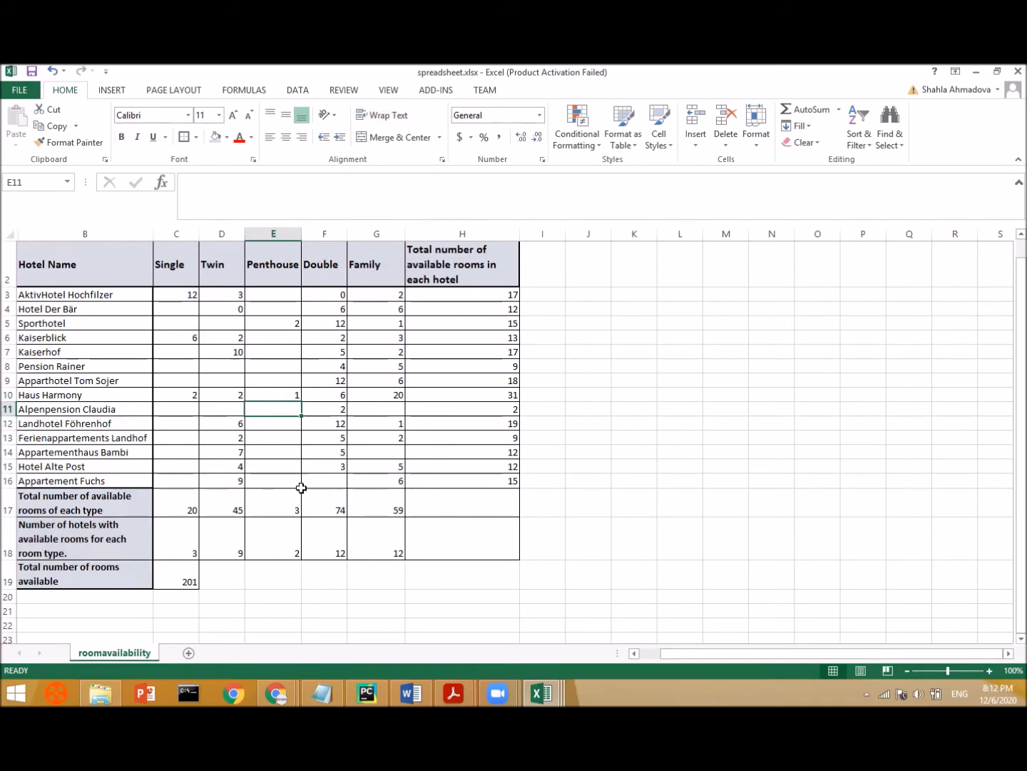
- Try a thick bottom border on C17:H17 and undo it
drag(171, 506, 506, 504)
click(196, 136)
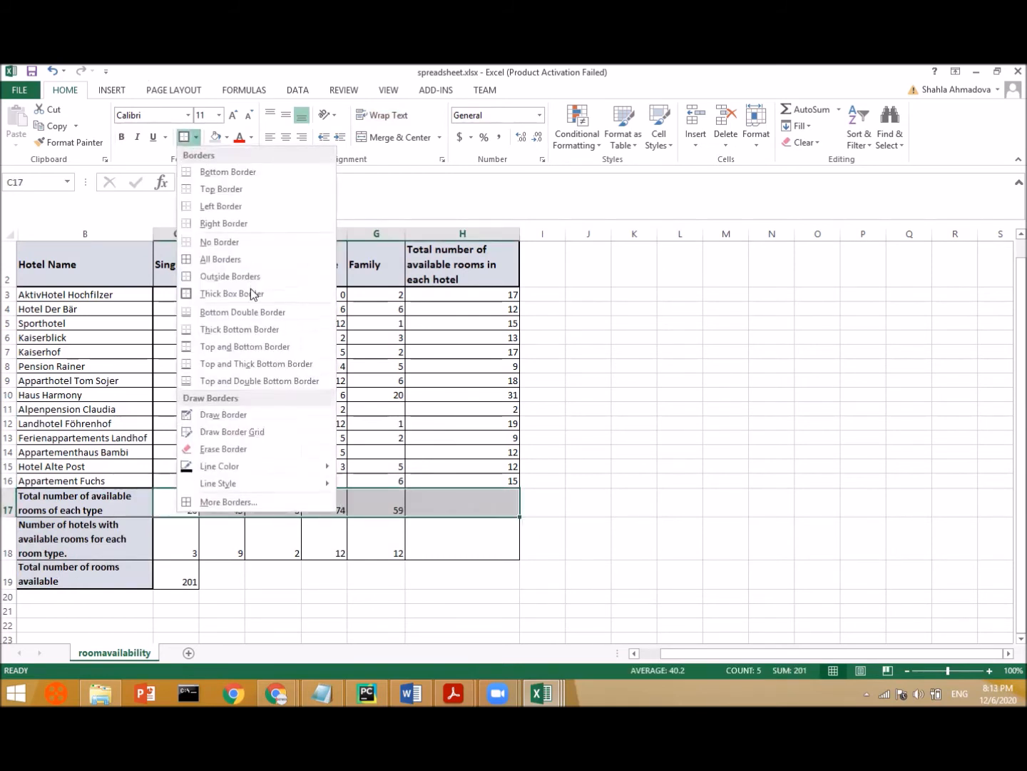
mouse_move(328, 466)
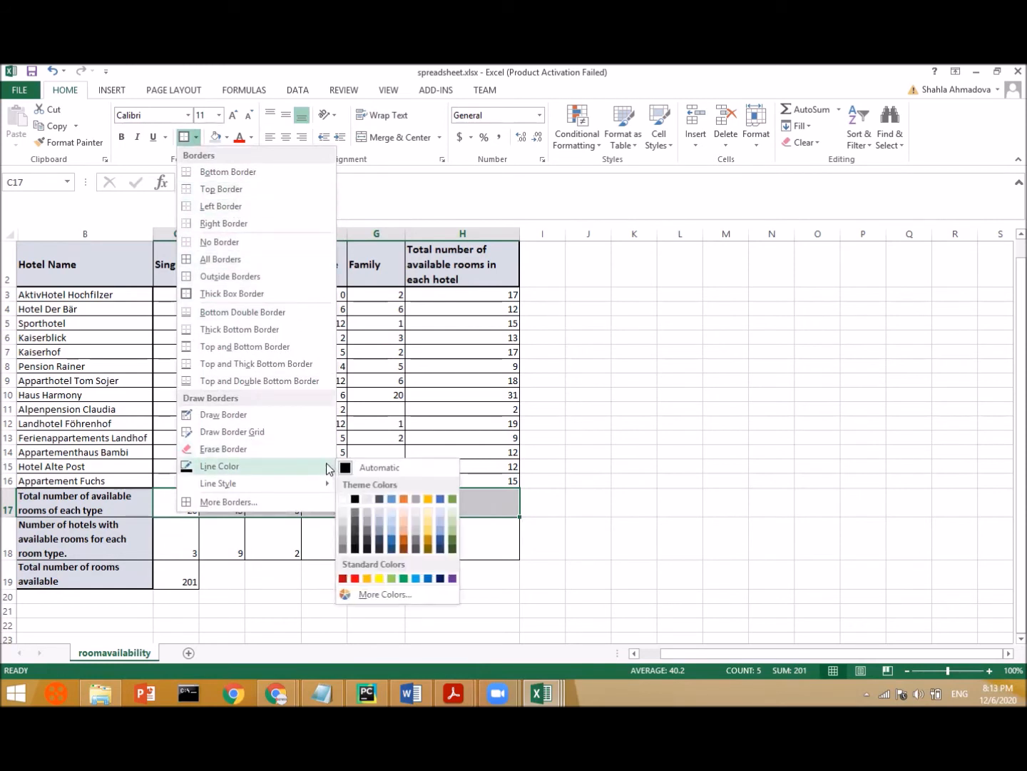
click(304, 330)
click(329, 574)
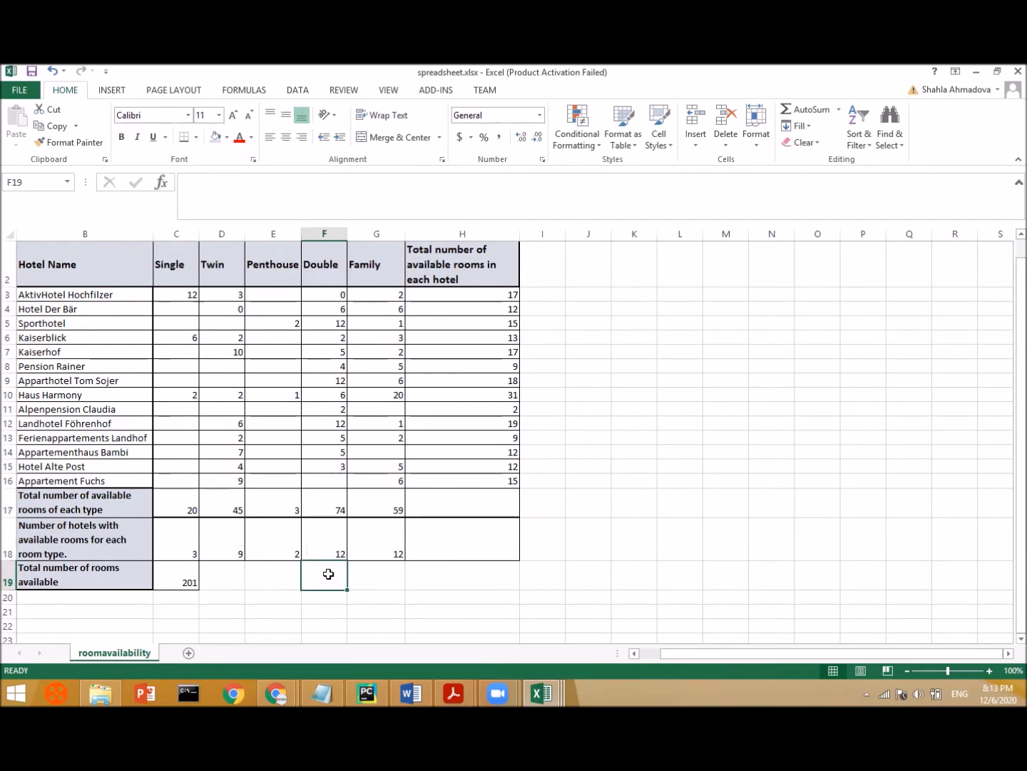
key(ctrl+z)
- Apply a thick bottom border to C16:H16 to separate the hotel rows from the totals
click(196, 138)
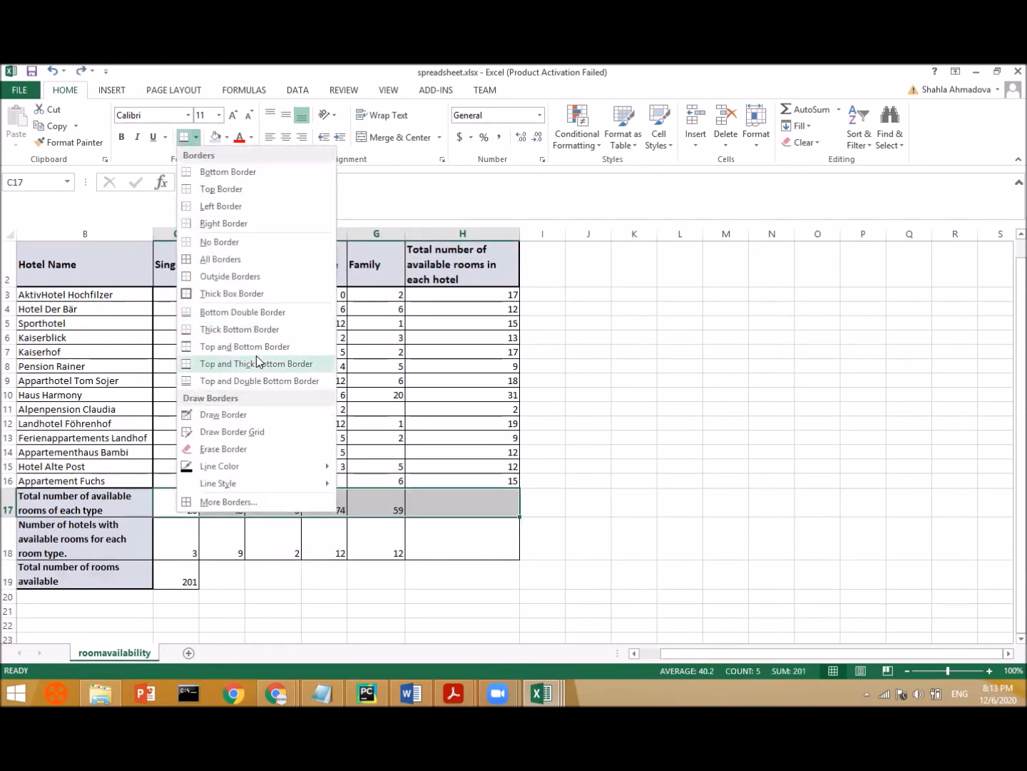
click(195, 494)
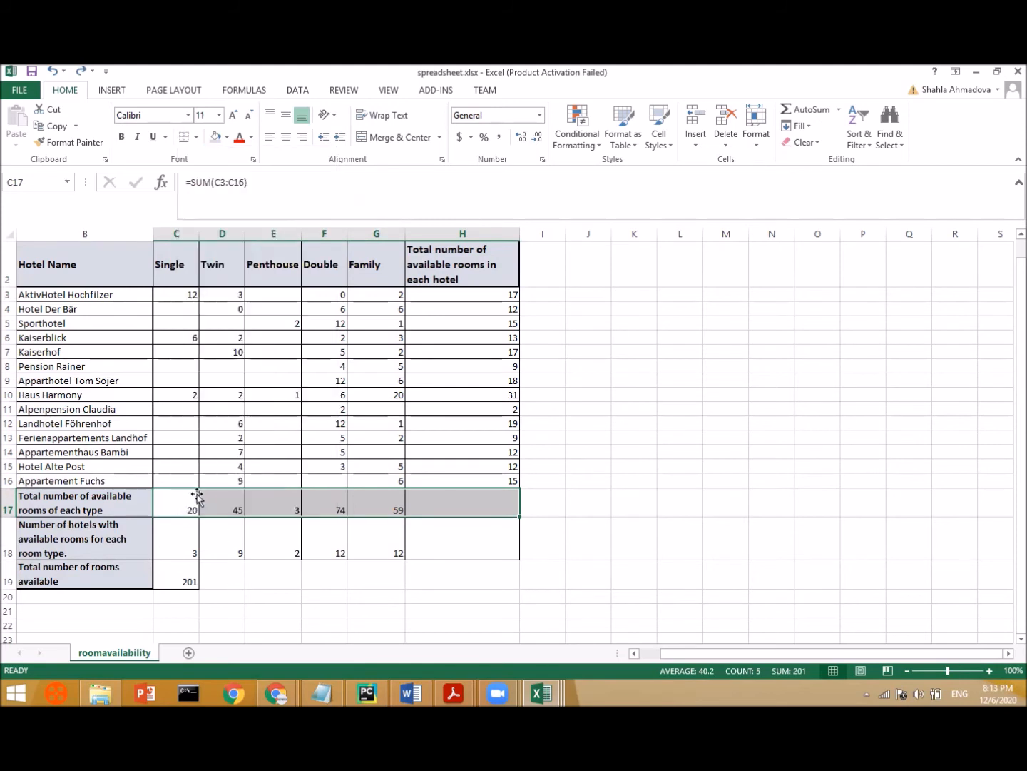
click(181, 480)
shift+click(515, 481)
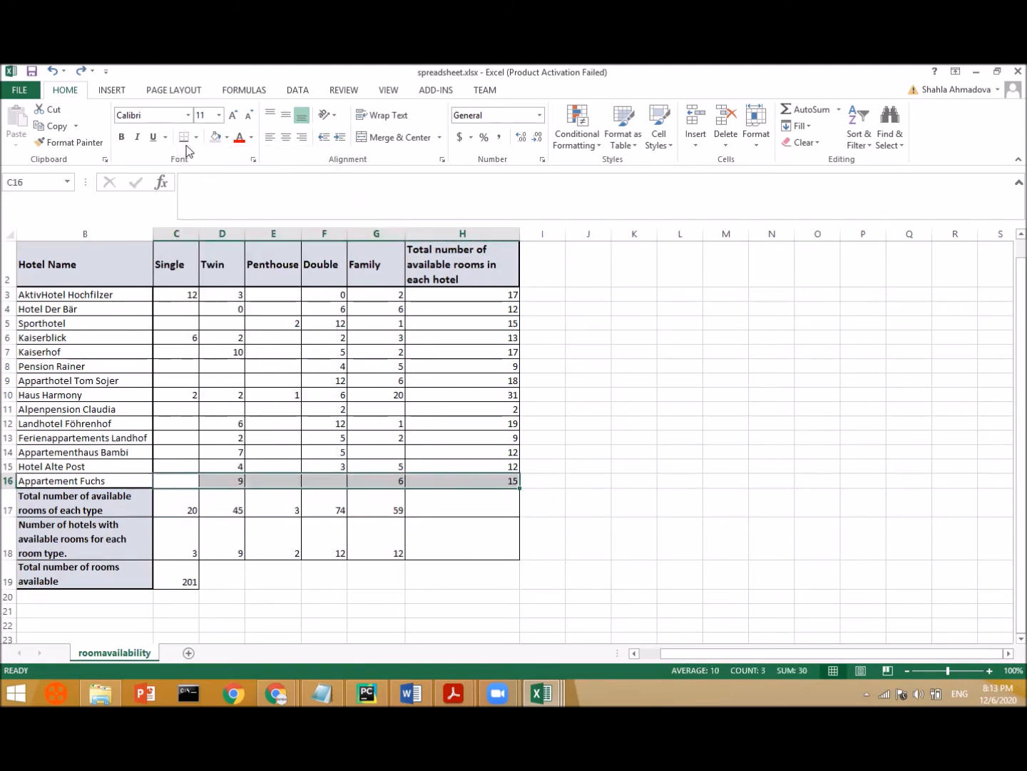
click(184, 138)
click(191, 519)
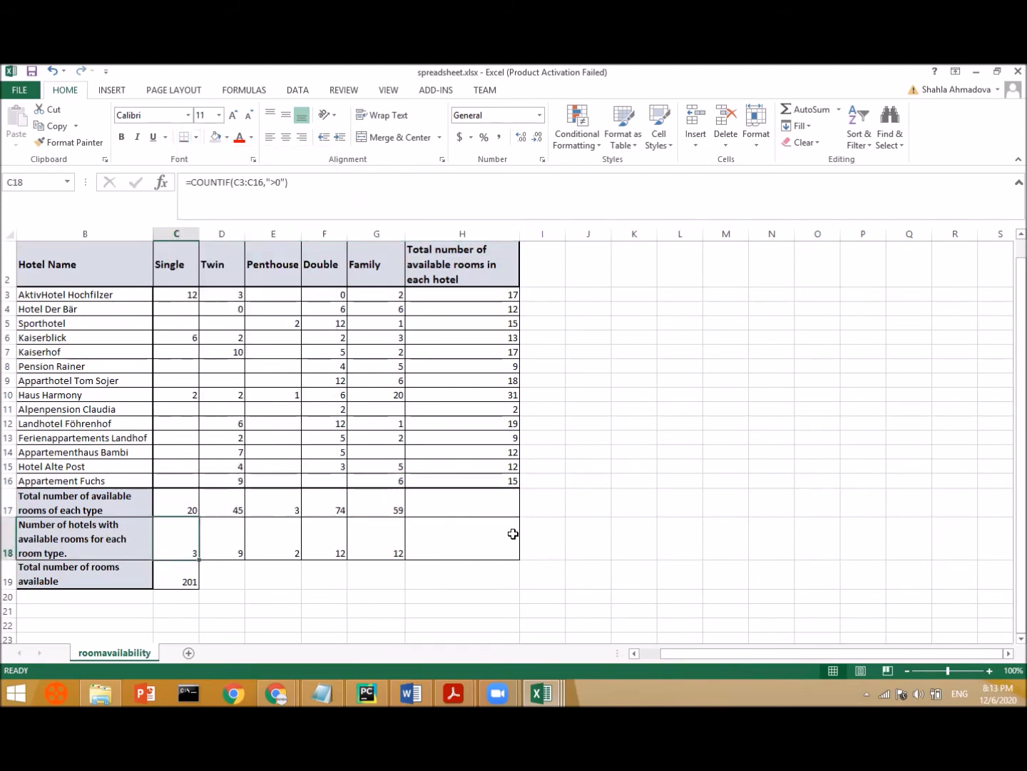
click(589, 546)
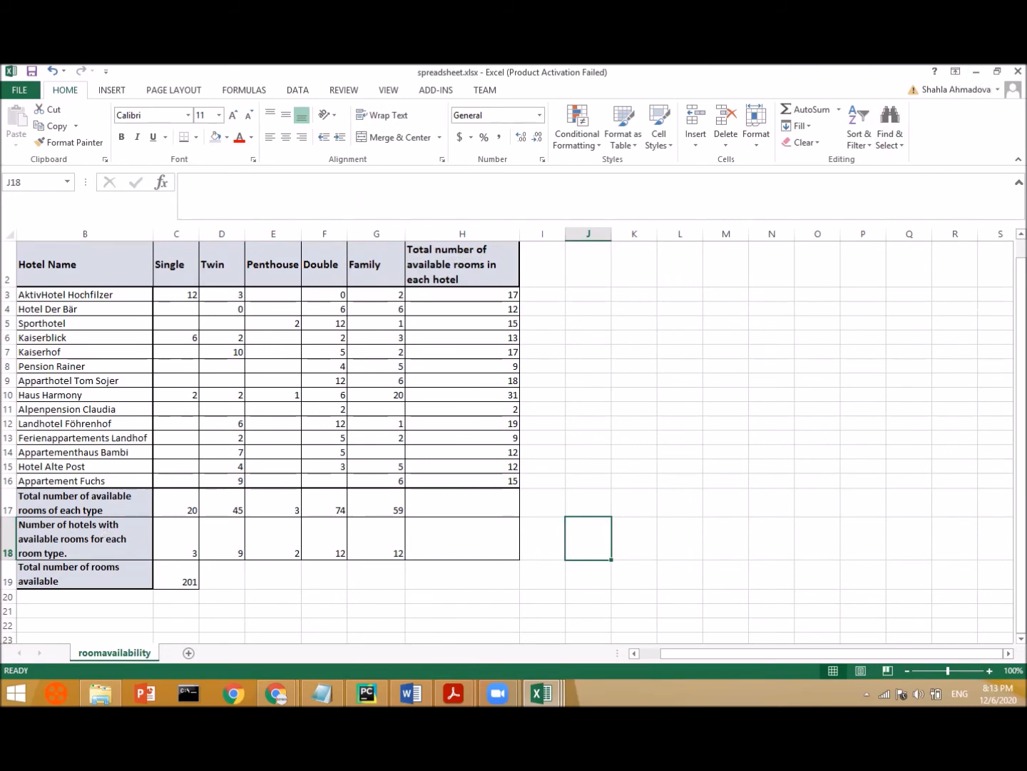
- Switch to the question paper in Adobe Acrobat Reader and copy the example file name RA1_ZZ999_9999 from the Evidence 5 box
mouse_move(453, 691)
click(543, 597)
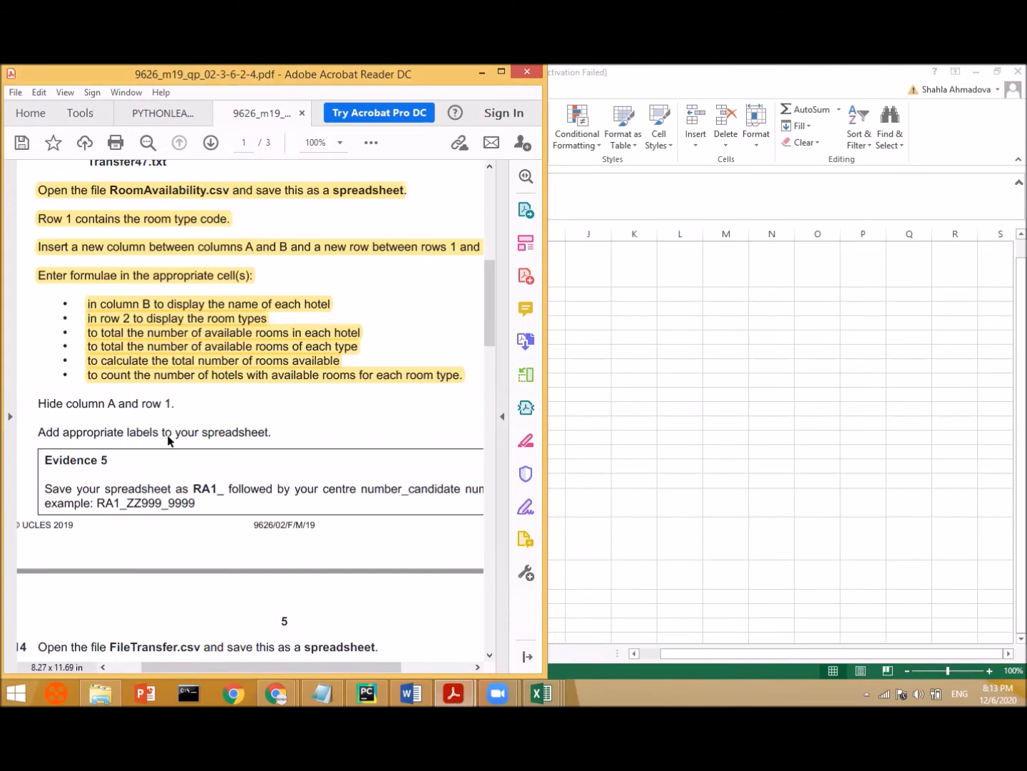
scroll(167, 440, down, 3)
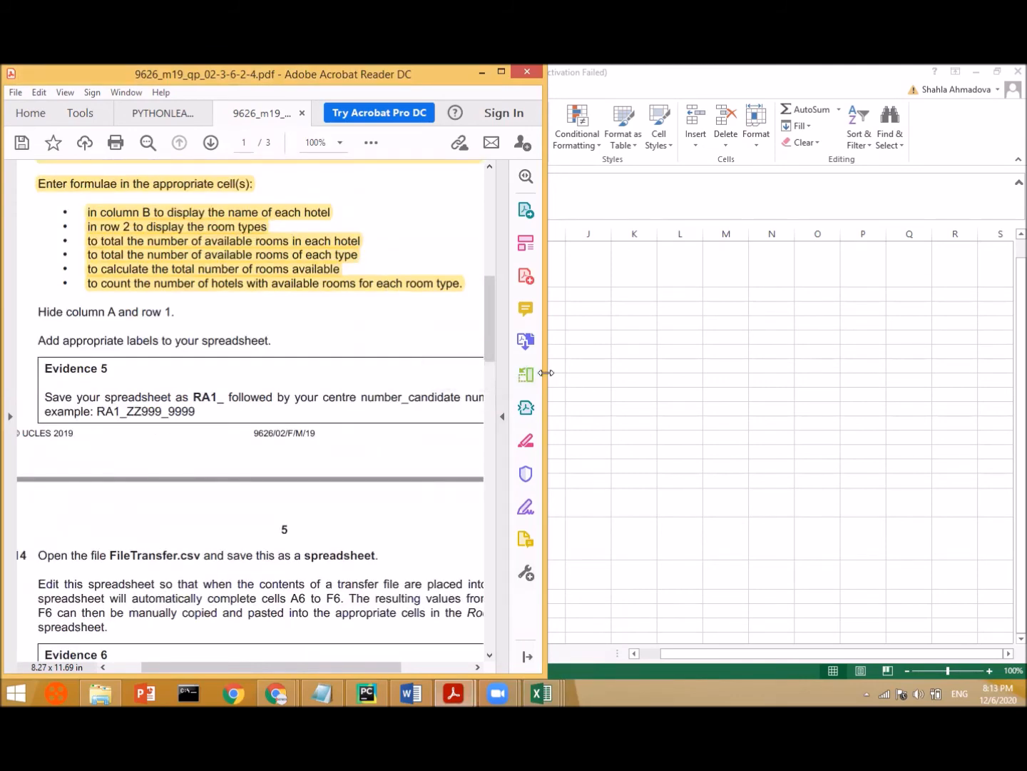
drag(547, 372, 767, 373)
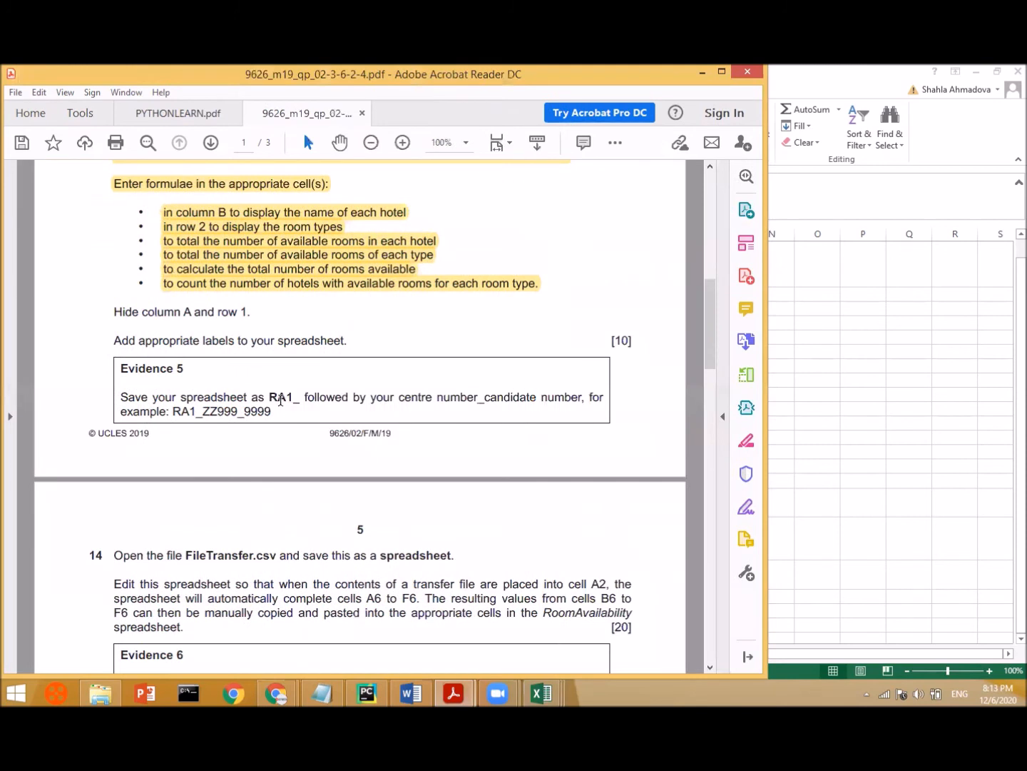
double_click(300, 397)
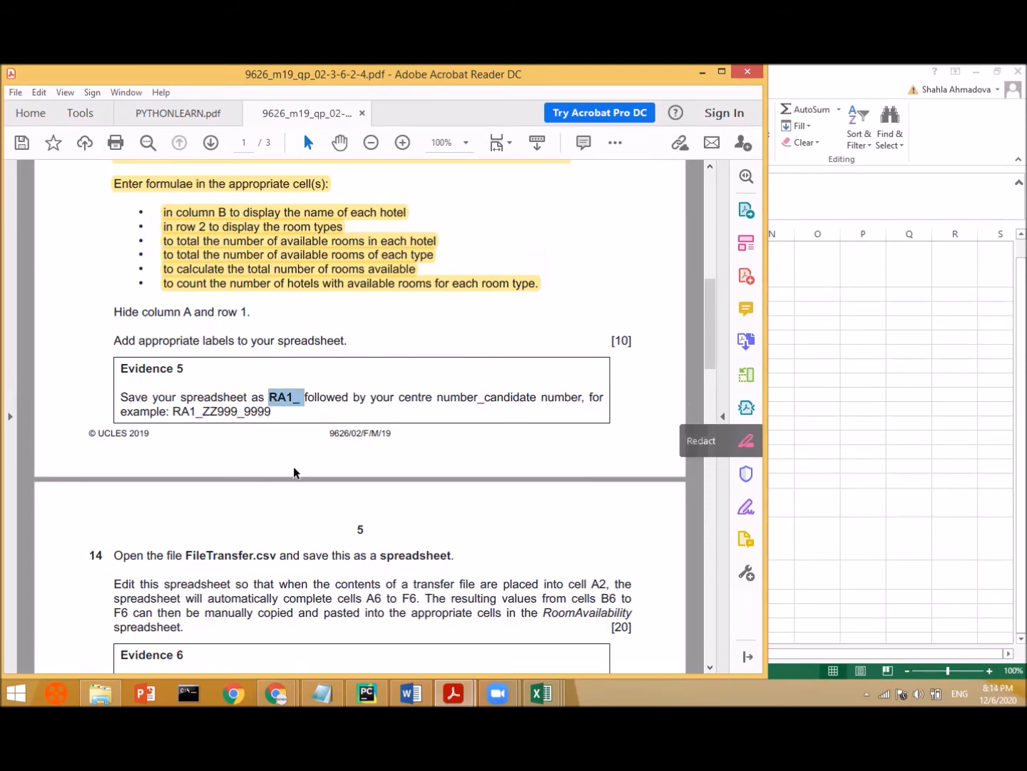
click(182, 421)
double_click(280, 413)
key(ctrl+c)
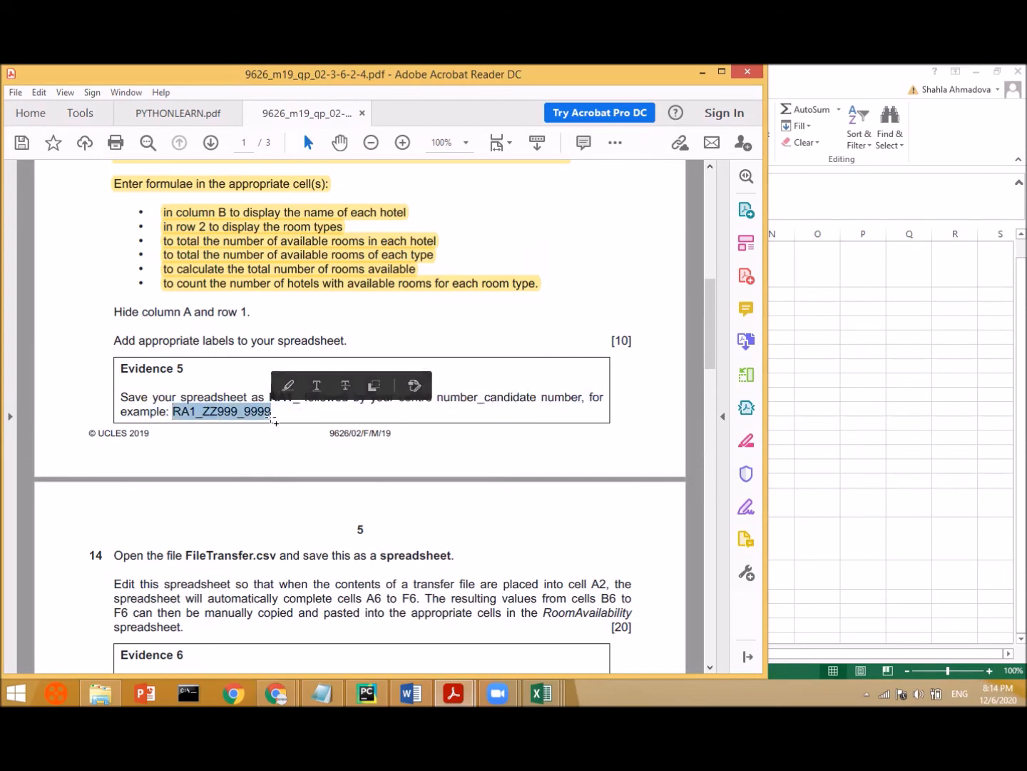
- Switch to the room availability workbook in Excel and save it as RA1_ZZ999_9999.xlsx, Excel Workbook type, in the Term exam sources folder
click(886, 428)
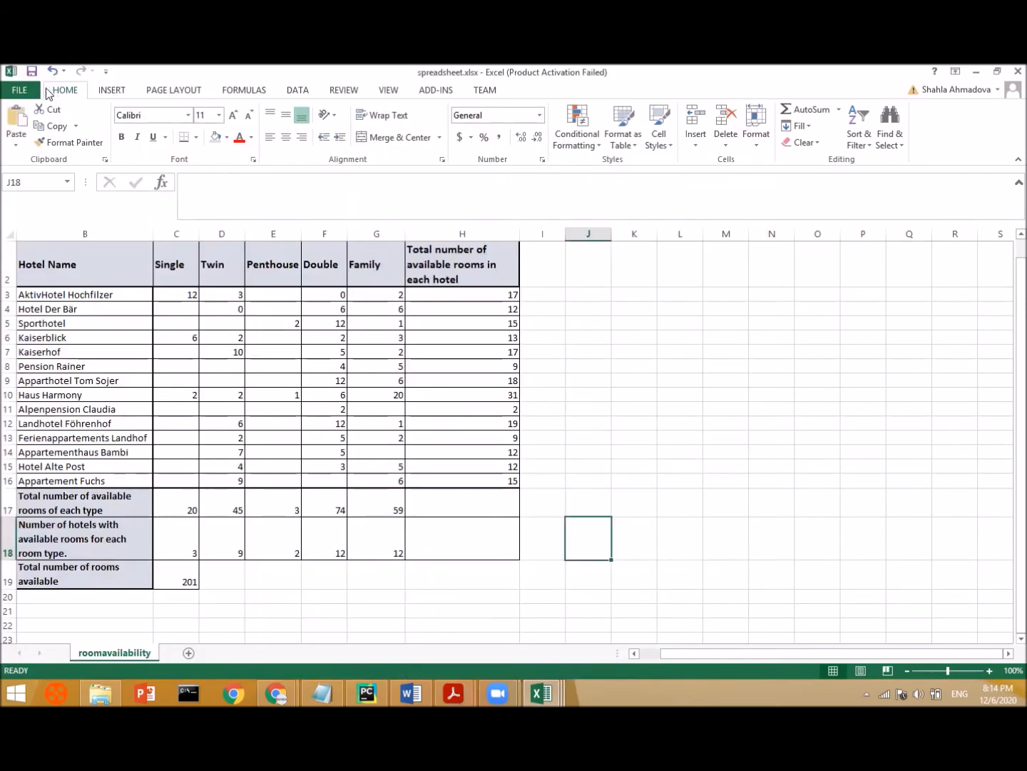
click(20, 91)
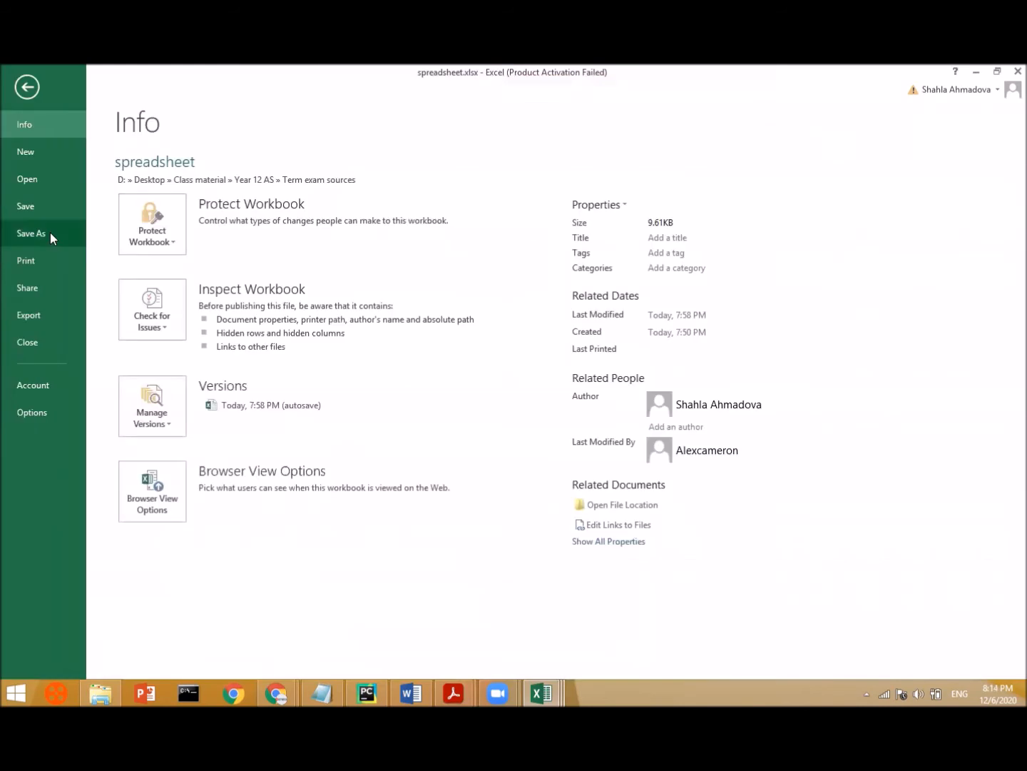
click(49, 232)
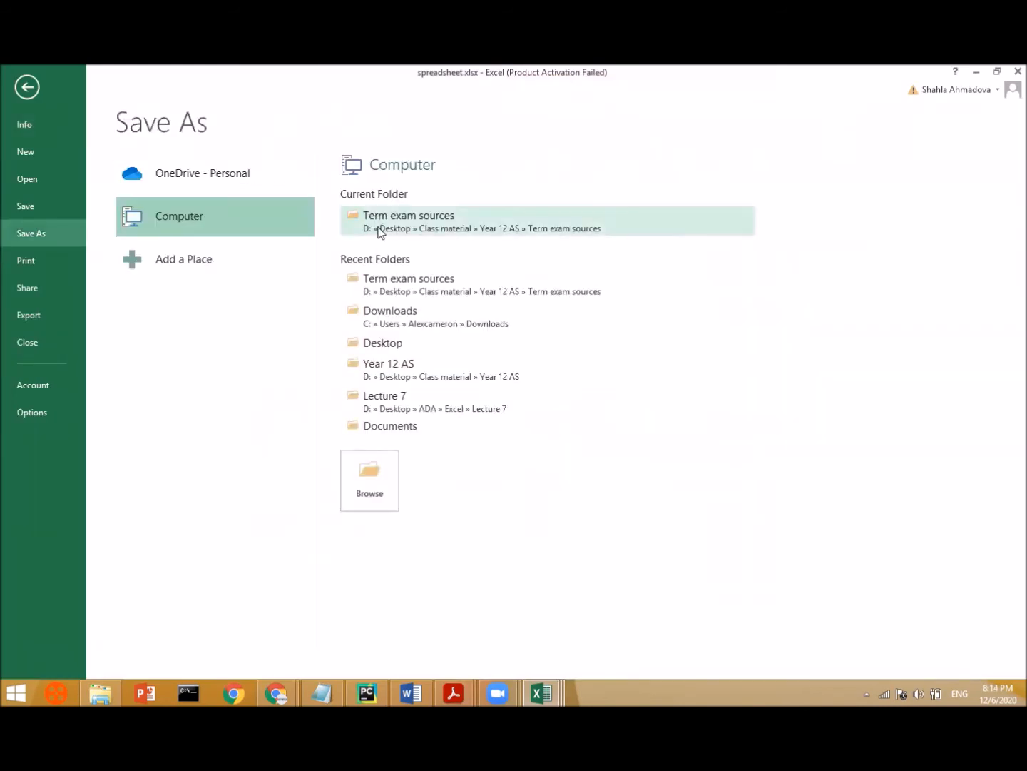
click(369, 286)
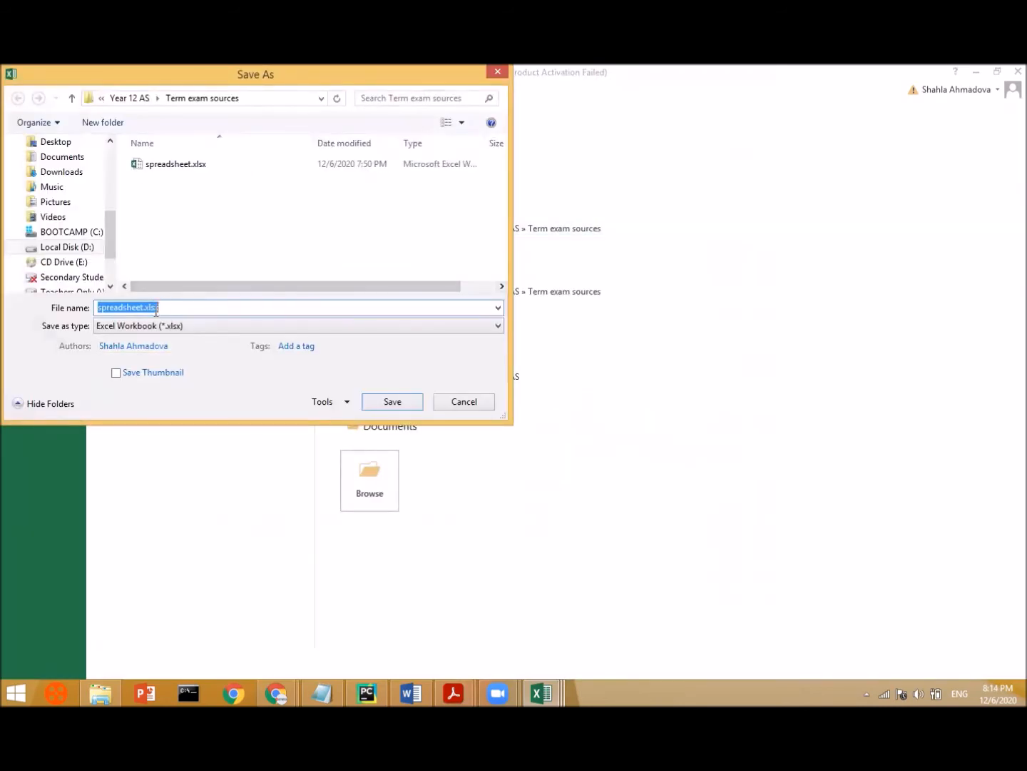
click(141, 308)
key(BackSpace)
key(BackSpace)
key(BackSpace)
key(BackSpace)
key(BackSpace)
key(BackSpace)
key(BackSpace)
key(BackSpace)
key(BackSpace)
key(BackSpace)
key(ctrl+v)
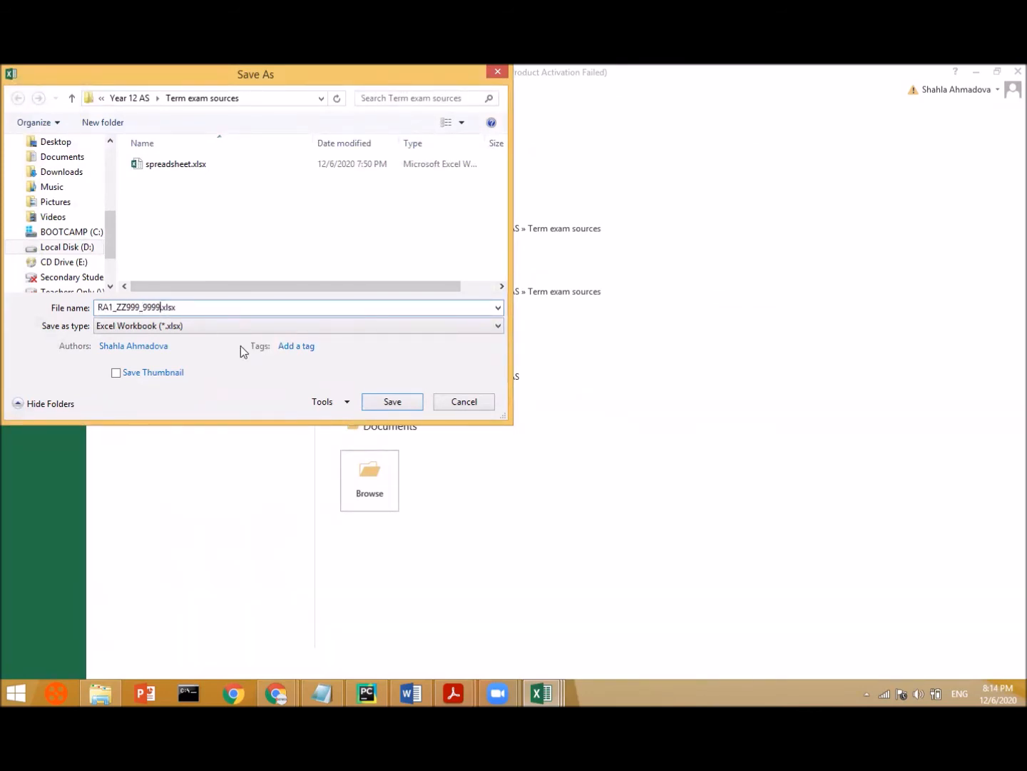
click(251, 328)
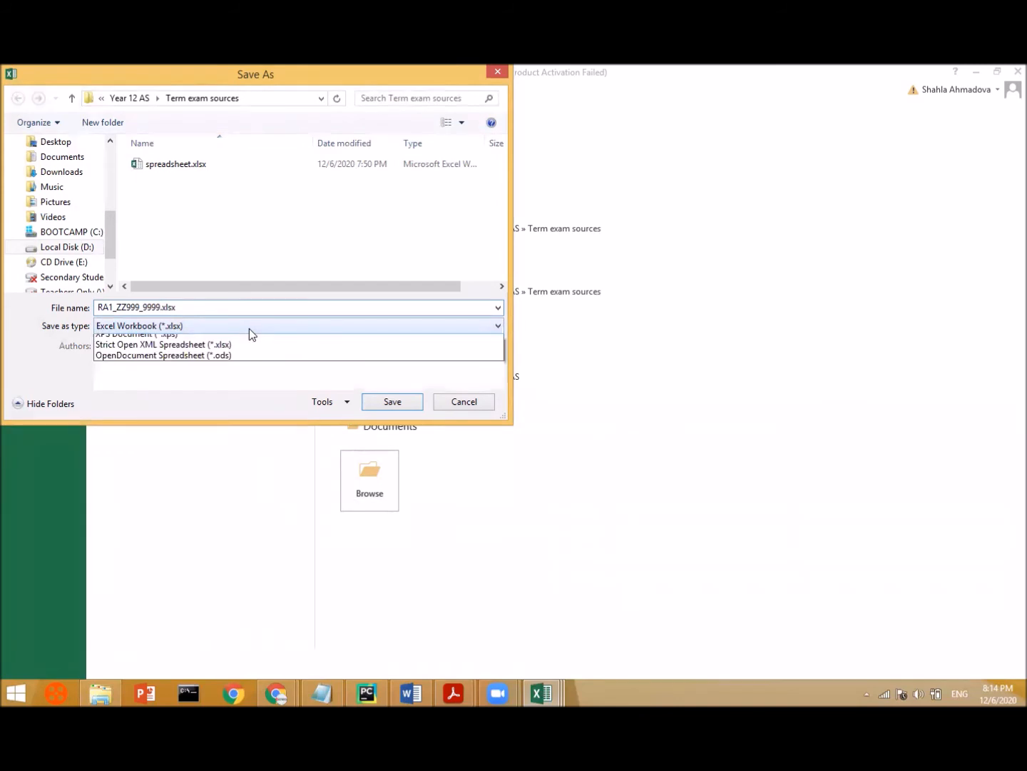
click(350, 336)
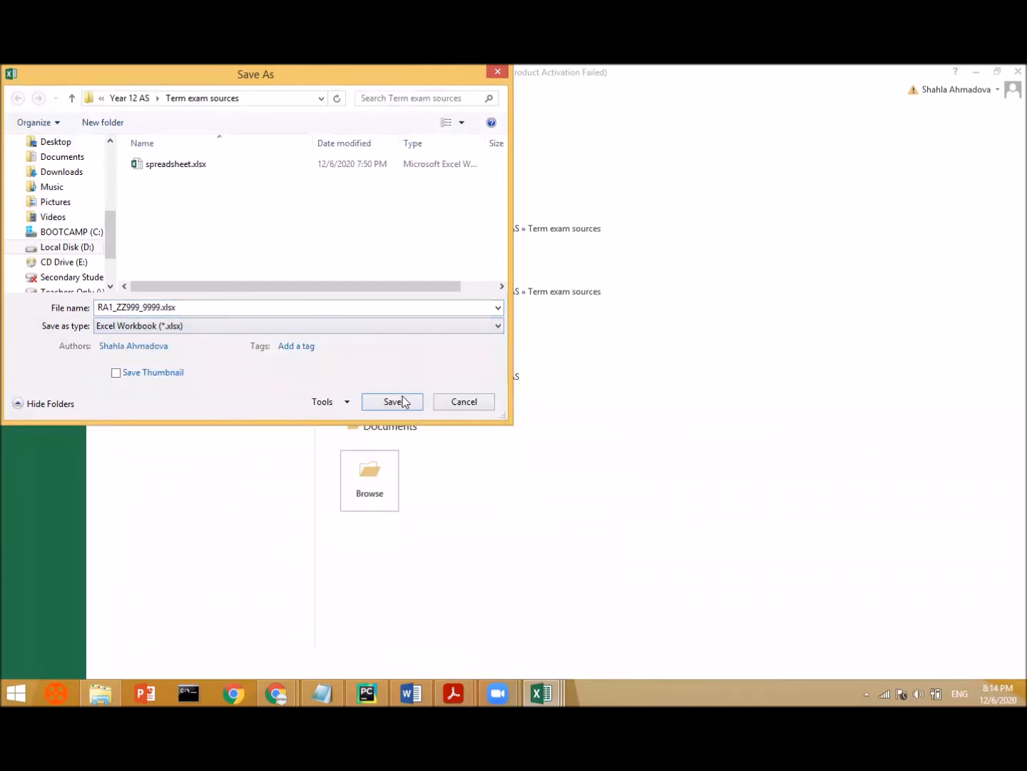
click(399, 401)
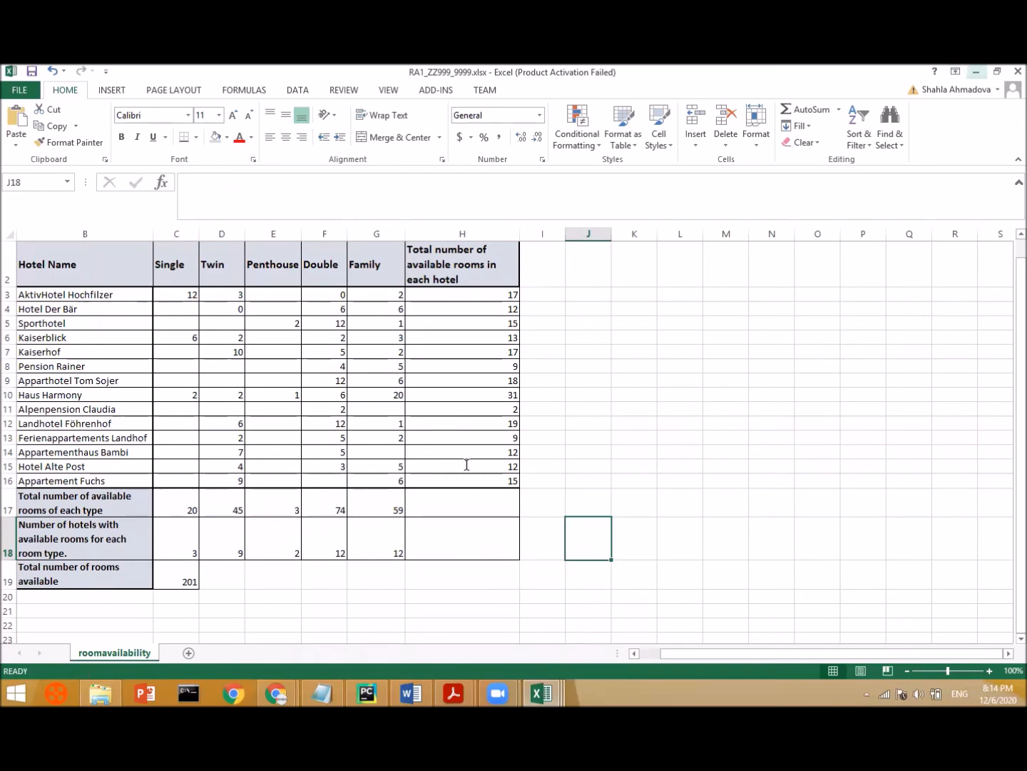
- Minimise the workbook, return to the question paper in Adobe Acrobat Reader and read question 14 on FileTransfer.csv
click(979, 72)
click(283, 502)
scroll(283, 502, down, 5)
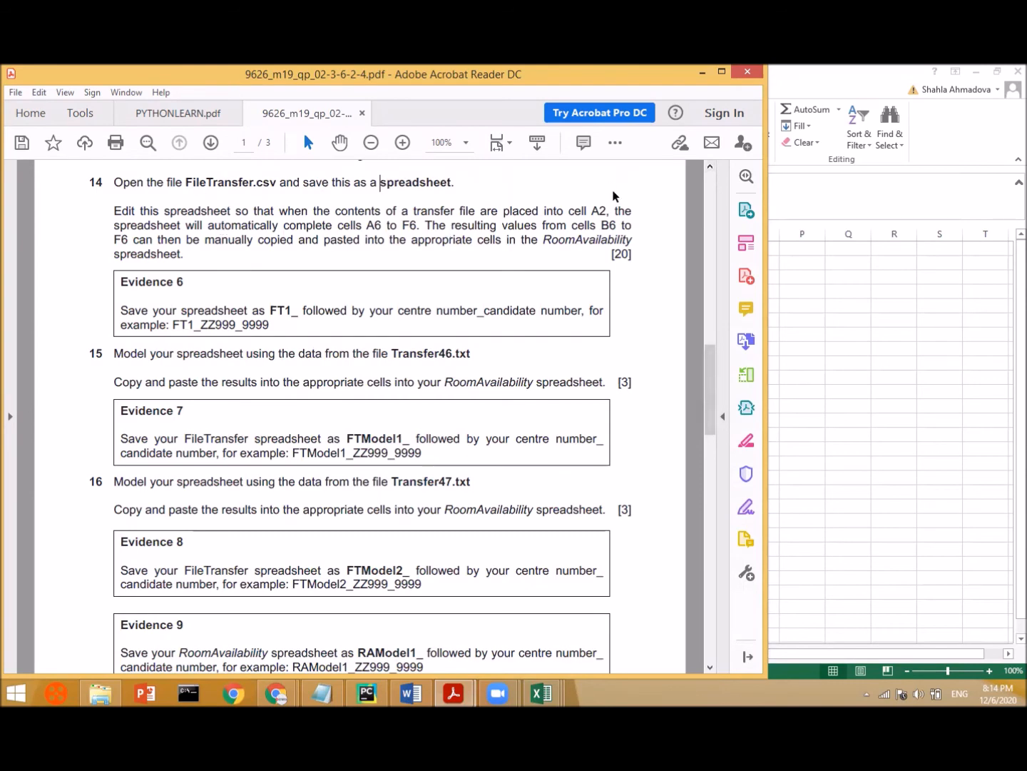
click(709, 168)
mouse_move(711, 370)
mouse_down()
mouse_move(712, 344)
mouse_move(717, 391)
mouse_up()
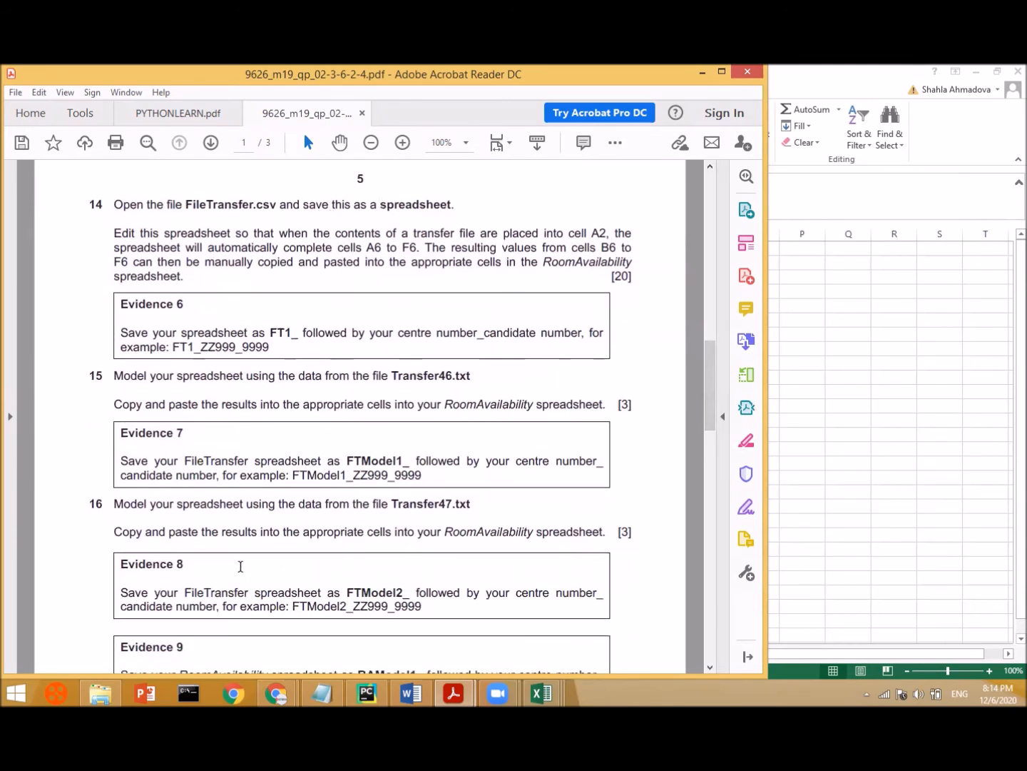
- Switch to filetransfer.csv in Excel and save it as the Excel Workbook filetransfer.xlsx in the Term exam sources folder
click(543, 693)
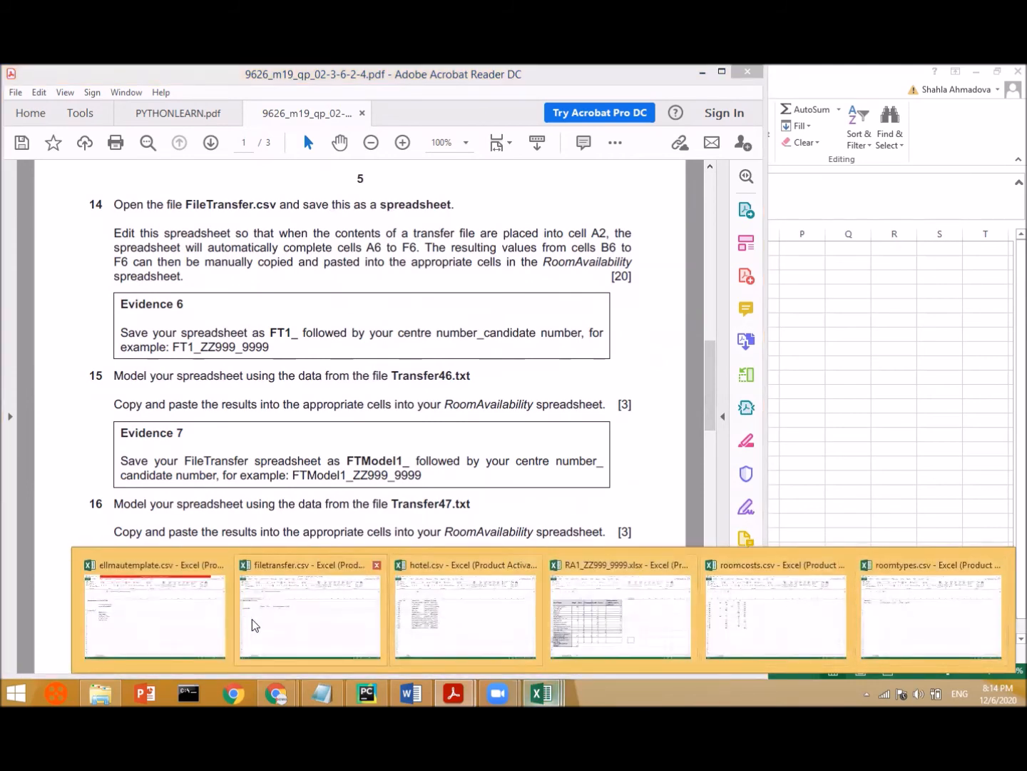
click(244, 587)
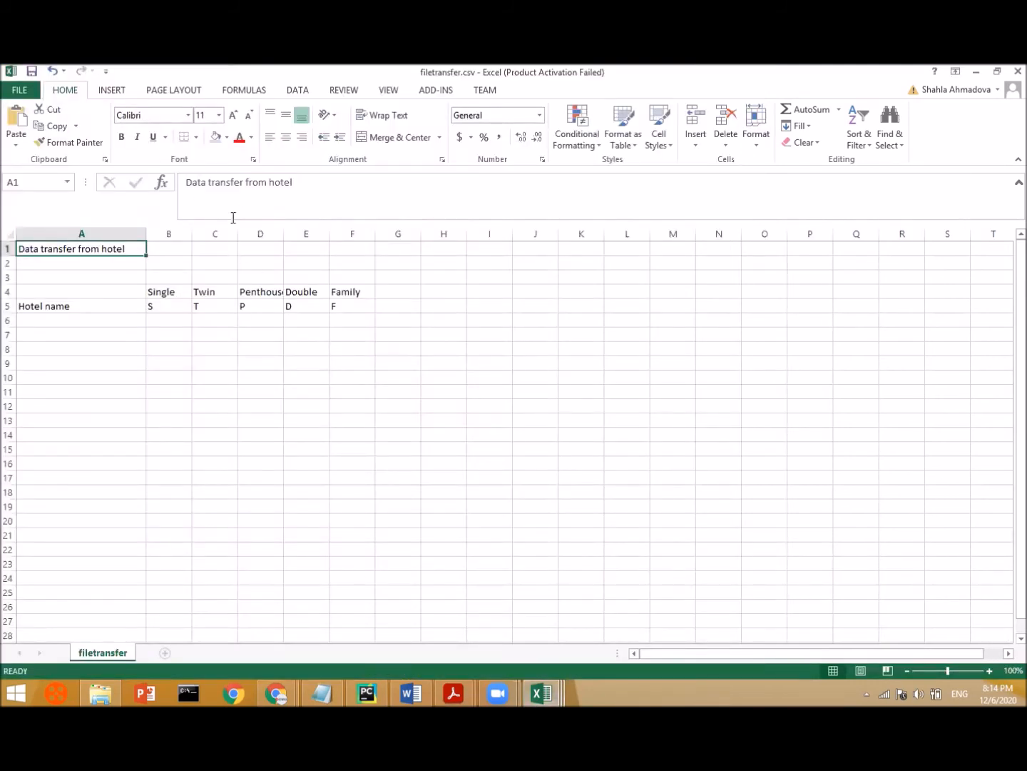
click(17, 90)
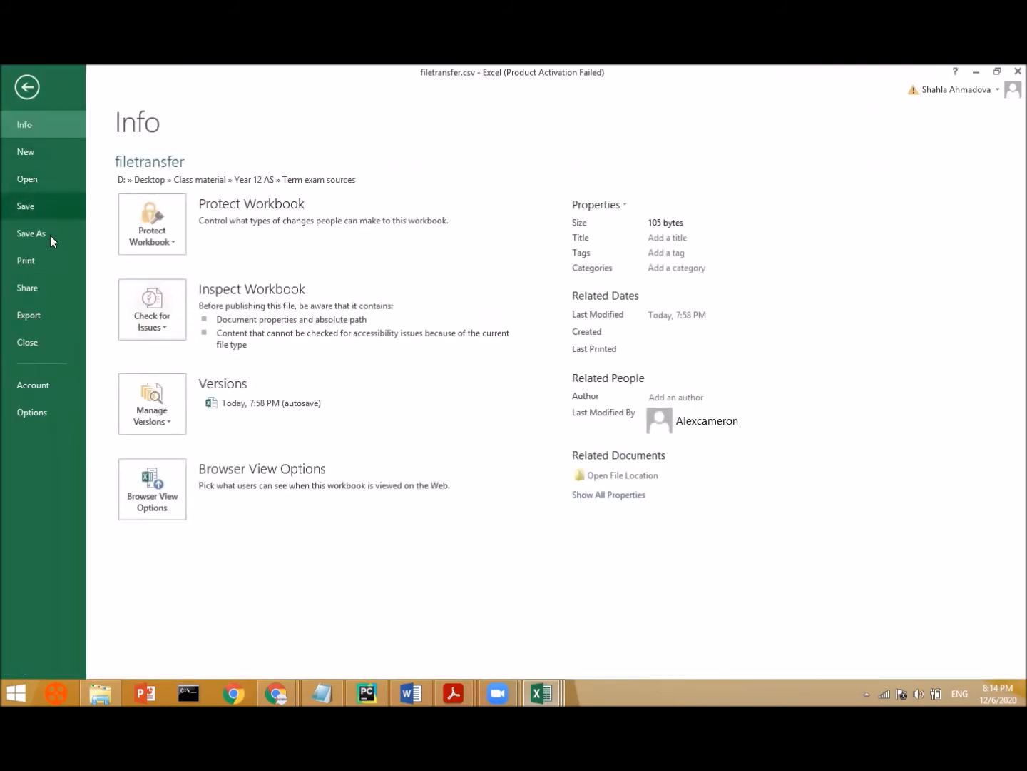
click(50, 235)
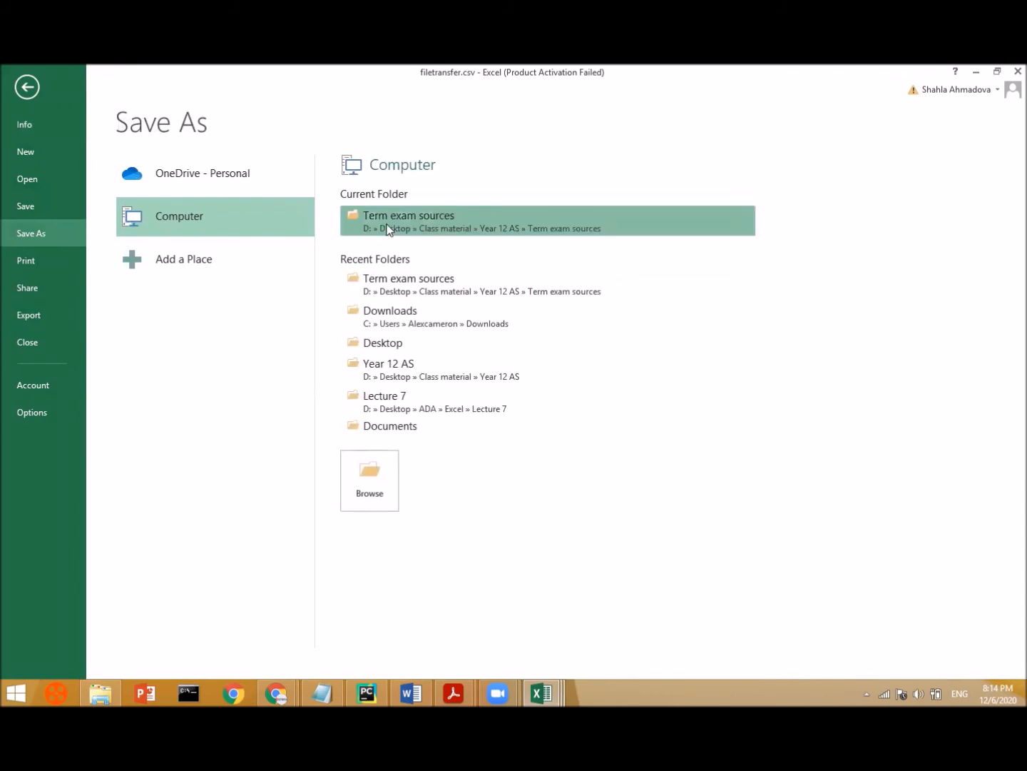
click(247, 328)
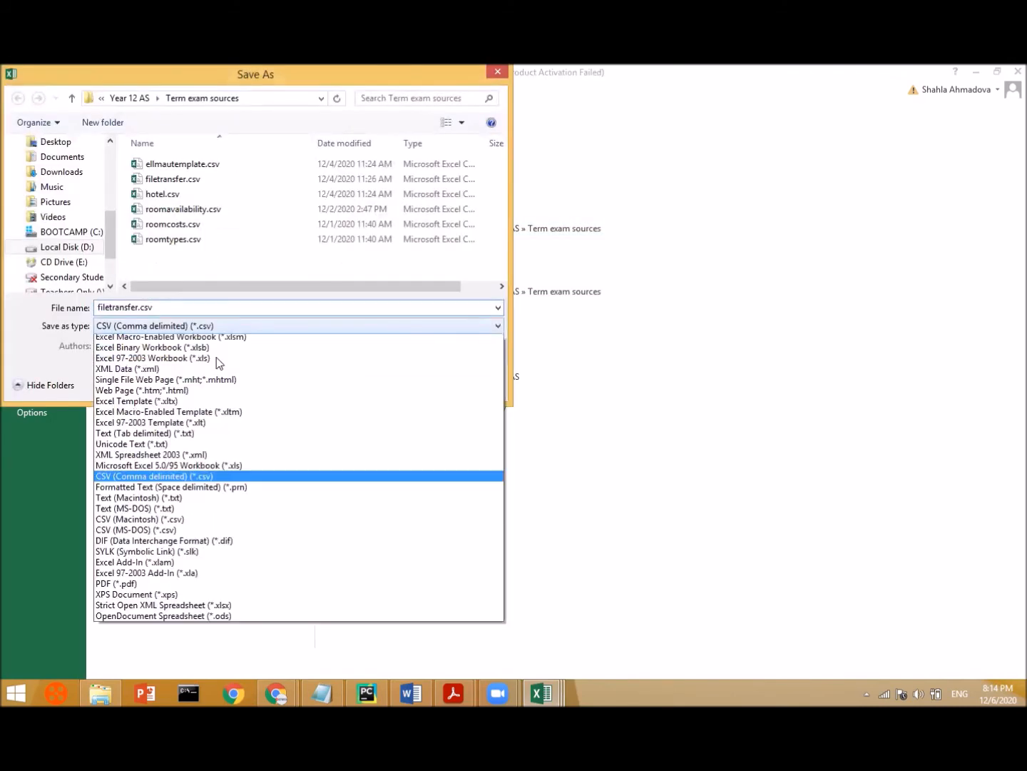
click(314, 342)
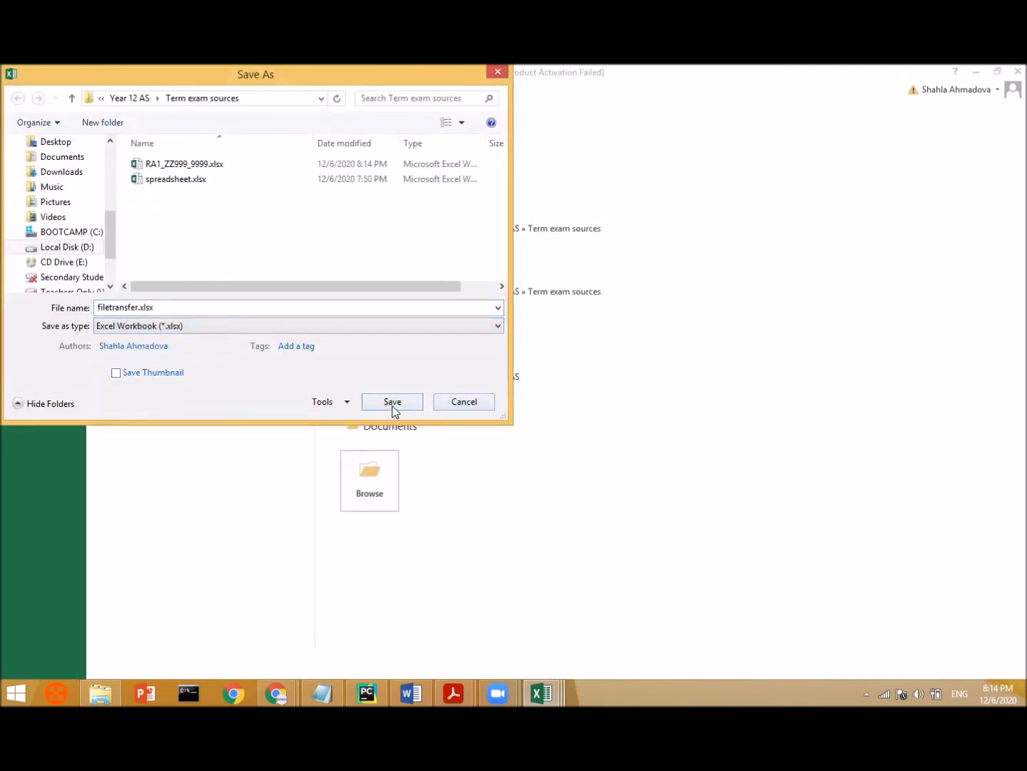
click(392, 406)
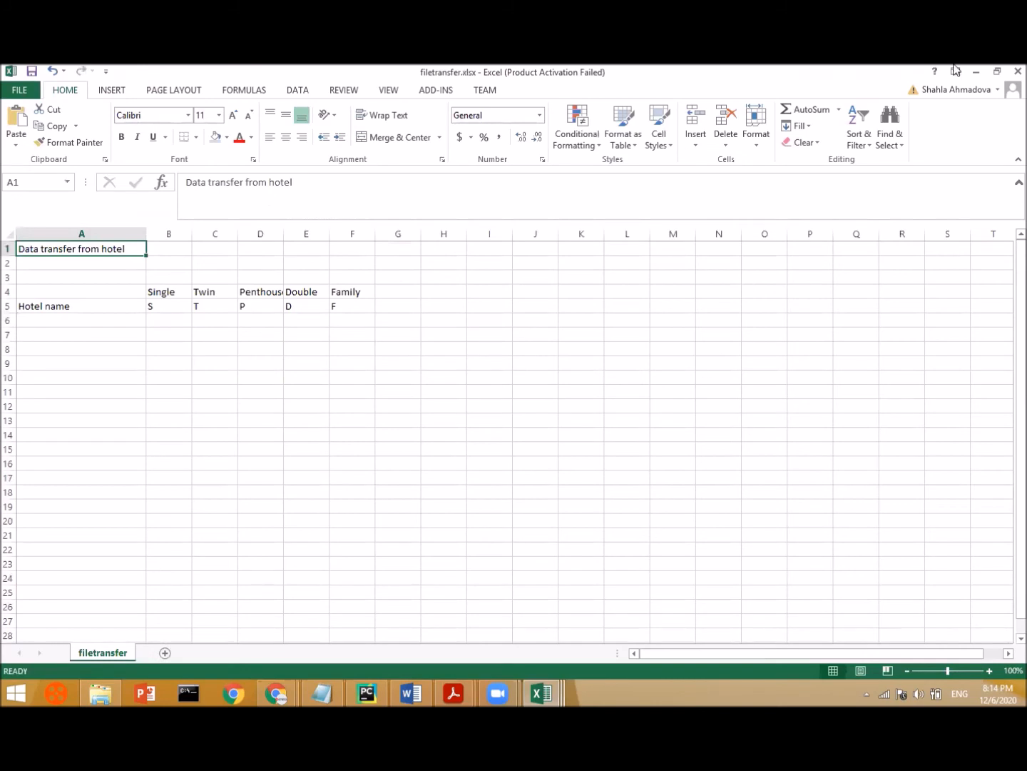
- Arrange the question paper and the filetransfer workbook side by side, and set the question paper's zoom to 75%
click(998, 71)
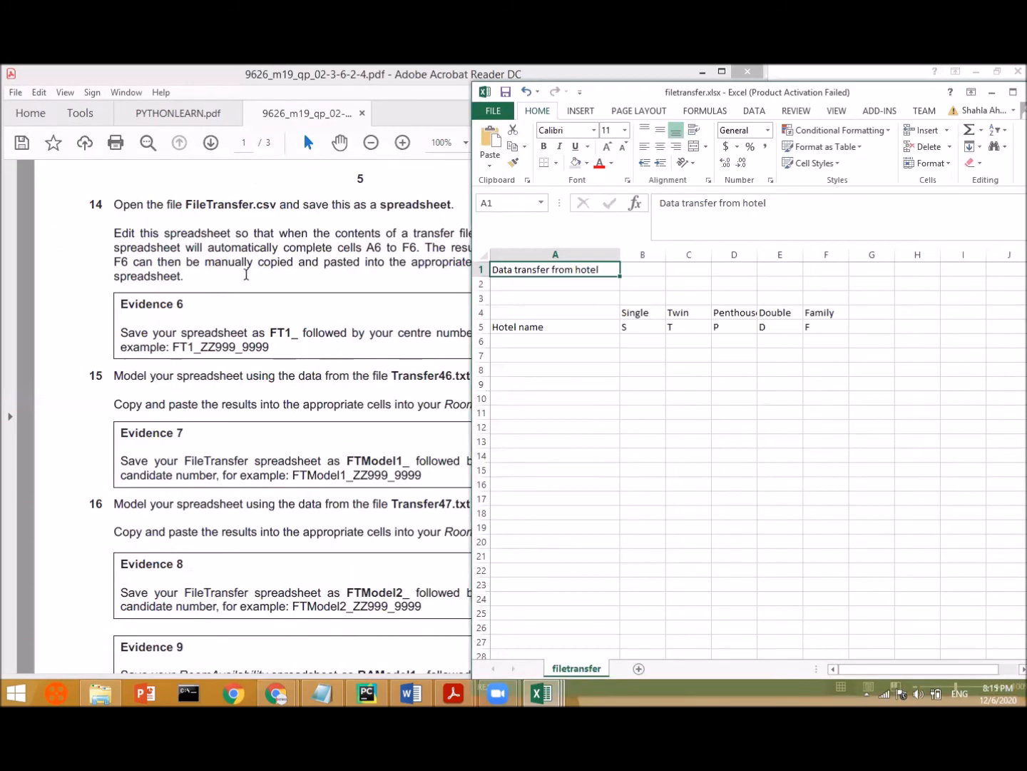
click(257, 275)
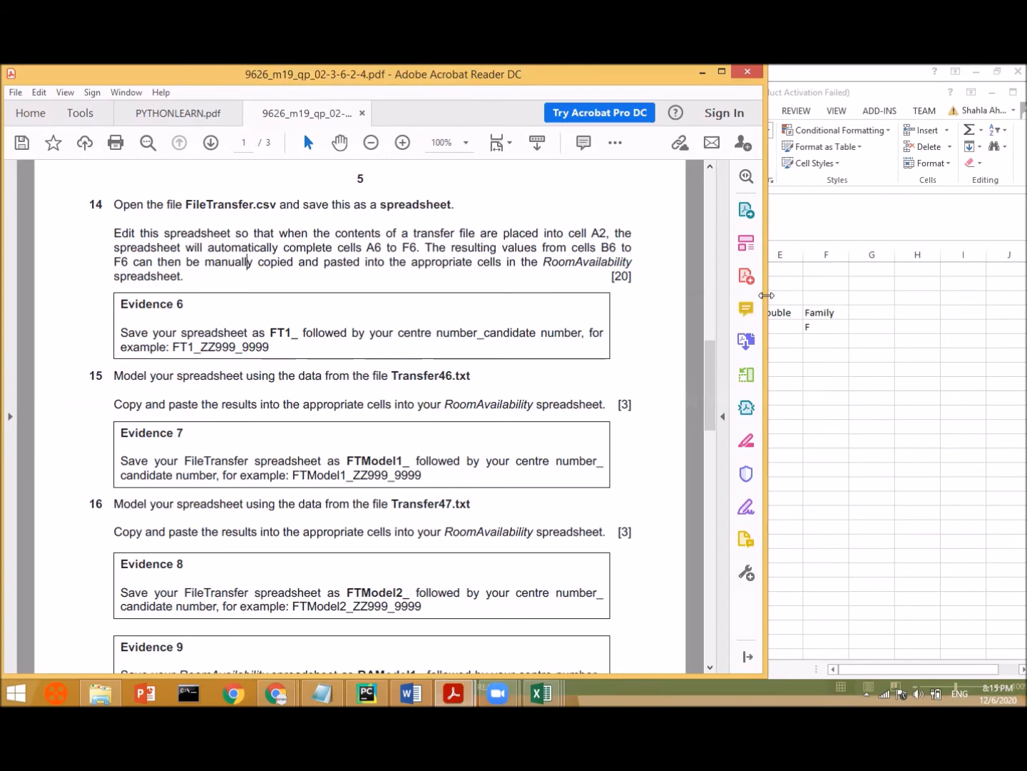
drag(766, 294, 495, 294)
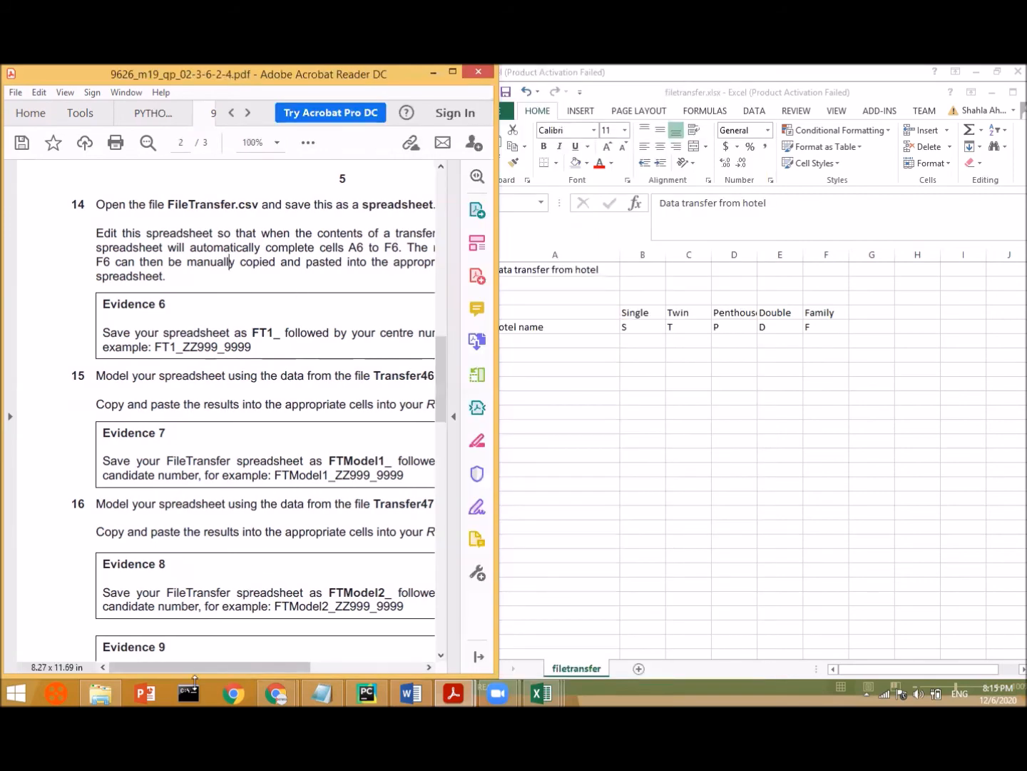
scroll(193, 671, right, 3)
scroll(192, 677, right, 1)
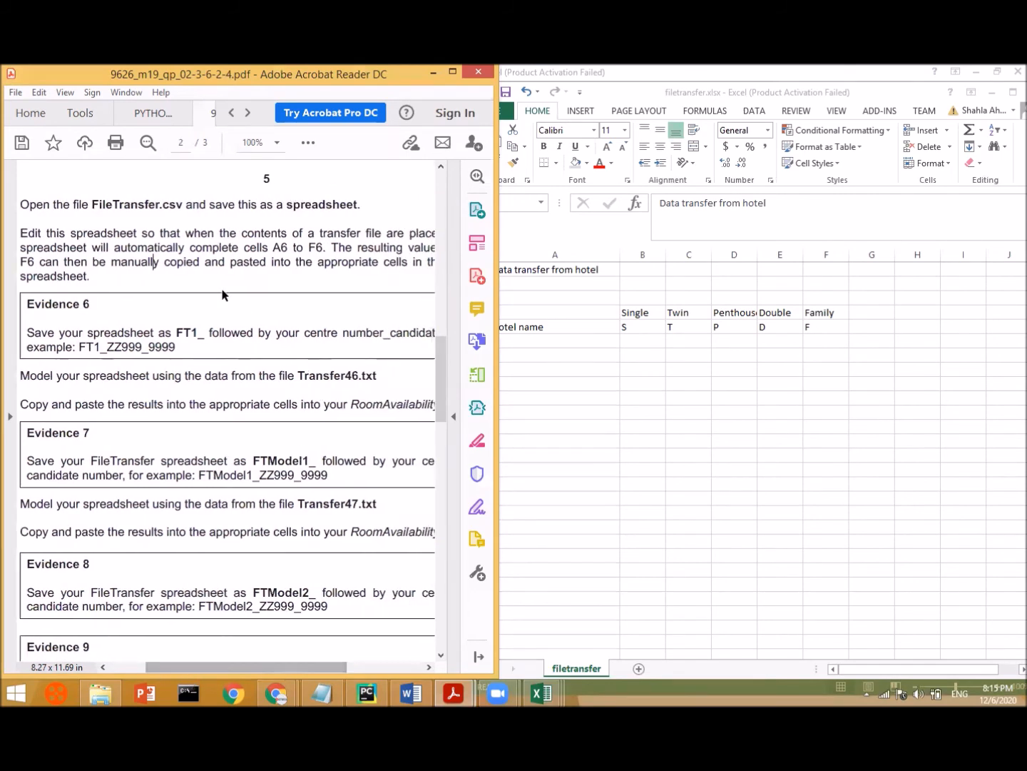
click(277, 143)
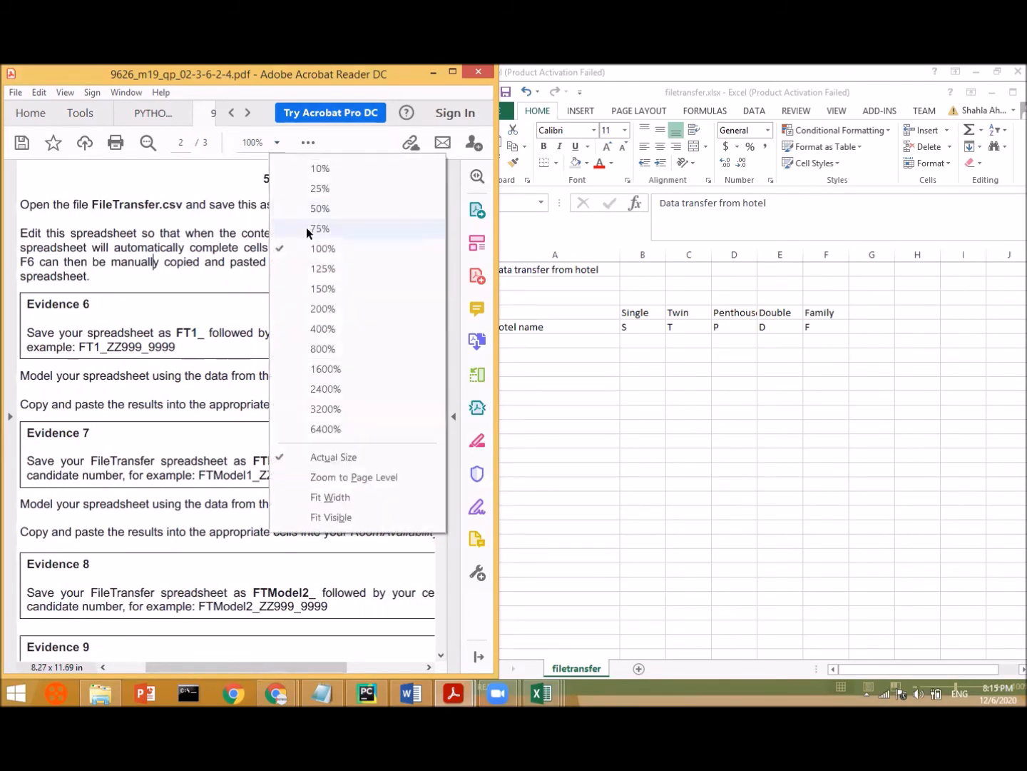
click(308, 228)
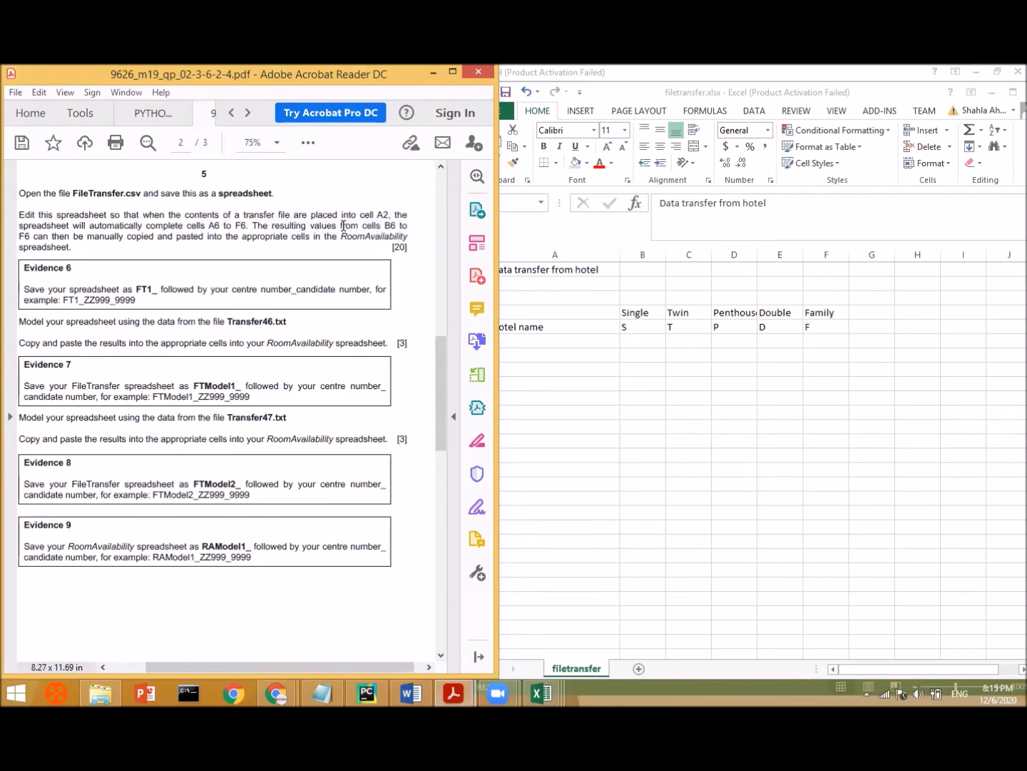
- Examine the filetransfer sheet's input cell A2 and result cells A6:F6, and check the target cells in the RA1_ZZ999_9999 workbook
click(570, 285)
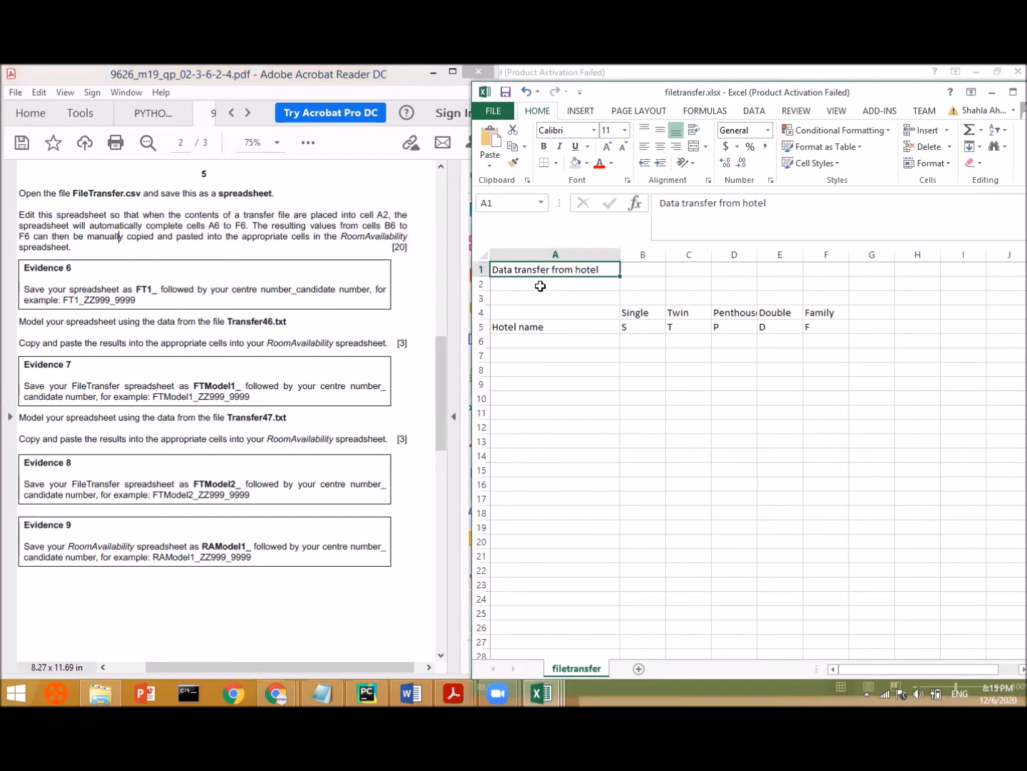
click(543, 284)
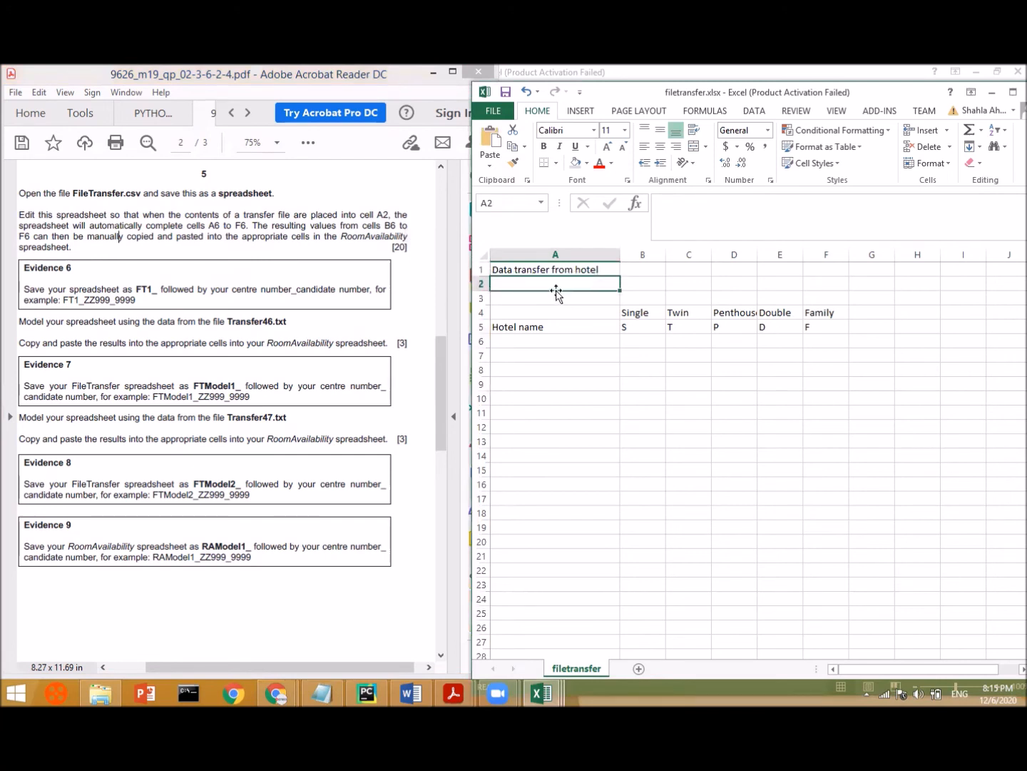
click(643, 342)
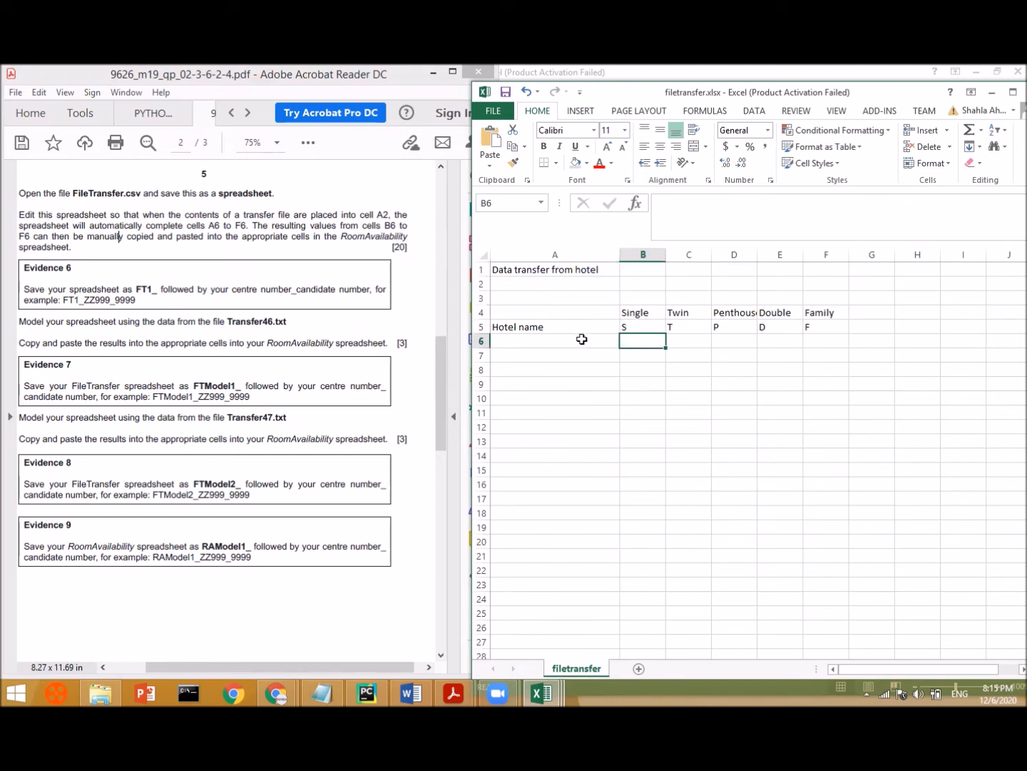
drag(603, 342, 839, 342)
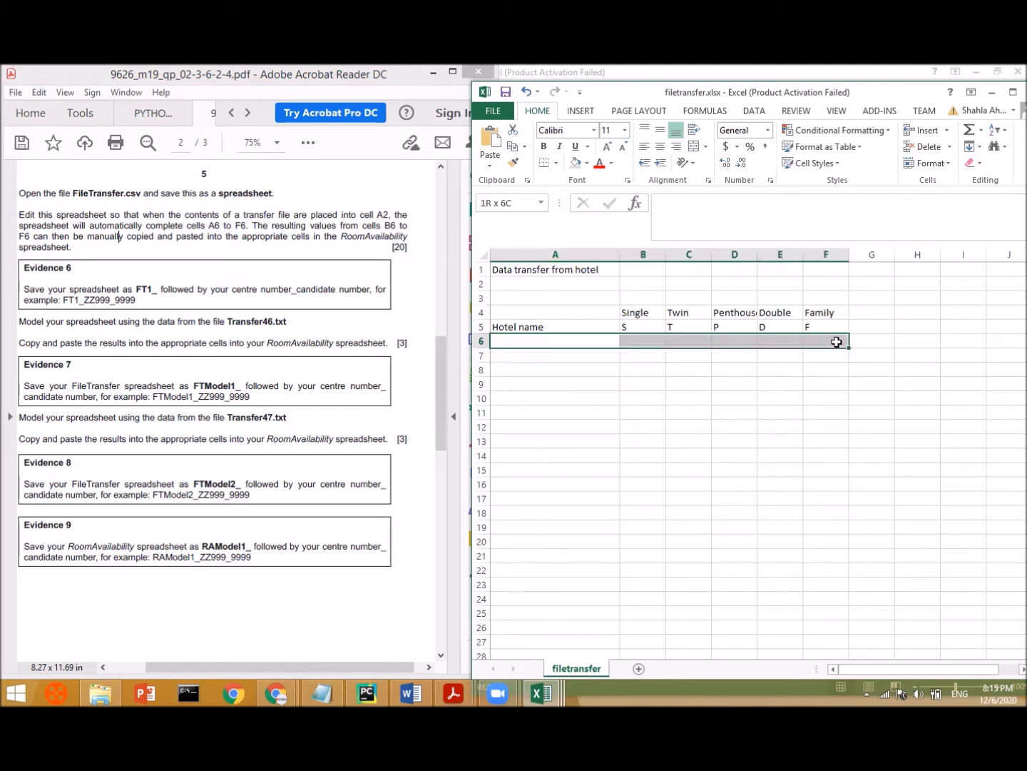
drag(838, 341, 838, 342)
click(560, 73)
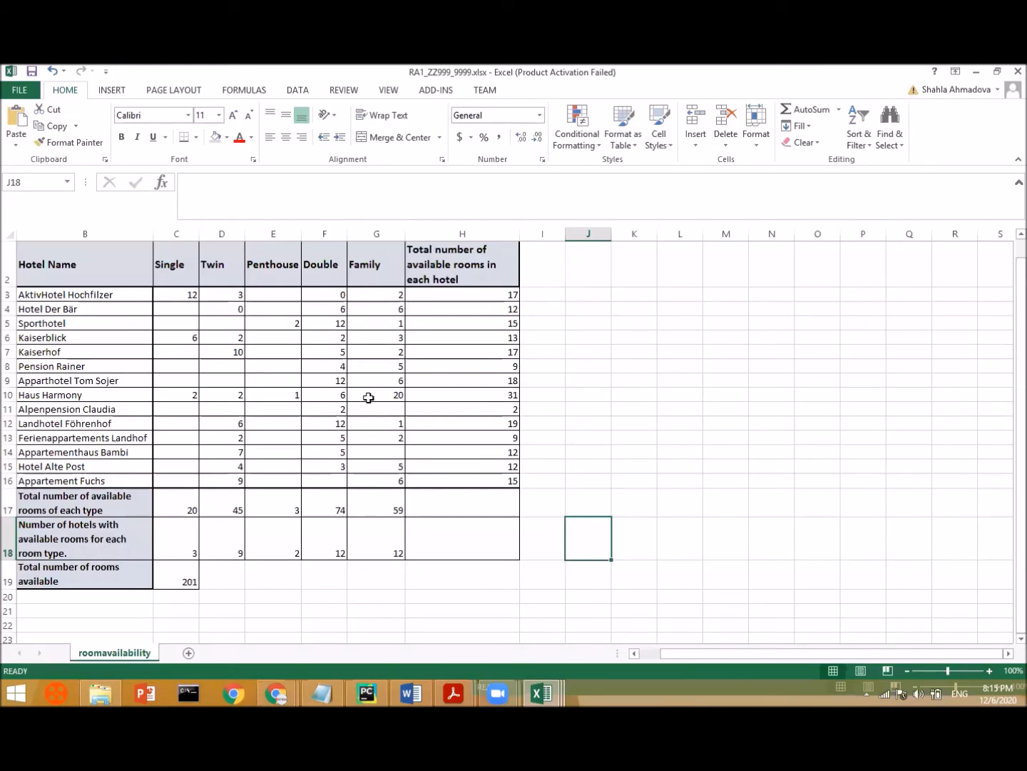
click(976, 73)
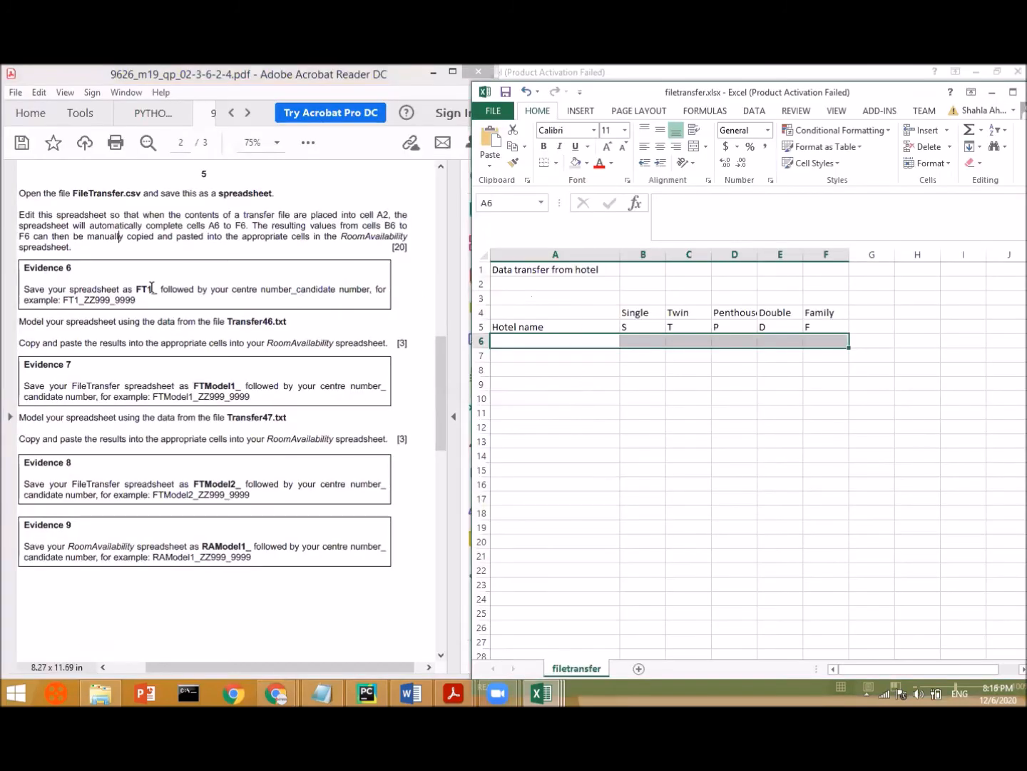
click(525, 286)
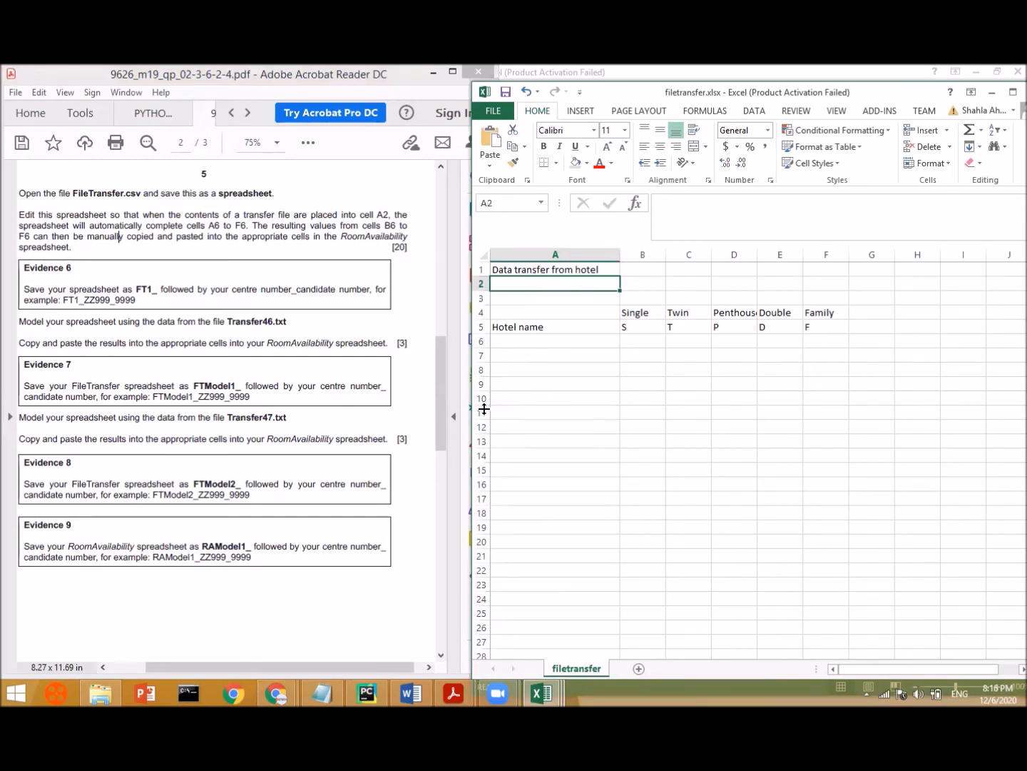
- Copy the example transfer code KBS06T02D12F04 from page 4 of the question paper into cell A2 of the filetransfer sheet
drag(443, 381, 442, 213)
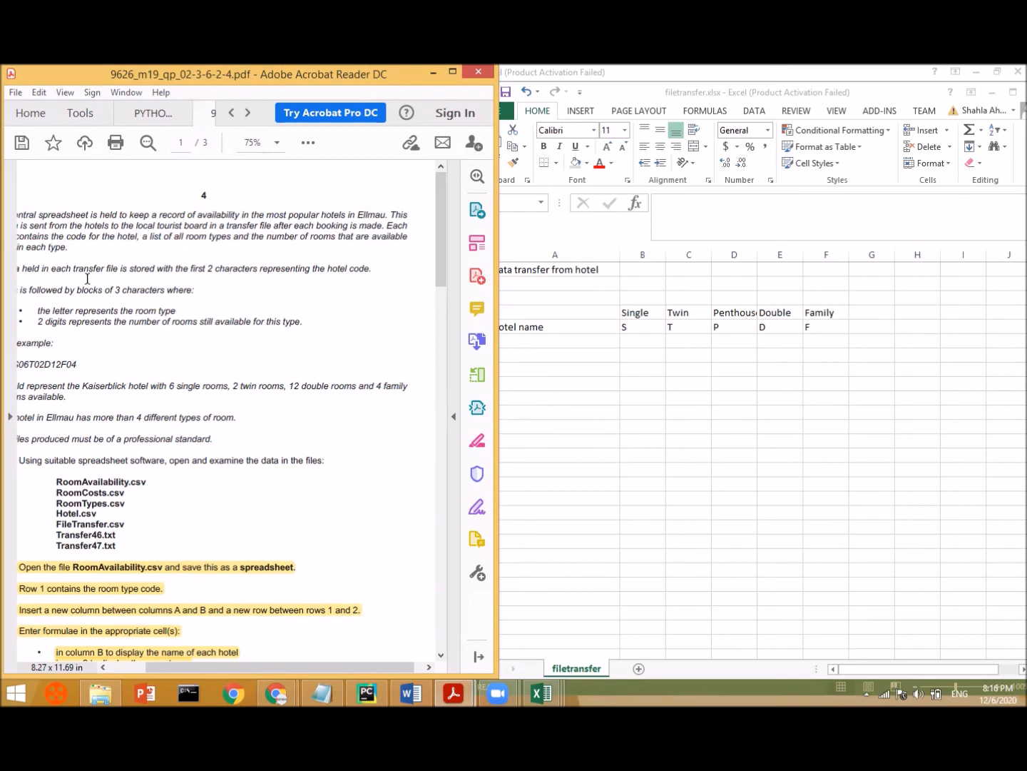
drag(280, 668, 265, 667)
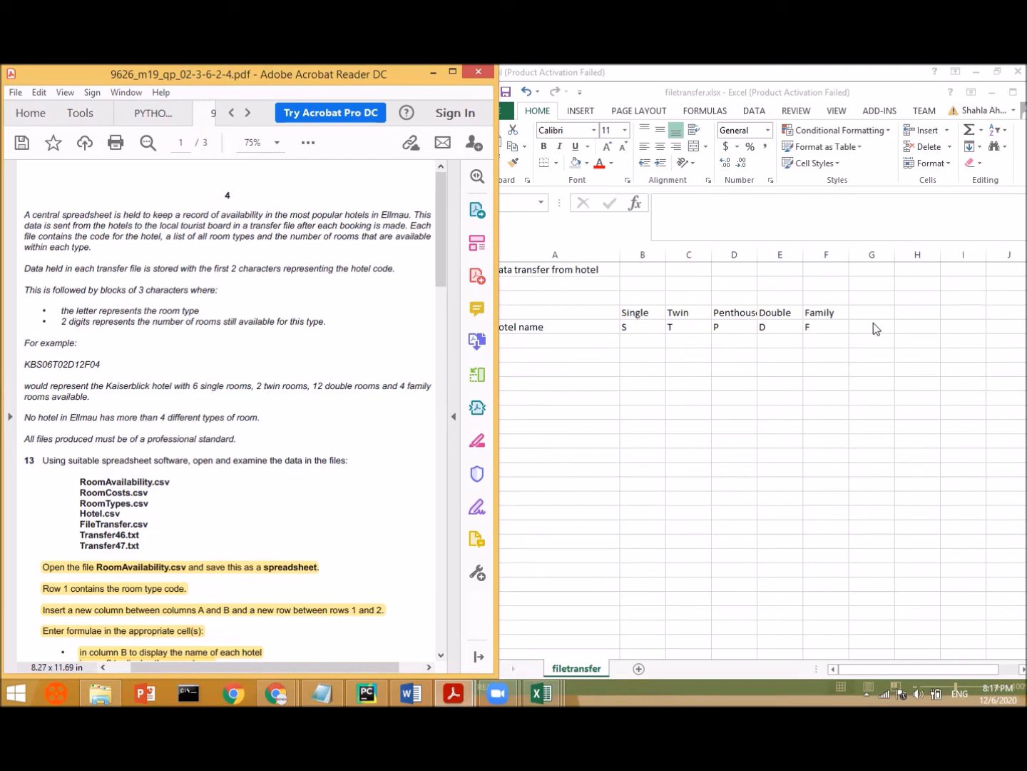
click(498, 330)
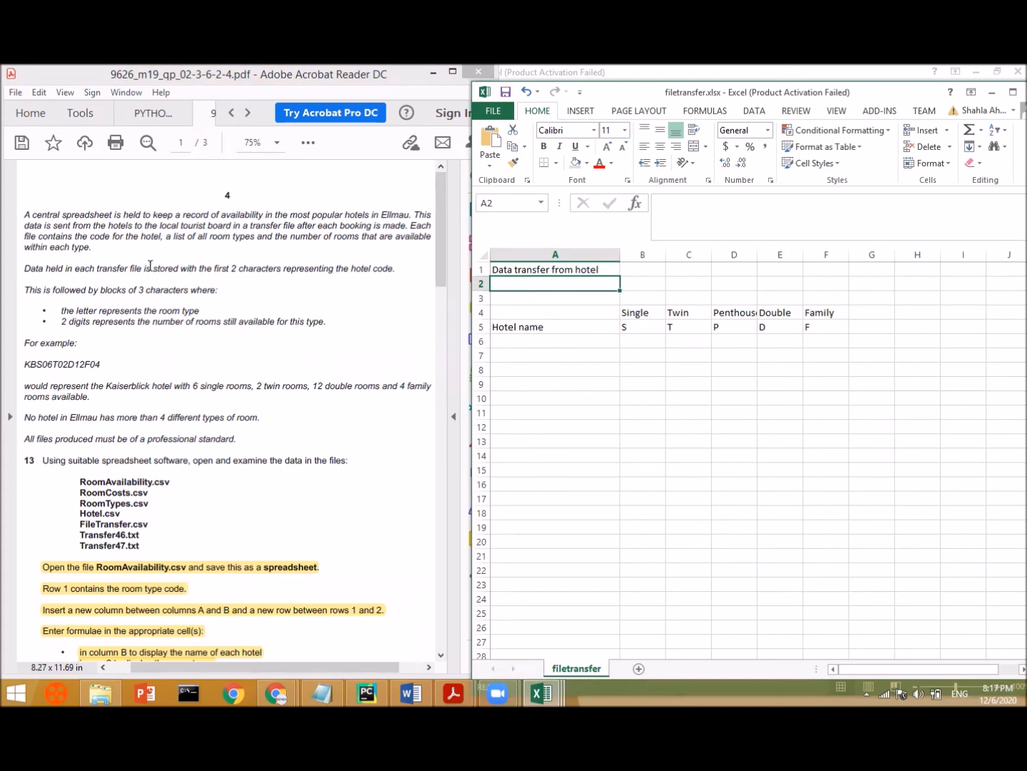
double_click(26, 364)
key(ctrl+c)
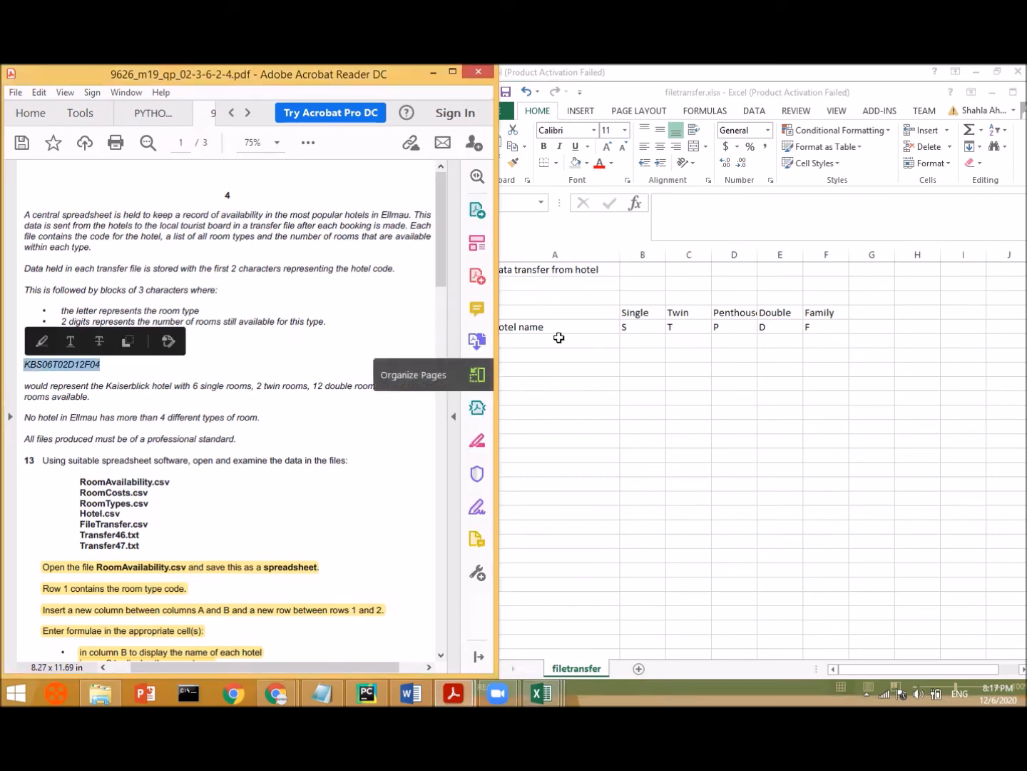
click(543, 284)
key(ctrl+v)
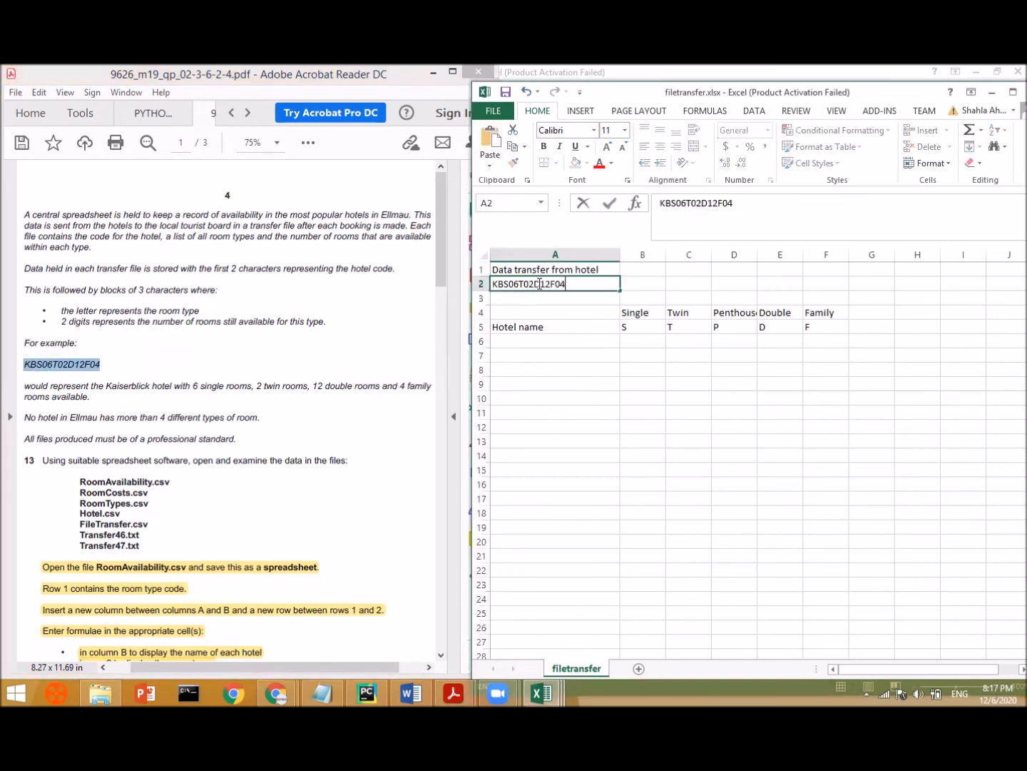
- Enter the formula =LEFT(A2,2) in cell A6 to extract the hotel code from the transfer code
click(566, 355)
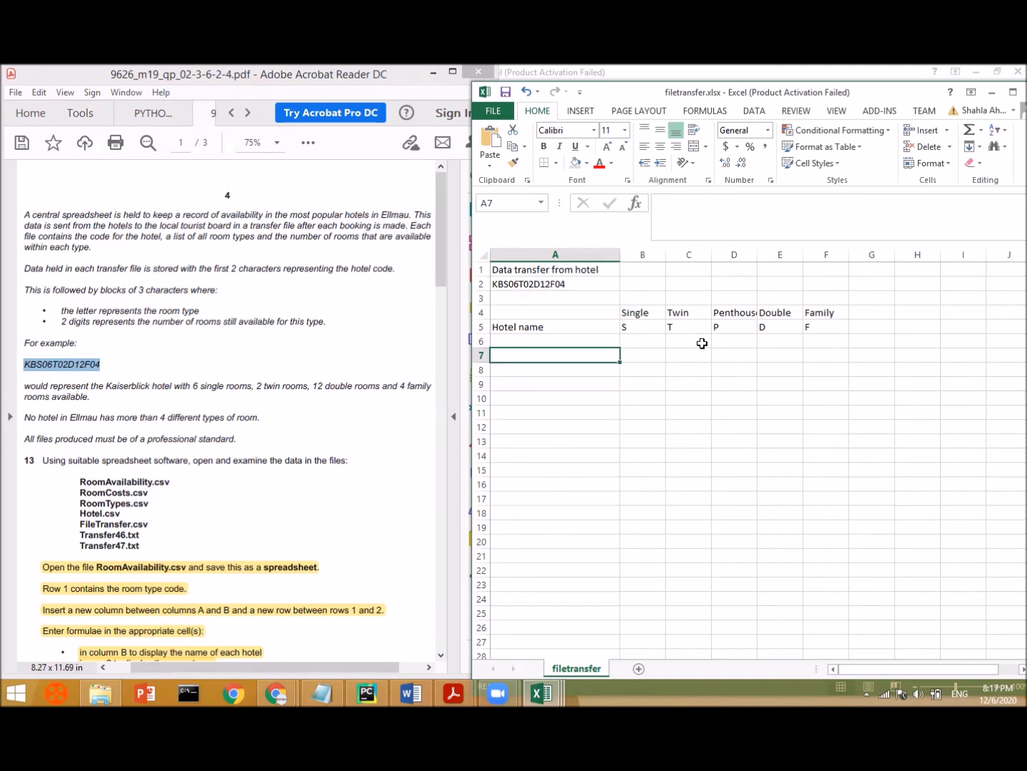
click(563, 342)
text(=)
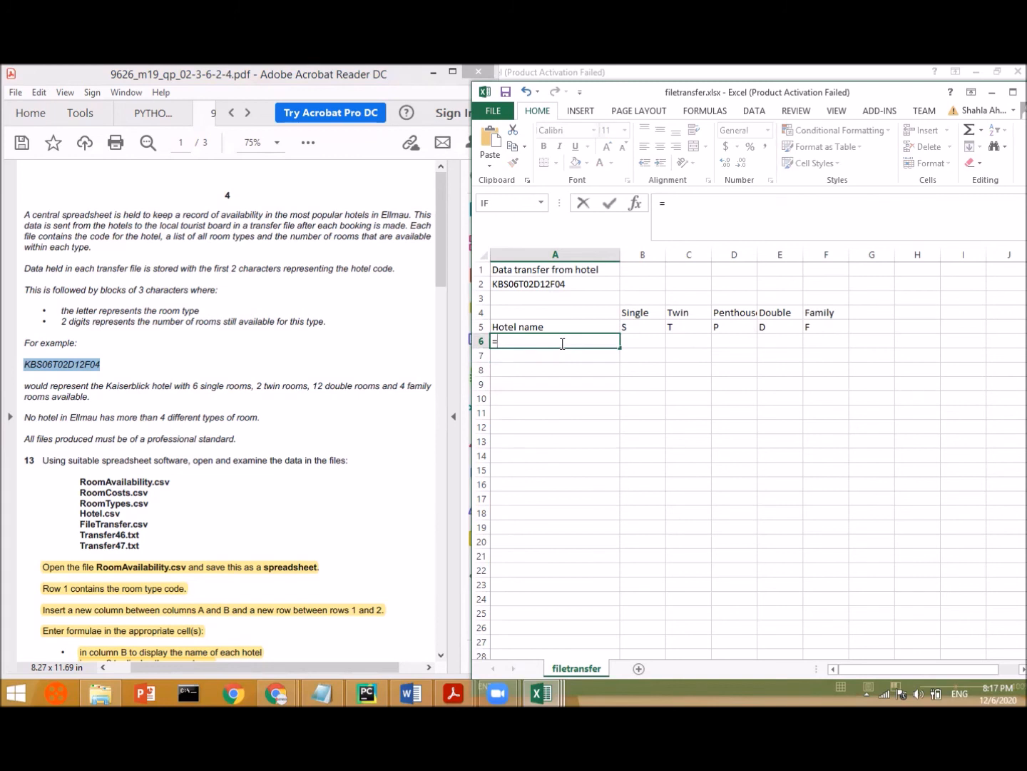
key(BackSpace)
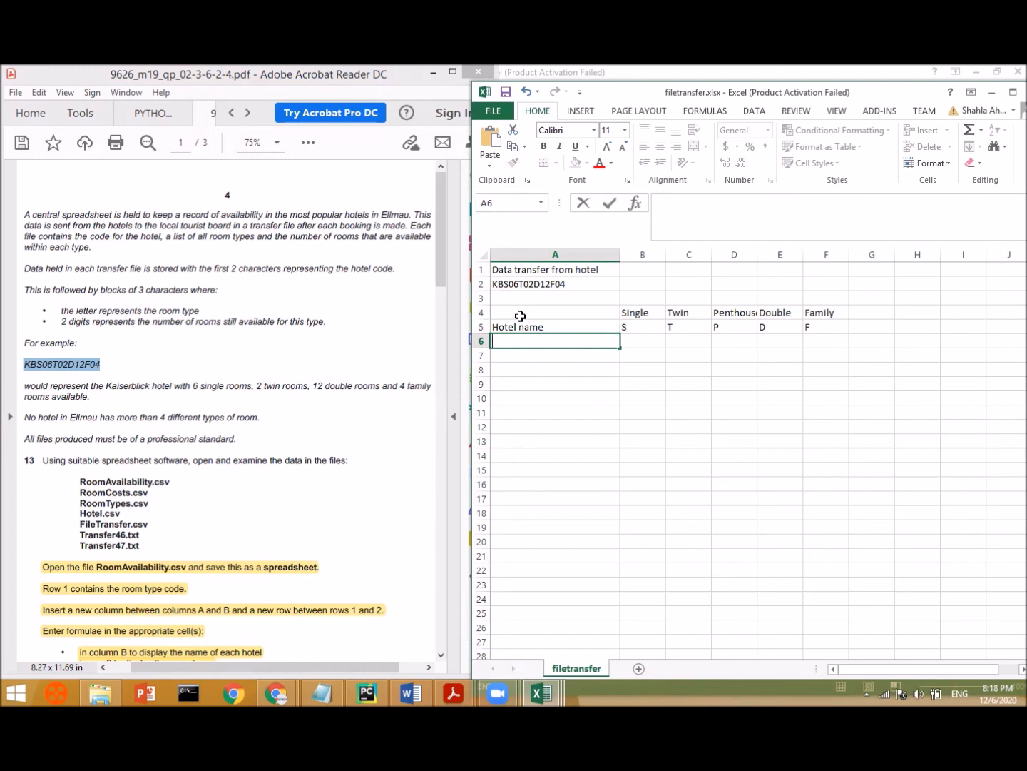
text(=)
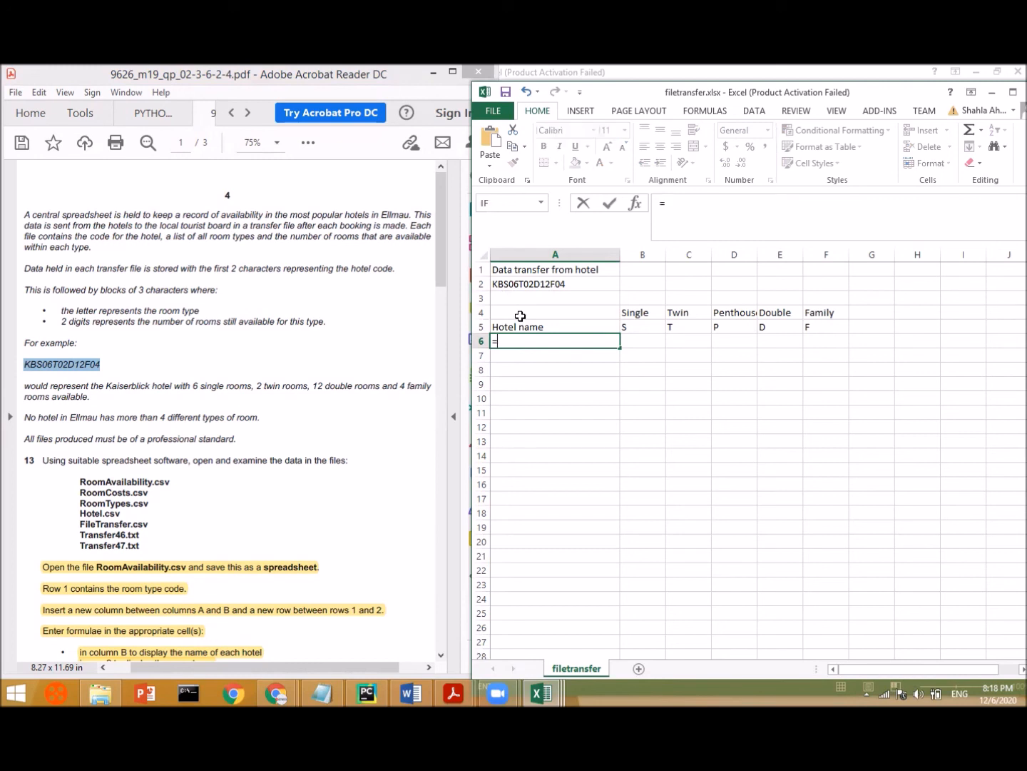
text(left()
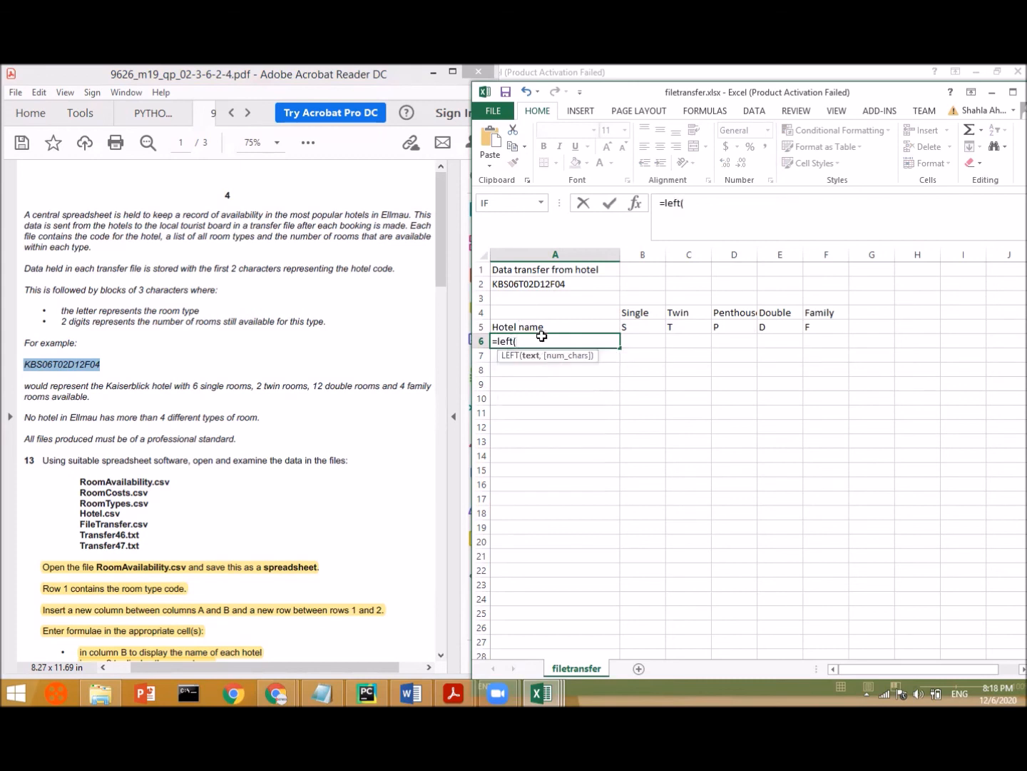
click(525, 286)
text(,)
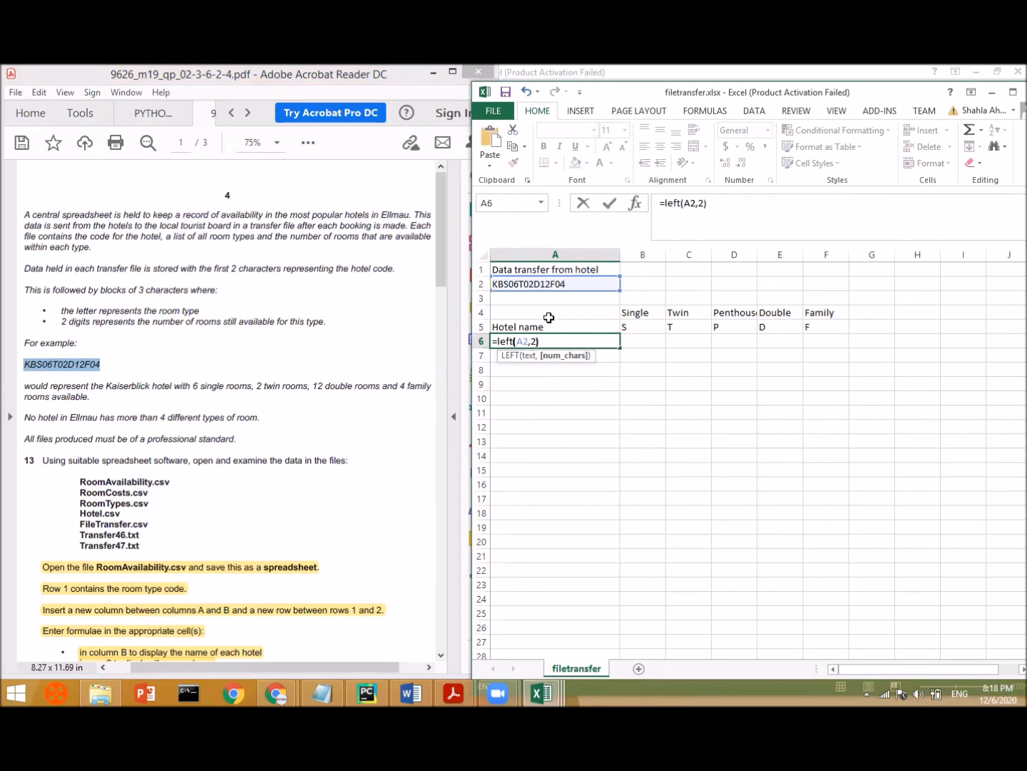
text(2))
key(Return)
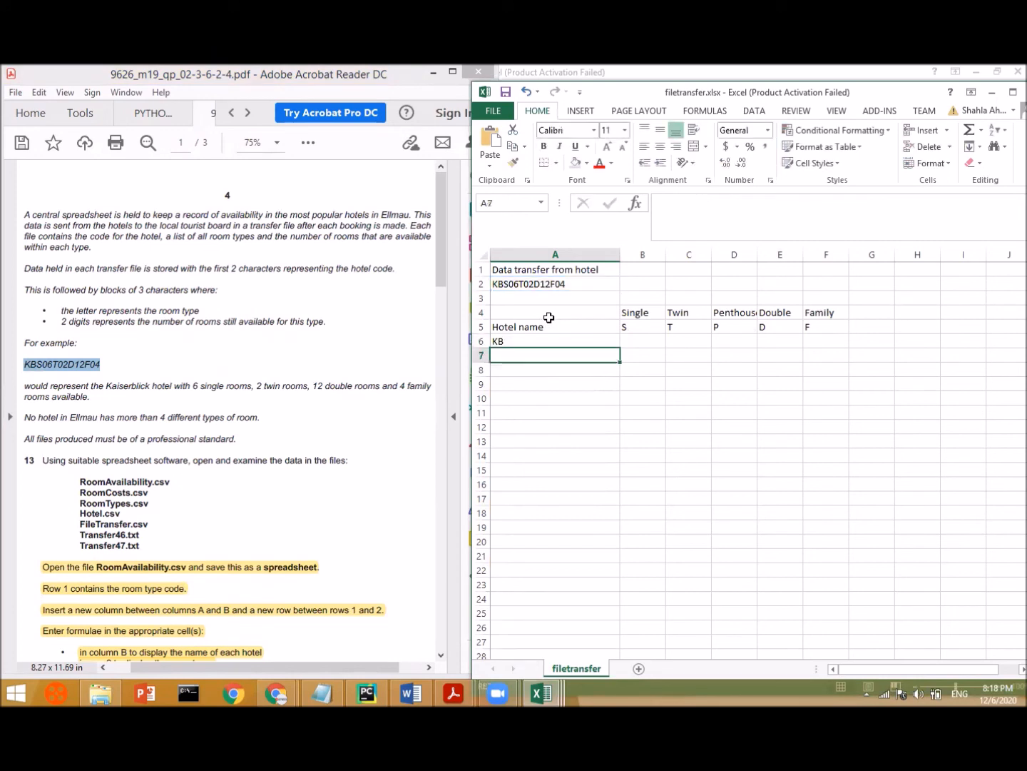
- Wrap the LEFT expression in cell A6 in a VLOOKUP function, using LEFT(A2,2) as the lookup value
double_click(510, 340)
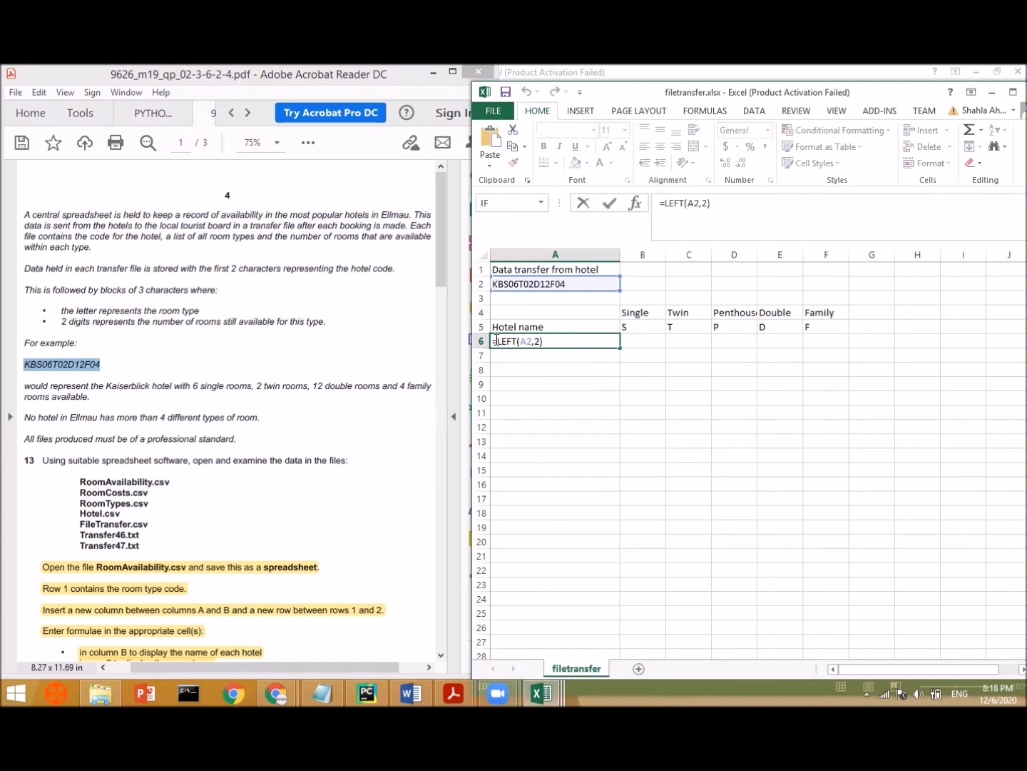
text(V)
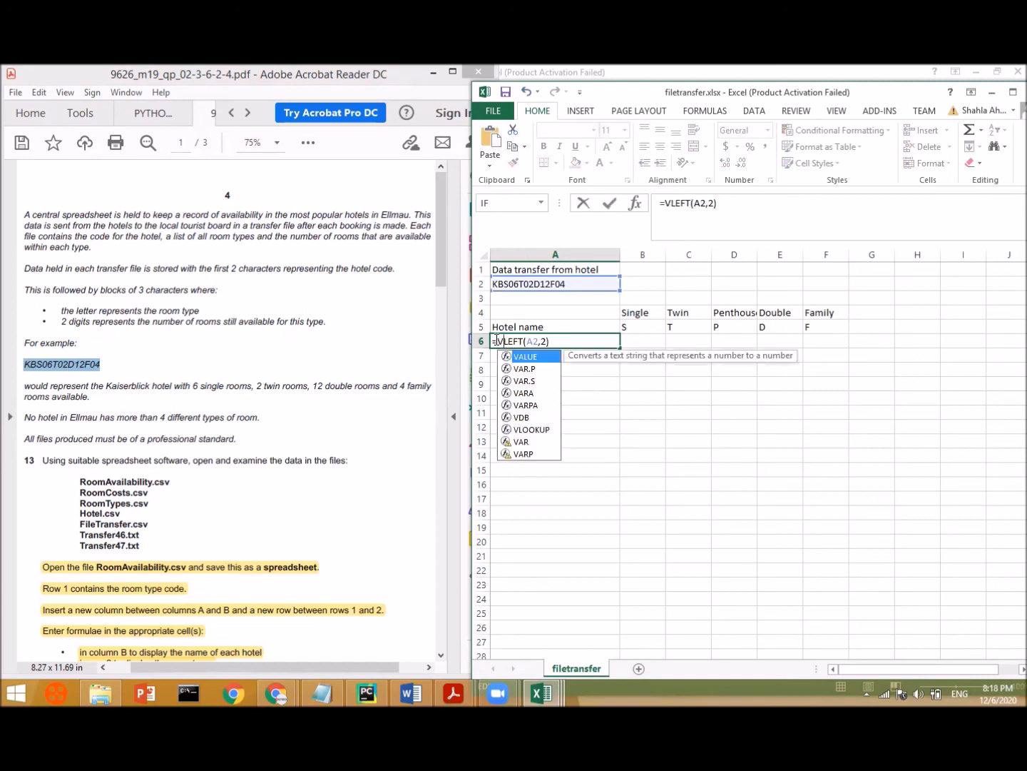
text(I)
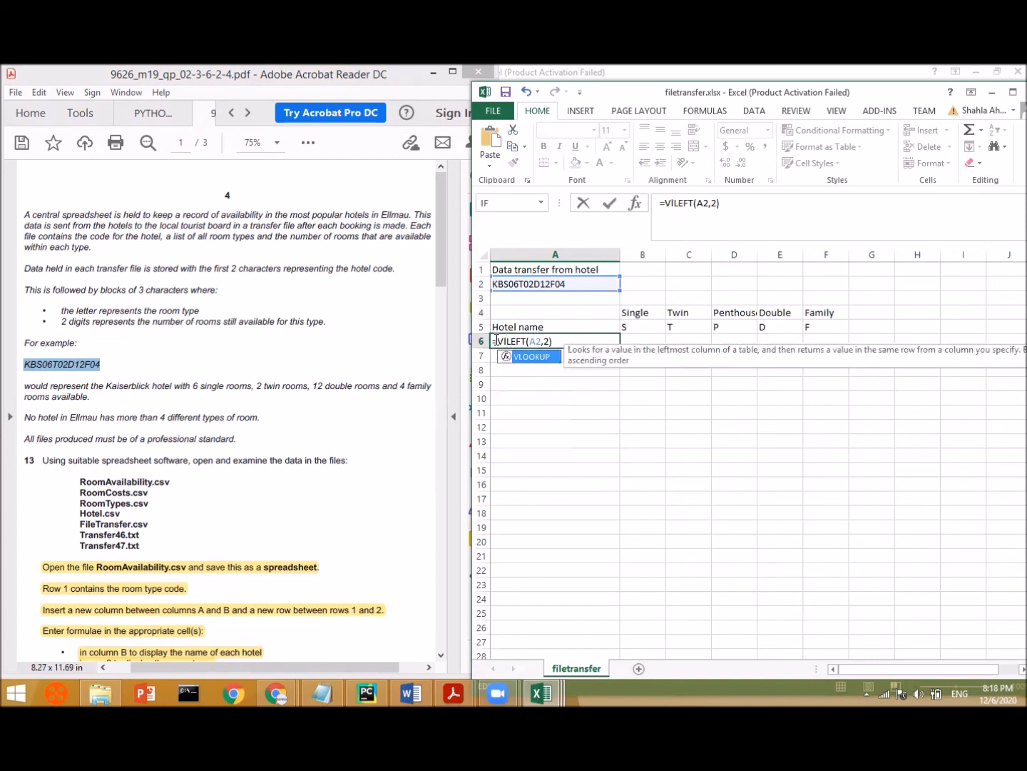
double_click(531, 357)
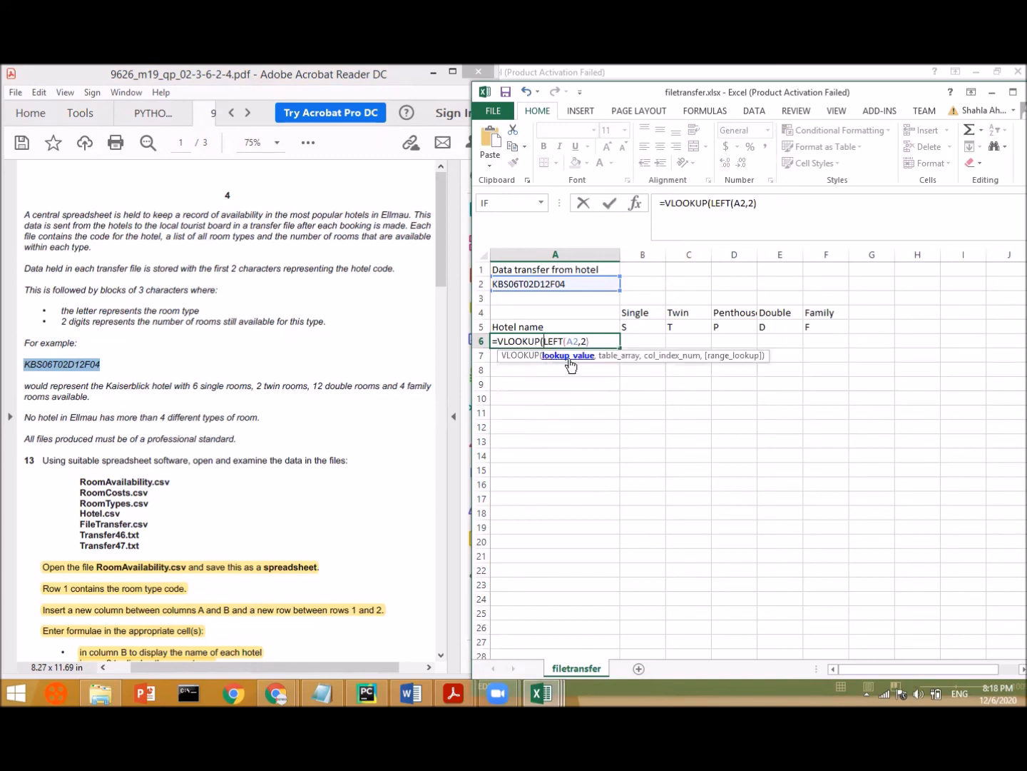
text(,)
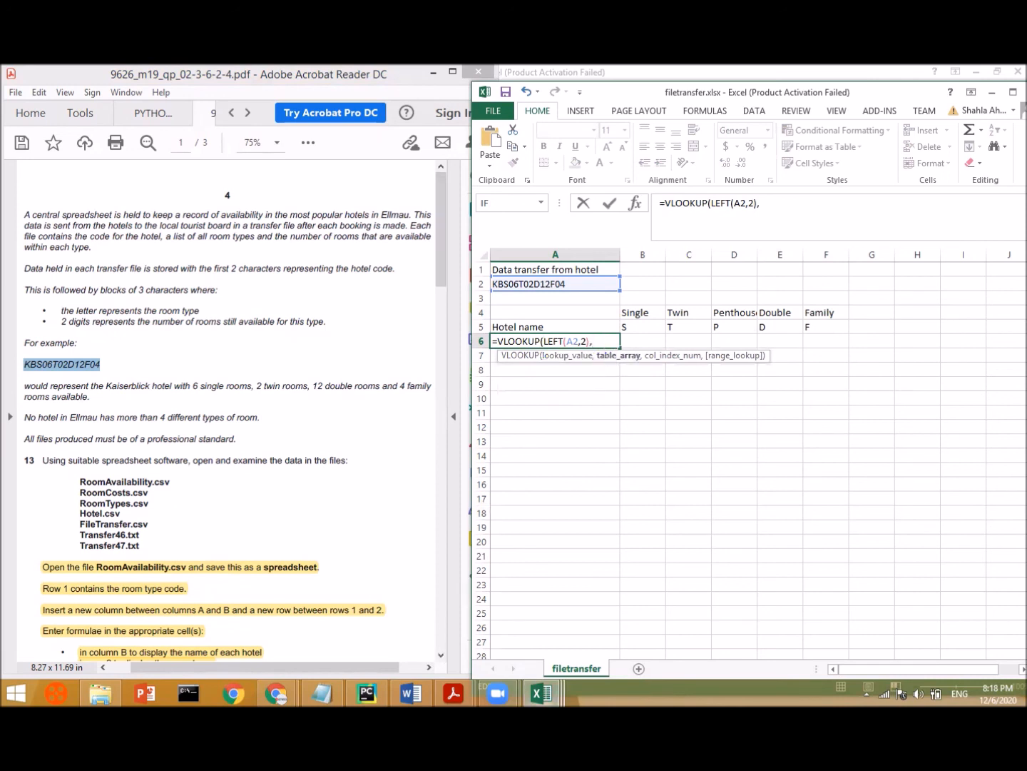
- Complete the VLOOKUP in A6 with table range $A$2:$B$15 of hotel.csv, column index 2 and exact match (FALSE)
click(542, 692)
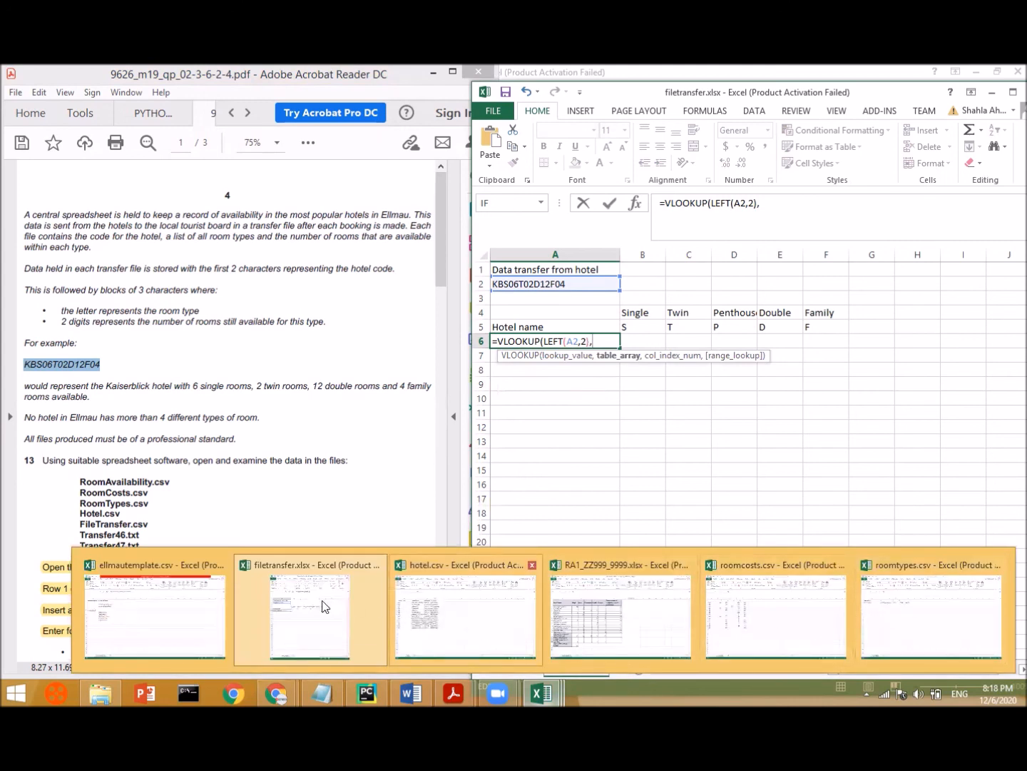
click(431, 608)
drag(43, 262, 168, 450)
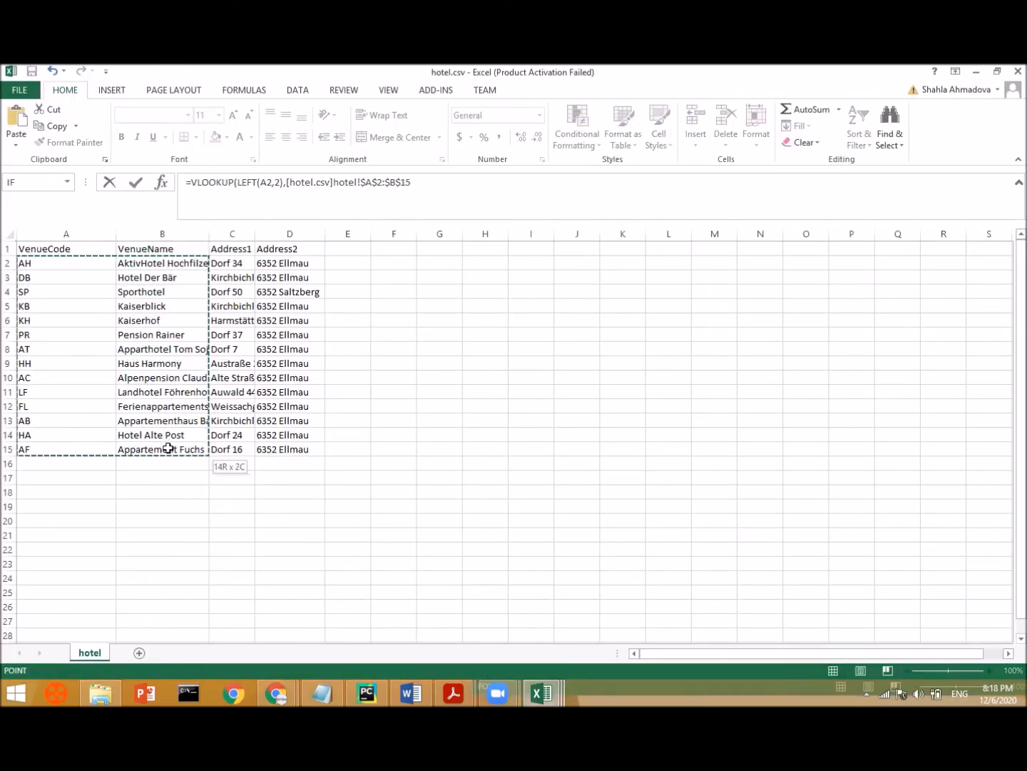
click(445, 188)
text(,)
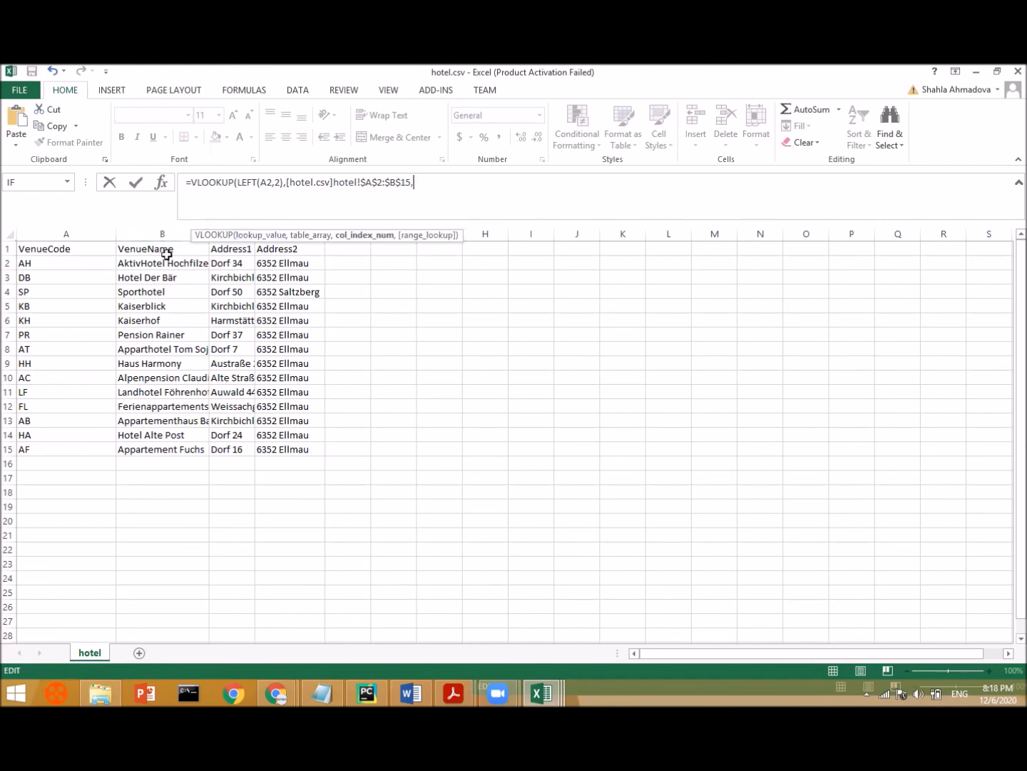
text(2,)
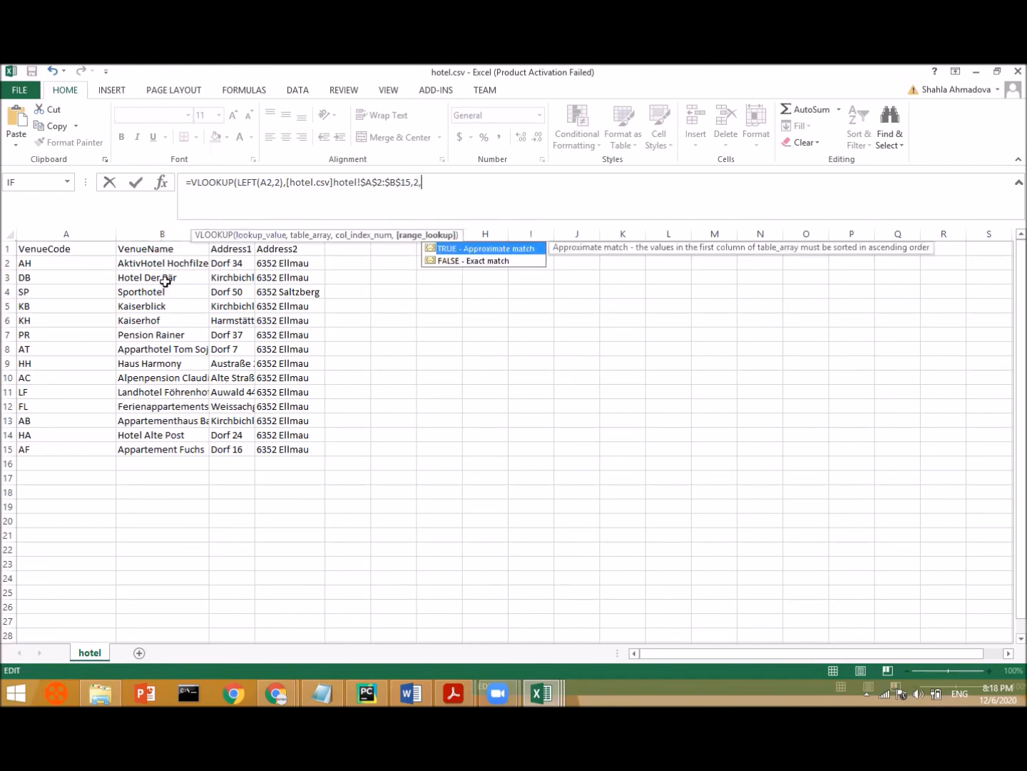
double_click(457, 261)
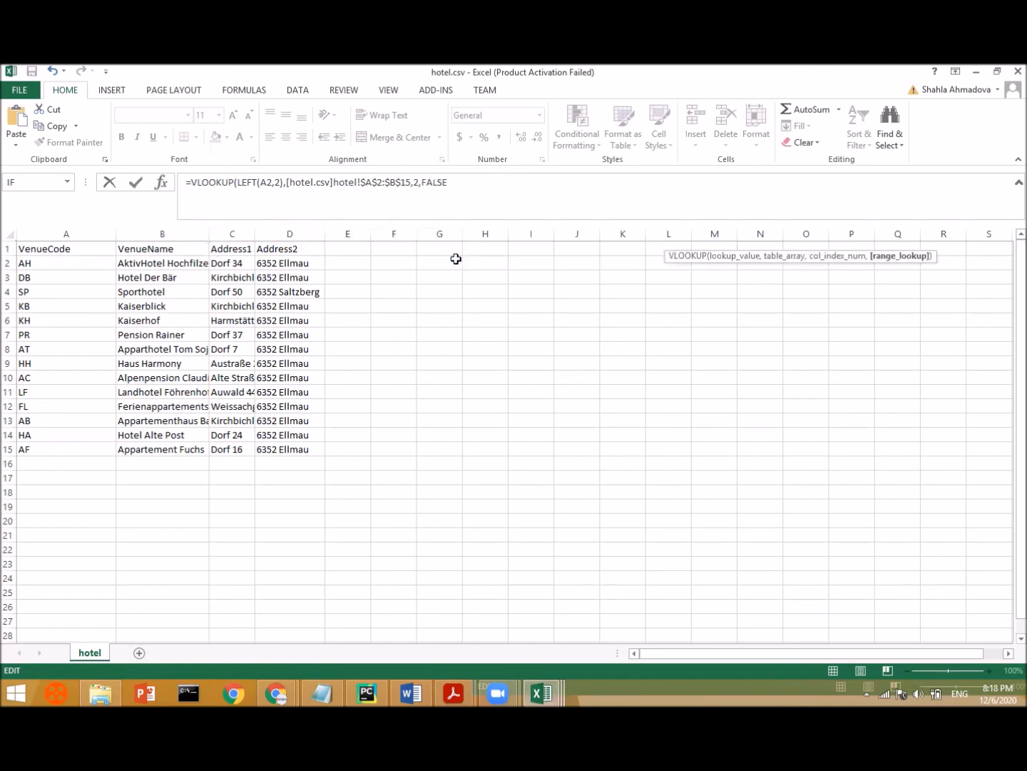
text())
key(Return)
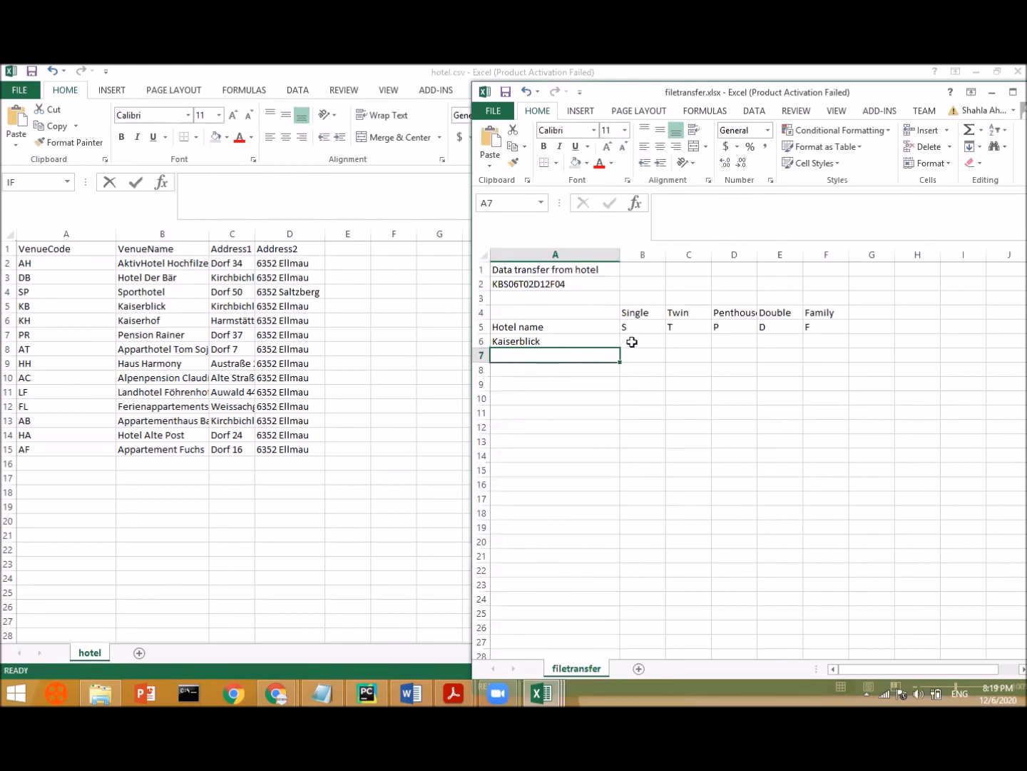
- Review the A6 formula and test it by copying the transfer code in A2, clearing the cell and pasting the code back
double_click(567, 342)
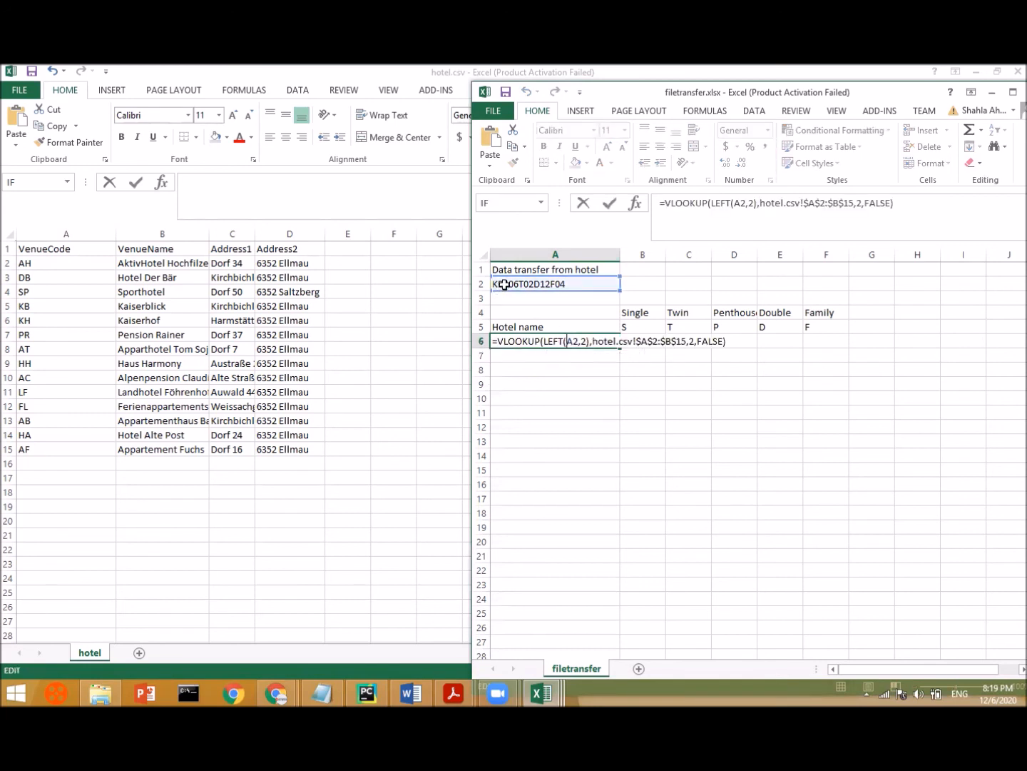
key(Return)
click(589, 286)
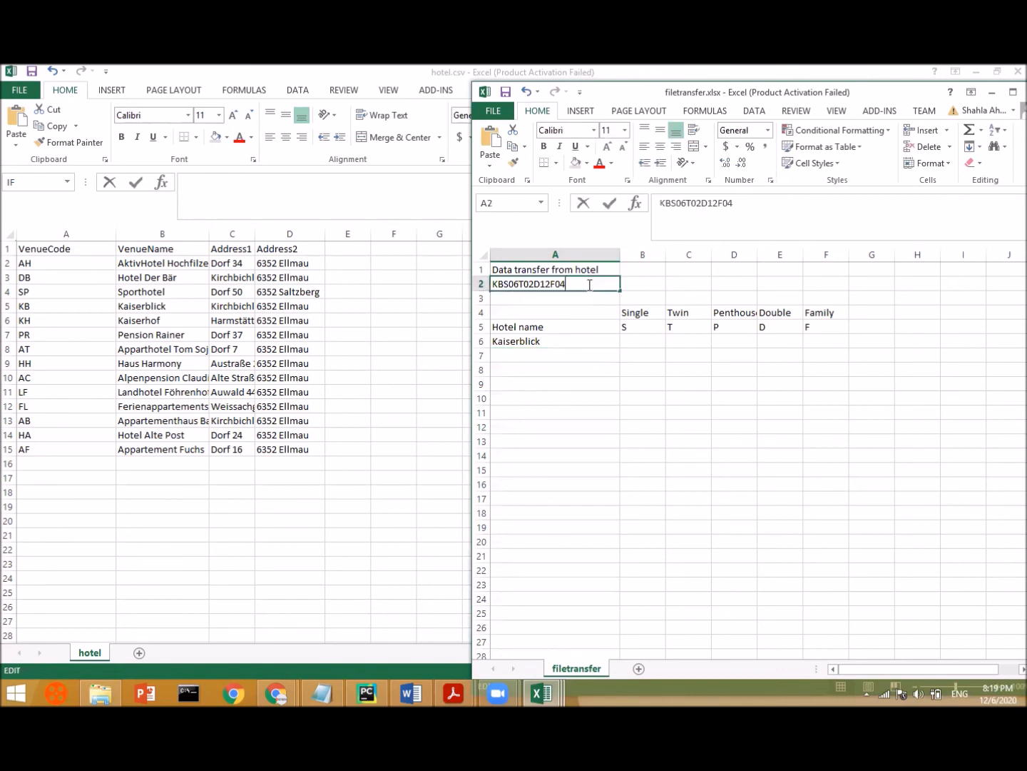
double_click(589, 284)
drag(589, 286, 457, 294)
key(ctrl+c)
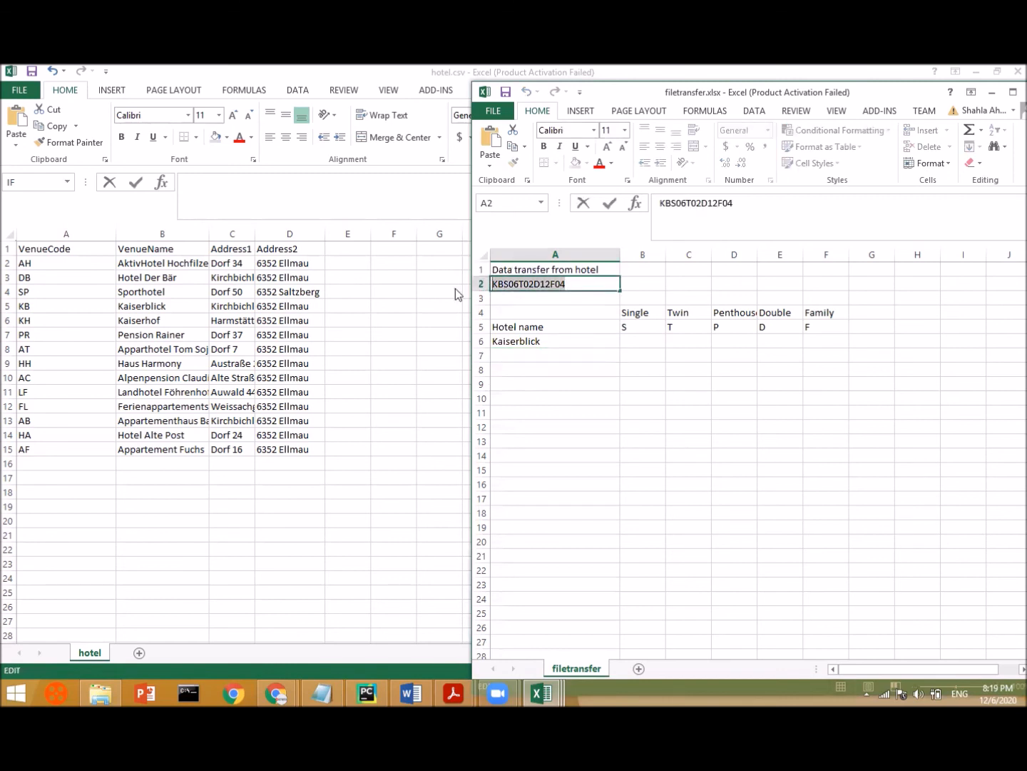
key(BackSpace)
click(524, 412)
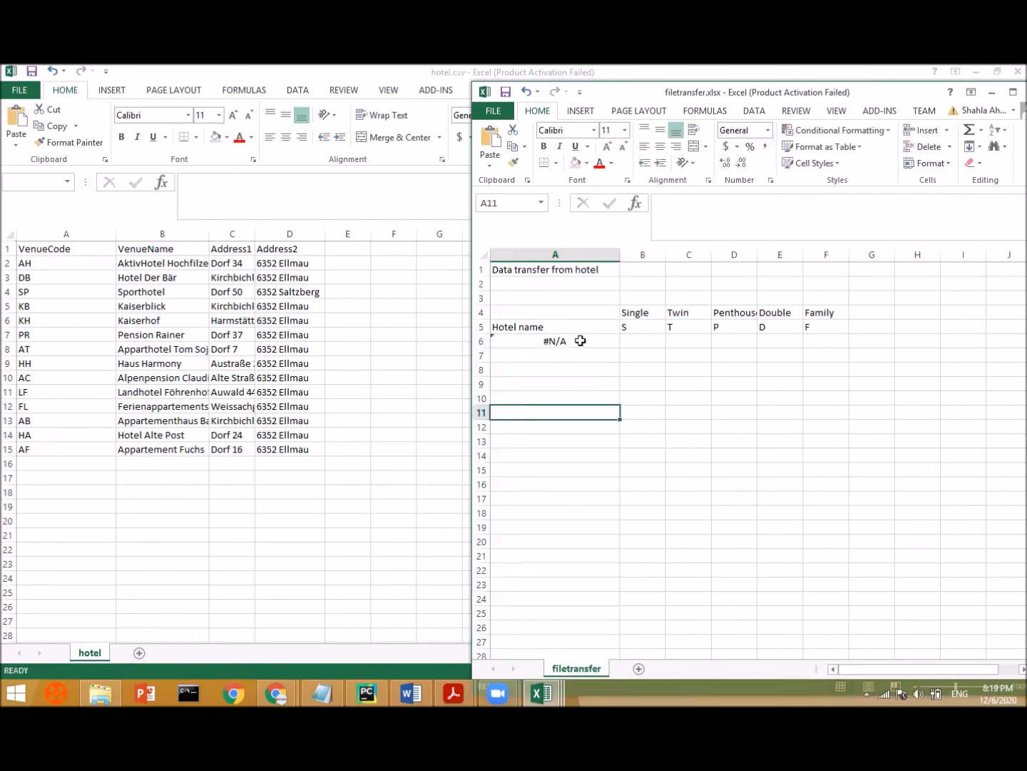
click(523, 283)
key(ctrl+v)
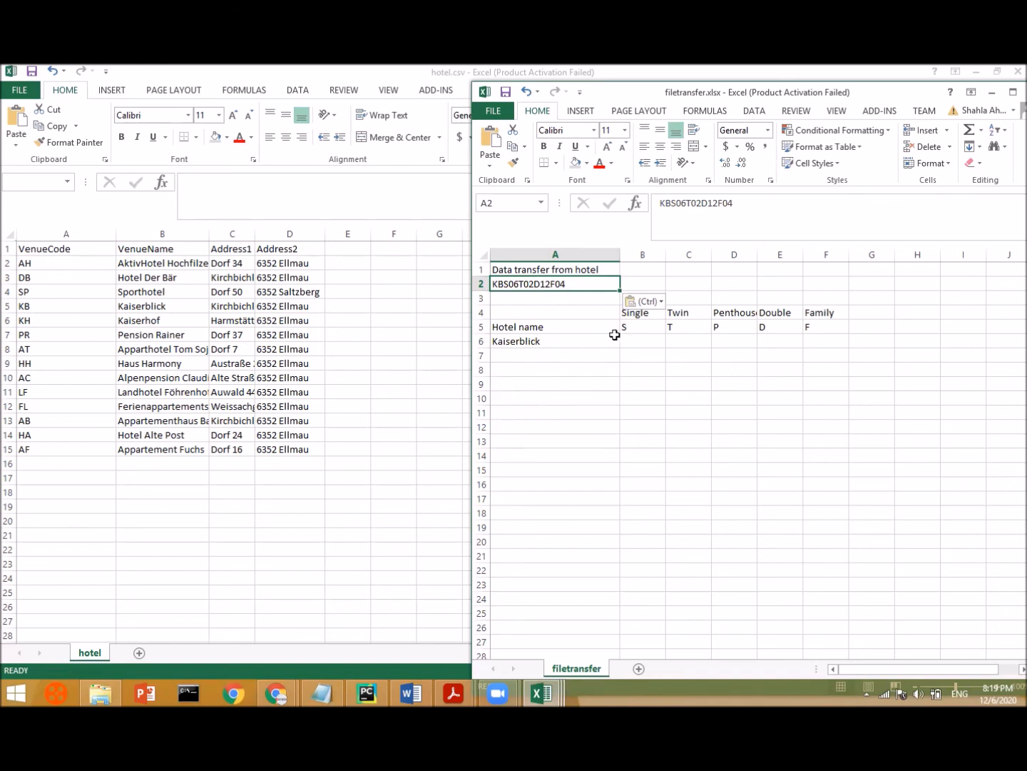
- Begin an IF formula in cell B6 for the number of single rooms
click(658, 340)
text(=)
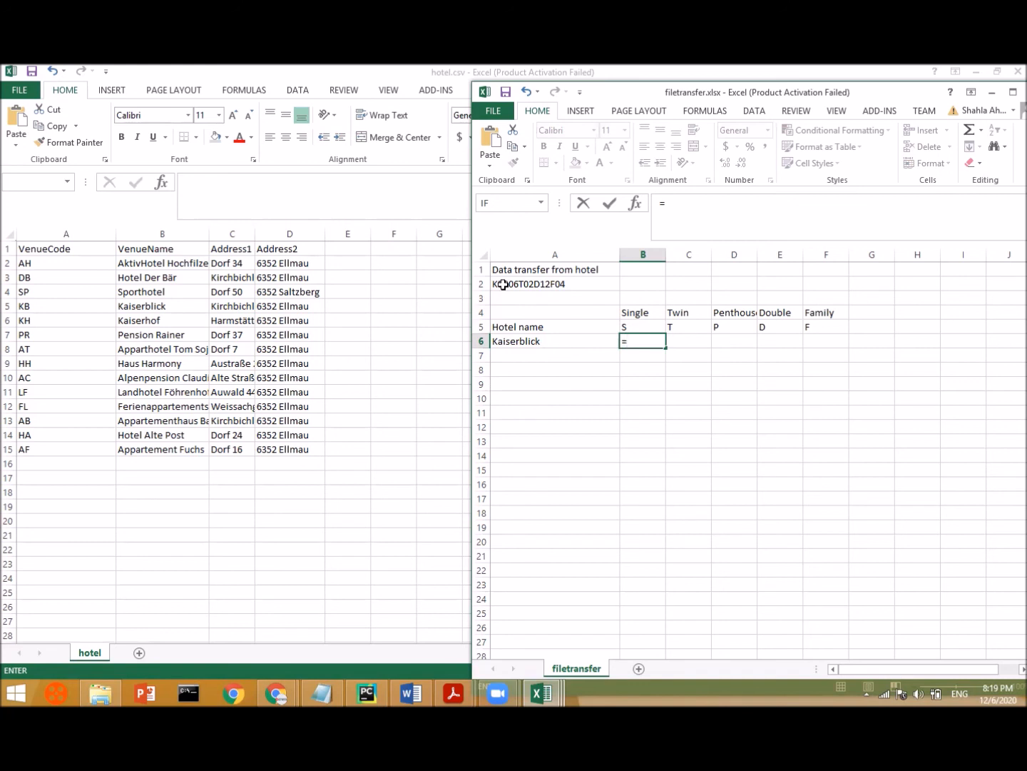
text(if)
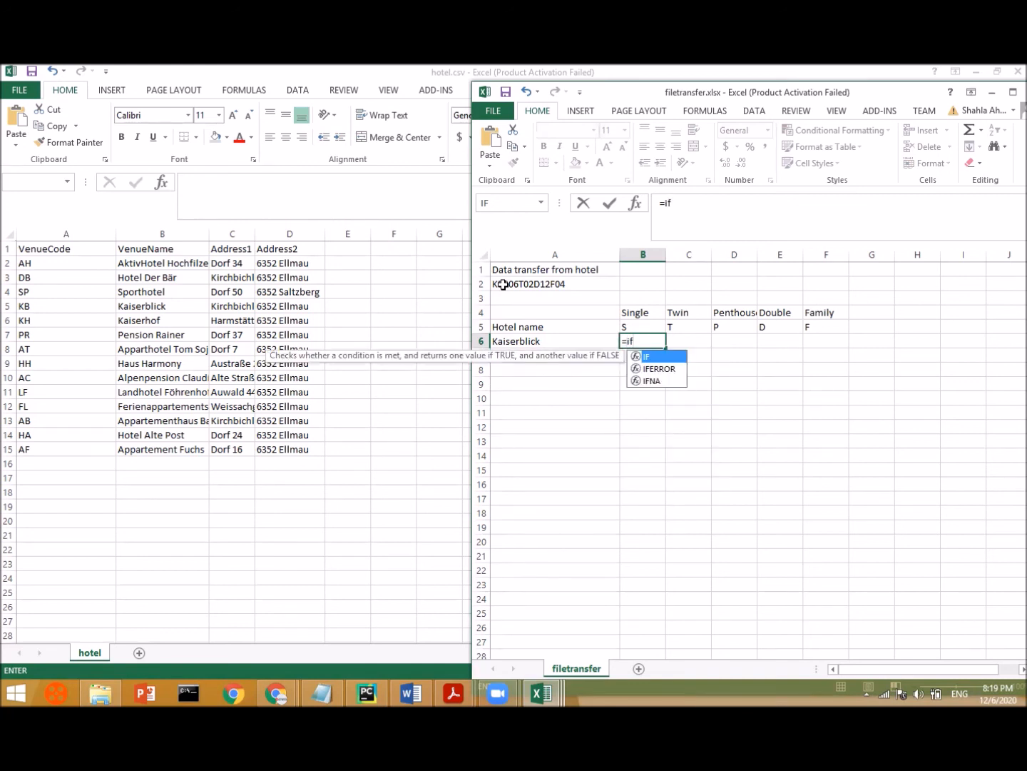
text(()
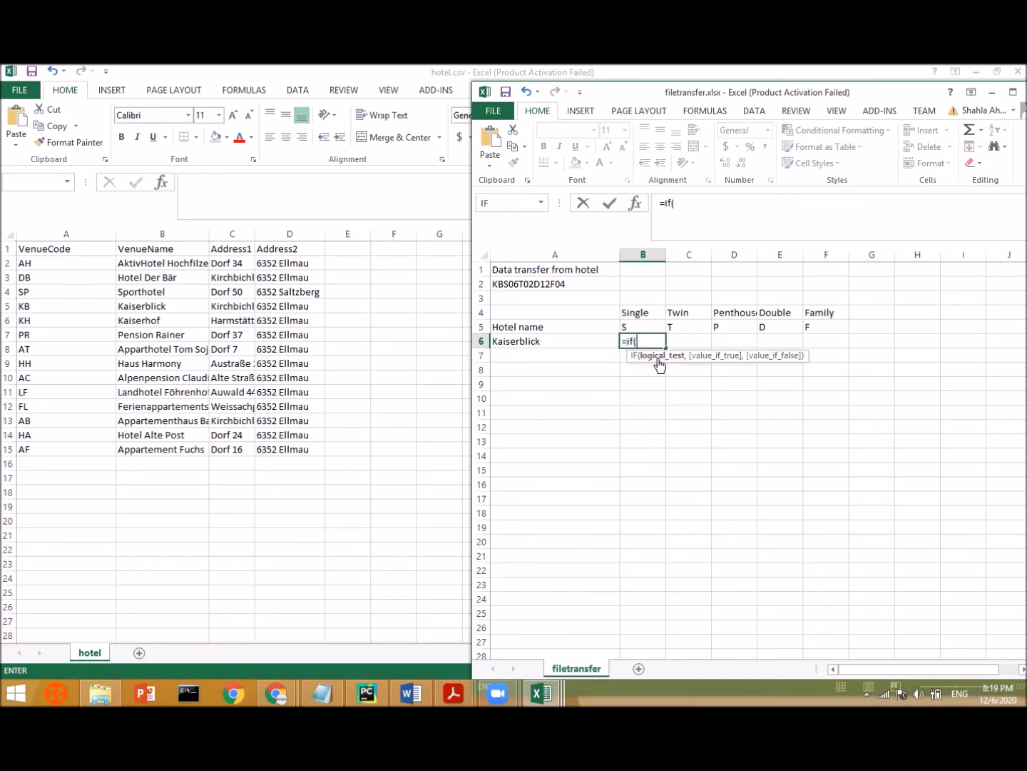